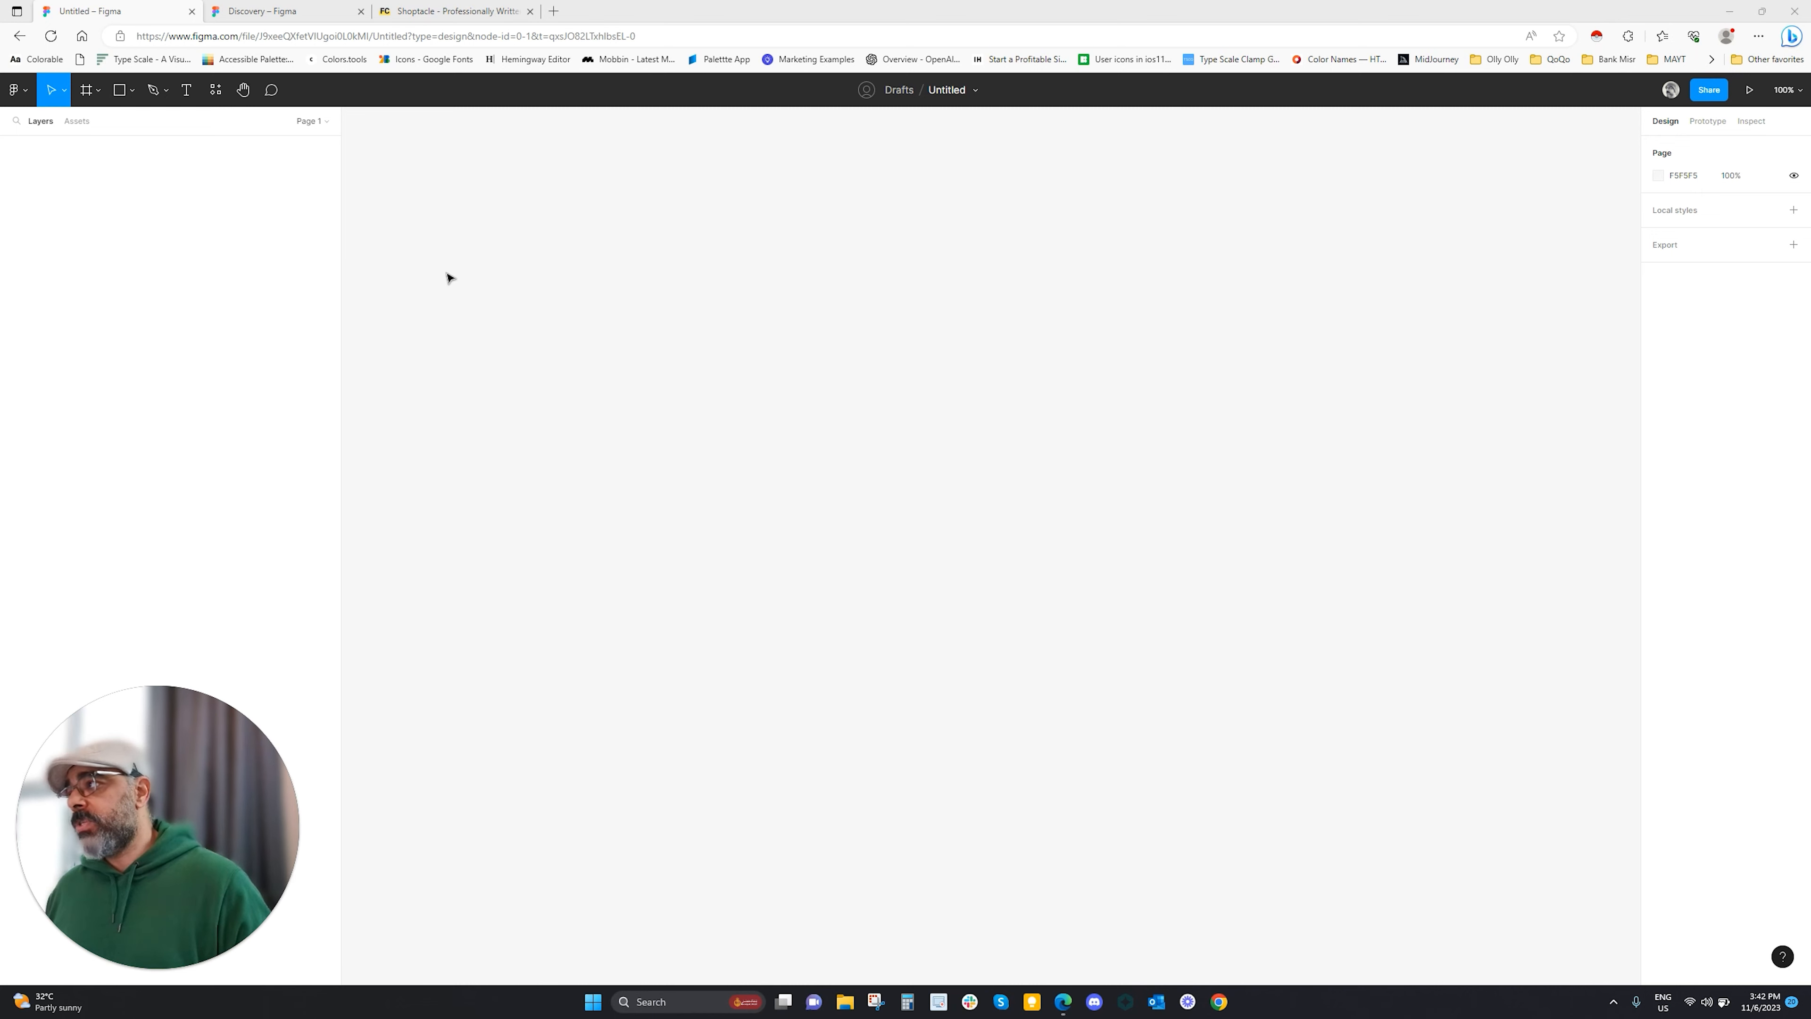
# Find and run the QoQo.AI plugin, and position its window in the middle of the canvas
pyautogui.click(216, 97)
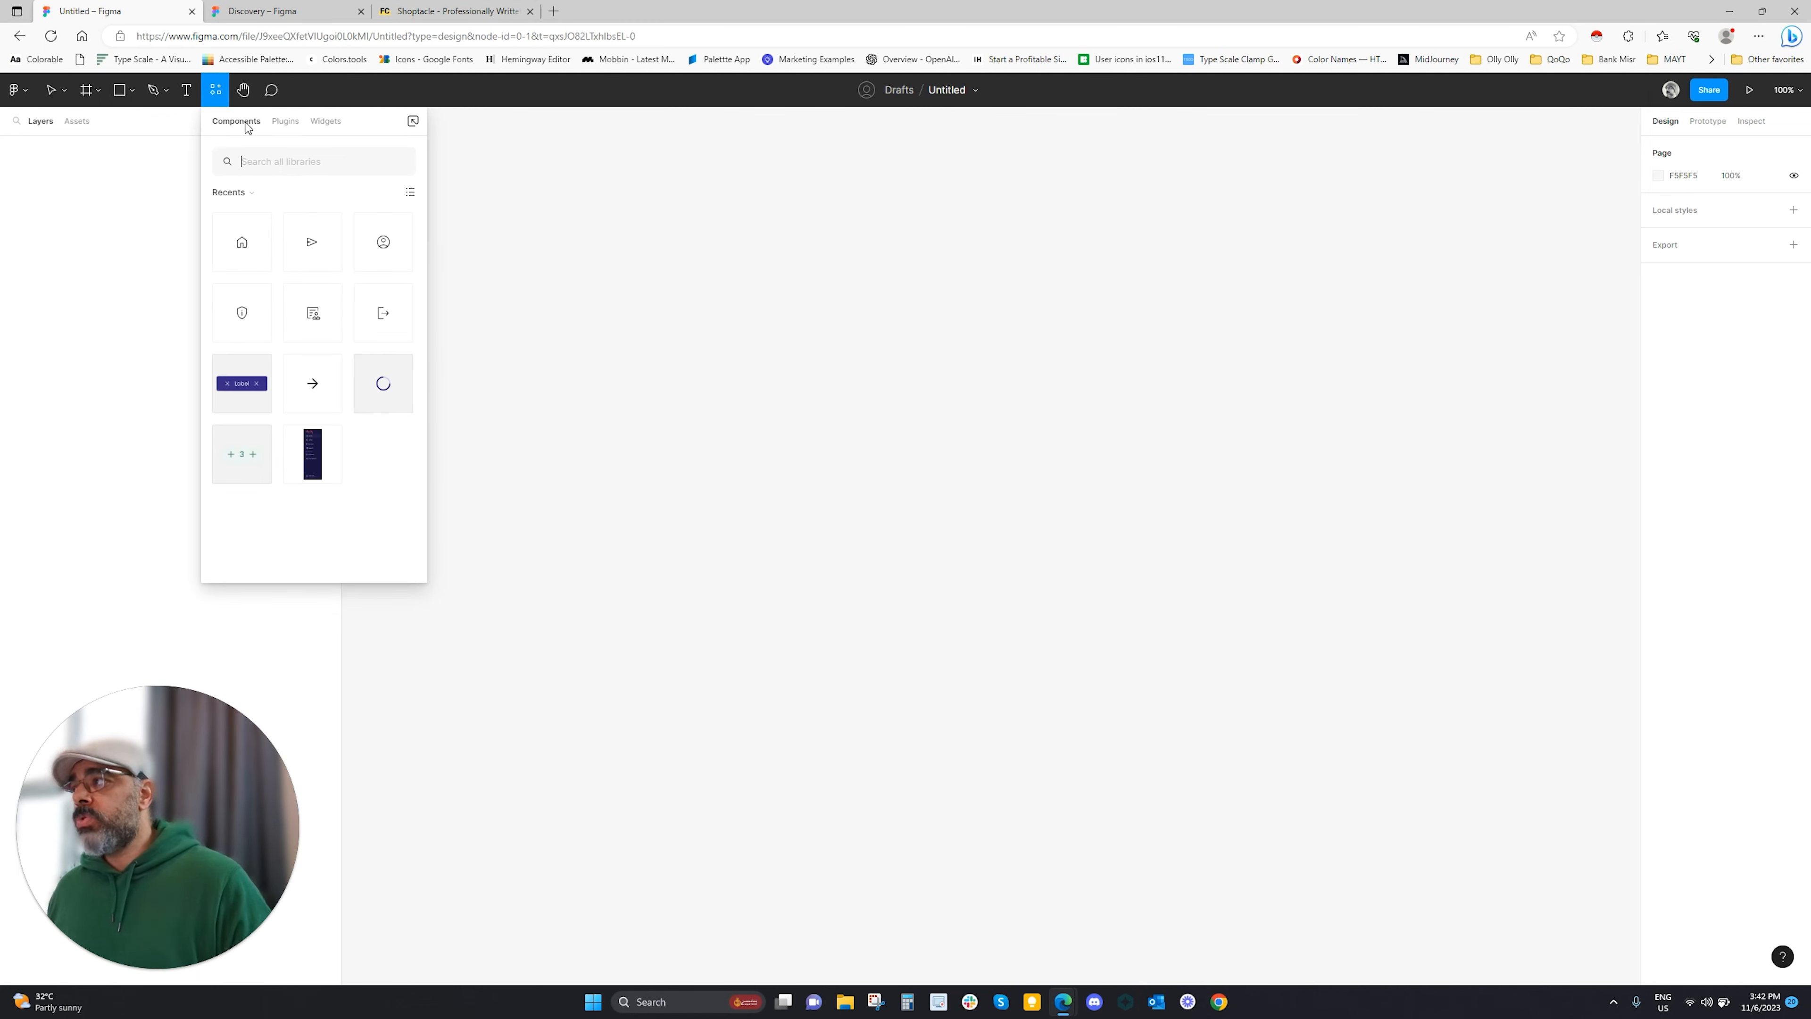
pyautogui.click(284, 123)
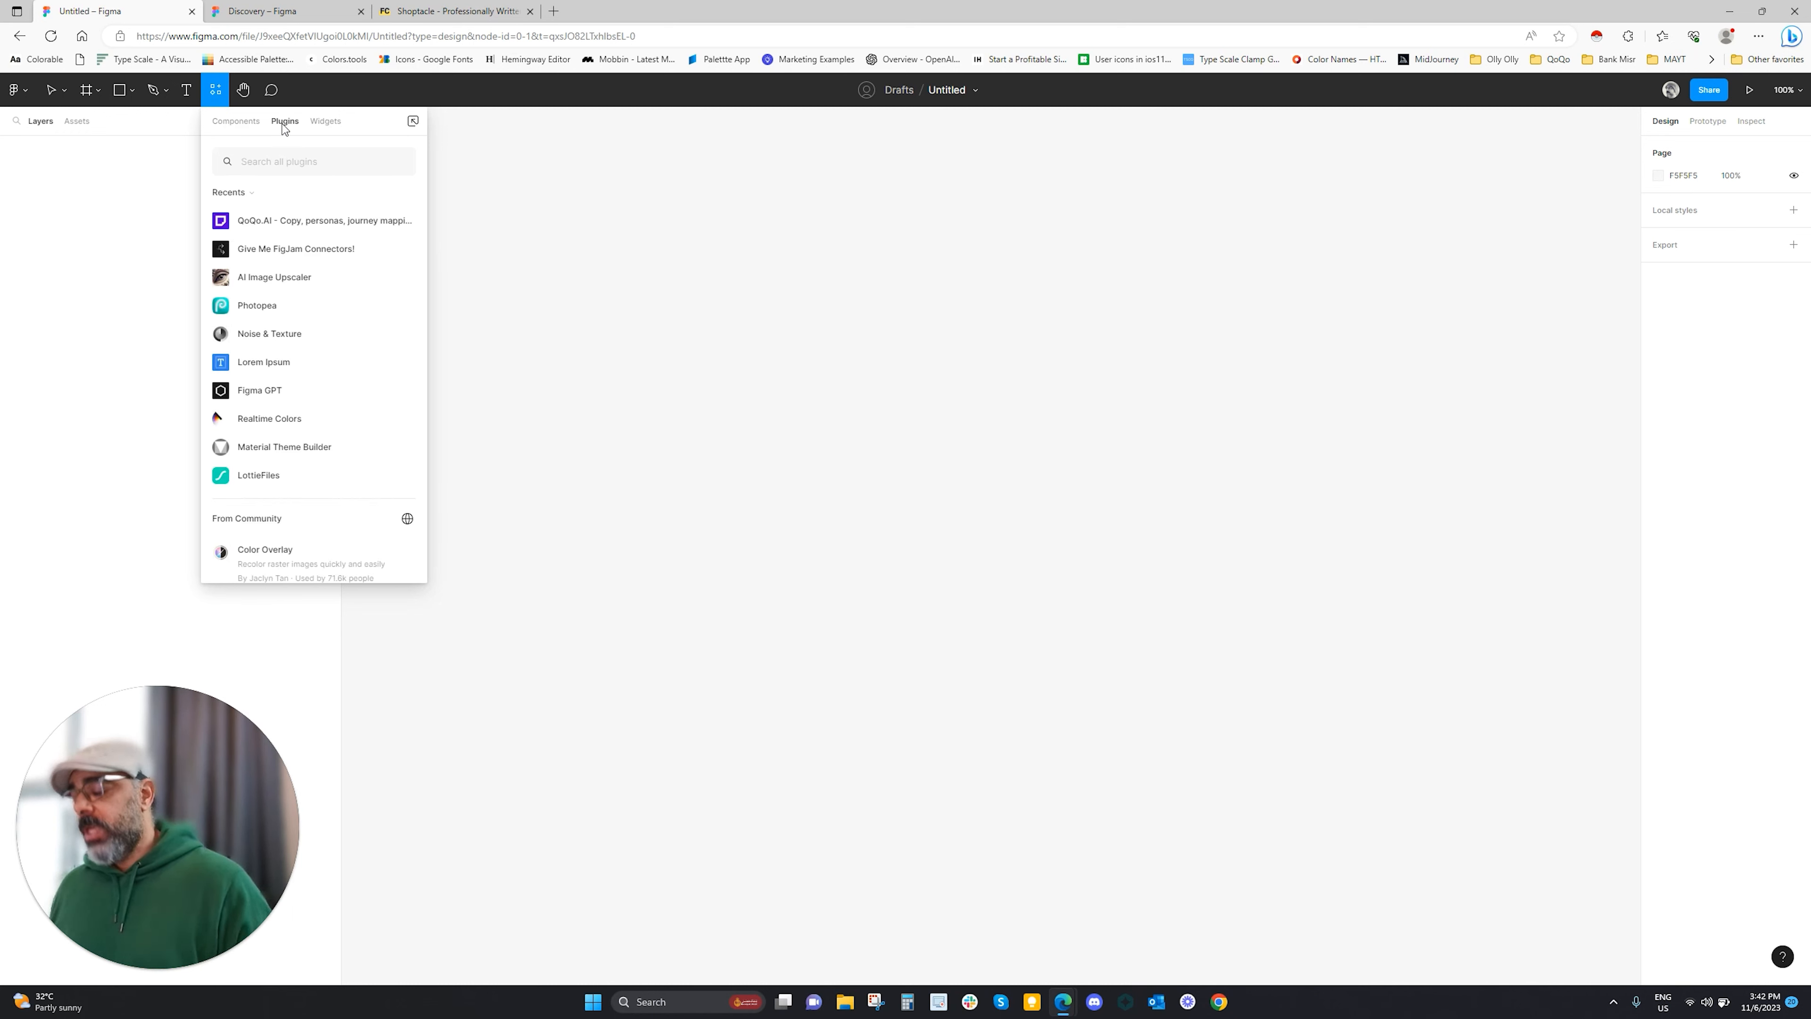
pyautogui.write('qoqo')
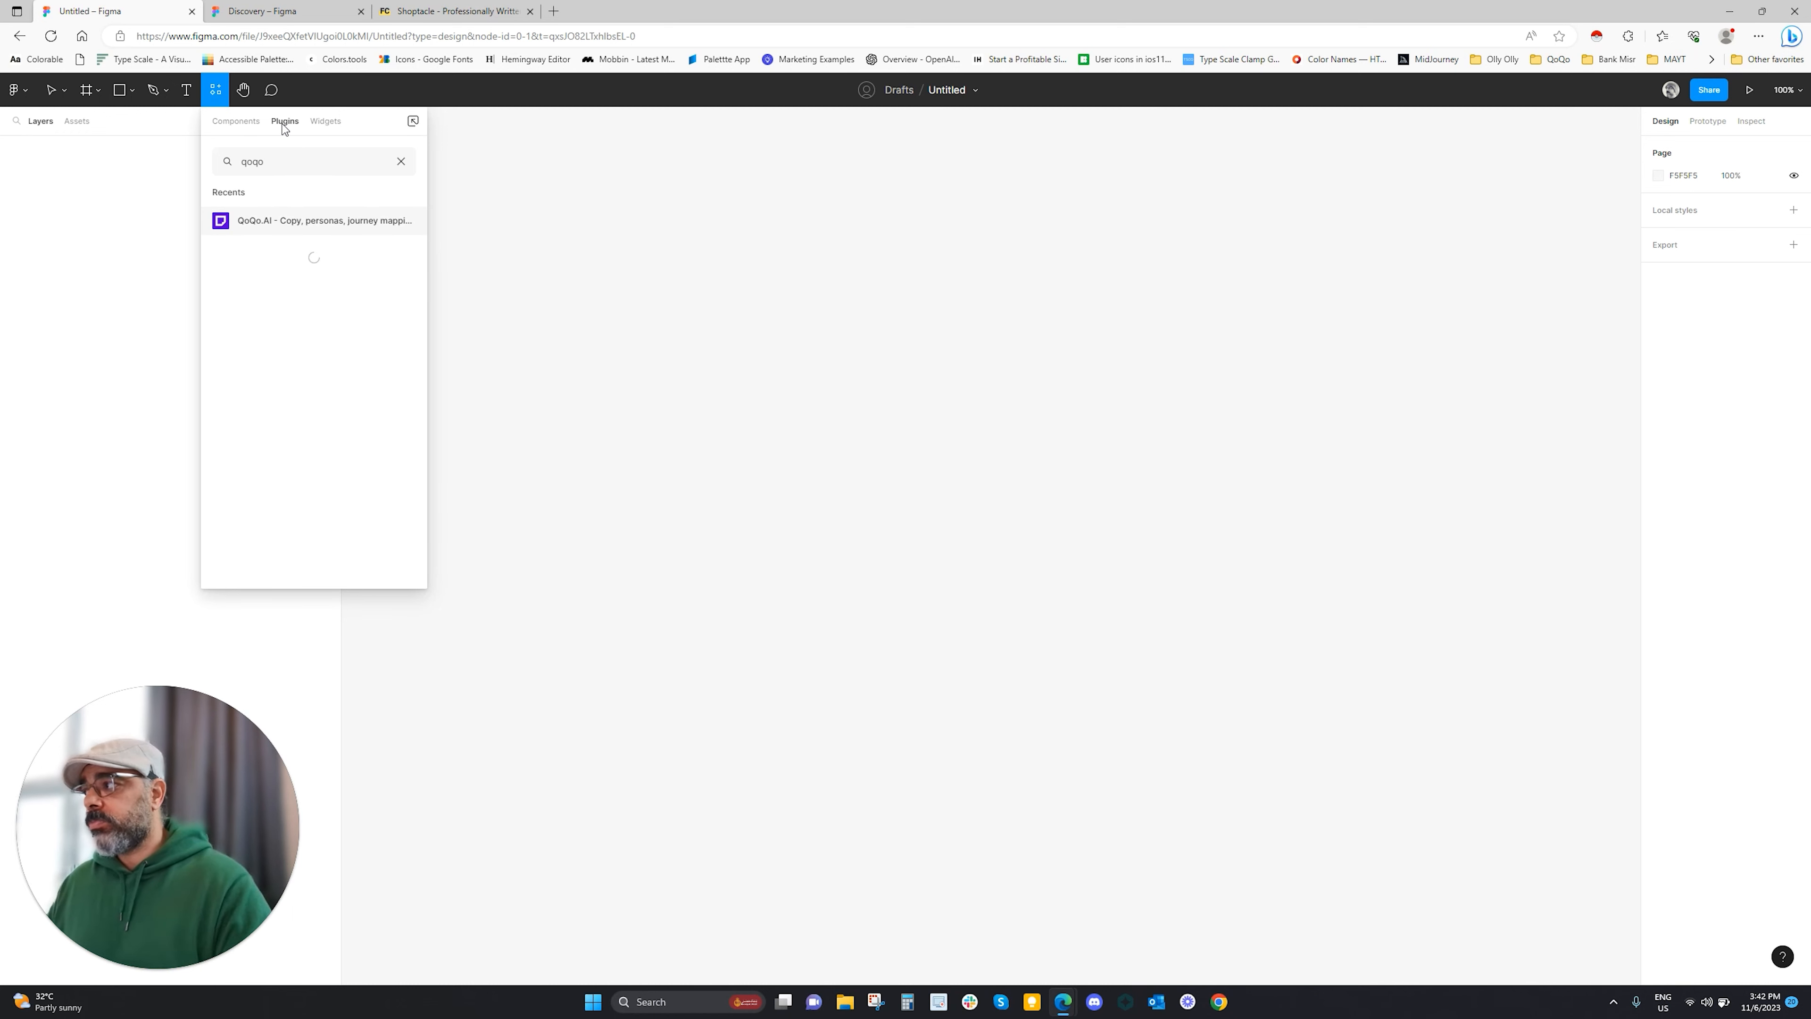
pyautogui.moveTo(276, 228)
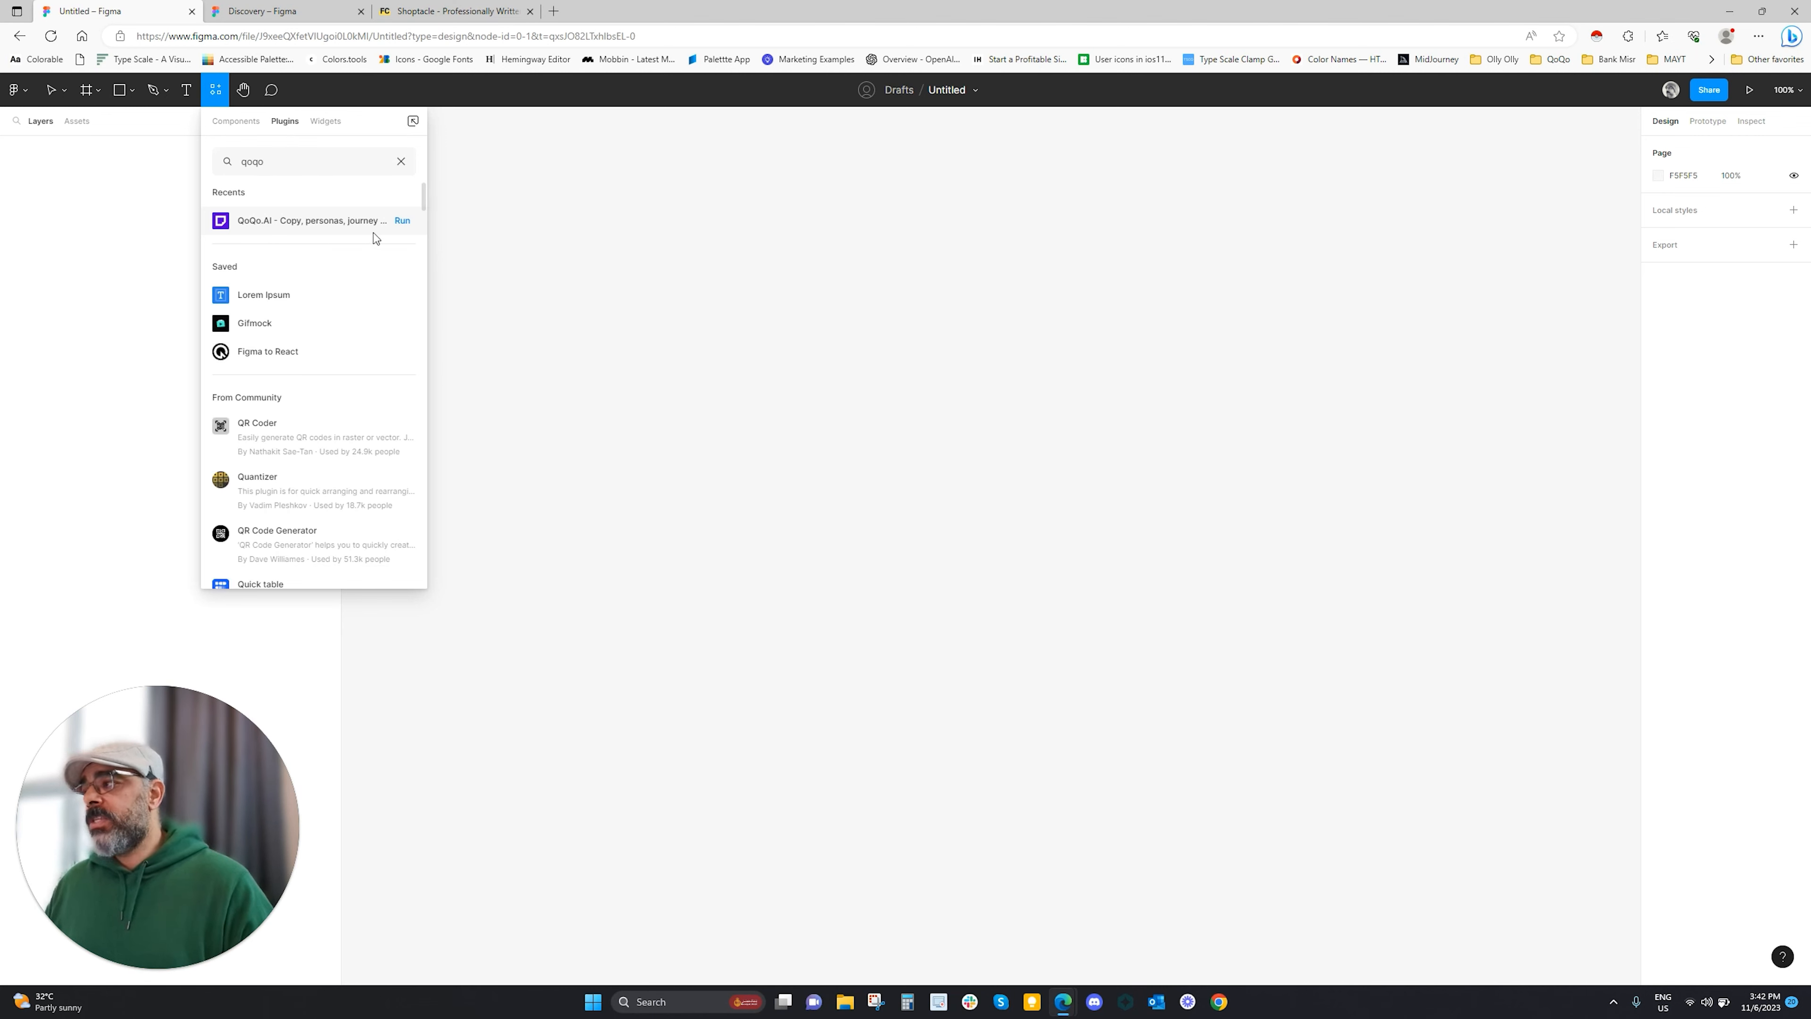
pyautogui.click(402, 221)
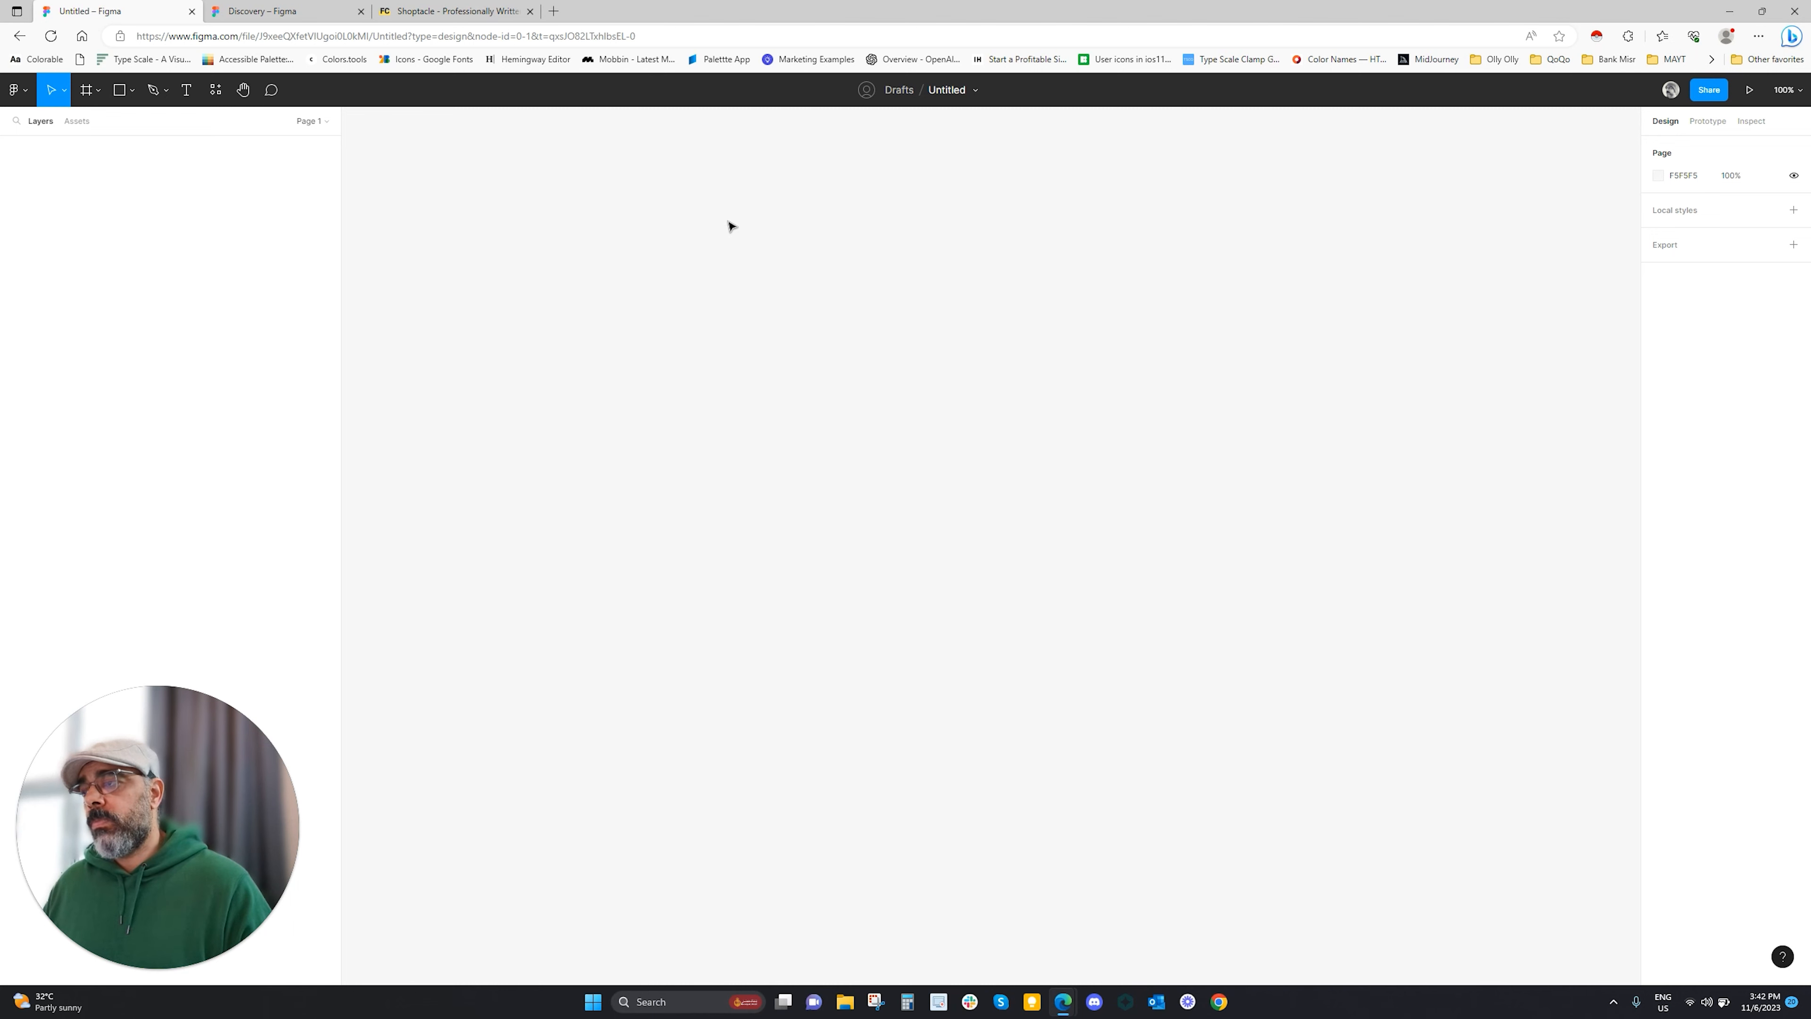
pyautogui.moveTo(529, 215); pyautogui.dragTo(1196, 247)
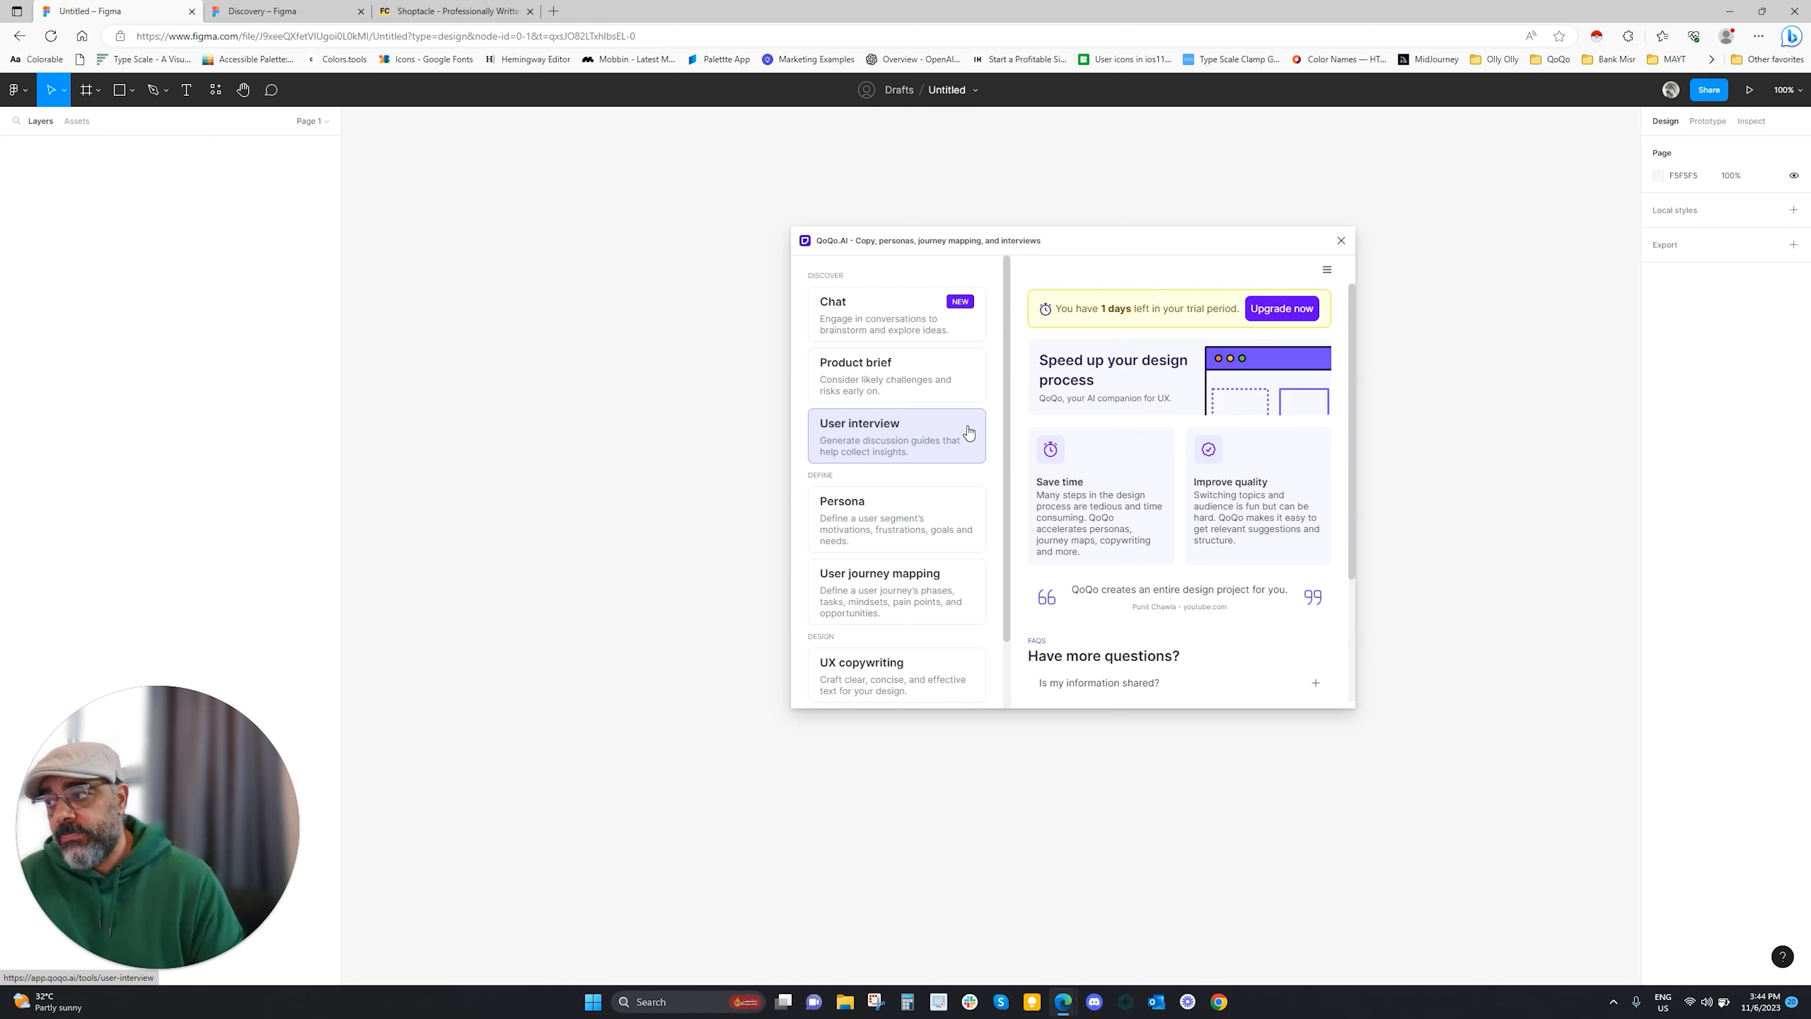
# Review the QoQo.AI tool list, the Shoptacle client brief and the Discovery file, and return to the untitled design file
pyautogui.scroll(-1, 950, 516)
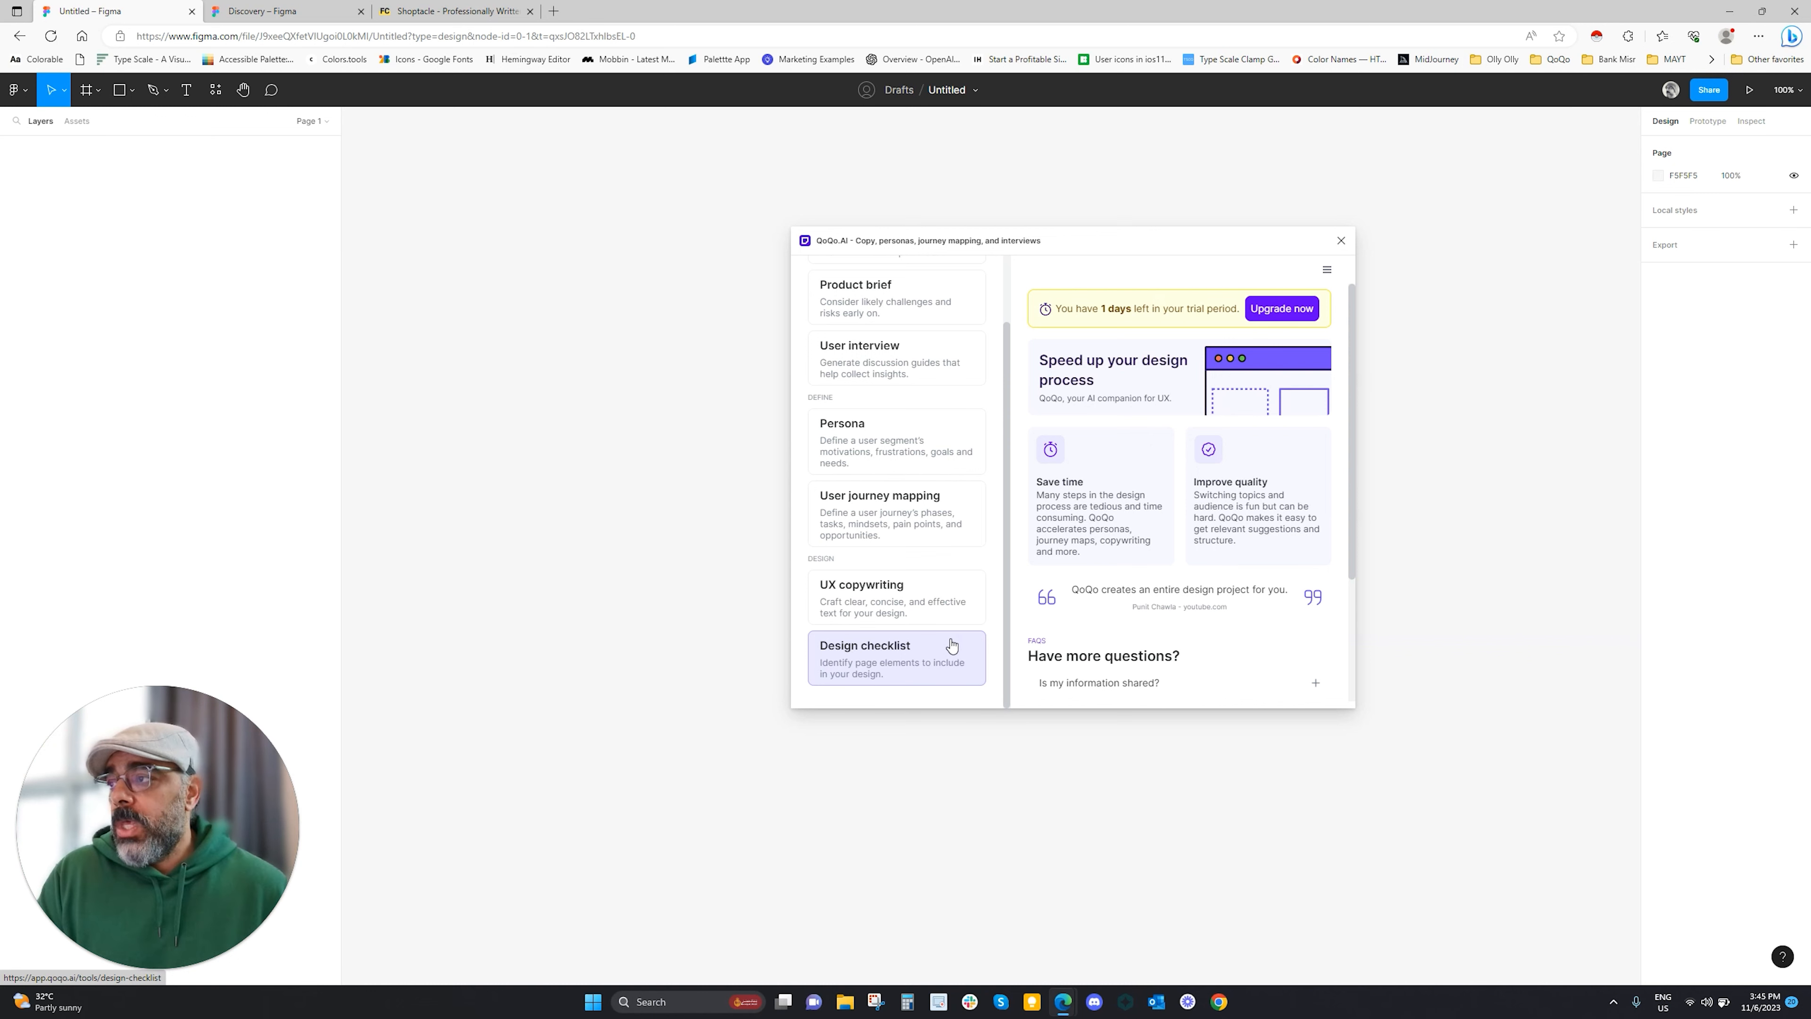
pyautogui.scroll(1, 952, 645)
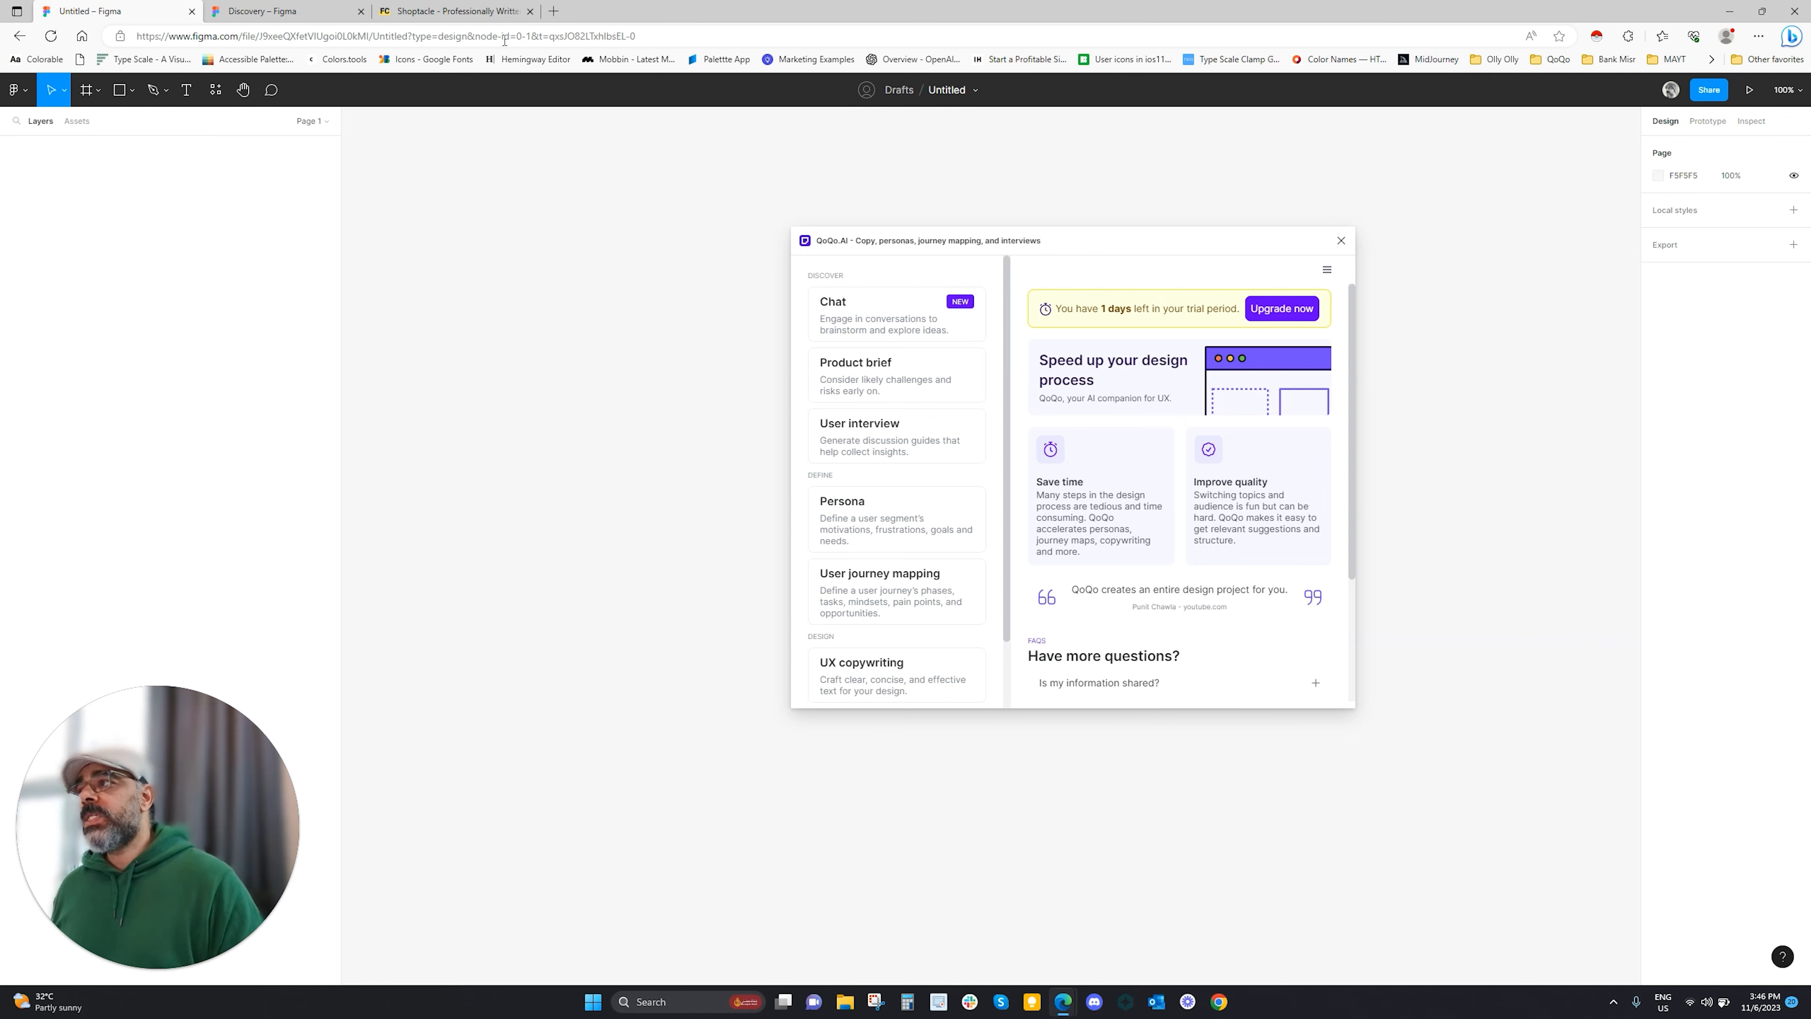
pyautogui.click(503, 20)
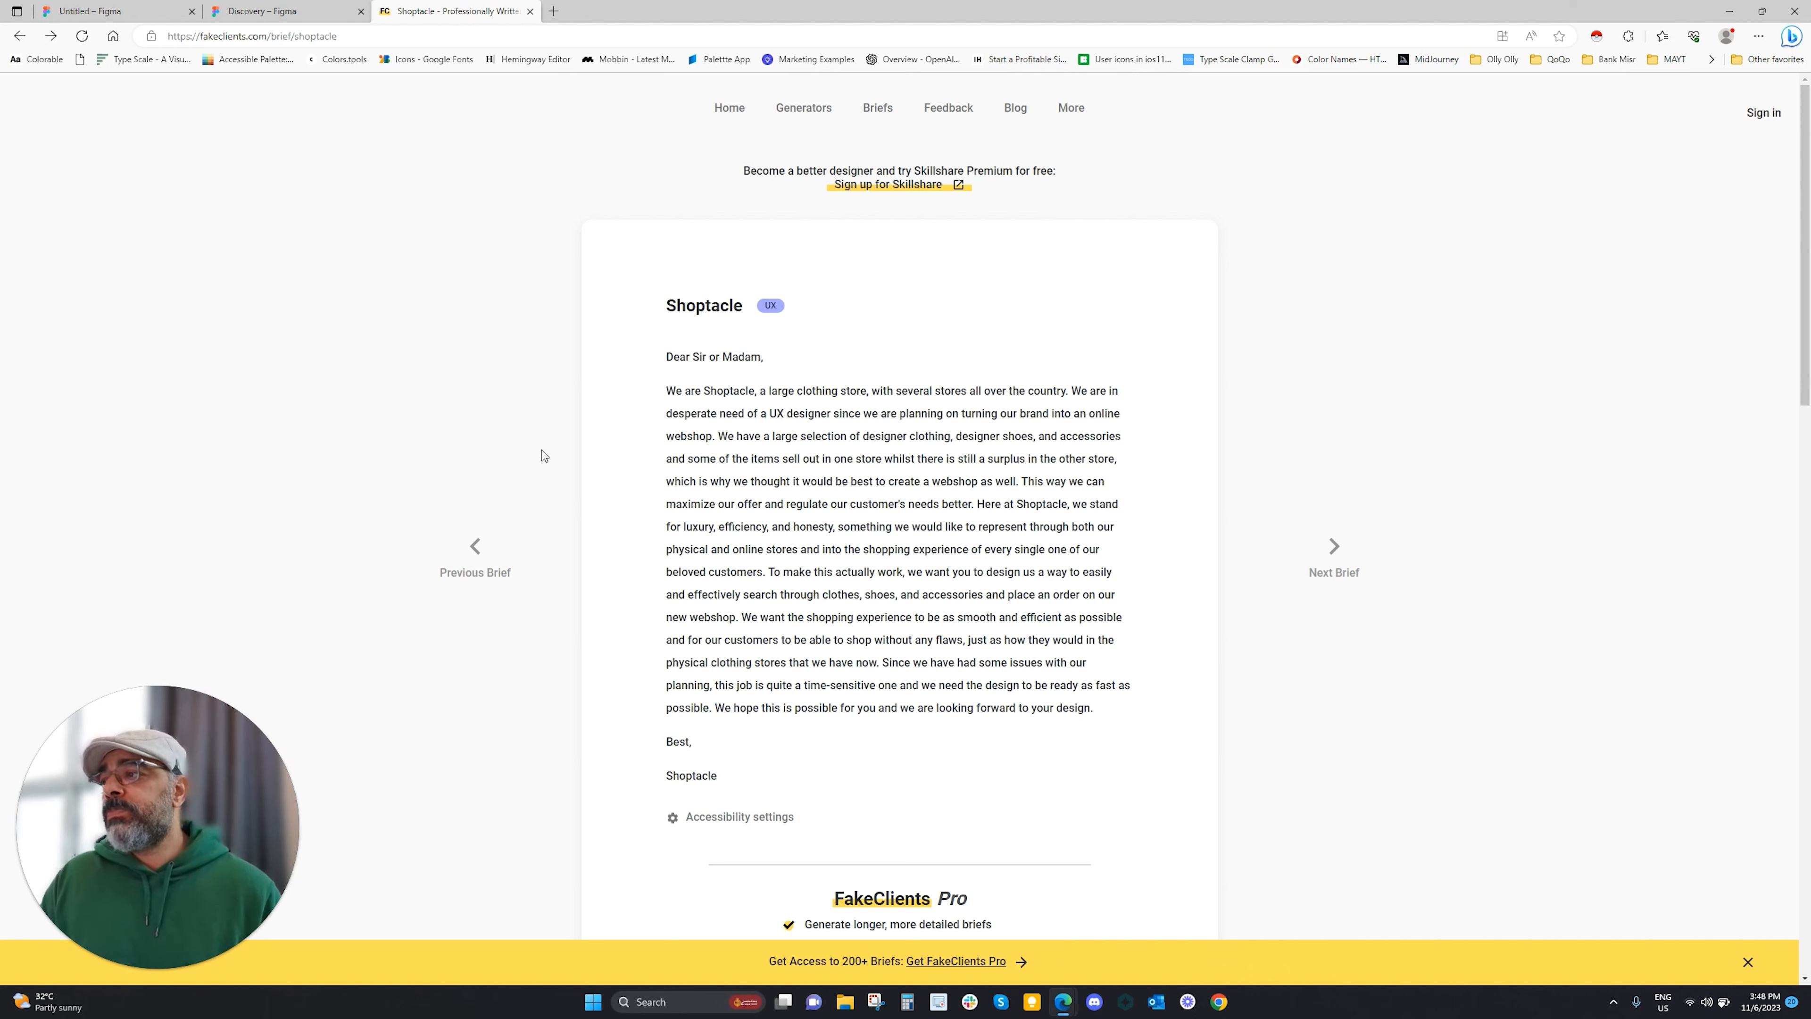
pyautogui.click(244, 14)
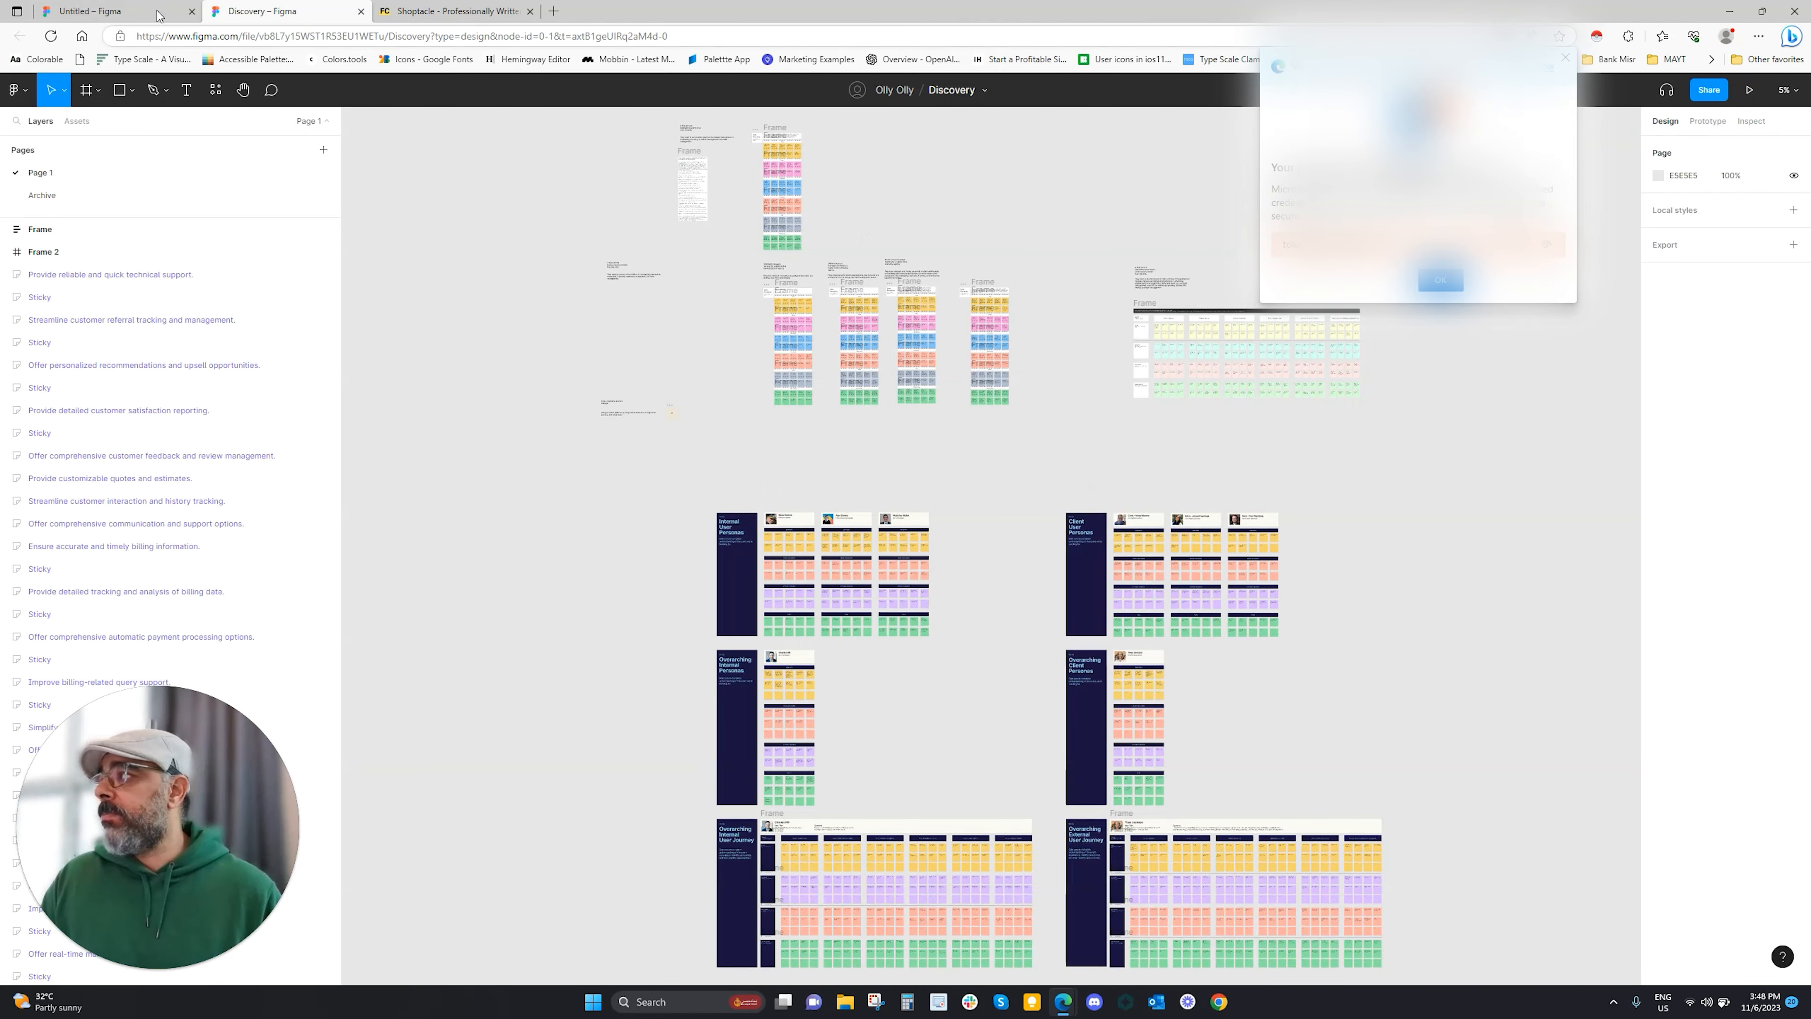
pyautogui.click(110, 12)
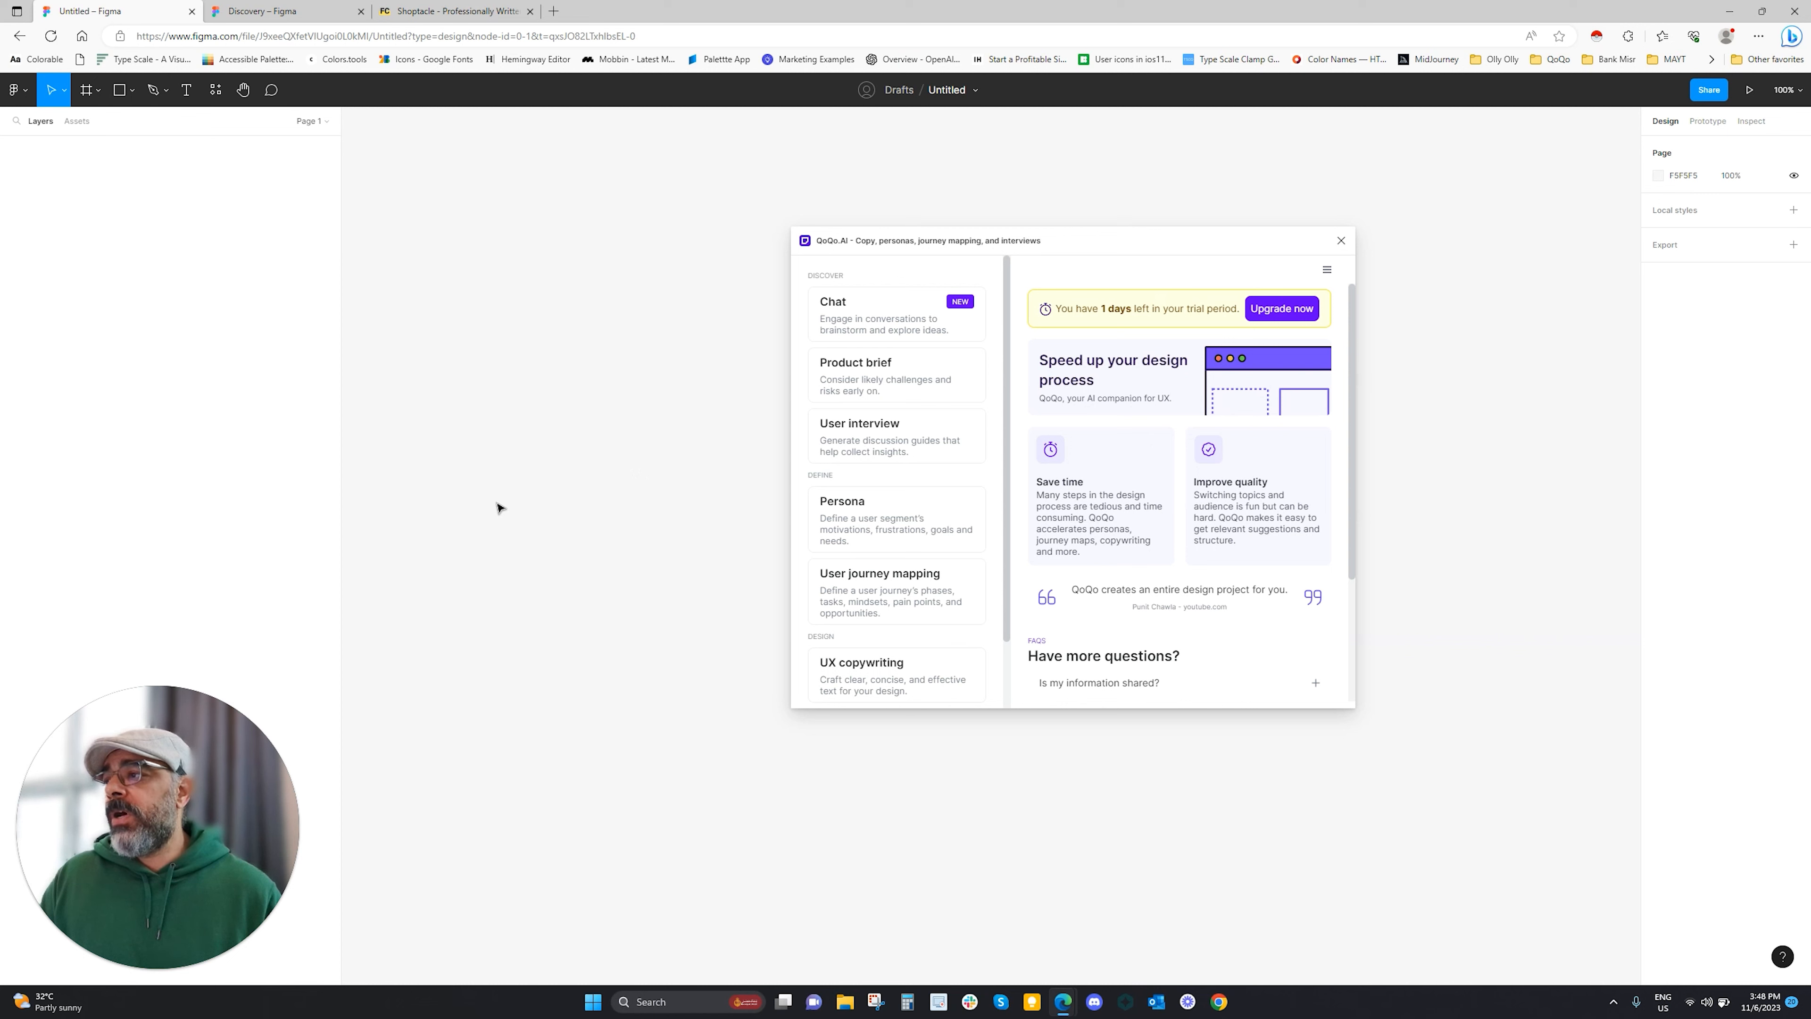
# Open the Persona tool and set the persona demographic to "25-34 year old Australian luxury cloth shopper"
pyautogui.click(846, 515)
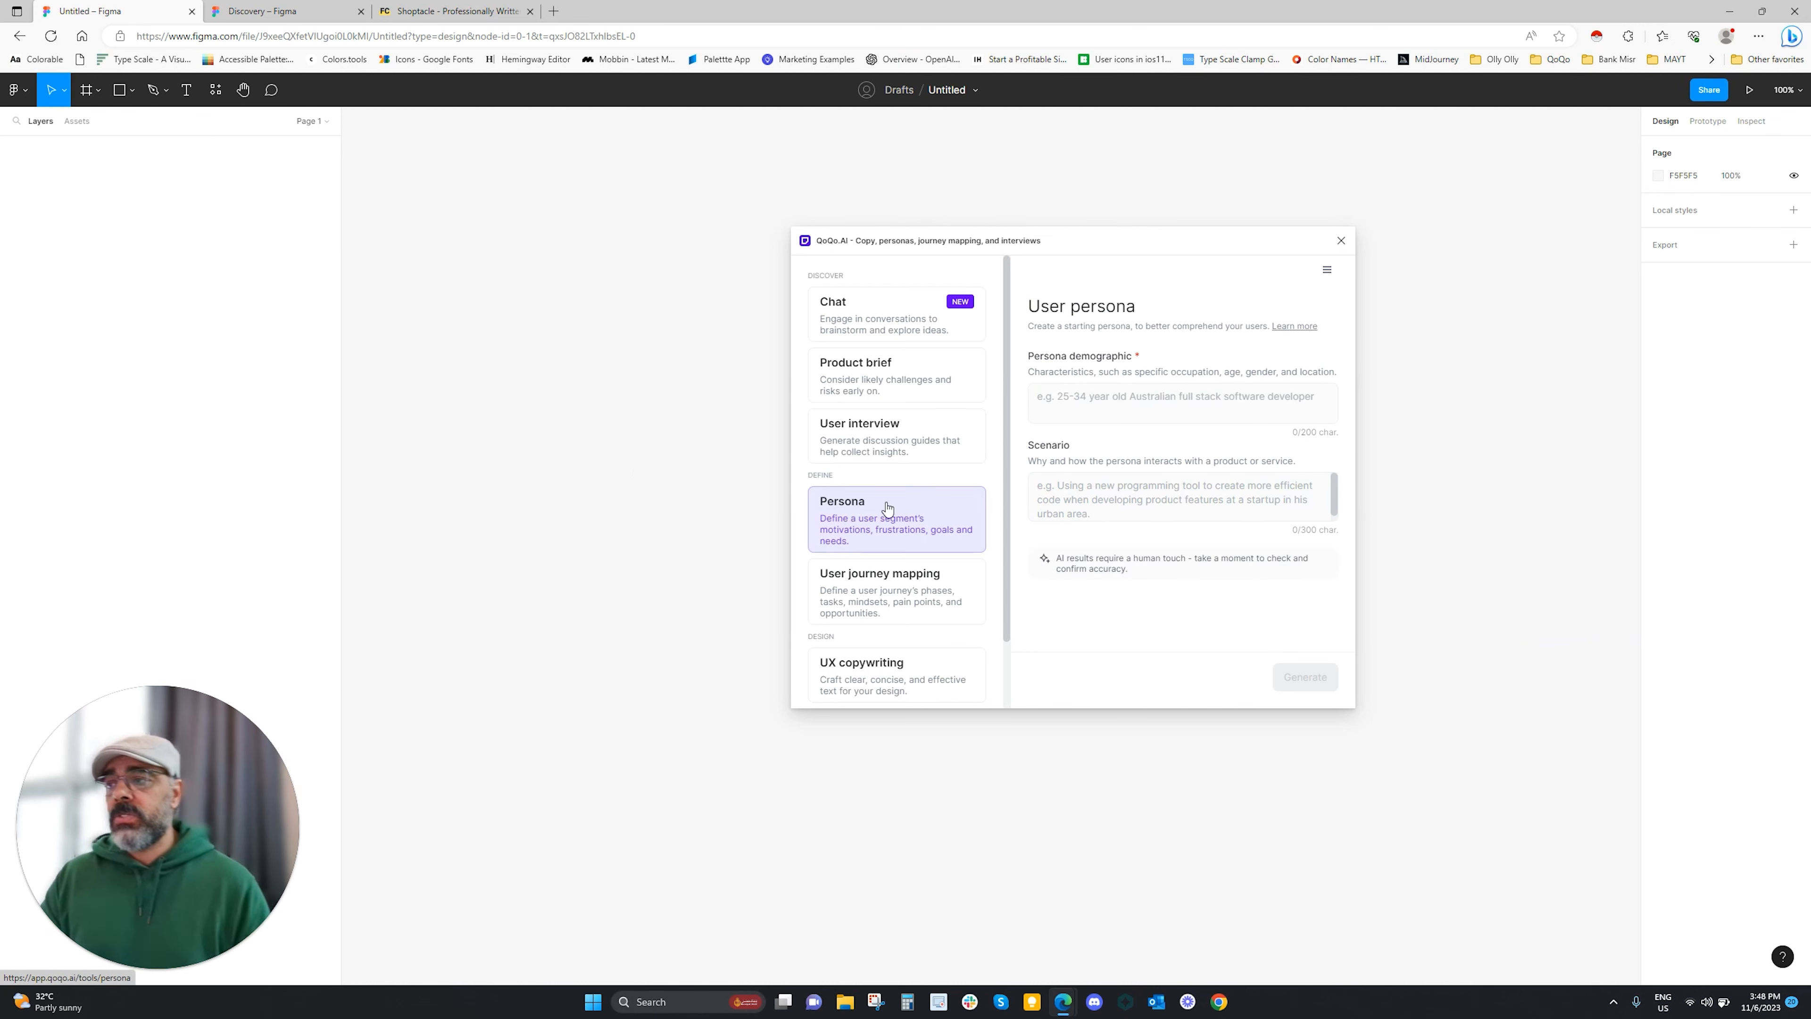
pyautogui.click(1161, 409)
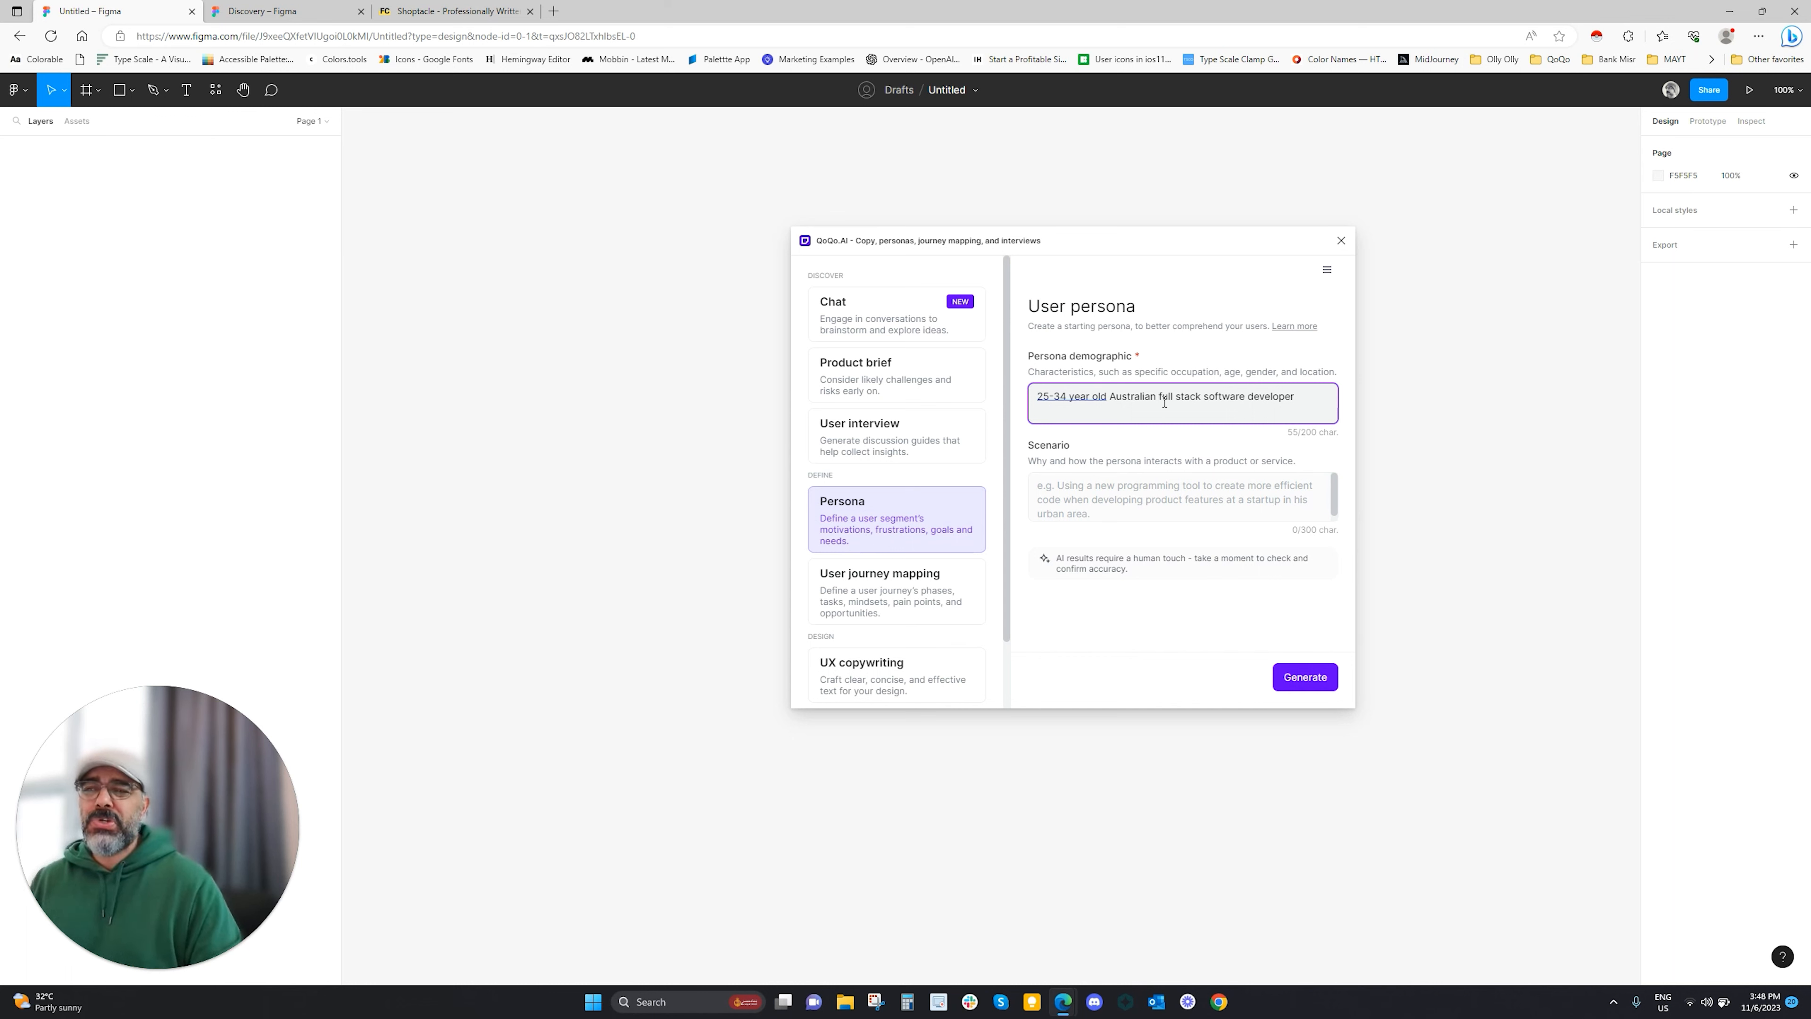
pyautogui.moveTo(1159, 395); pyautogui.dragTo(1317, 397)
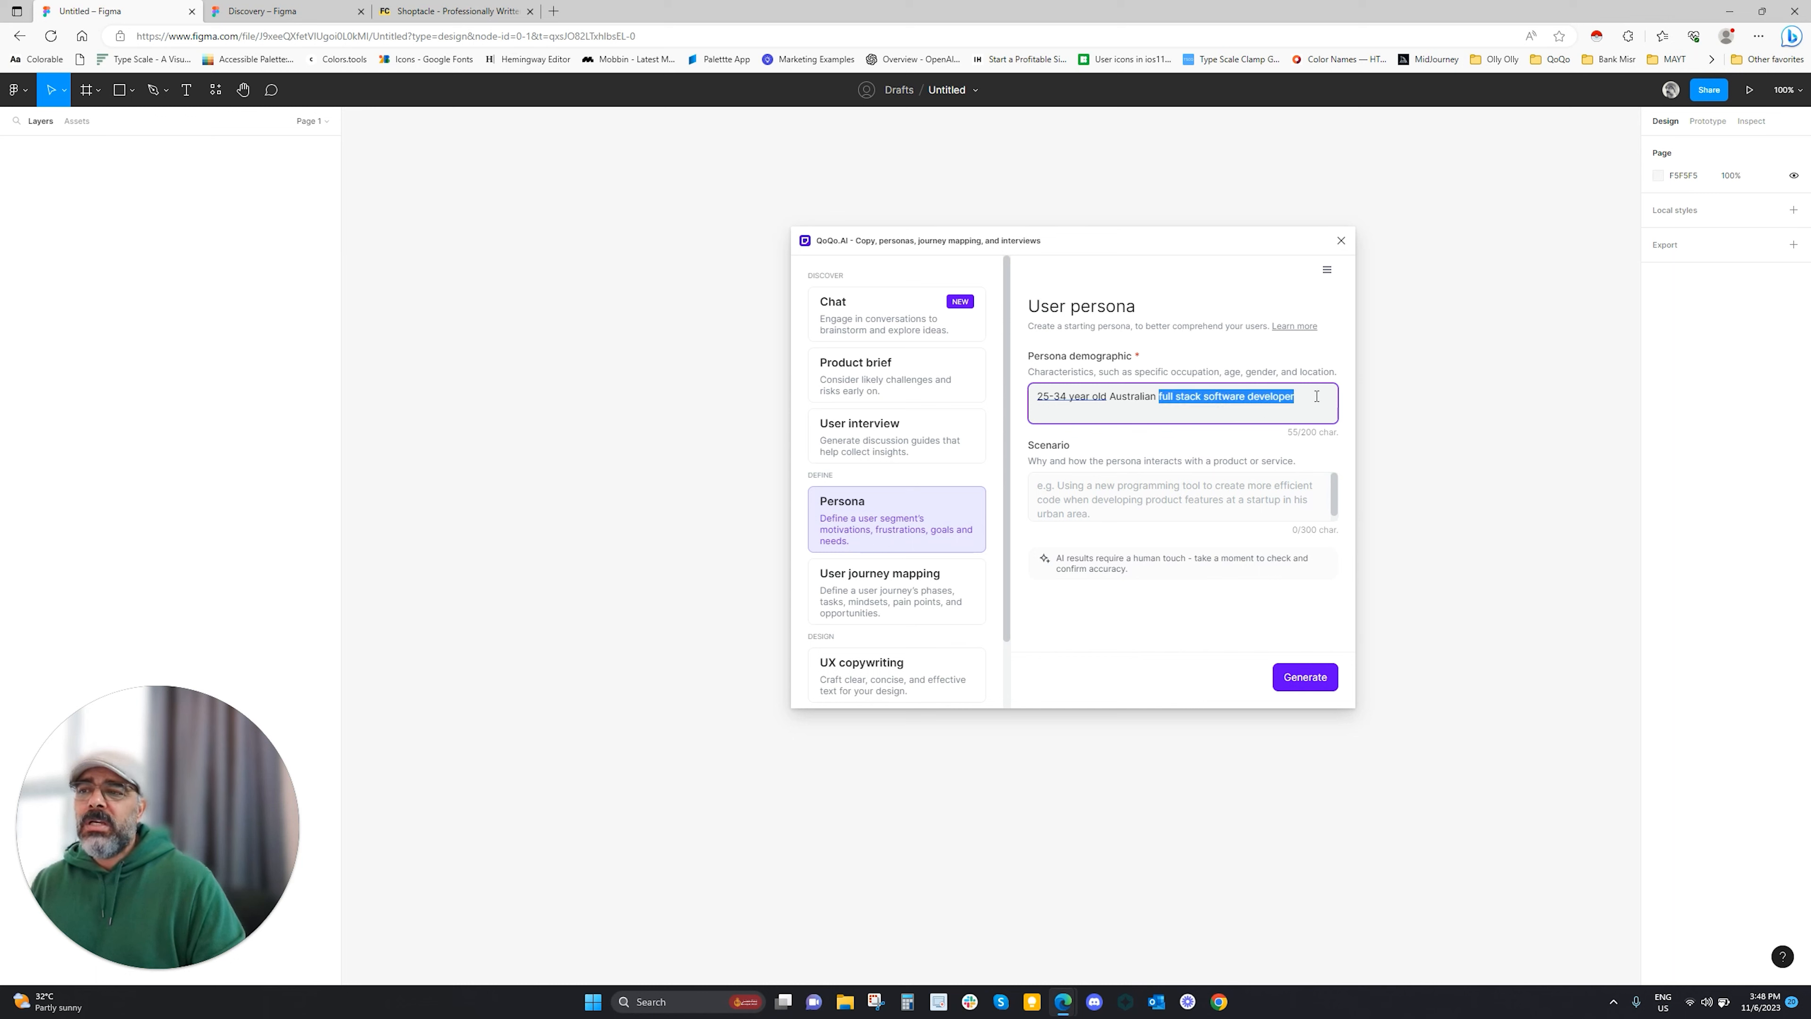
pyautogui.write('luxuary')
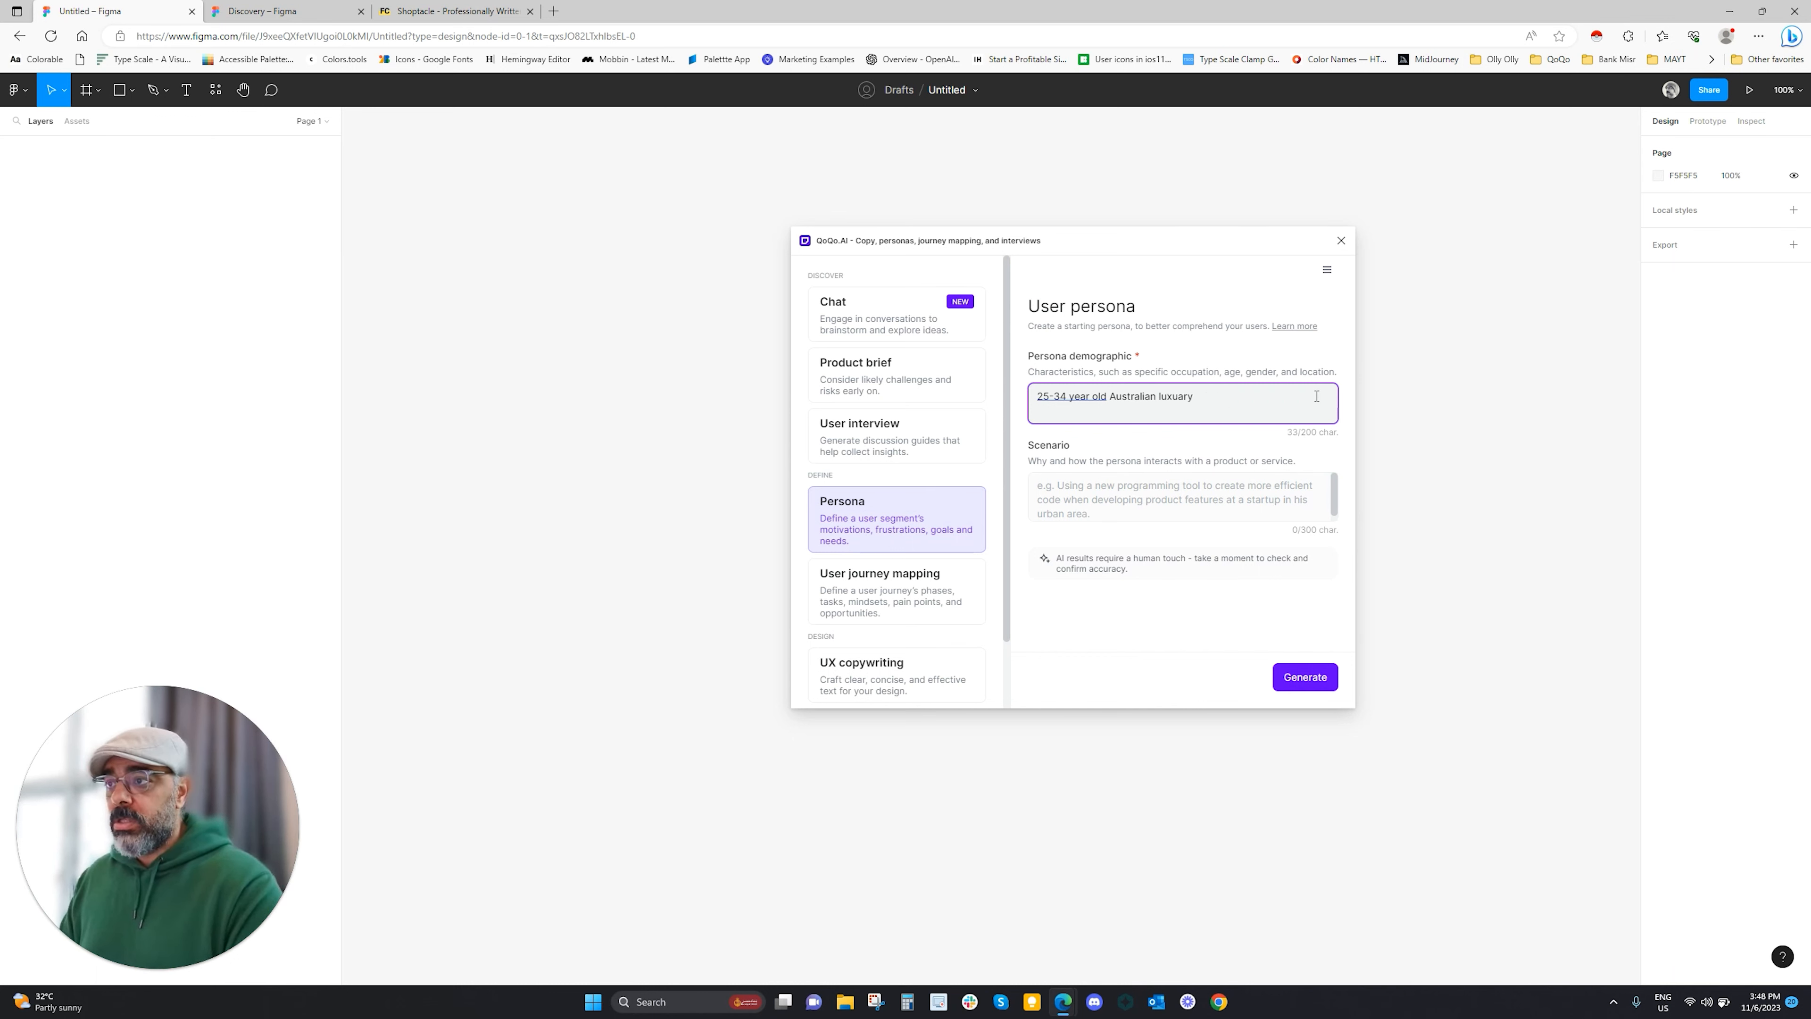
pyautogui.write(' cloth')
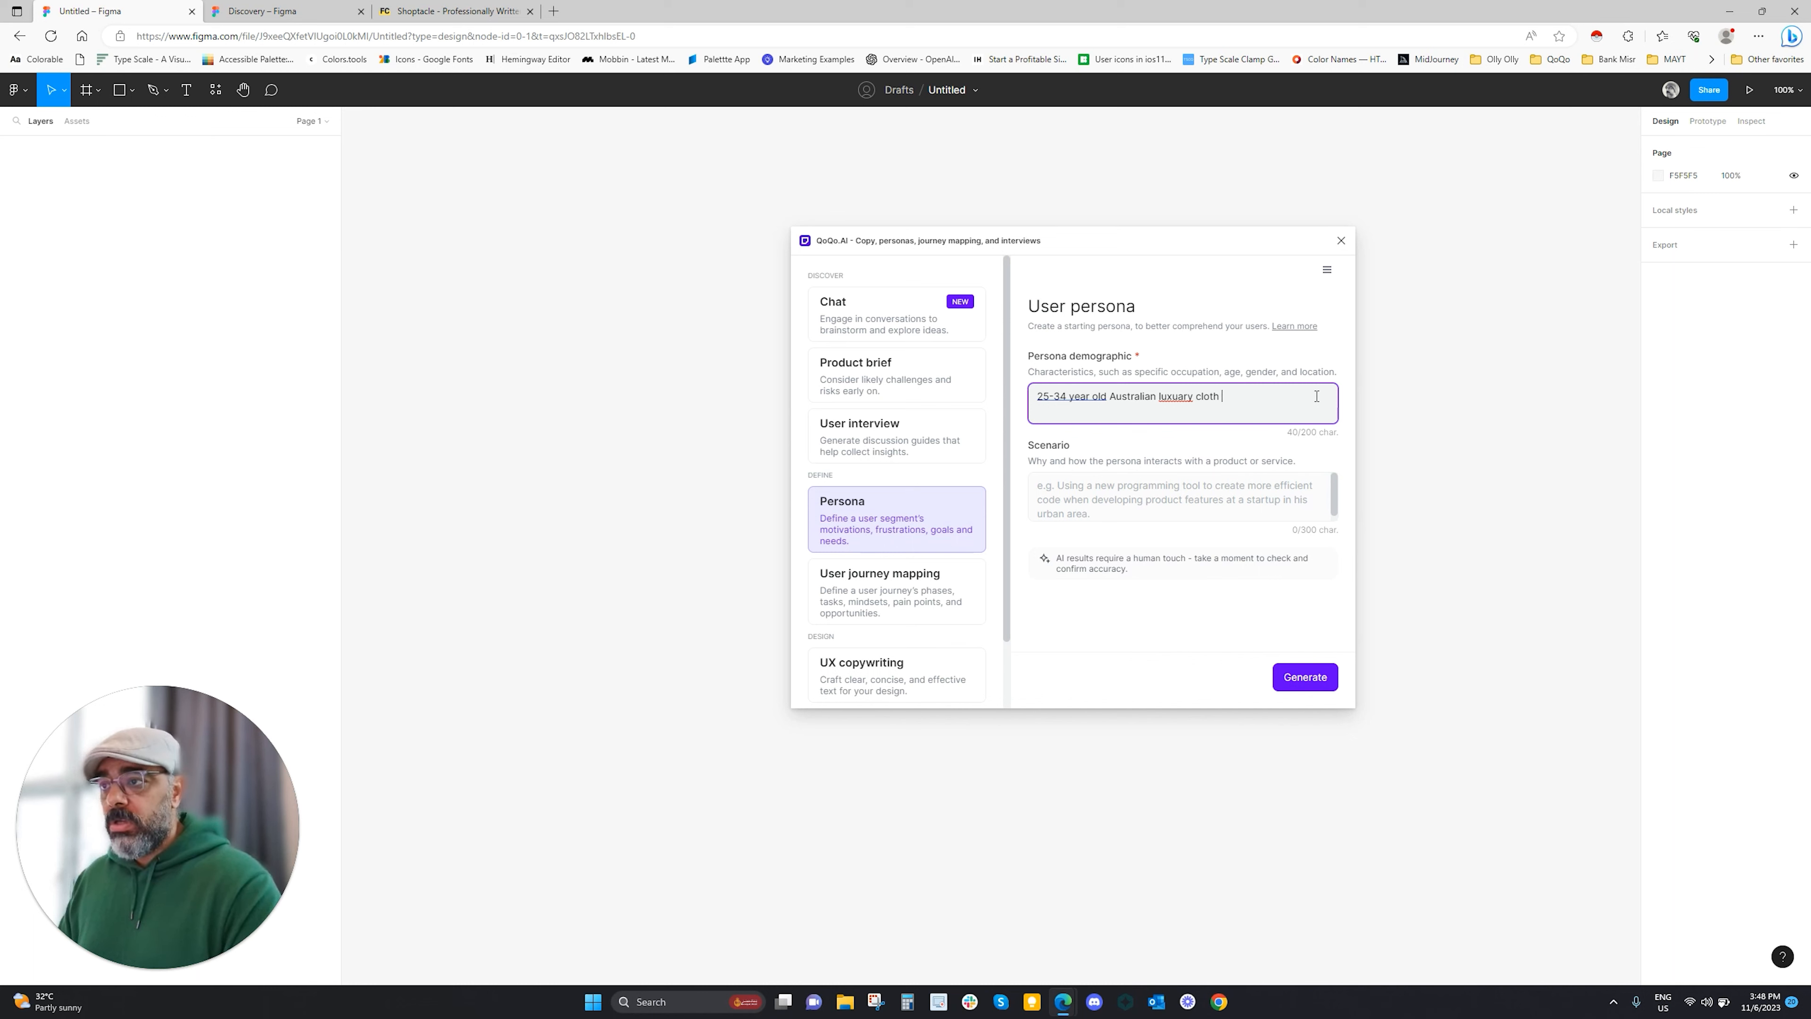
pyautogui.write(' shopper')
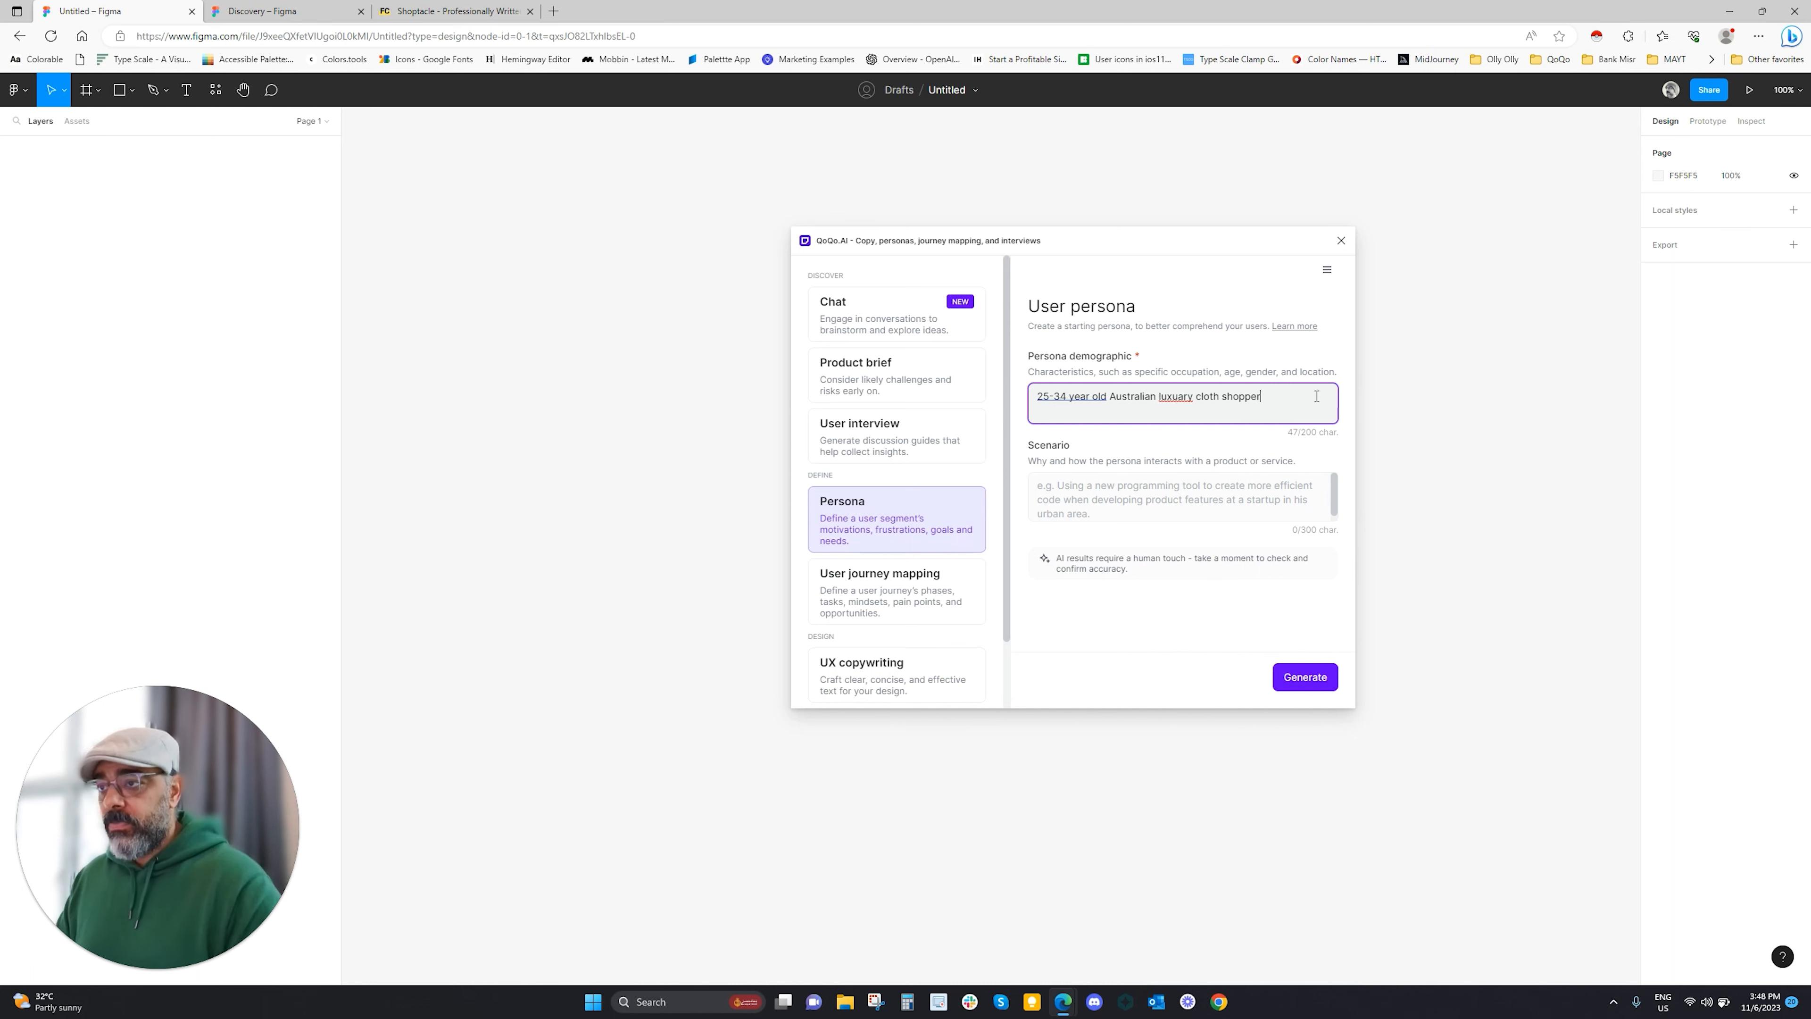
pyautogui.rightClick(1181, 394)
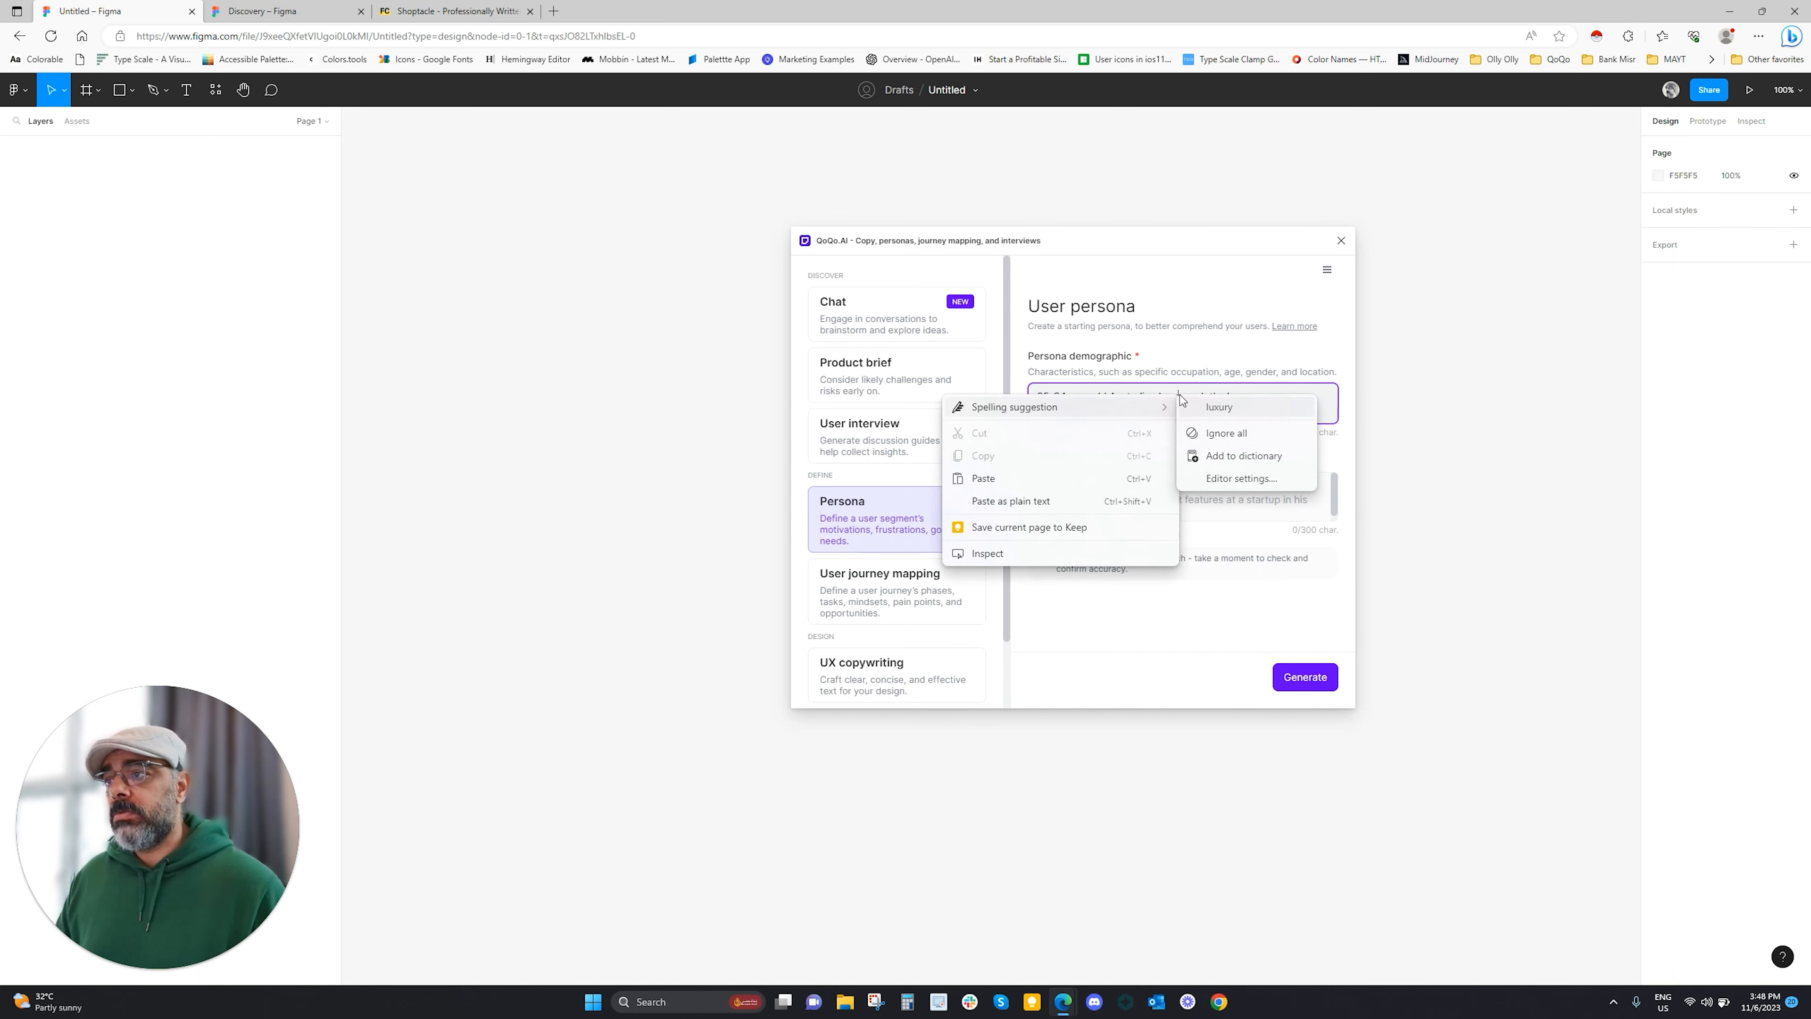
pyautogui.click(1213, 409)
# Set the scenario to "I want to use an online webshop to buy designer clothing, designer shoes, and accessories." and generate the persona
pyautogui.click(1148, 498)
pyautogui.moveTo(1079, 514); pyautogui.dragTo(1036, 485)
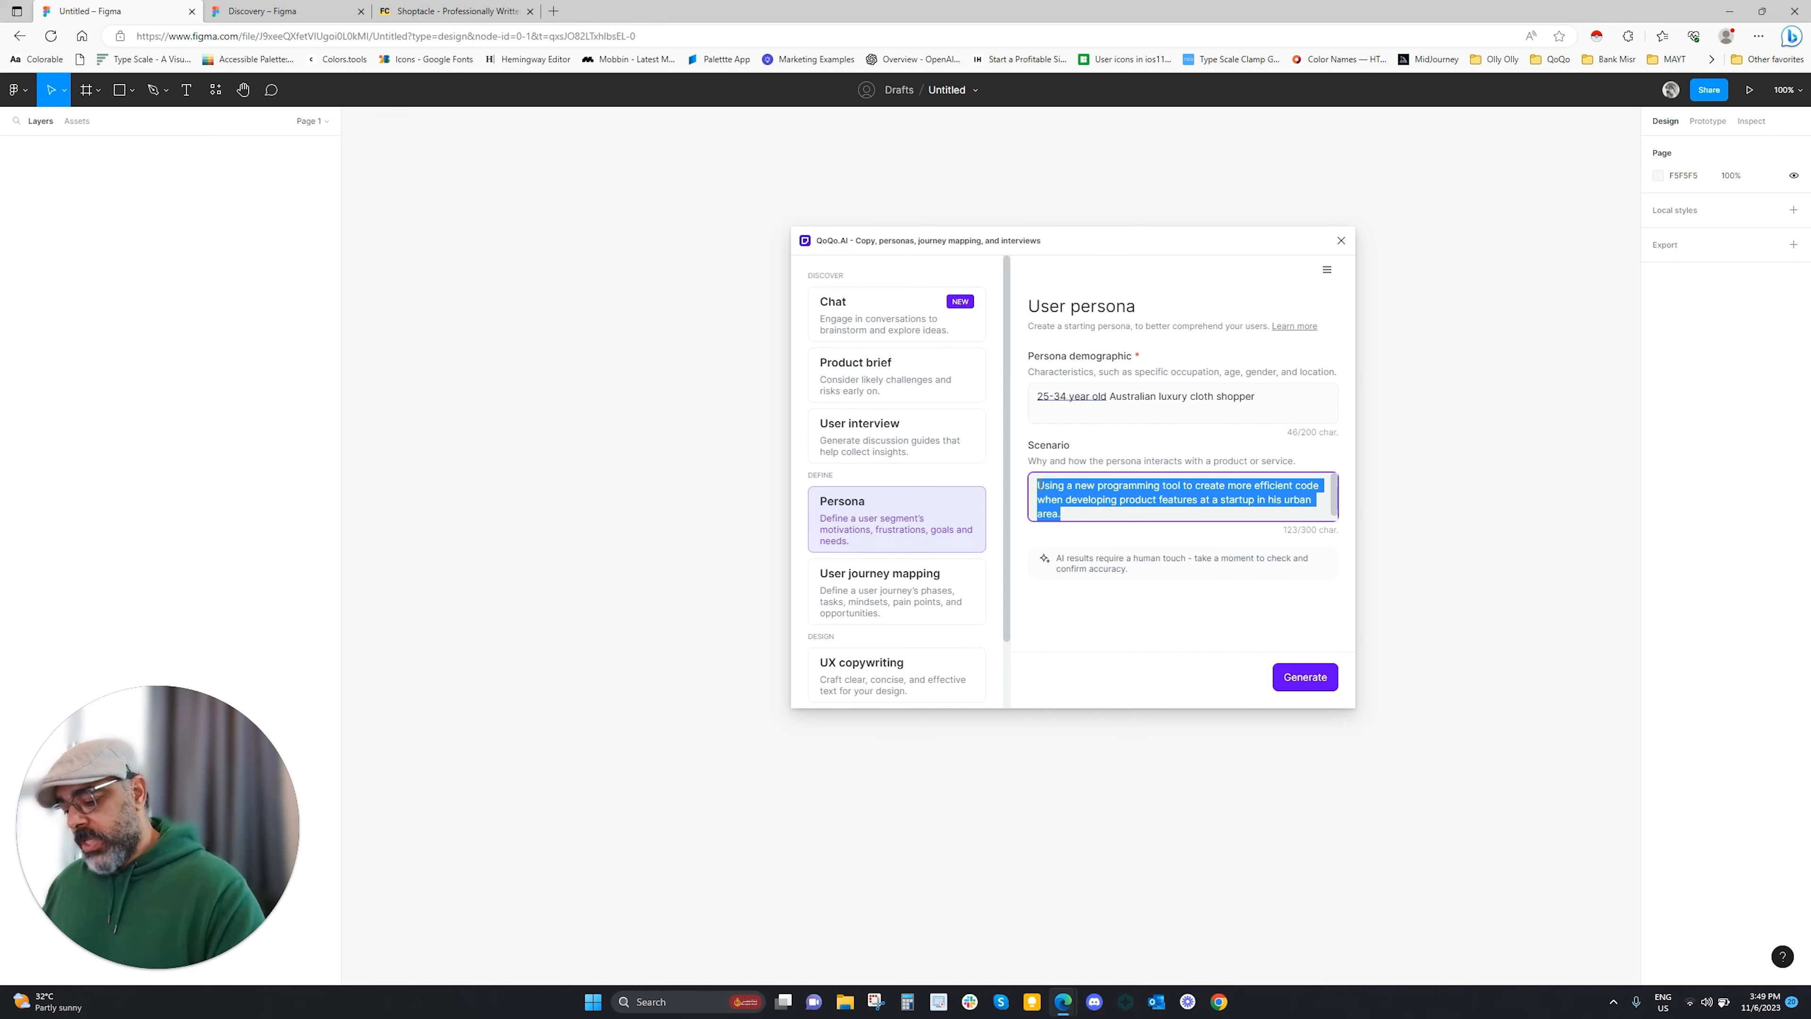
pyautogui.press('BackSpace')
pyautogui.write('I want to use ')
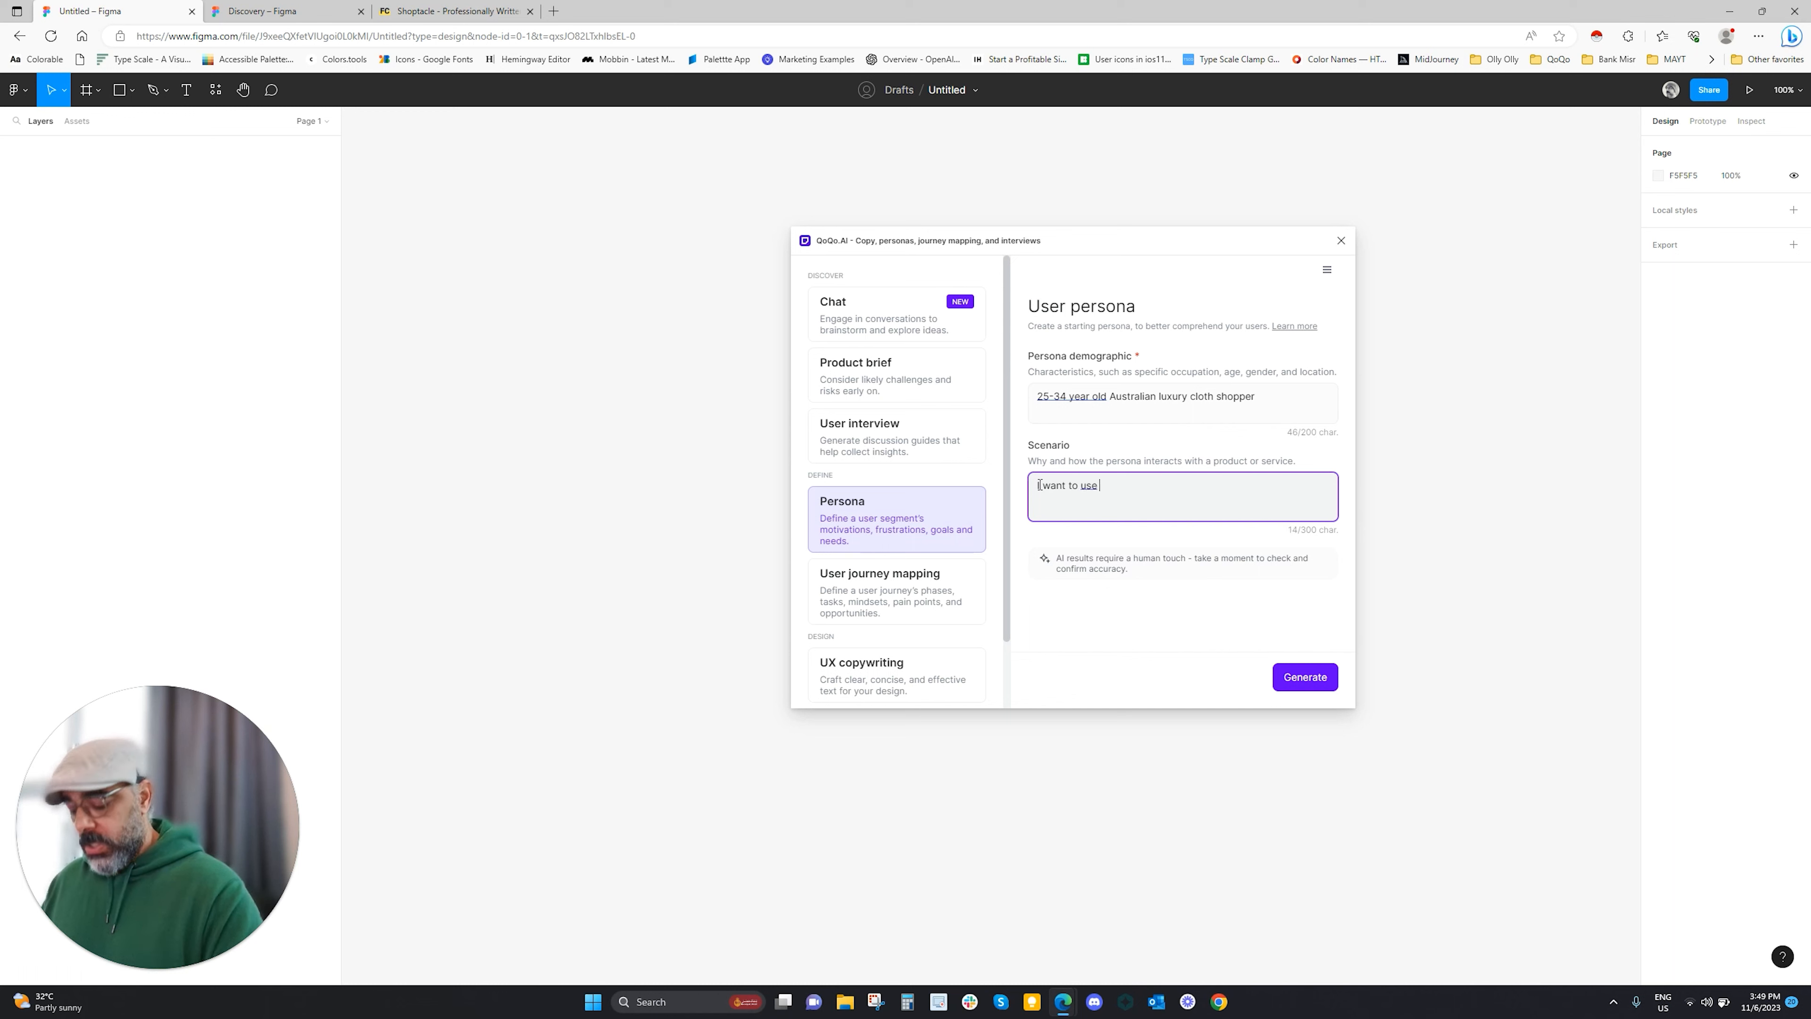
pyautogui.write('an onl')
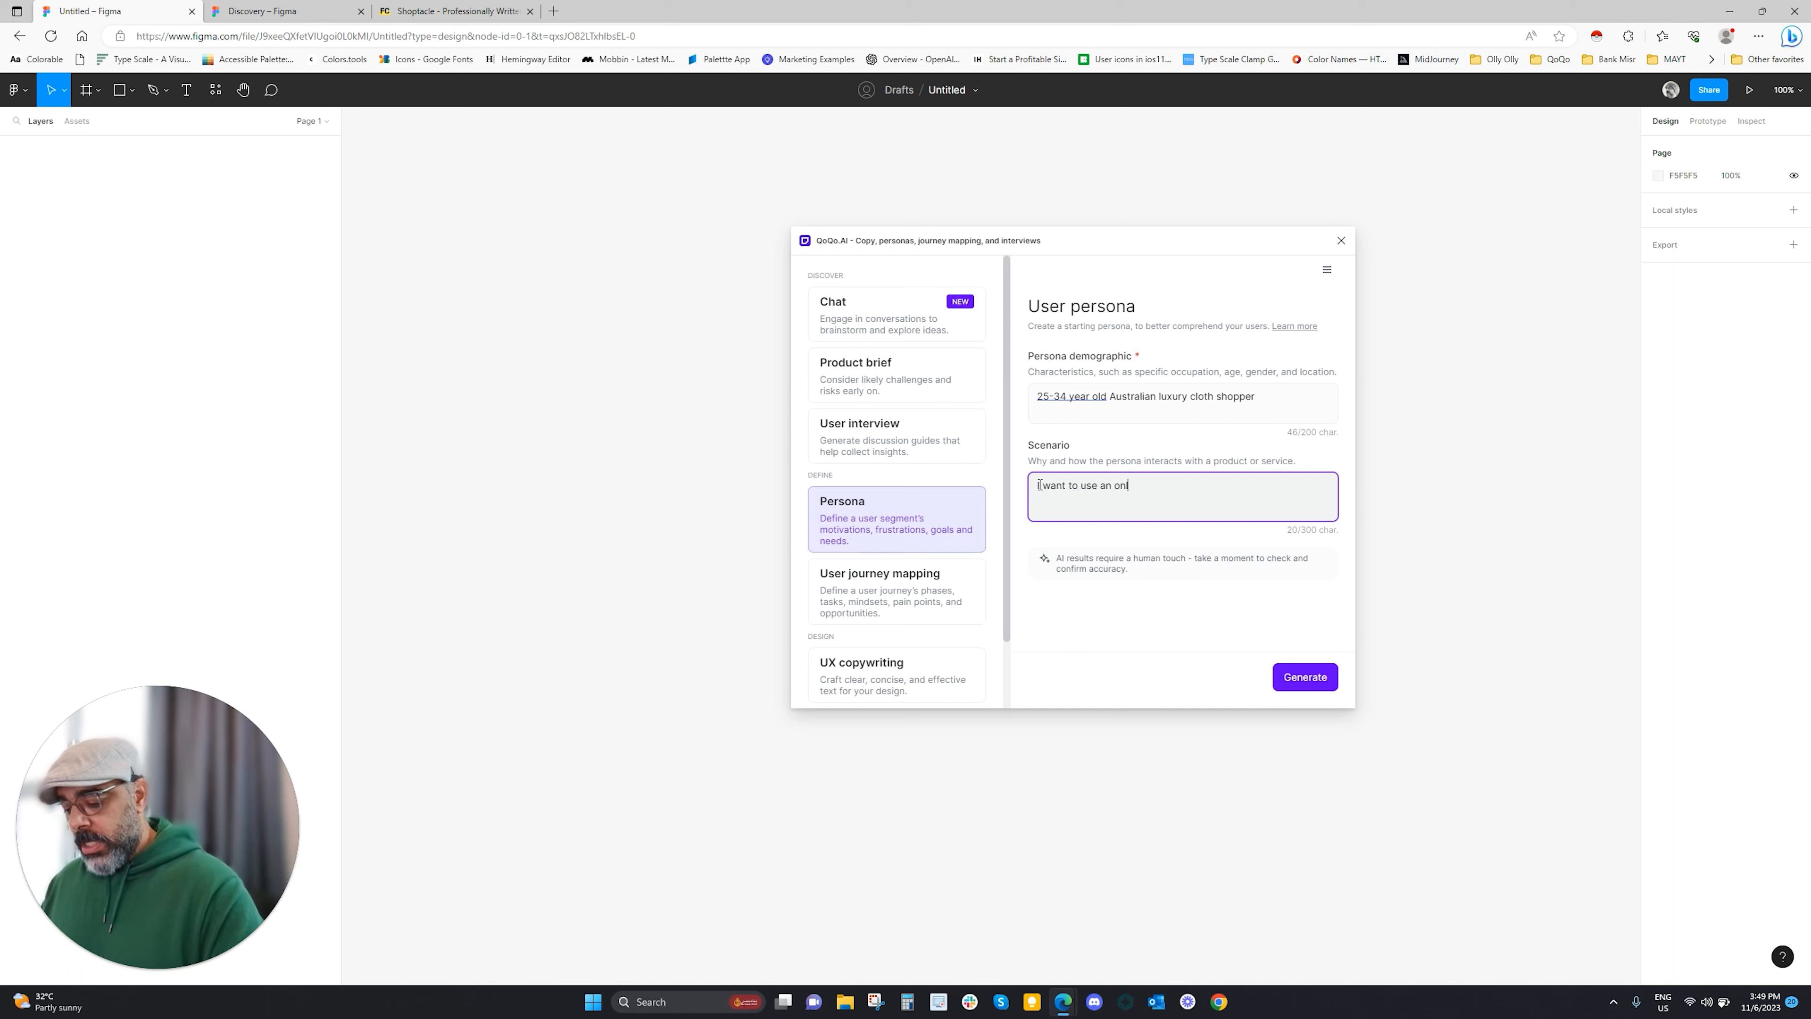
pyautogui.write('ine webshop to')
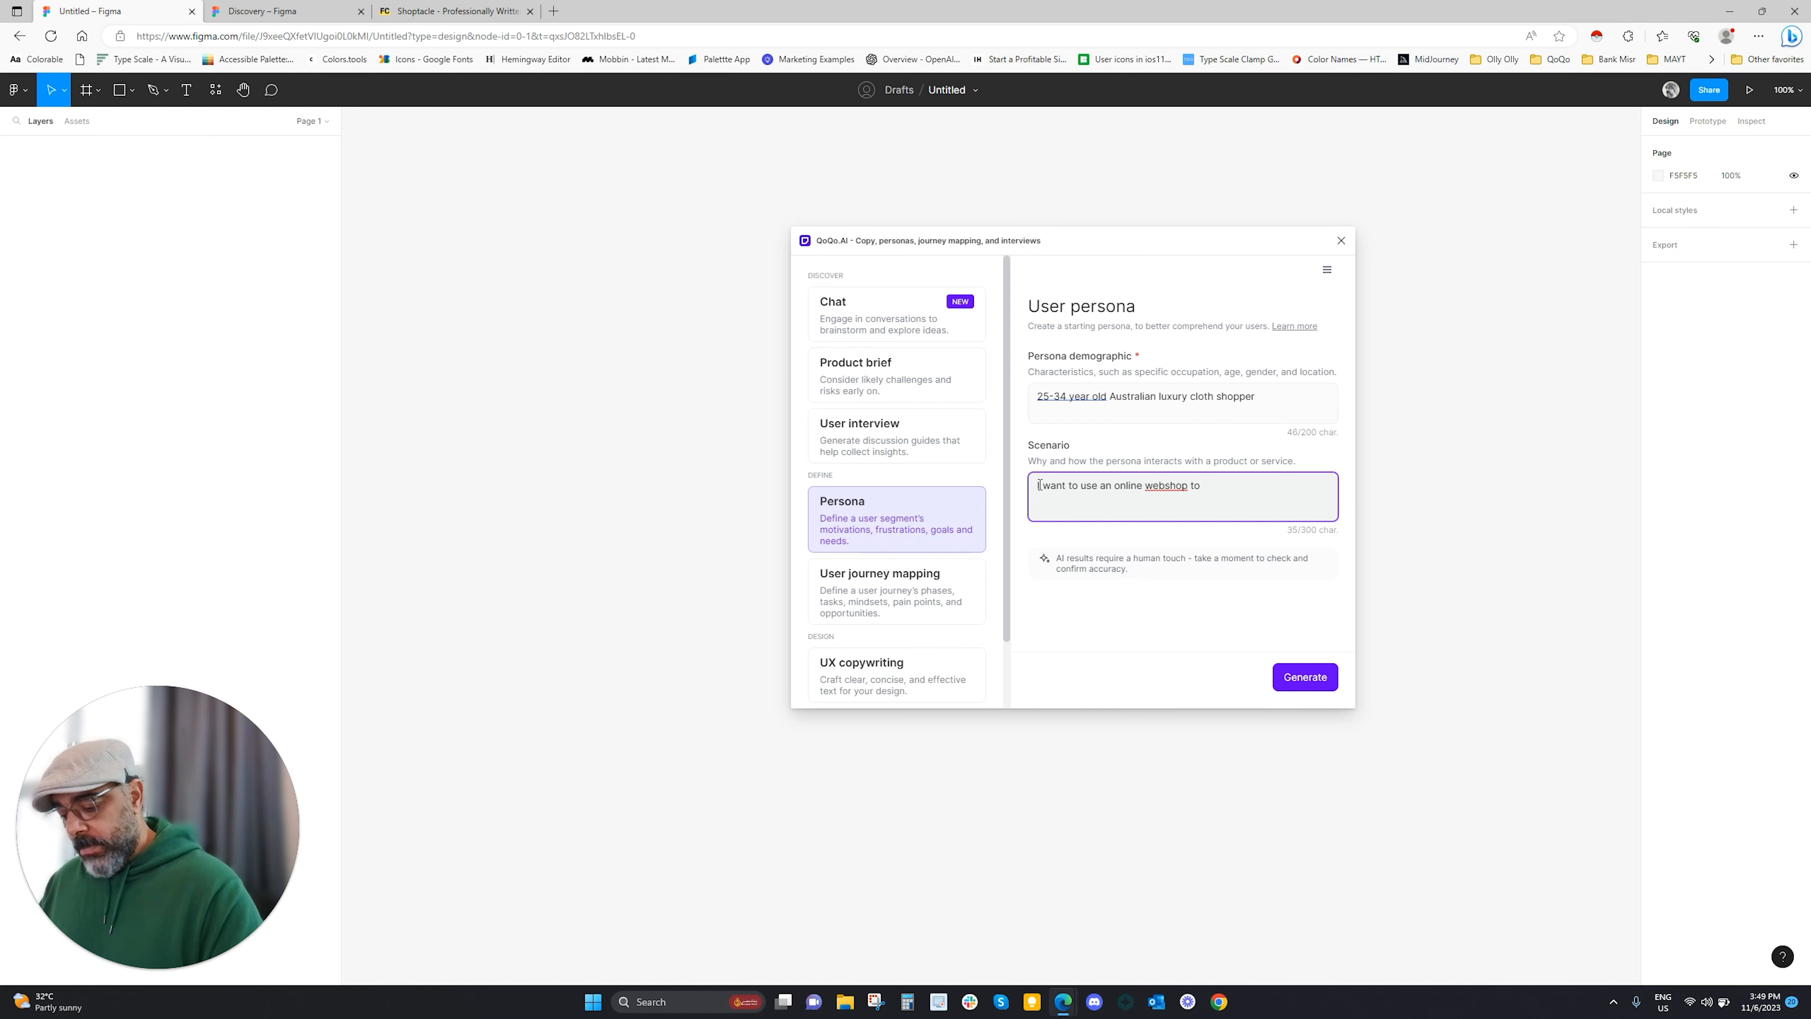
pyautogui.write(' buy designer clothing, designer shoes, and accessories.')
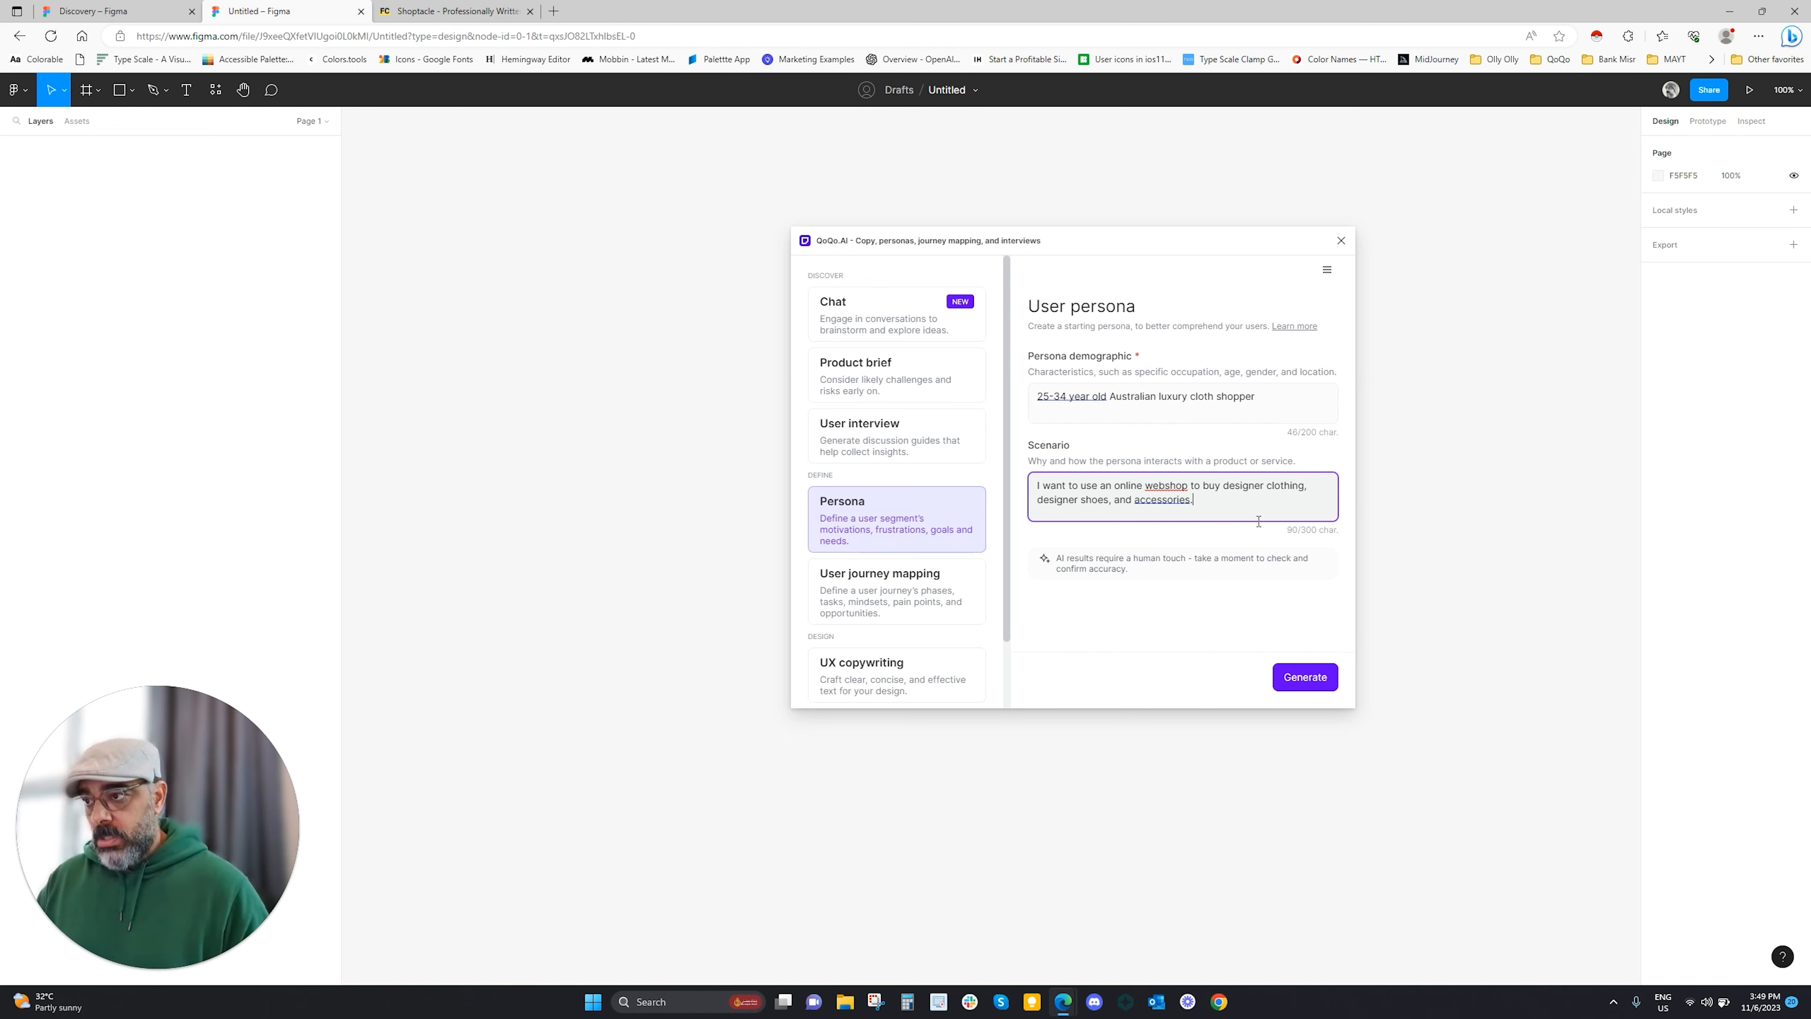
pyautogui.click(1291, 686)
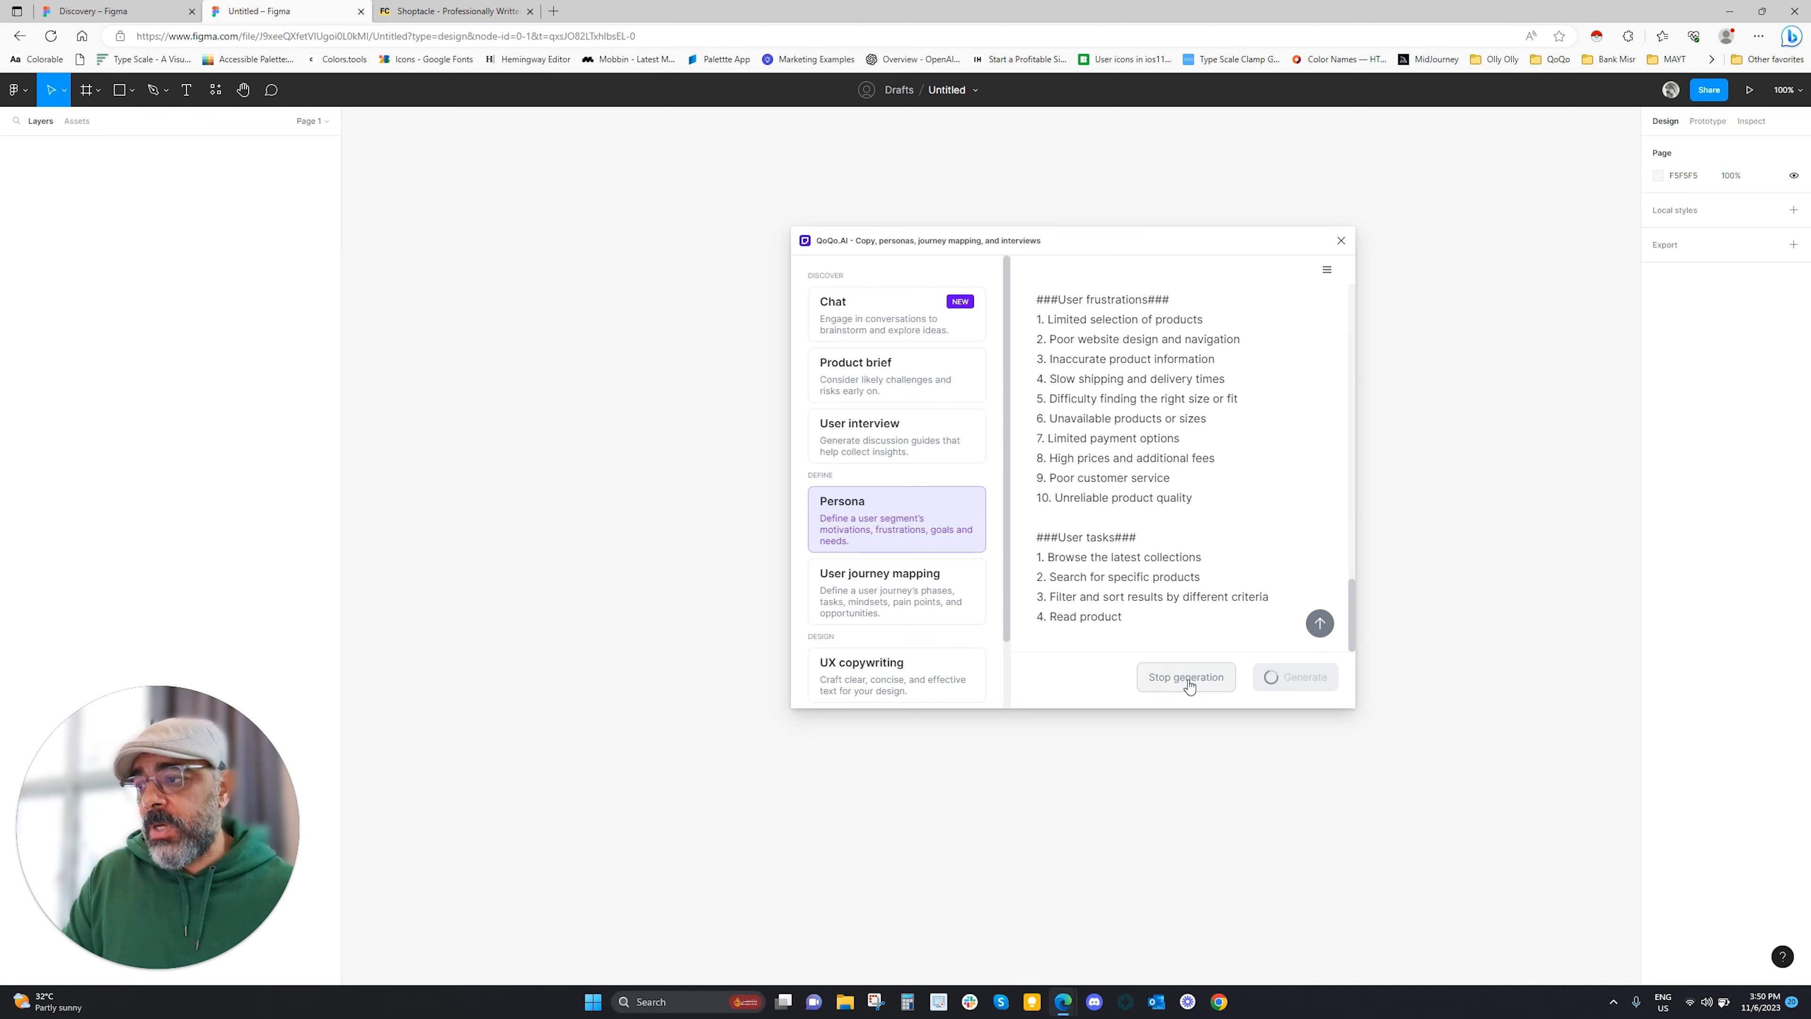
# Move the plugin window aside and examine the generated persona's user goals, needs, motivations and frustrations notes
pyautogui.moveTo(1073, 240); pyautogui.dragTo(282, 241)
pyautogui.scroll(5, 1086, 285)
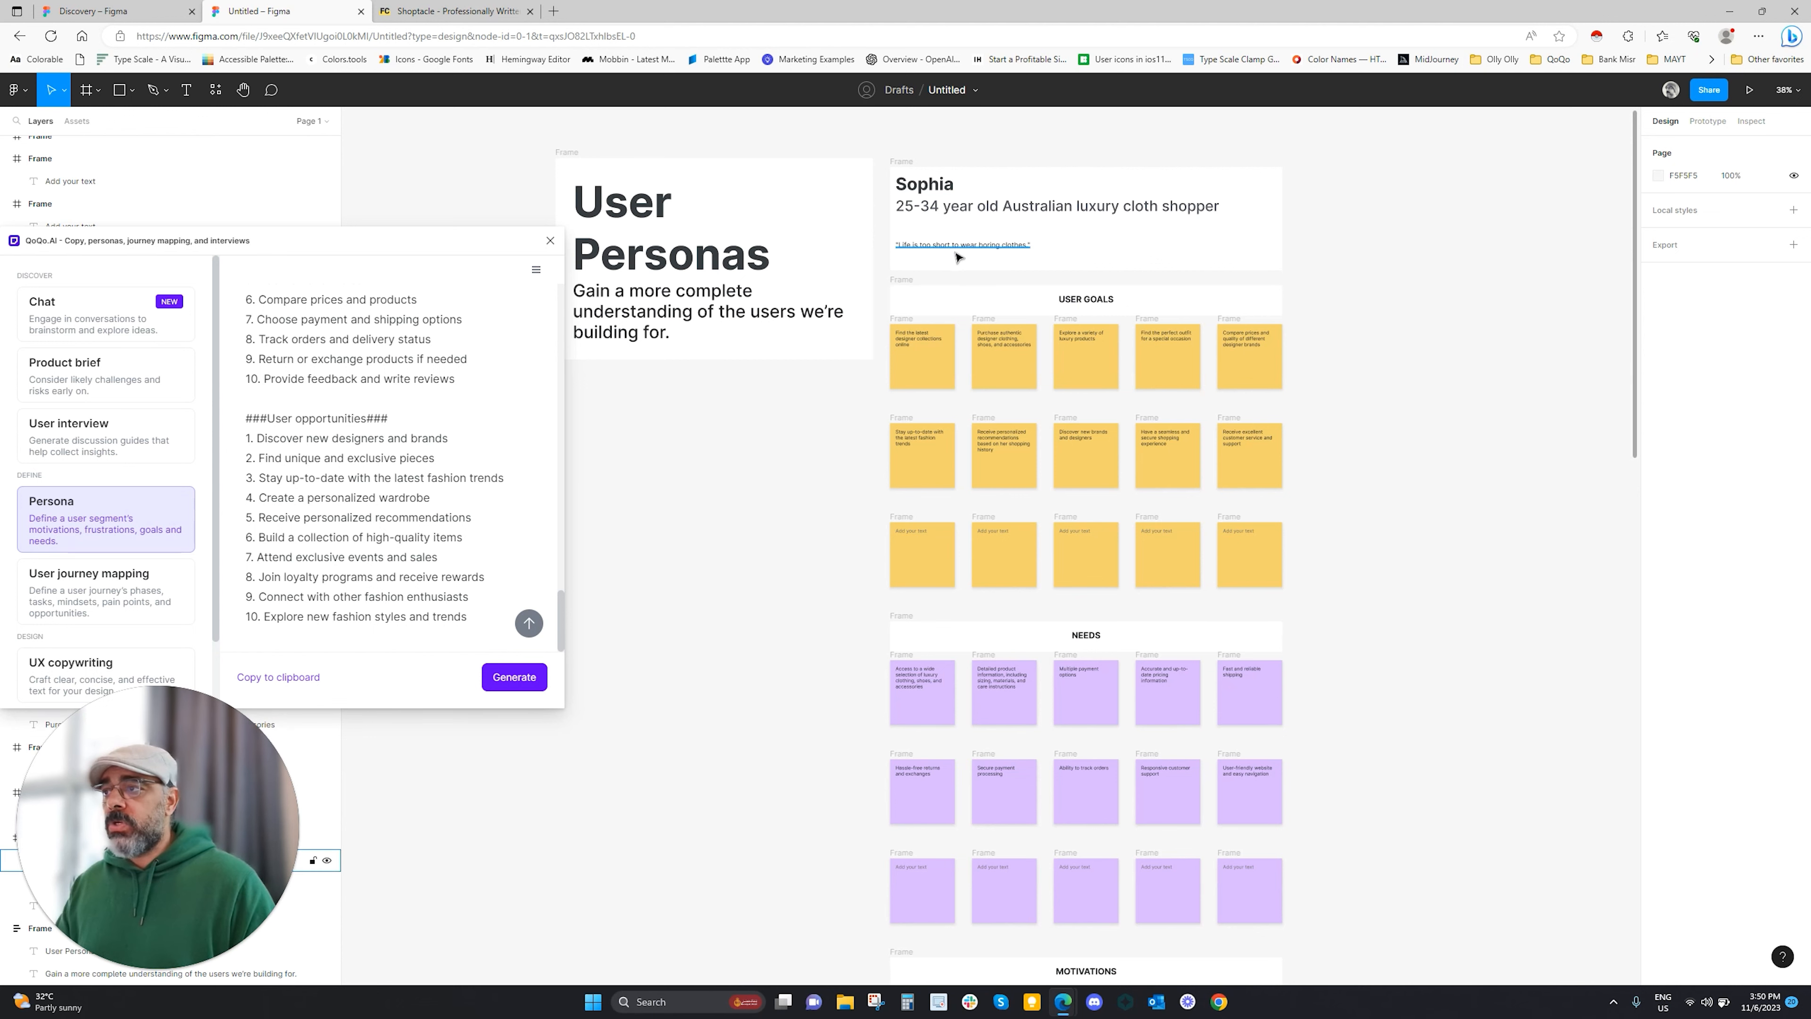
pyautogui.scroll(5, 1296, 447)
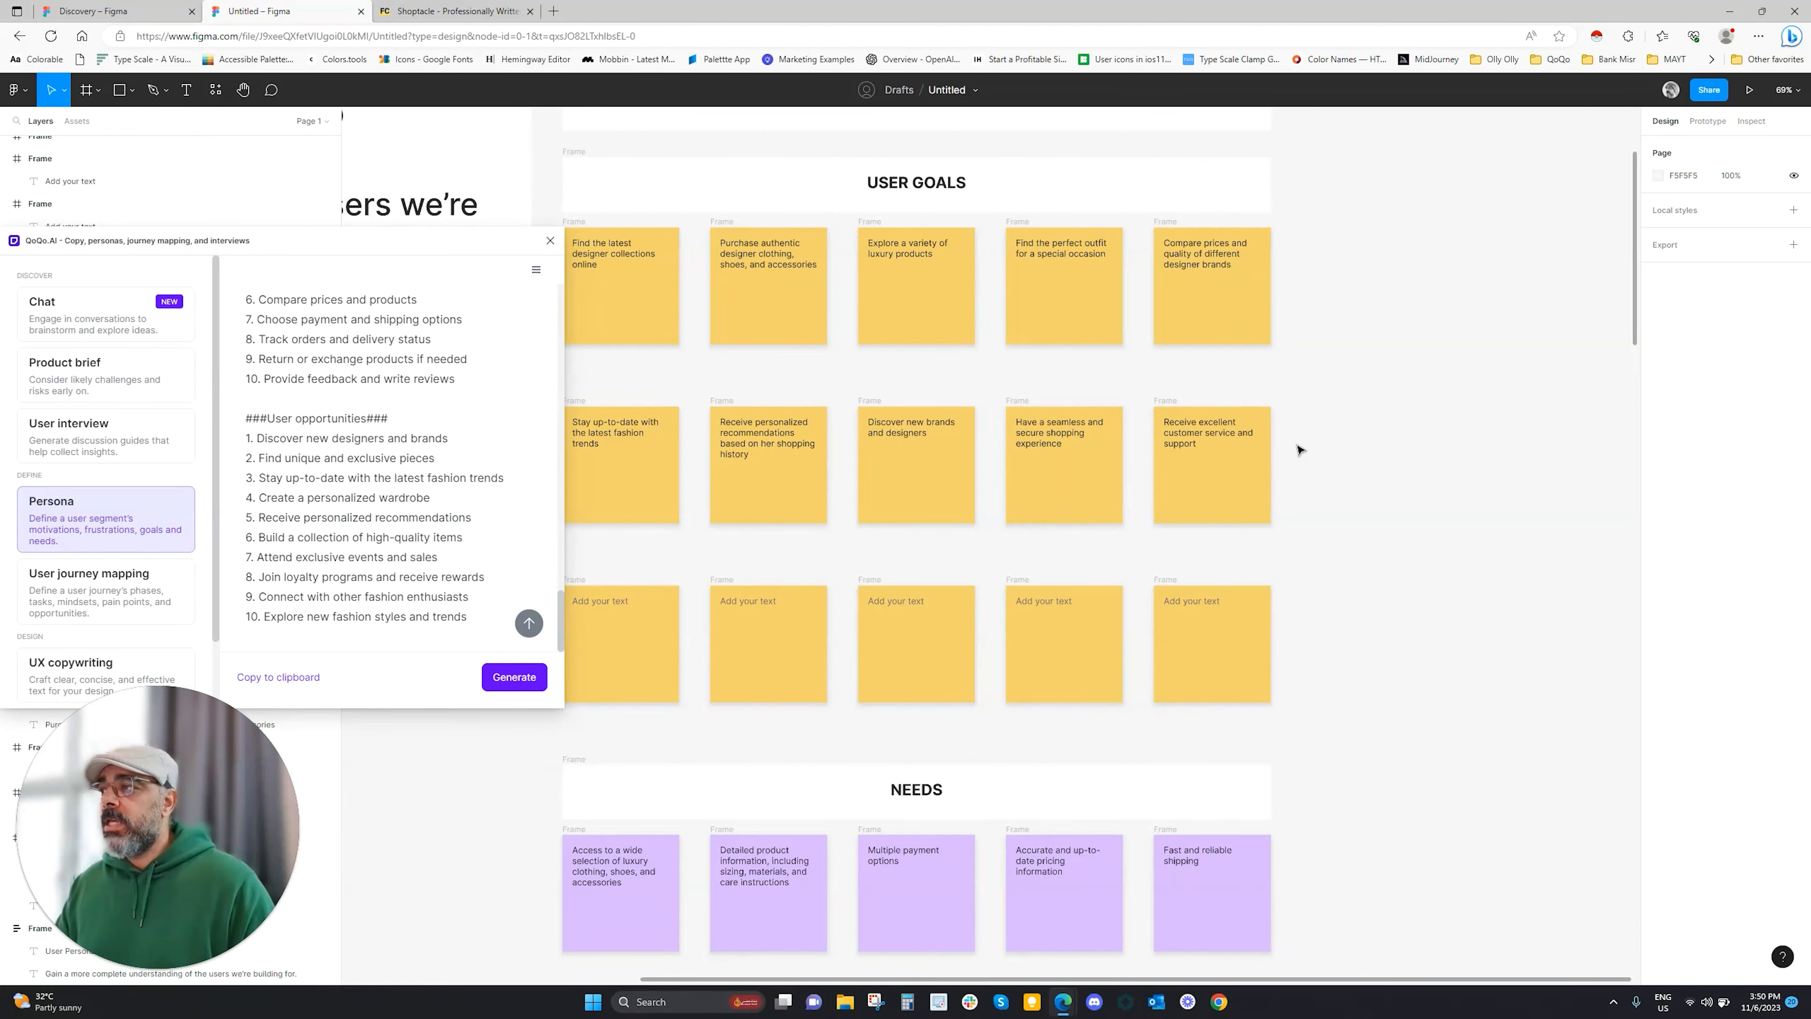
pyautogui.scroll(1, 1300, 450)
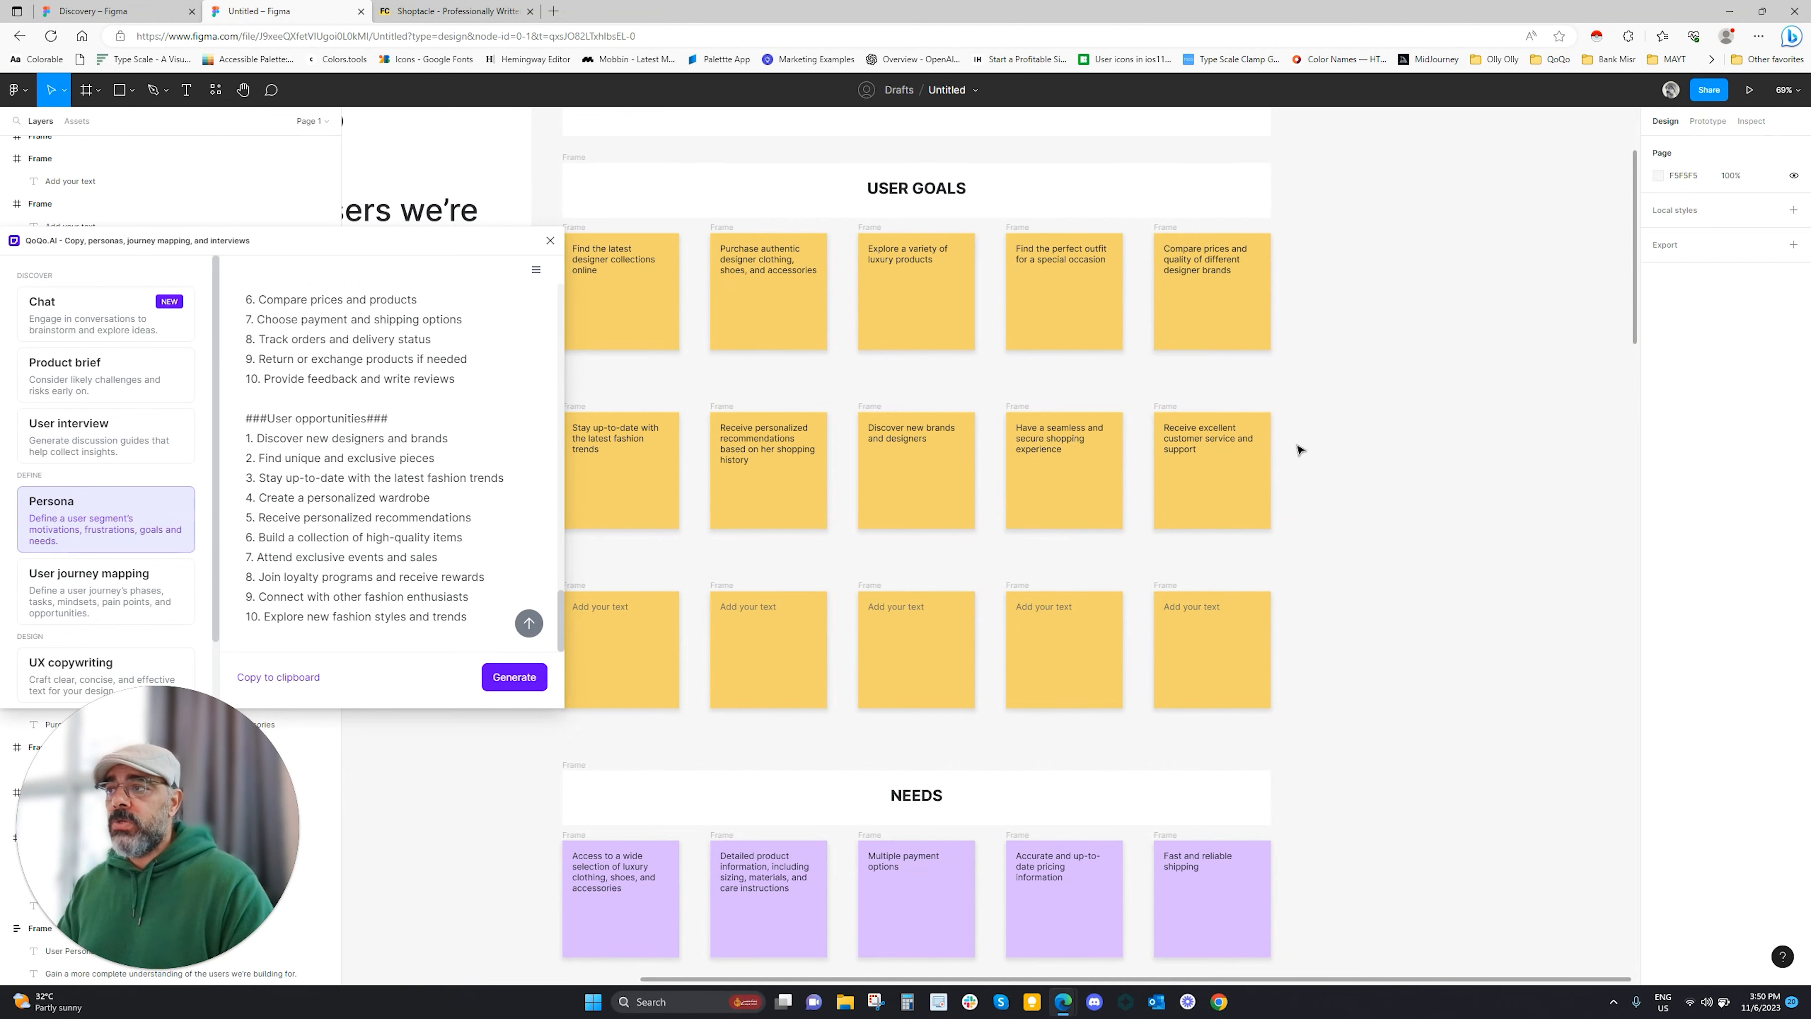
pyautogui.hscroll(-3, 1300, 449)
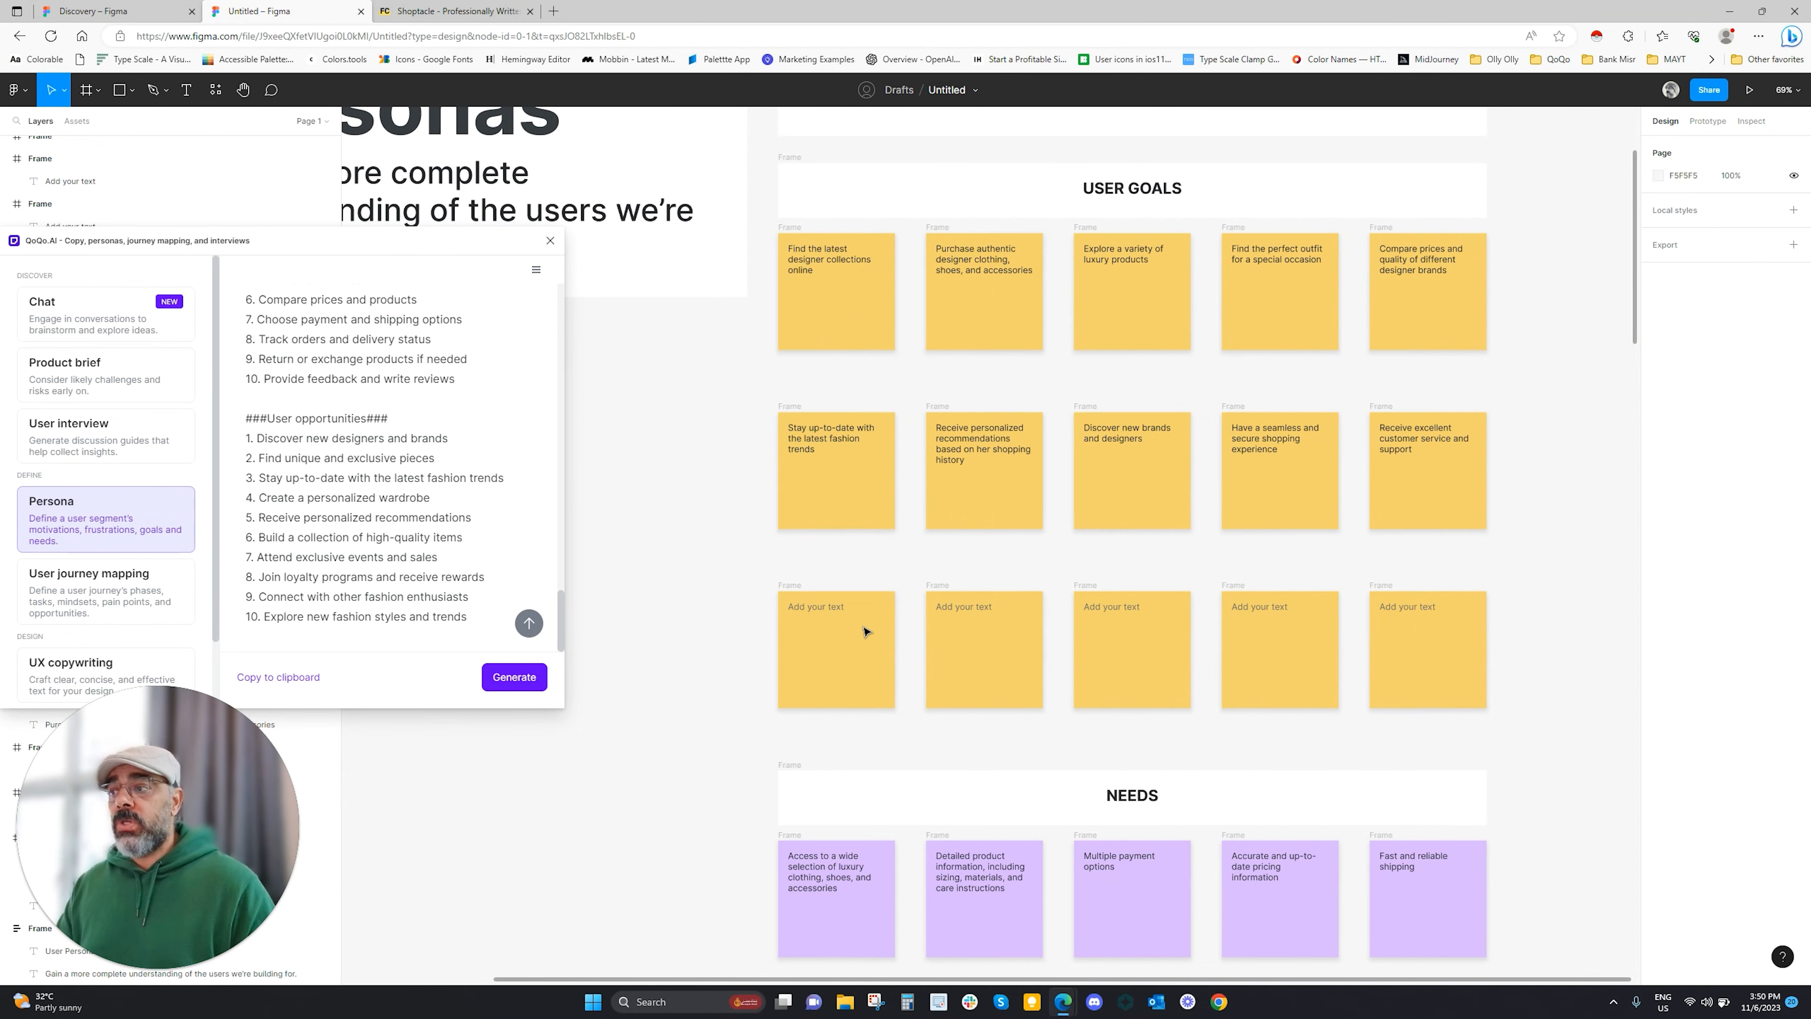
pyautogui.click(788, 586)
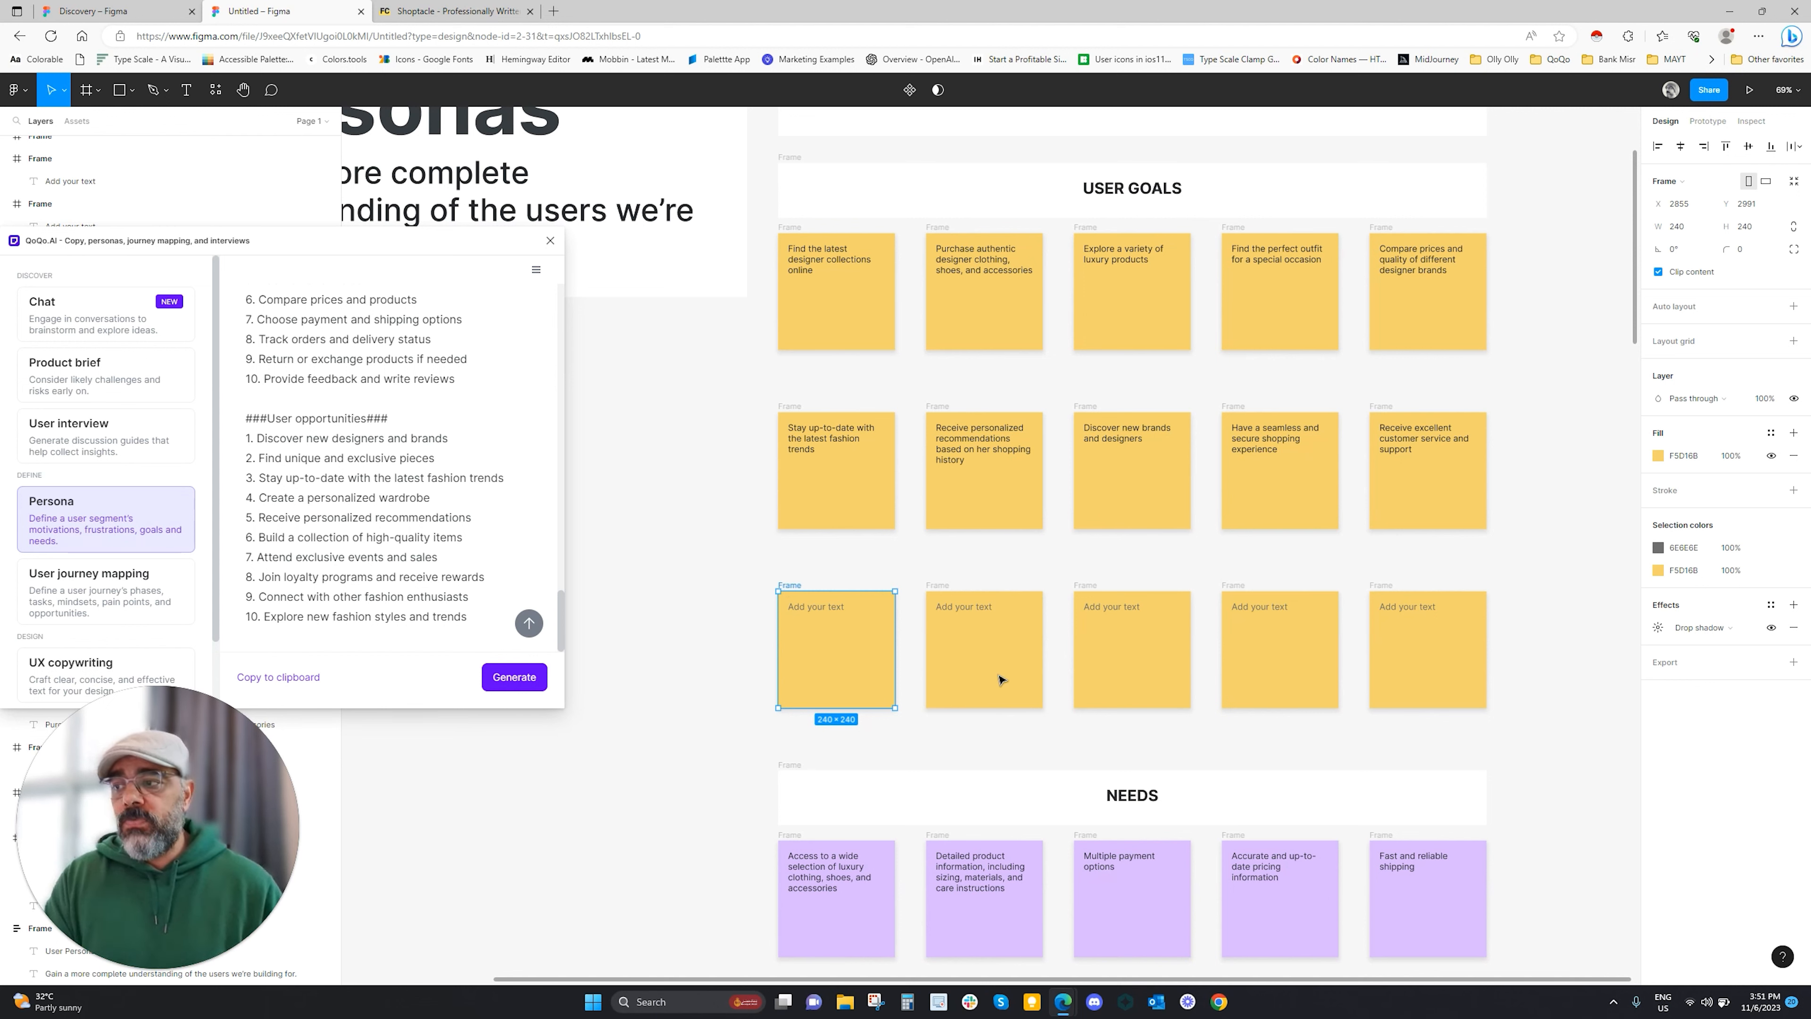
pyautogui.scroll(2, 1118, 674)
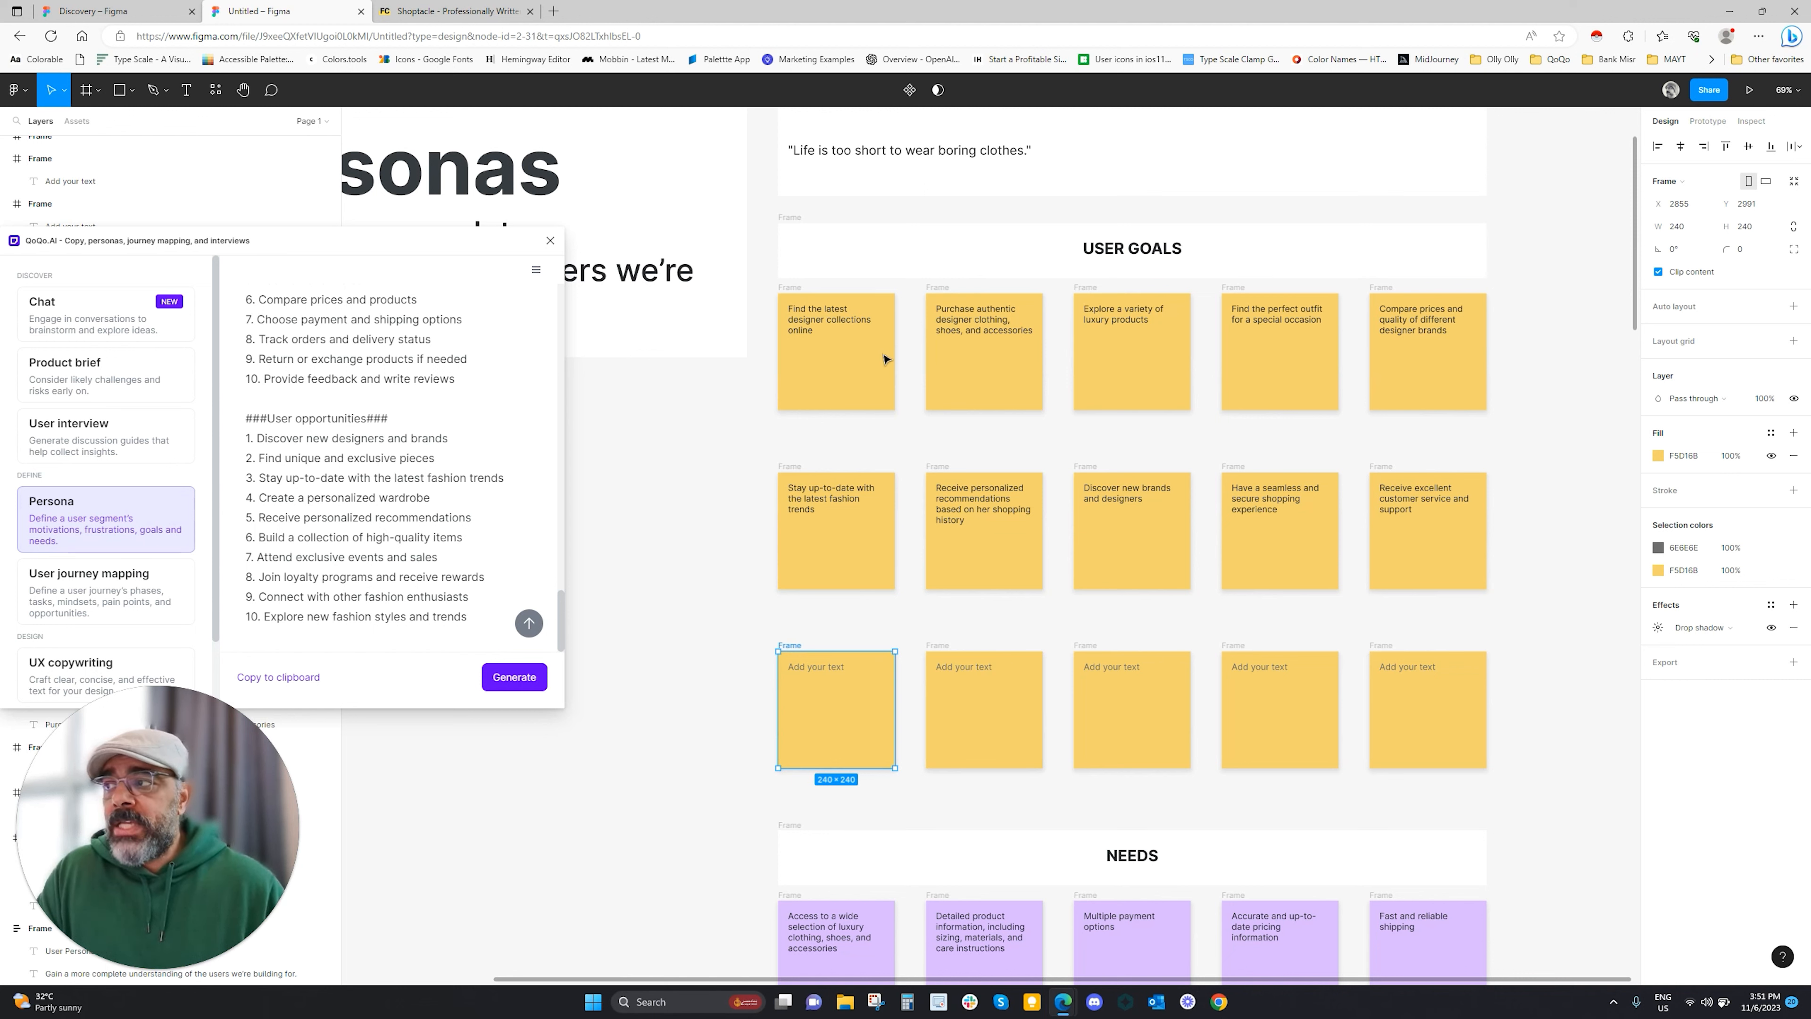
pyautogui.press('Escape')
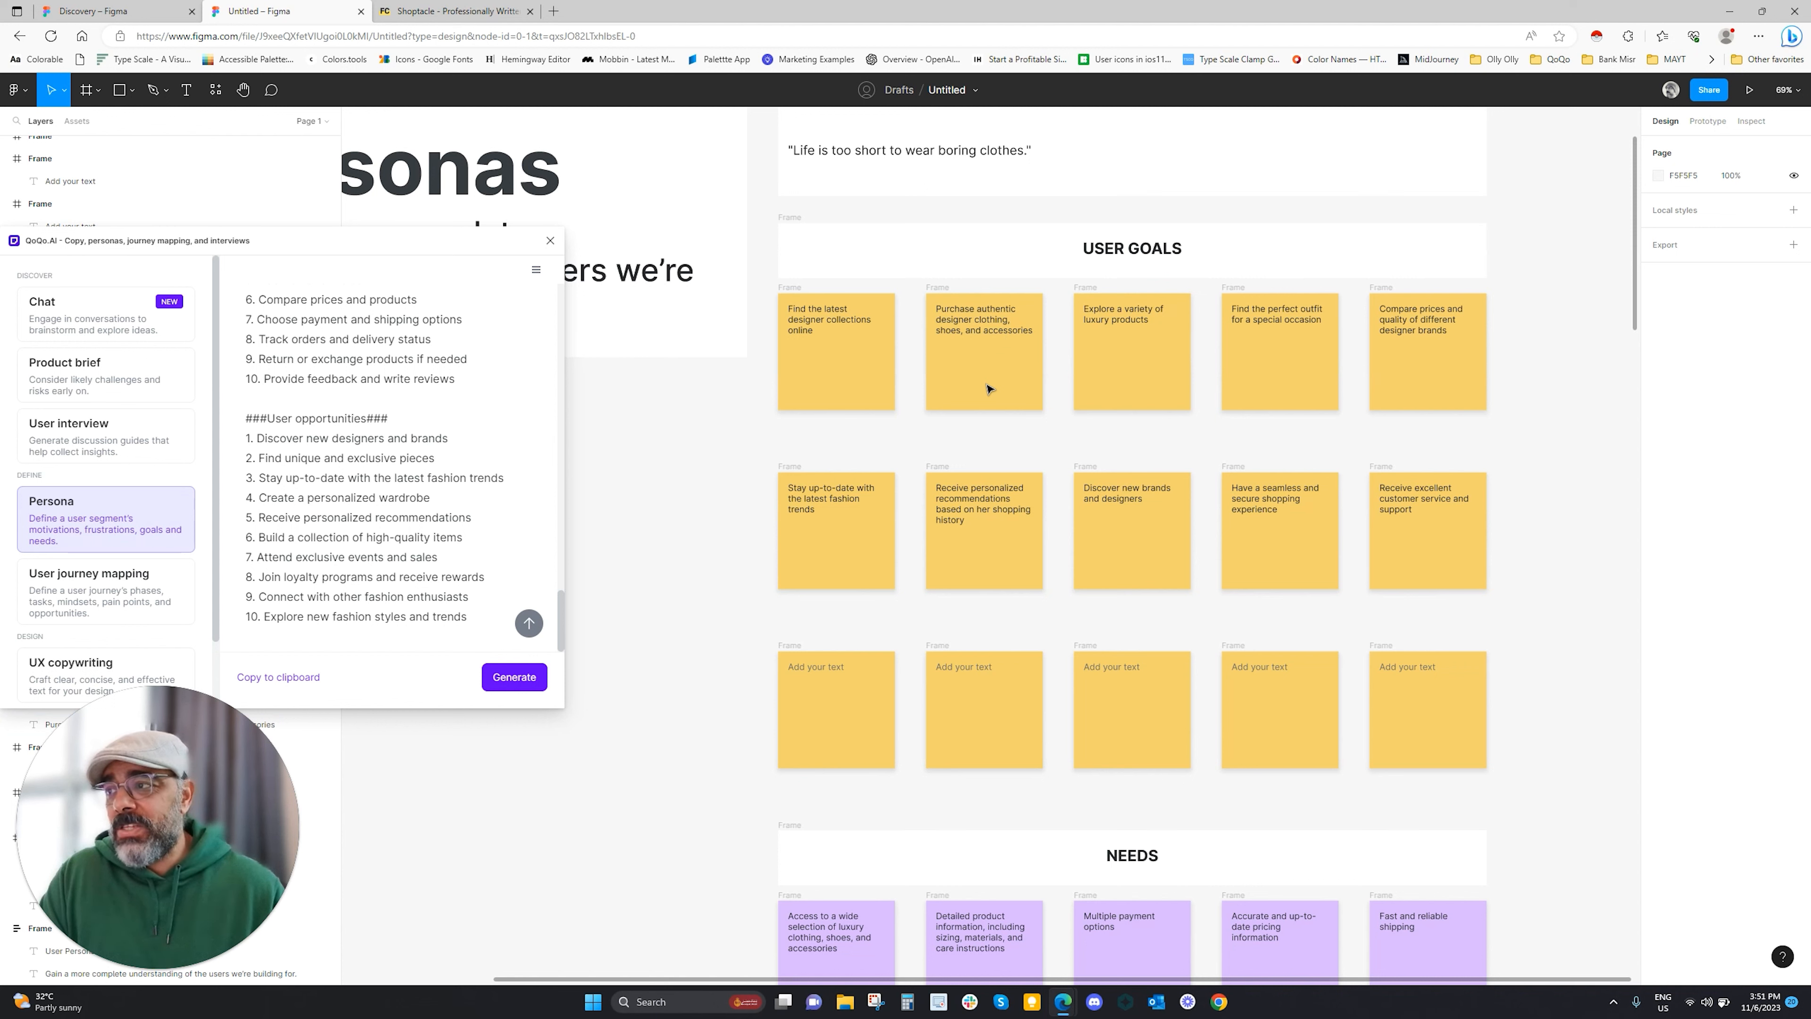
pyautogui.click(1093, 305)
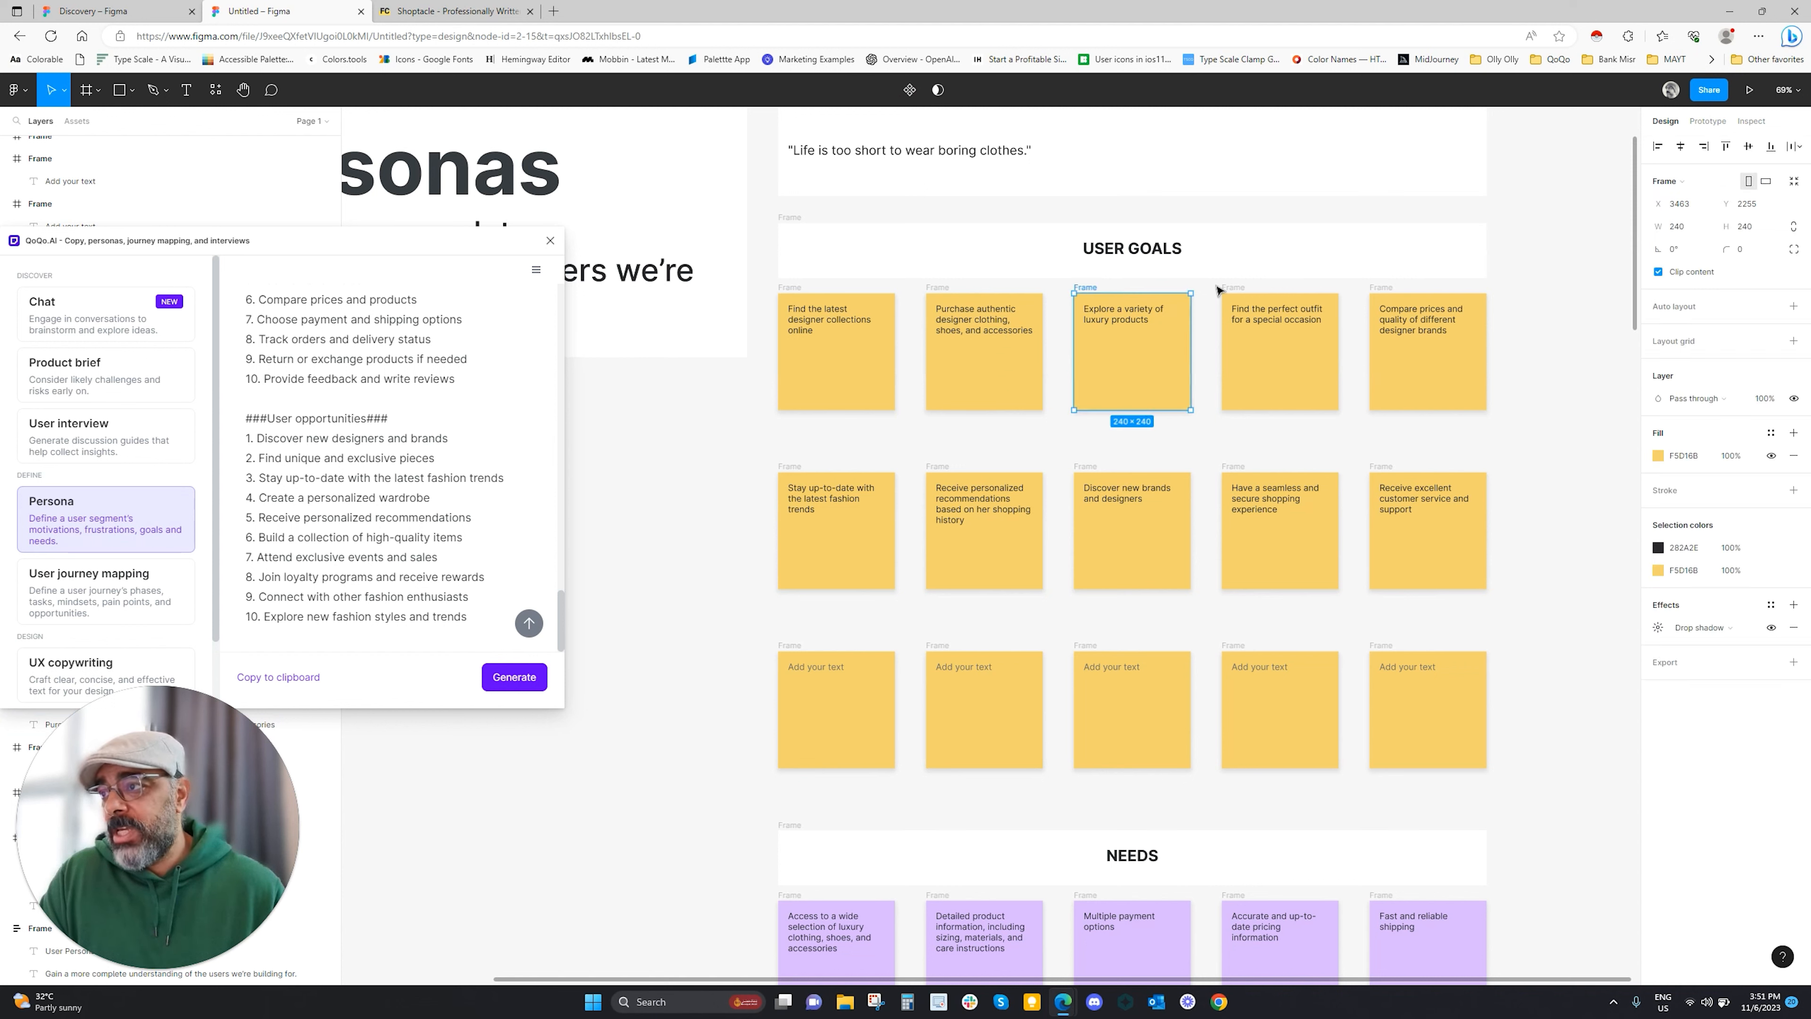
pyautogui.click(1258, 295)
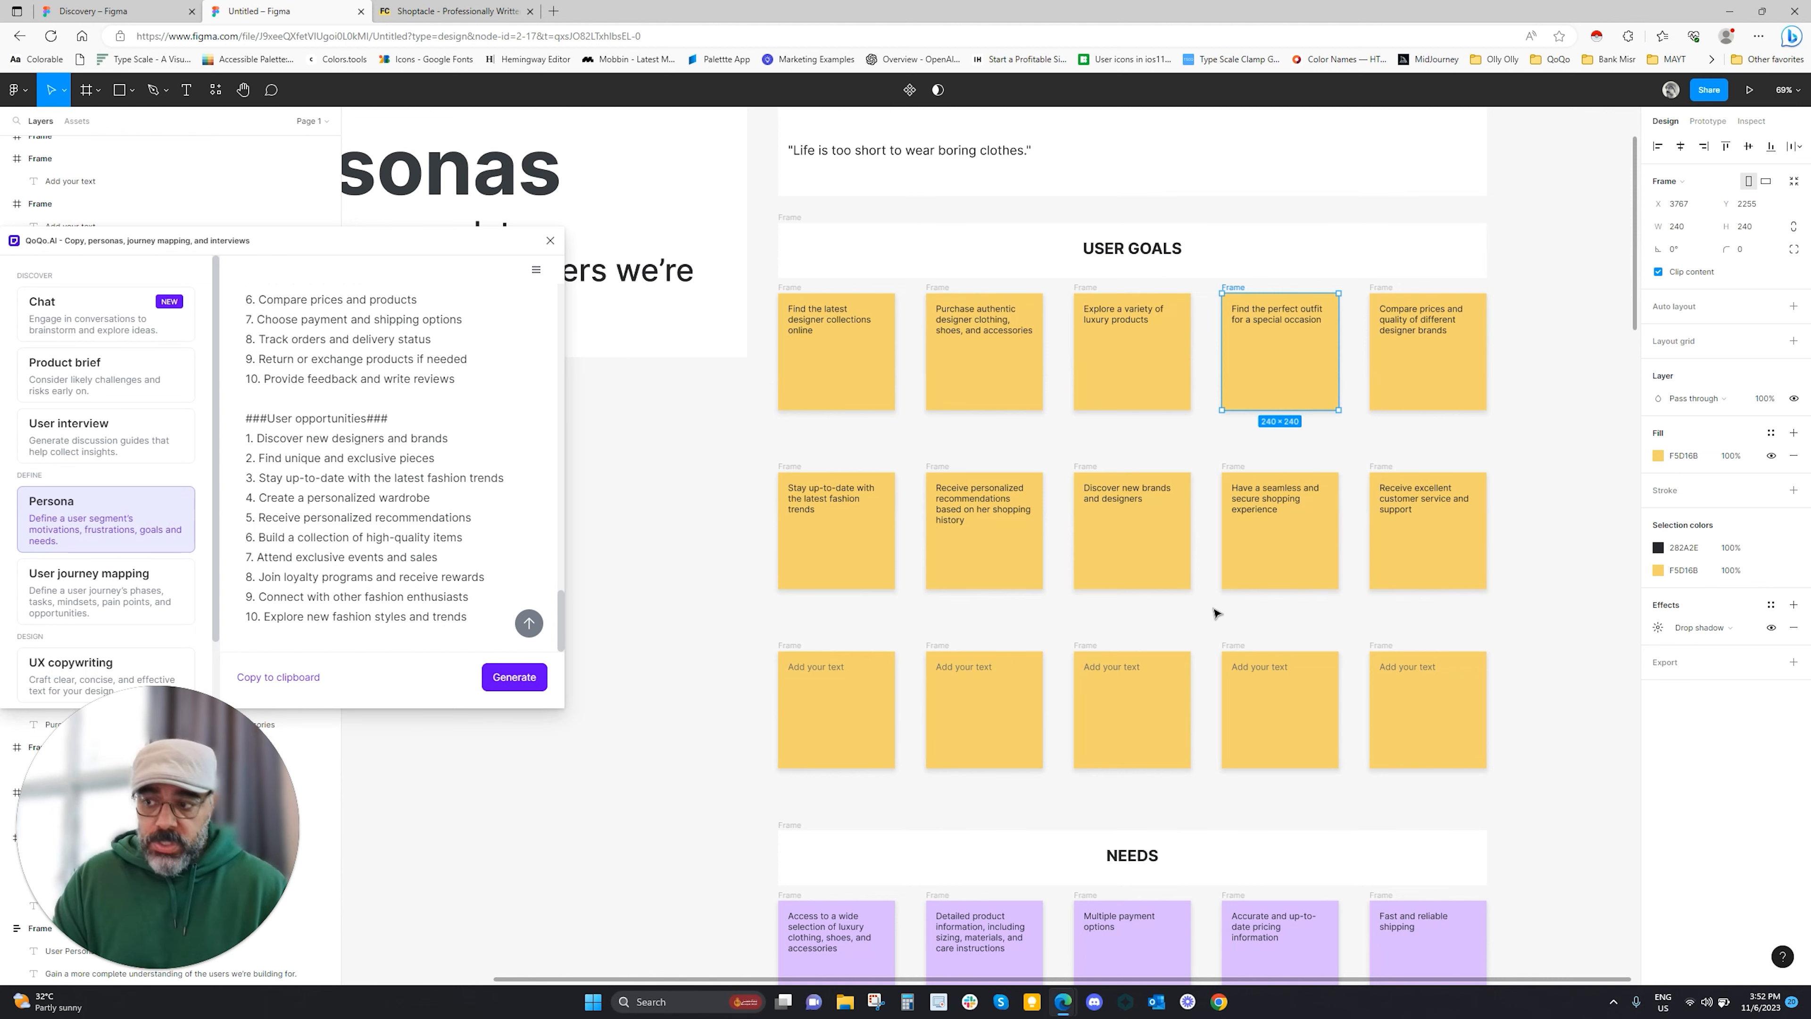
pyautogui.scroll(-5, 1216, 612)
pyautogui.scroll(-19, 1210, 614)
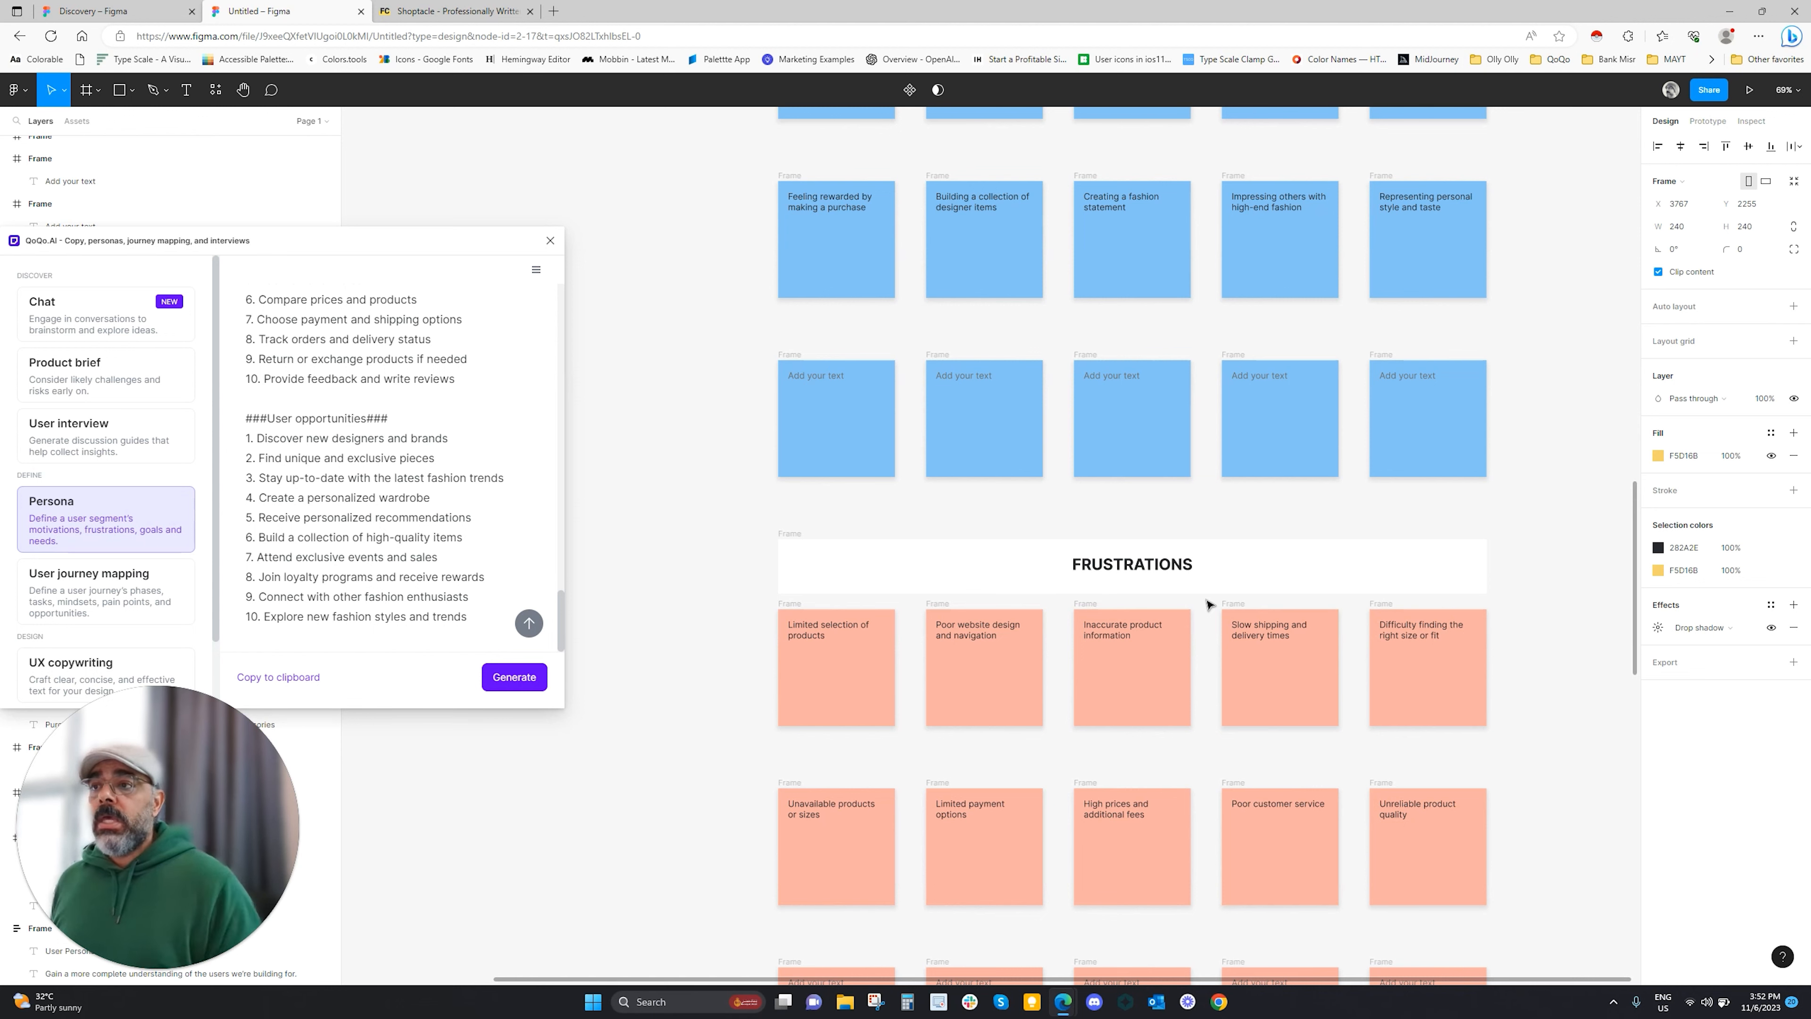
pyautogui.scroll(7, 1205, 600)
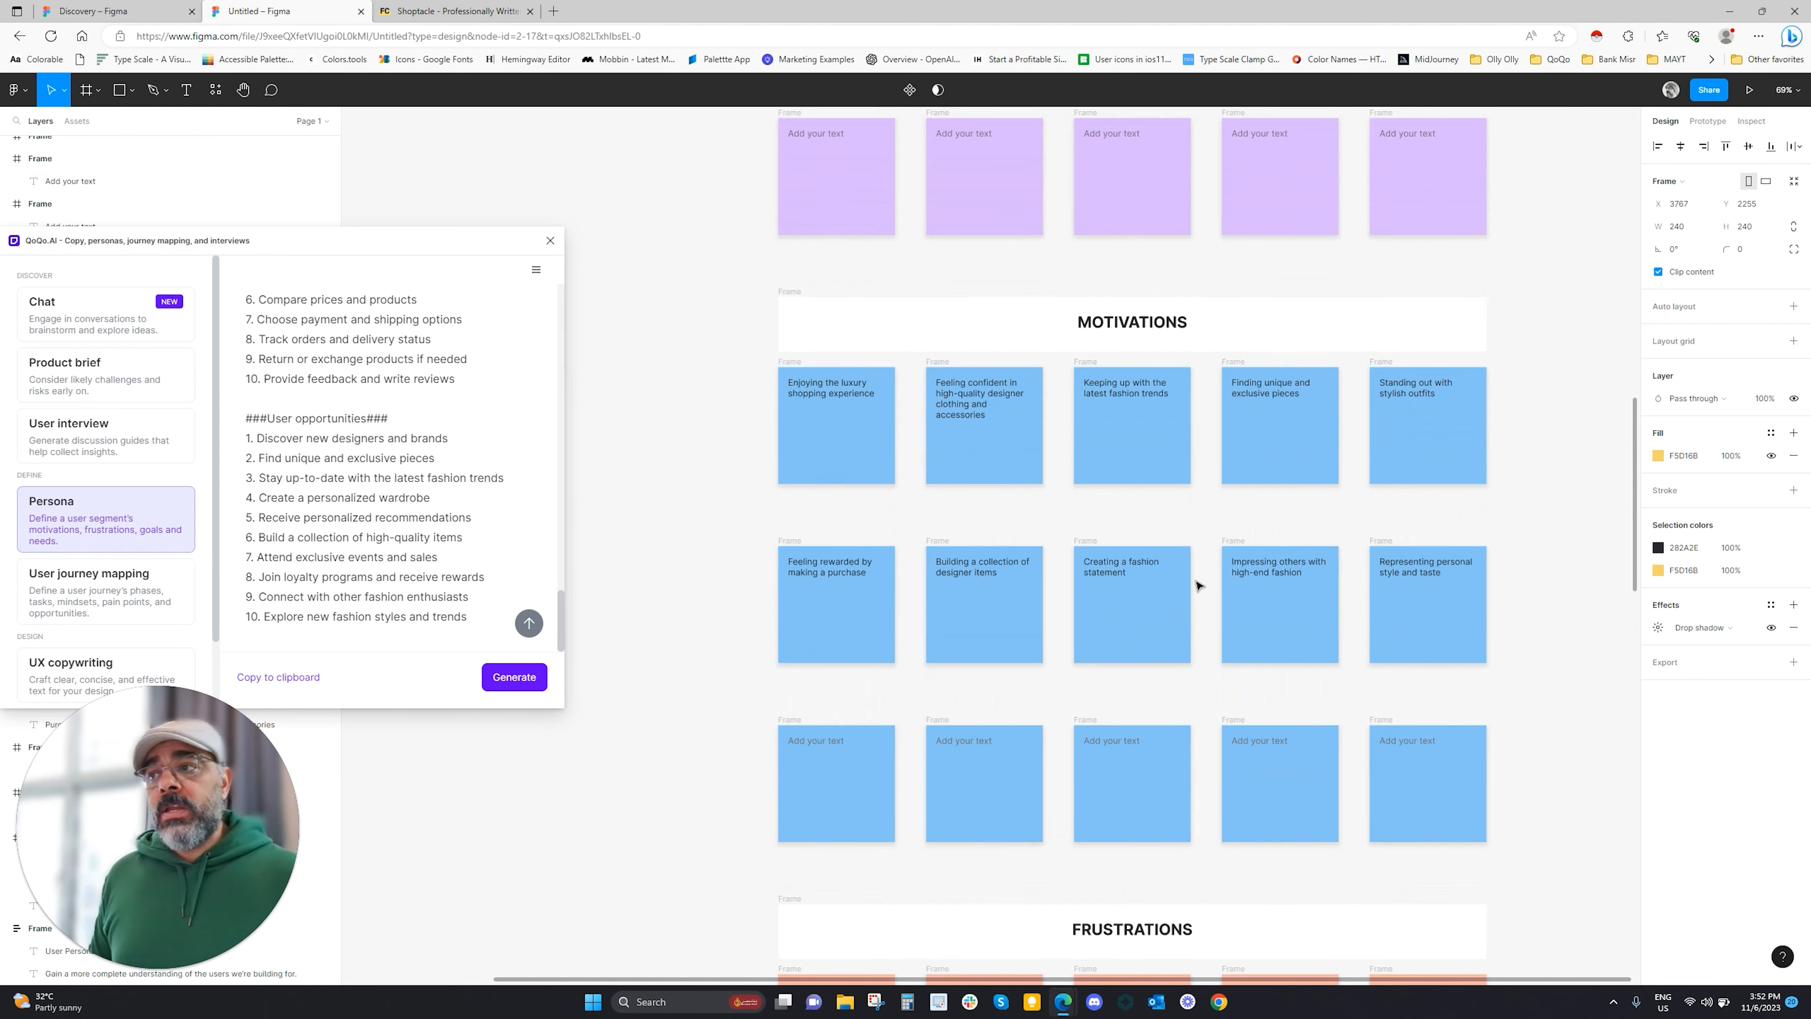
# Examine the generated persona board from the user goals and needs notes down to the opportunities notes, including the loyalty programs note
pyautogui.scroll(15, 1196, 585)
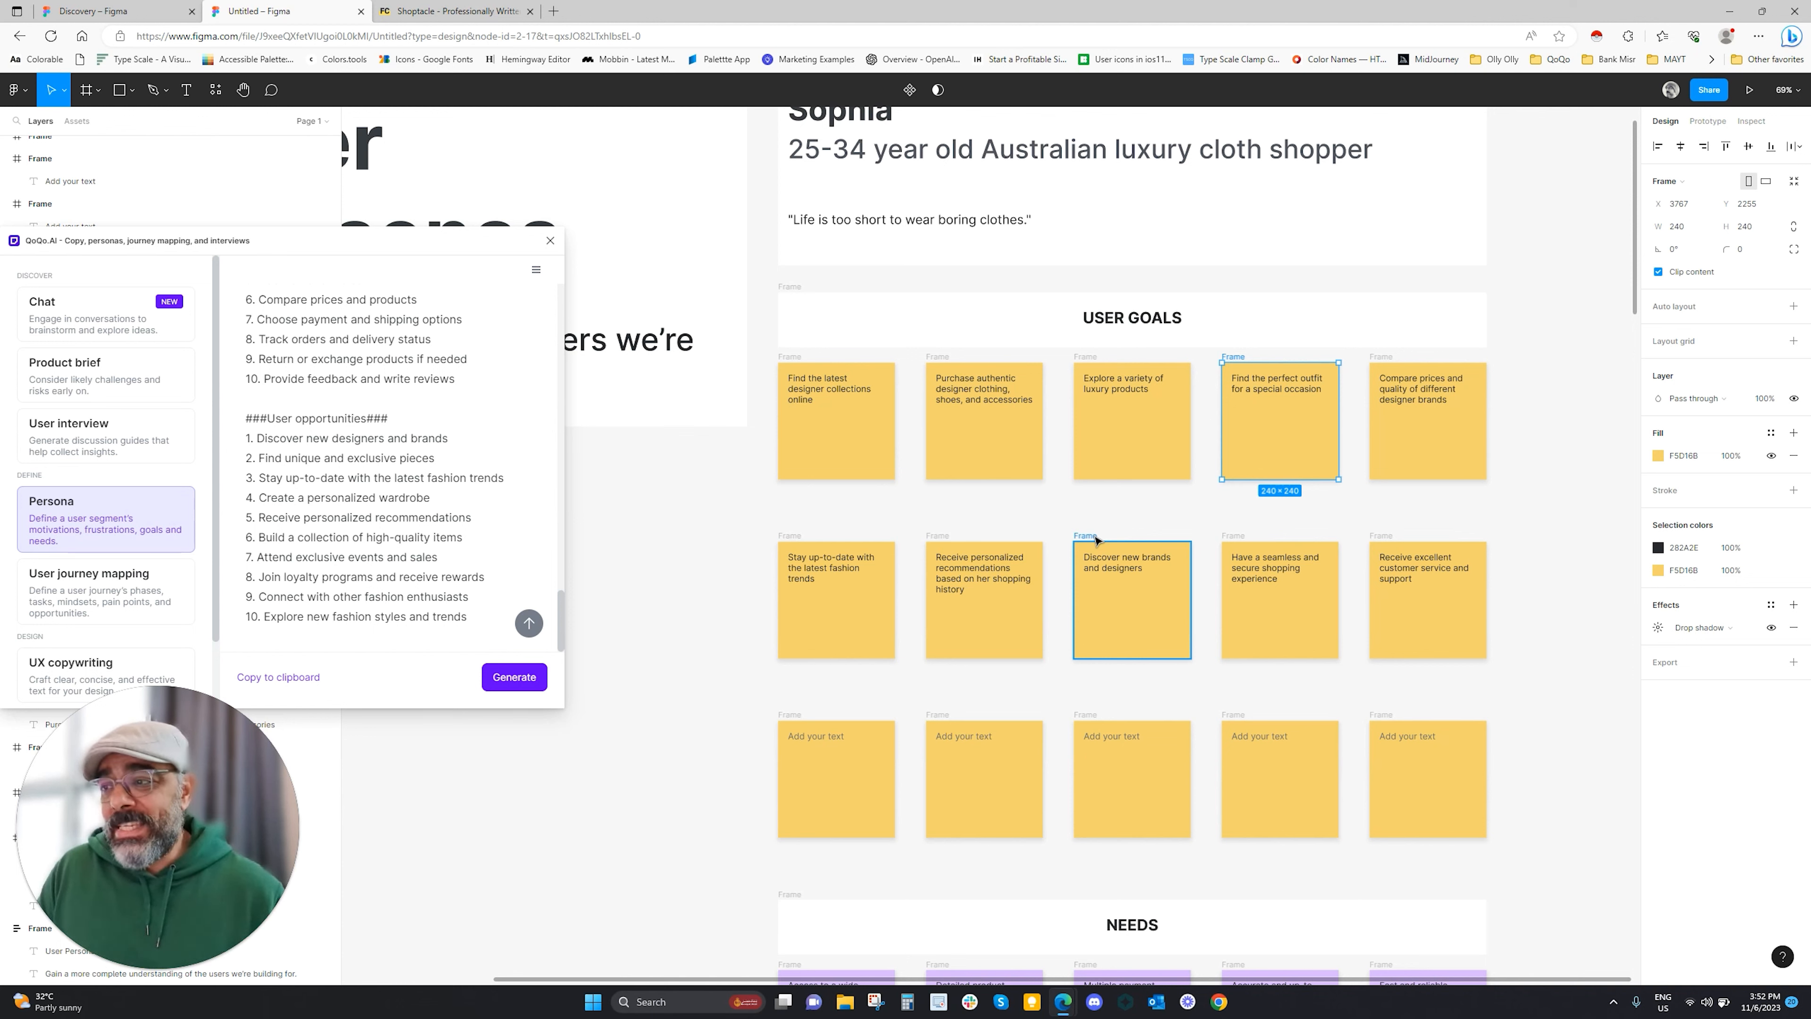
pyautogui.click(1589, 600)
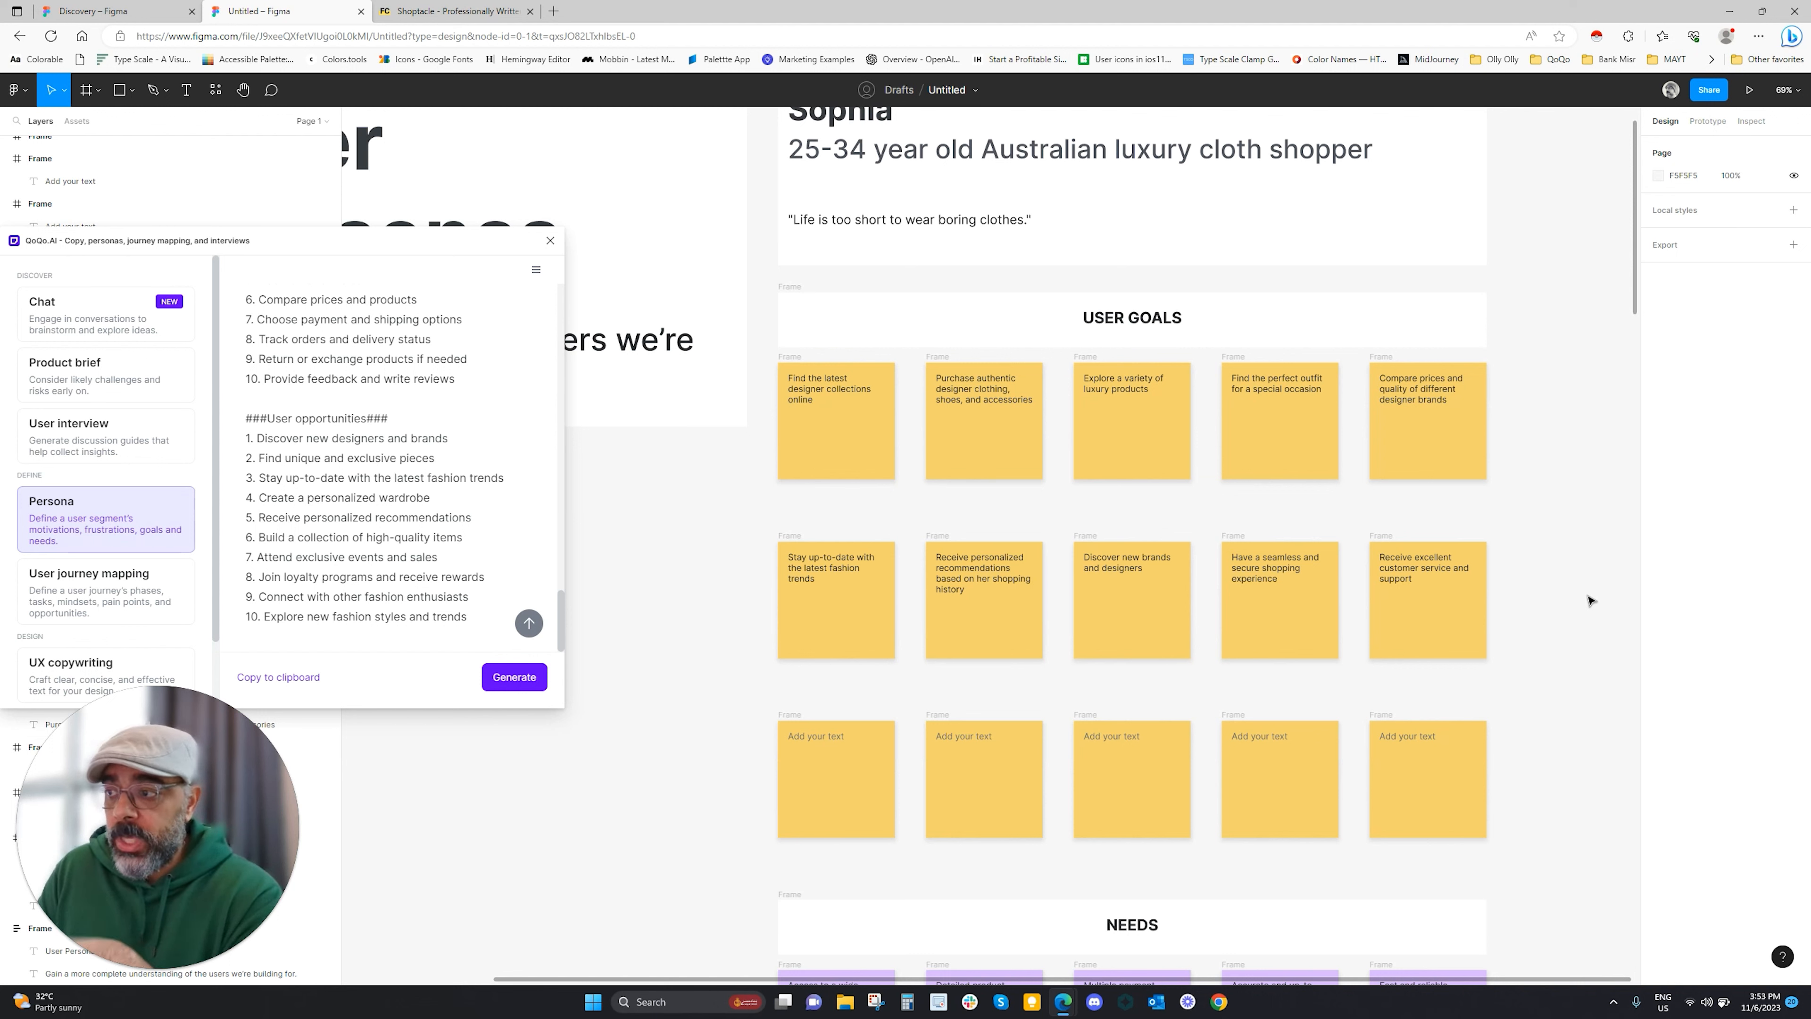
pyautogui.scroll(-20, 1590, 602)
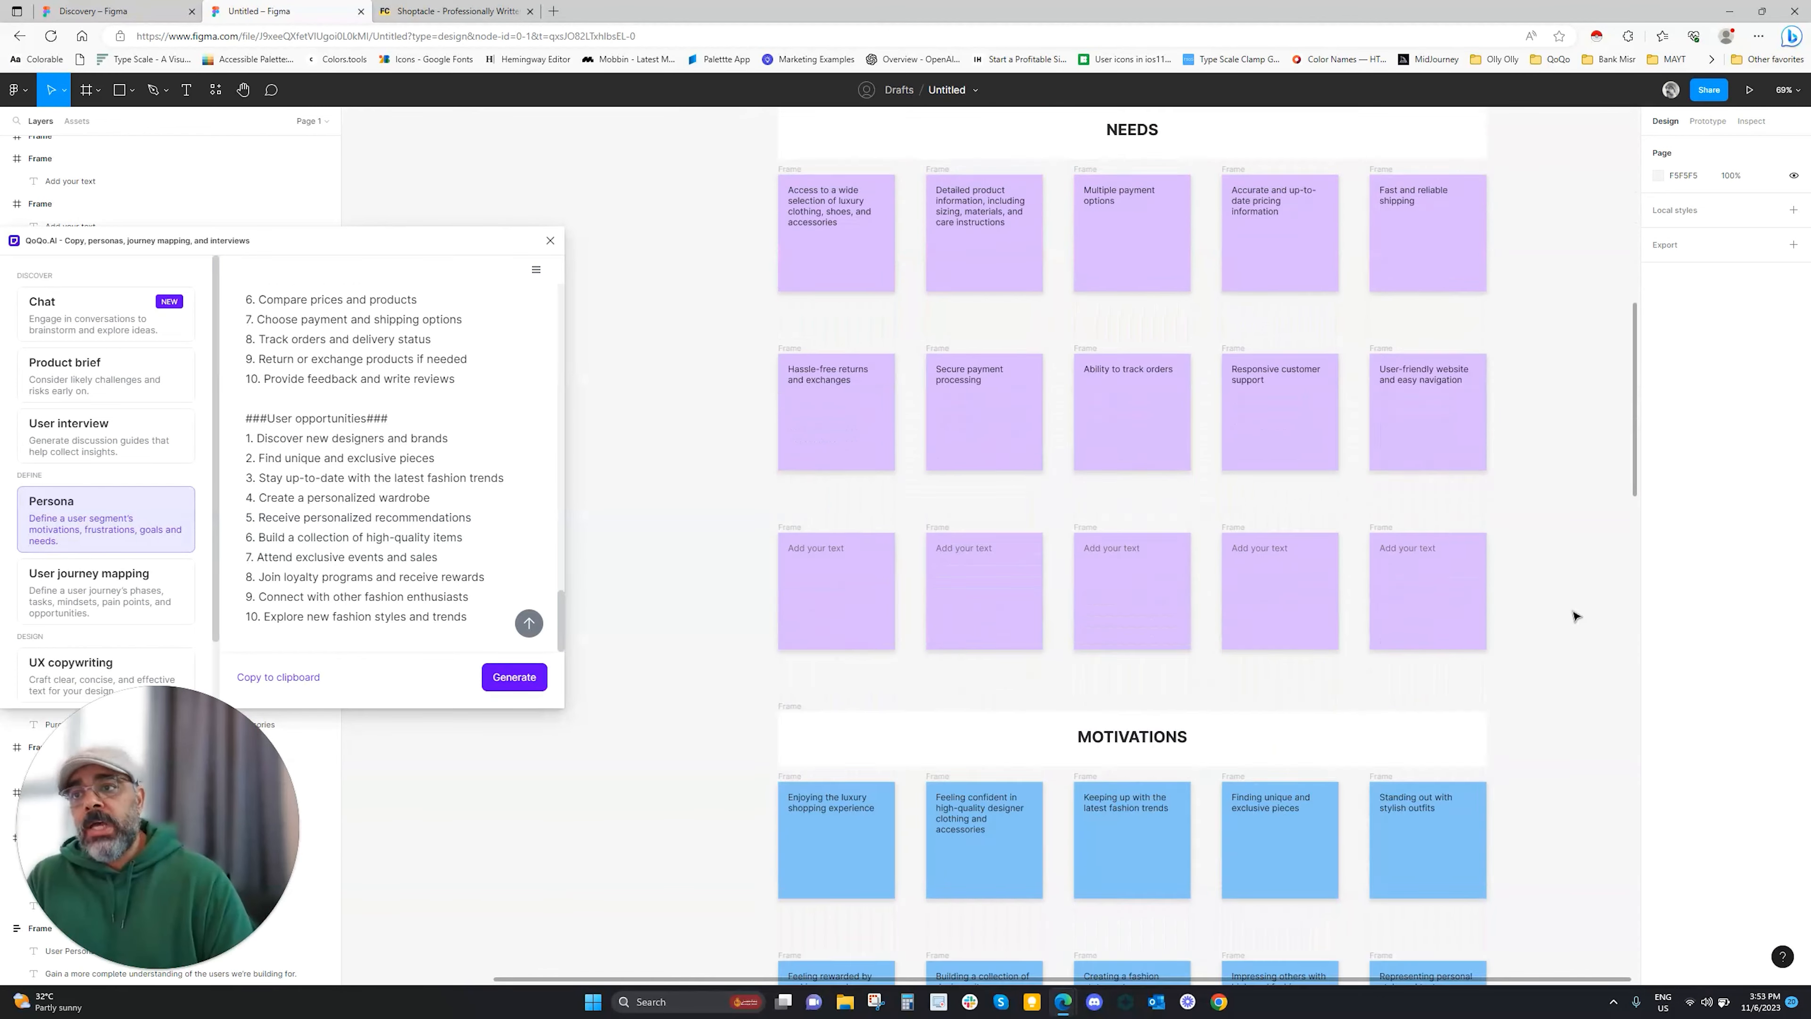
pyautogui.scroll(-20, 1584, 618)
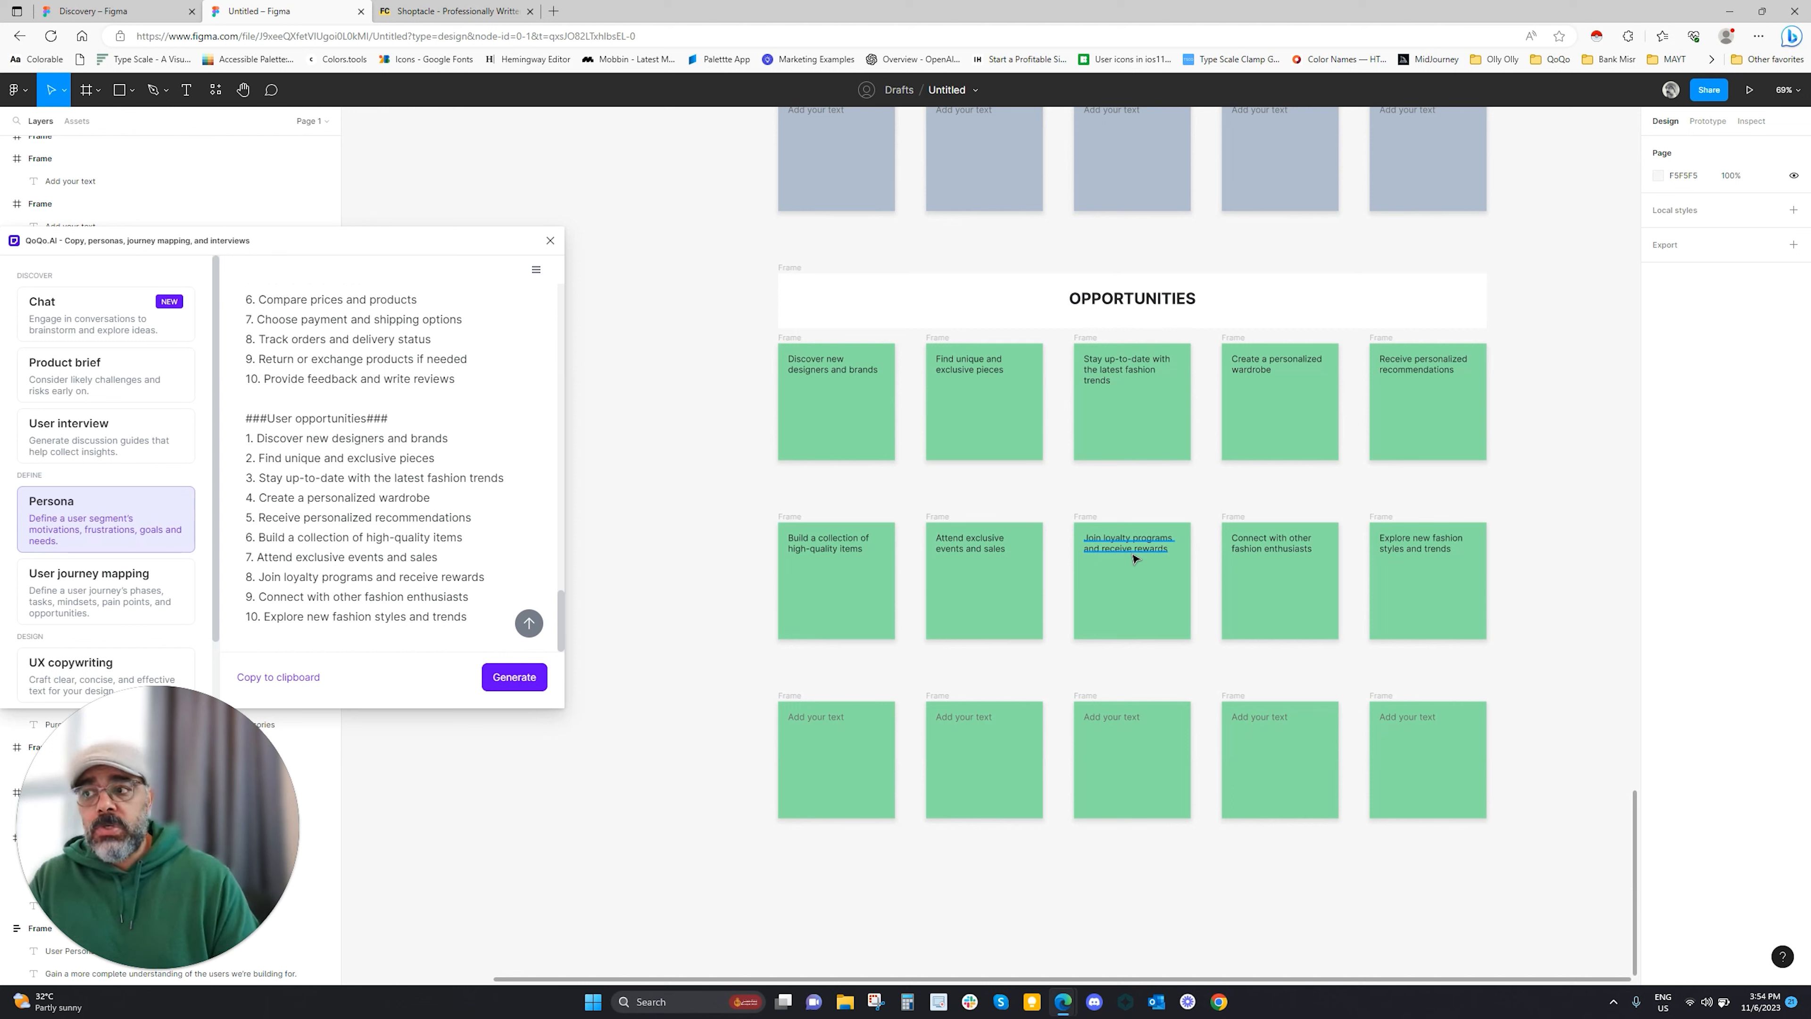
pyautogui.click(1105, 553)
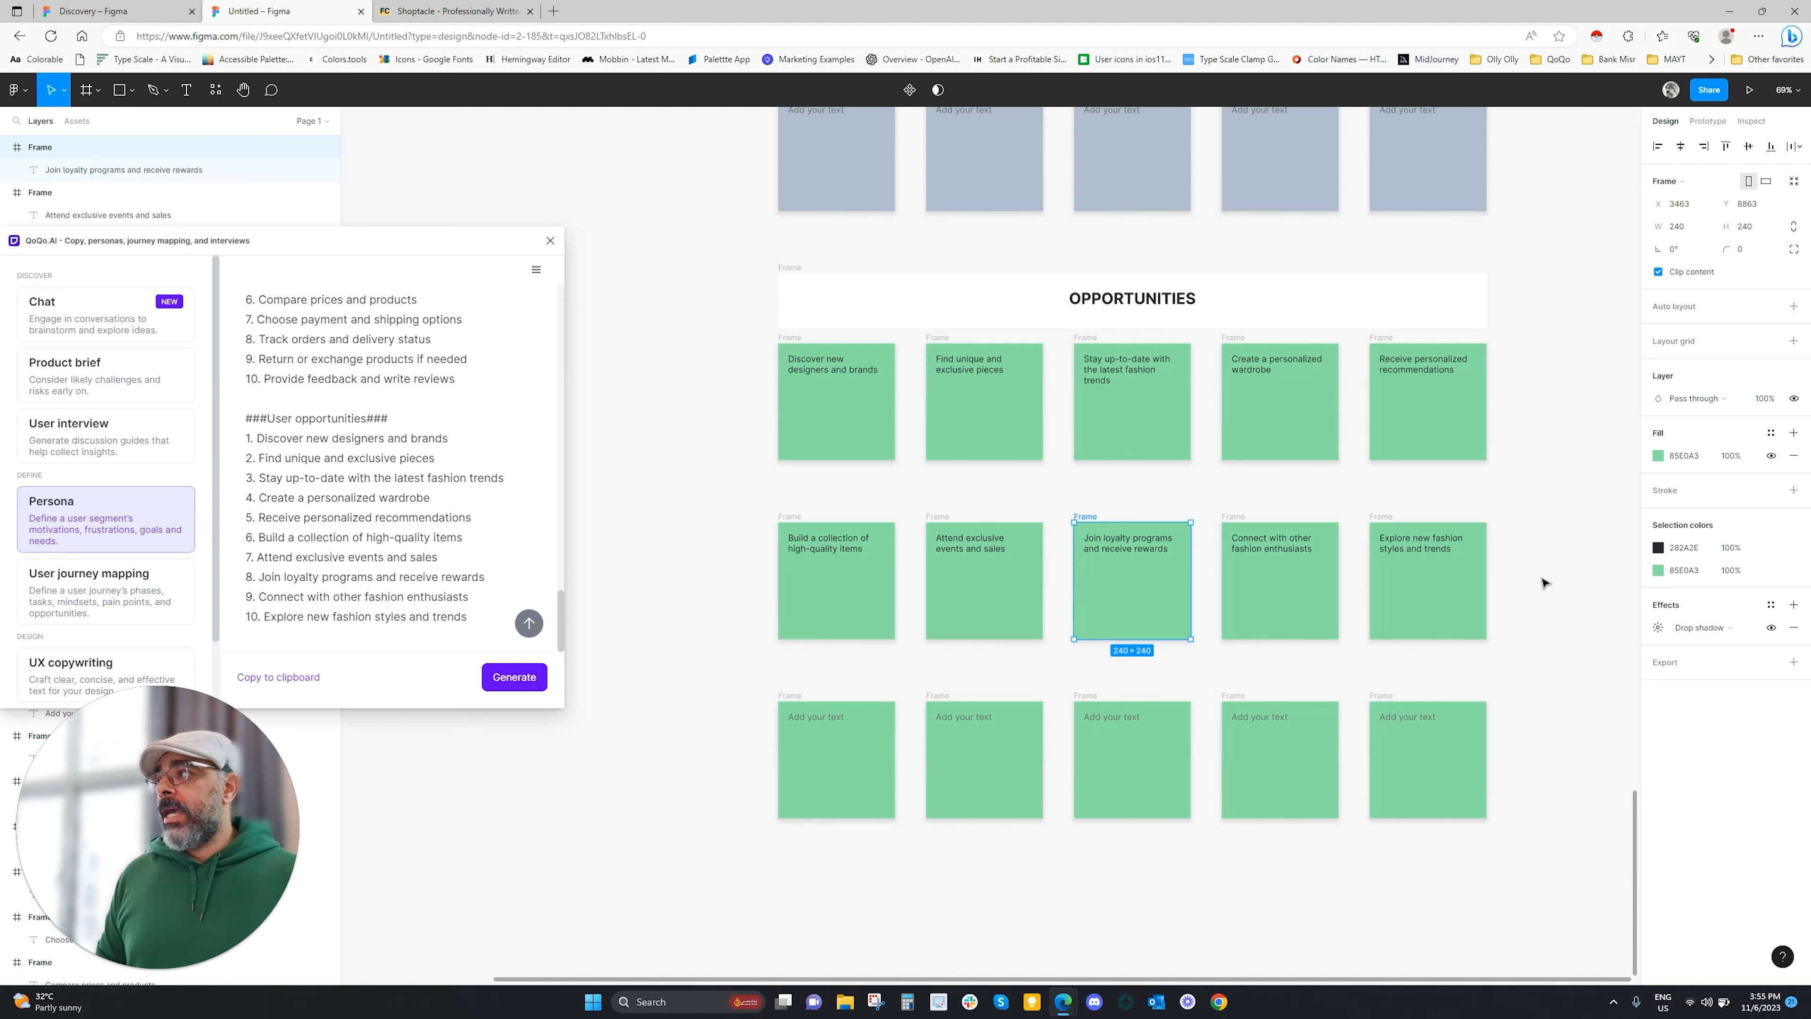
# Review the internal and client persona boards and the user journey maps in the Discovery file, and return to the untitled design file
pyautogui.click(157, 16)
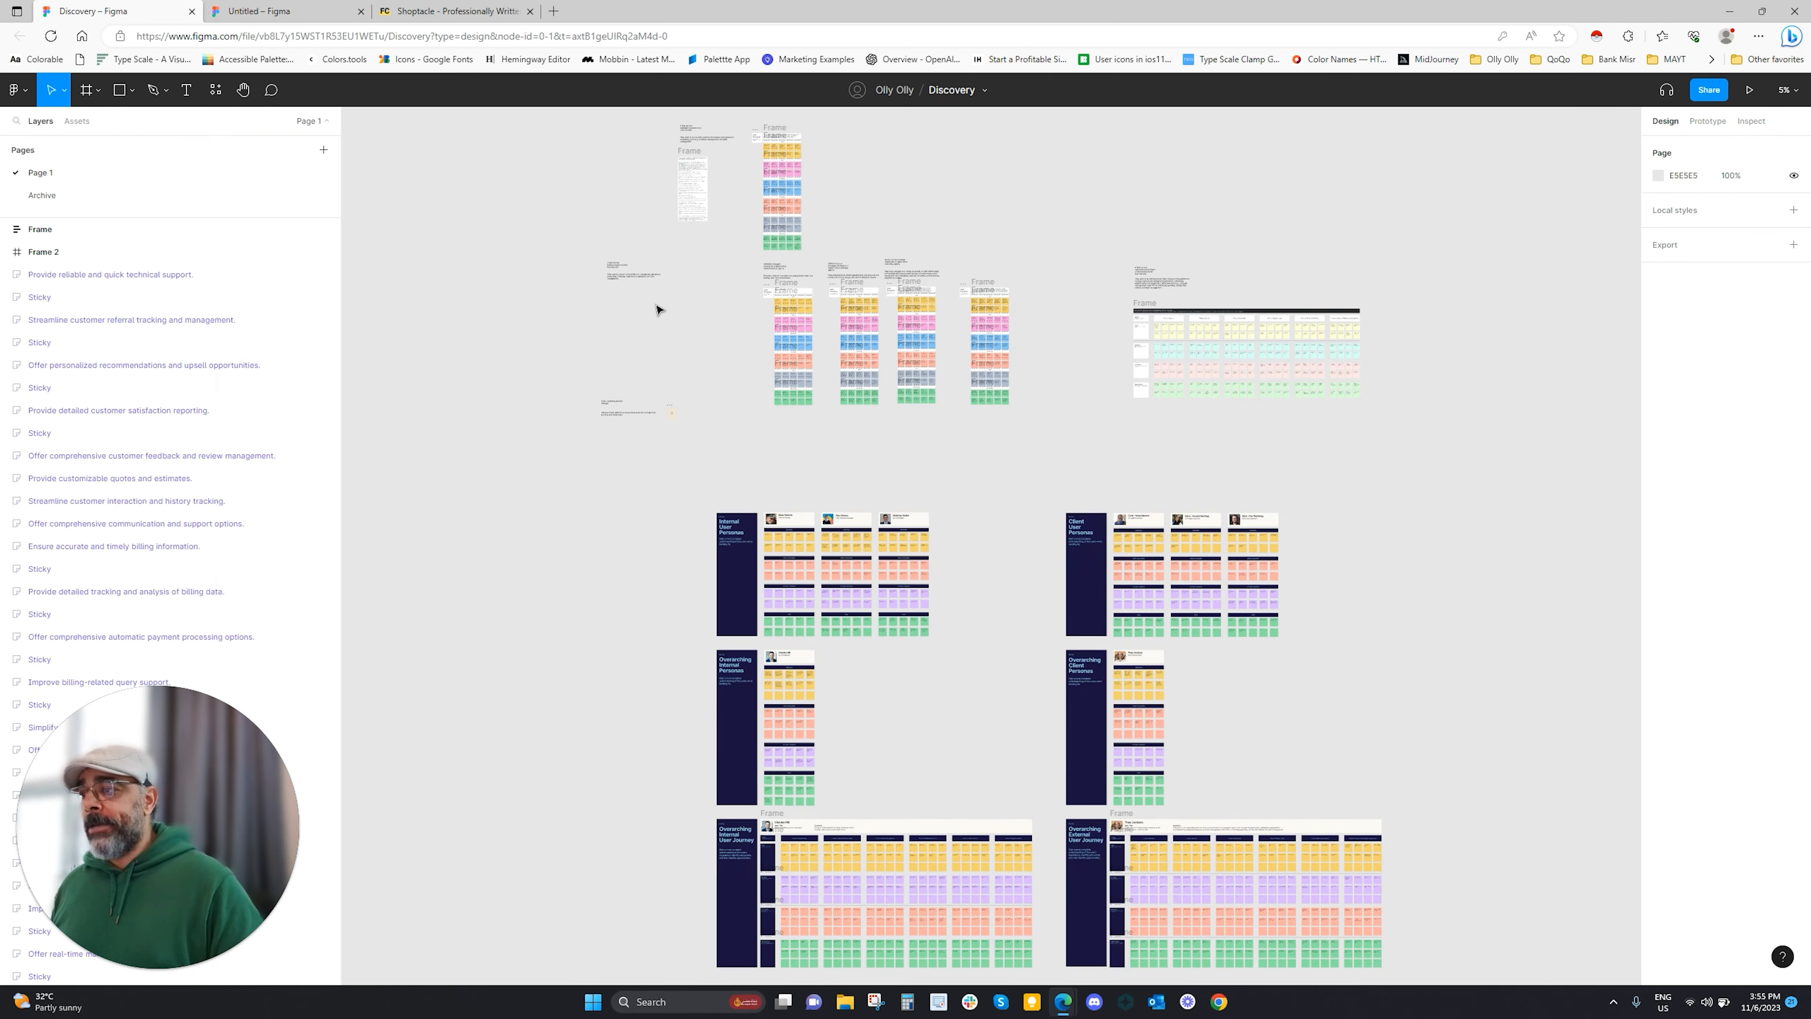
pyautogui.scroll(2, 680, 338)
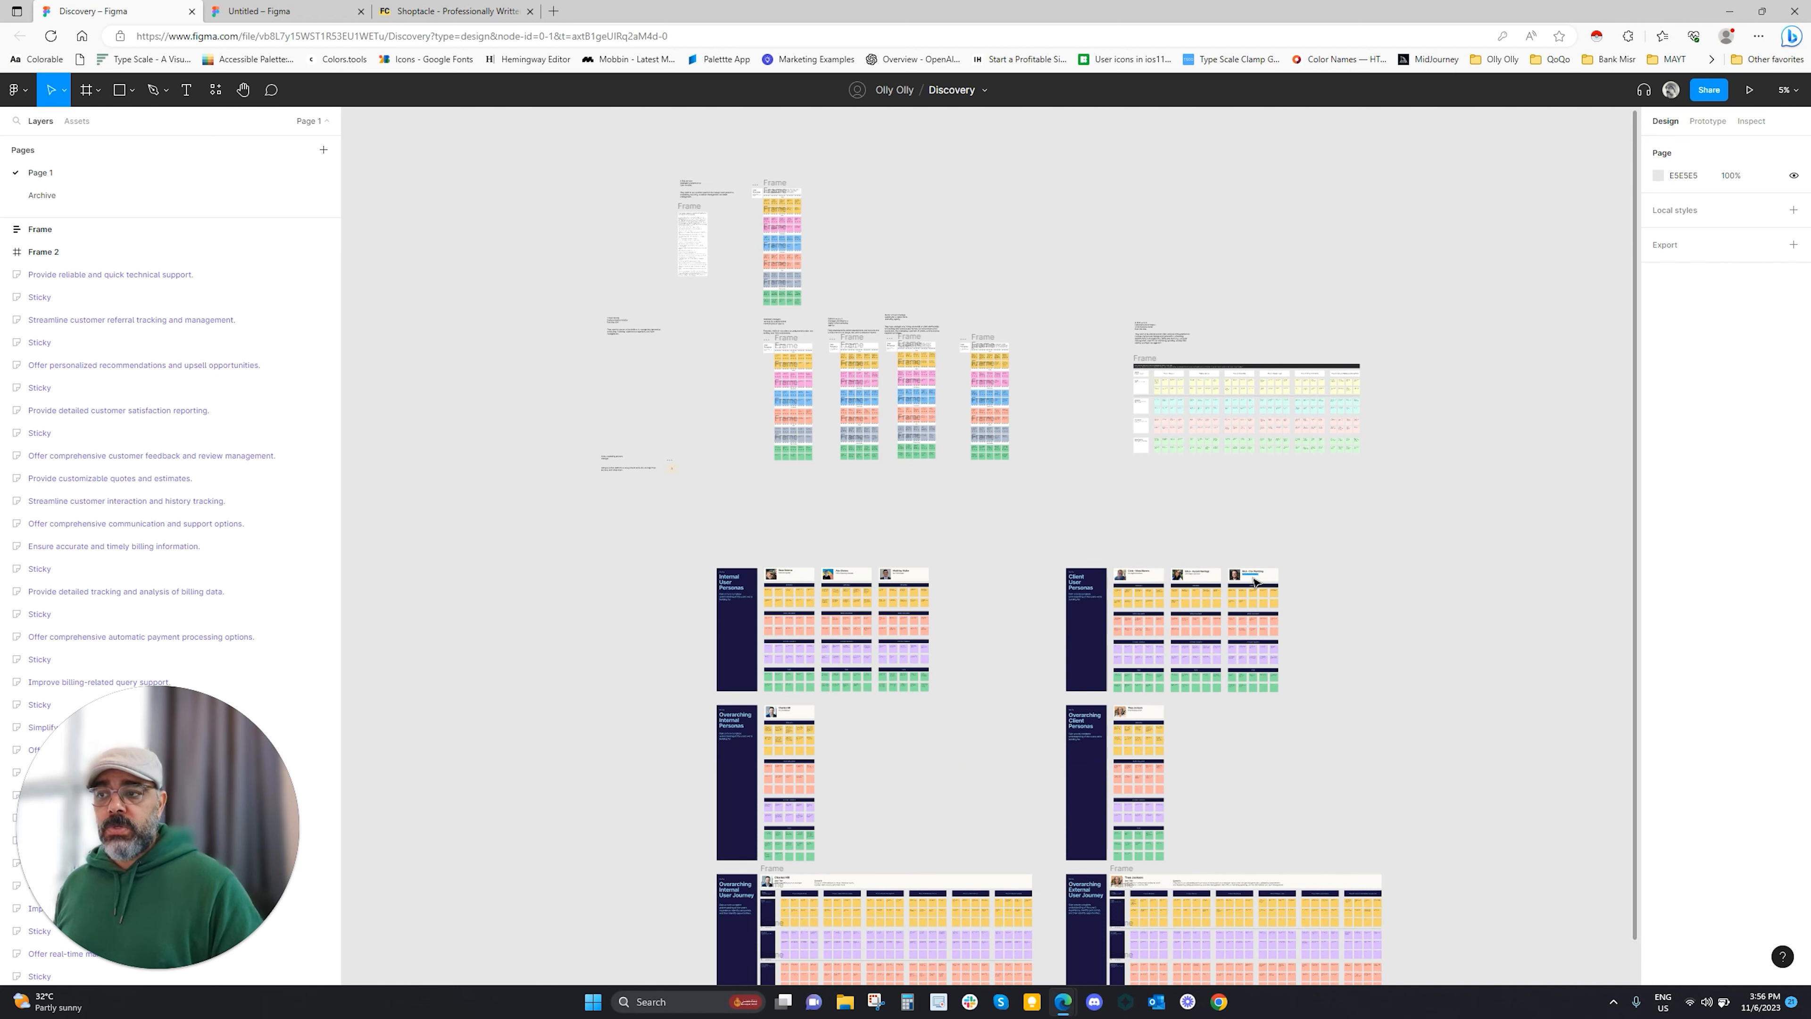
pyautogui.scroll(-3, 1322, 580)
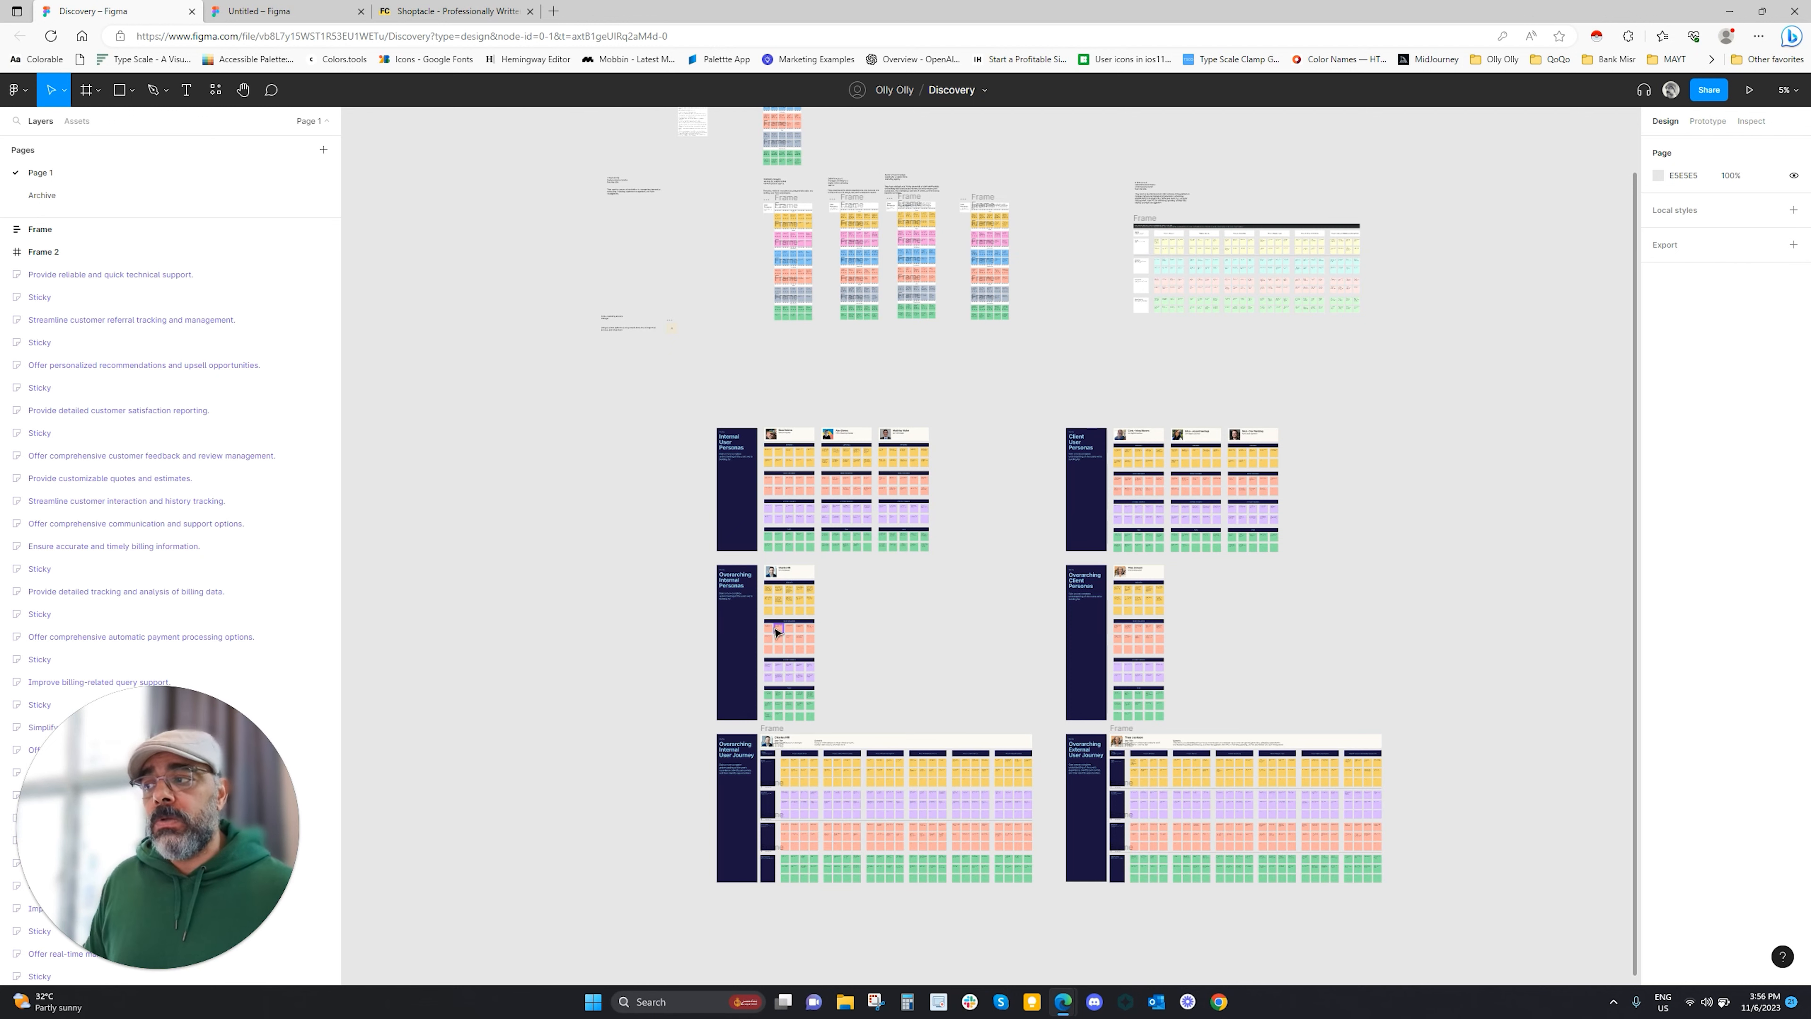
pyautogui.scroll(-1, 778, 630)
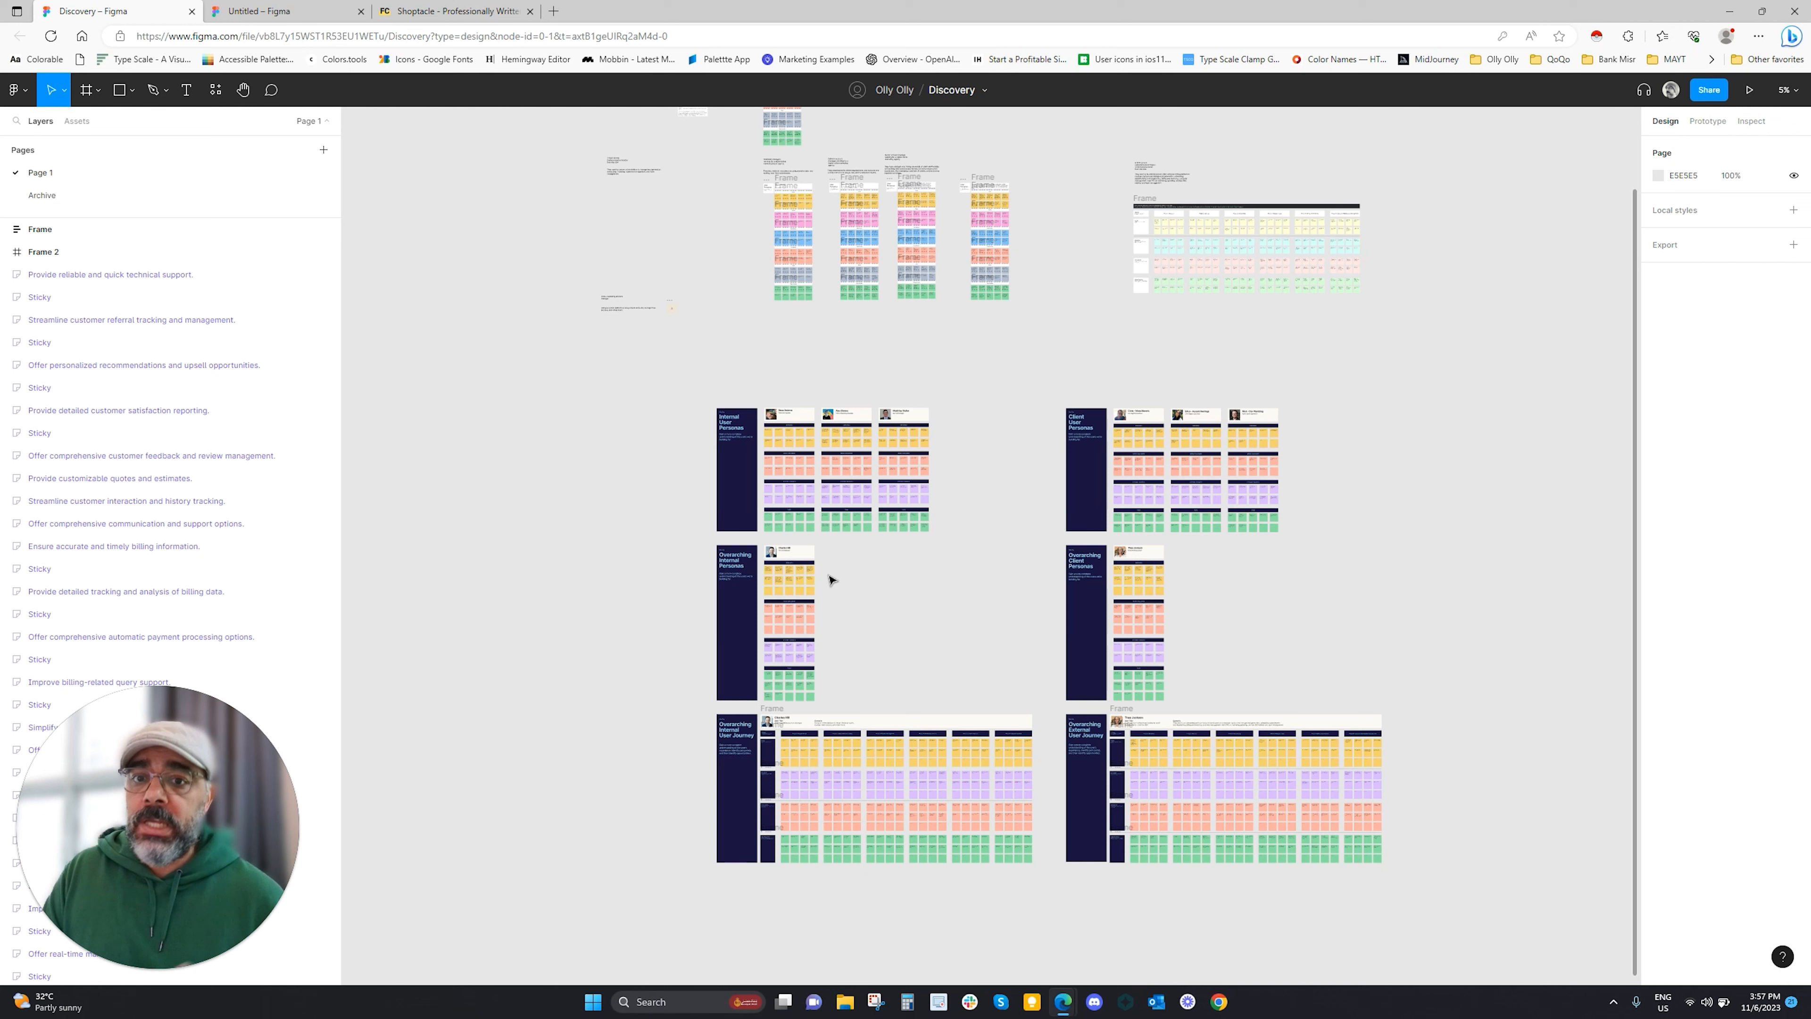
pyautogui.click(286, 11)
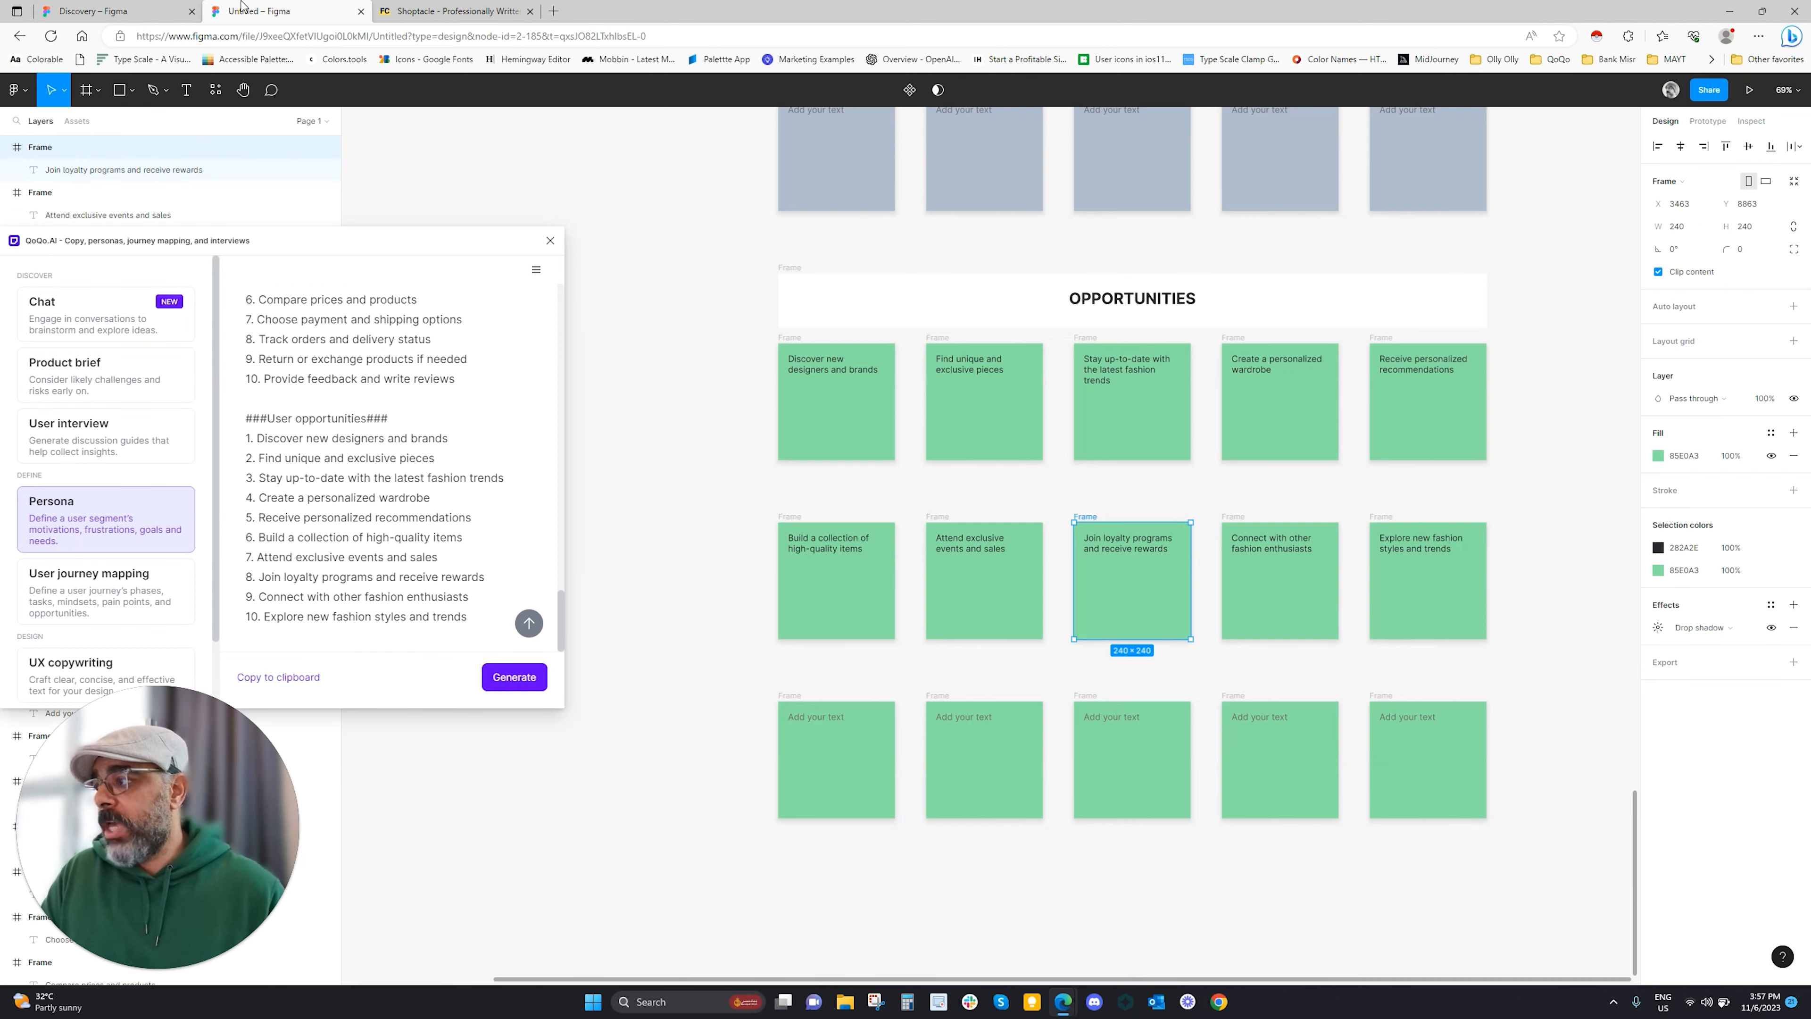
# Clear the note selection and move the QoQo.AI window onto the empty canvas beside the zoomed-out persona board
pyautogui.click(762, 307)
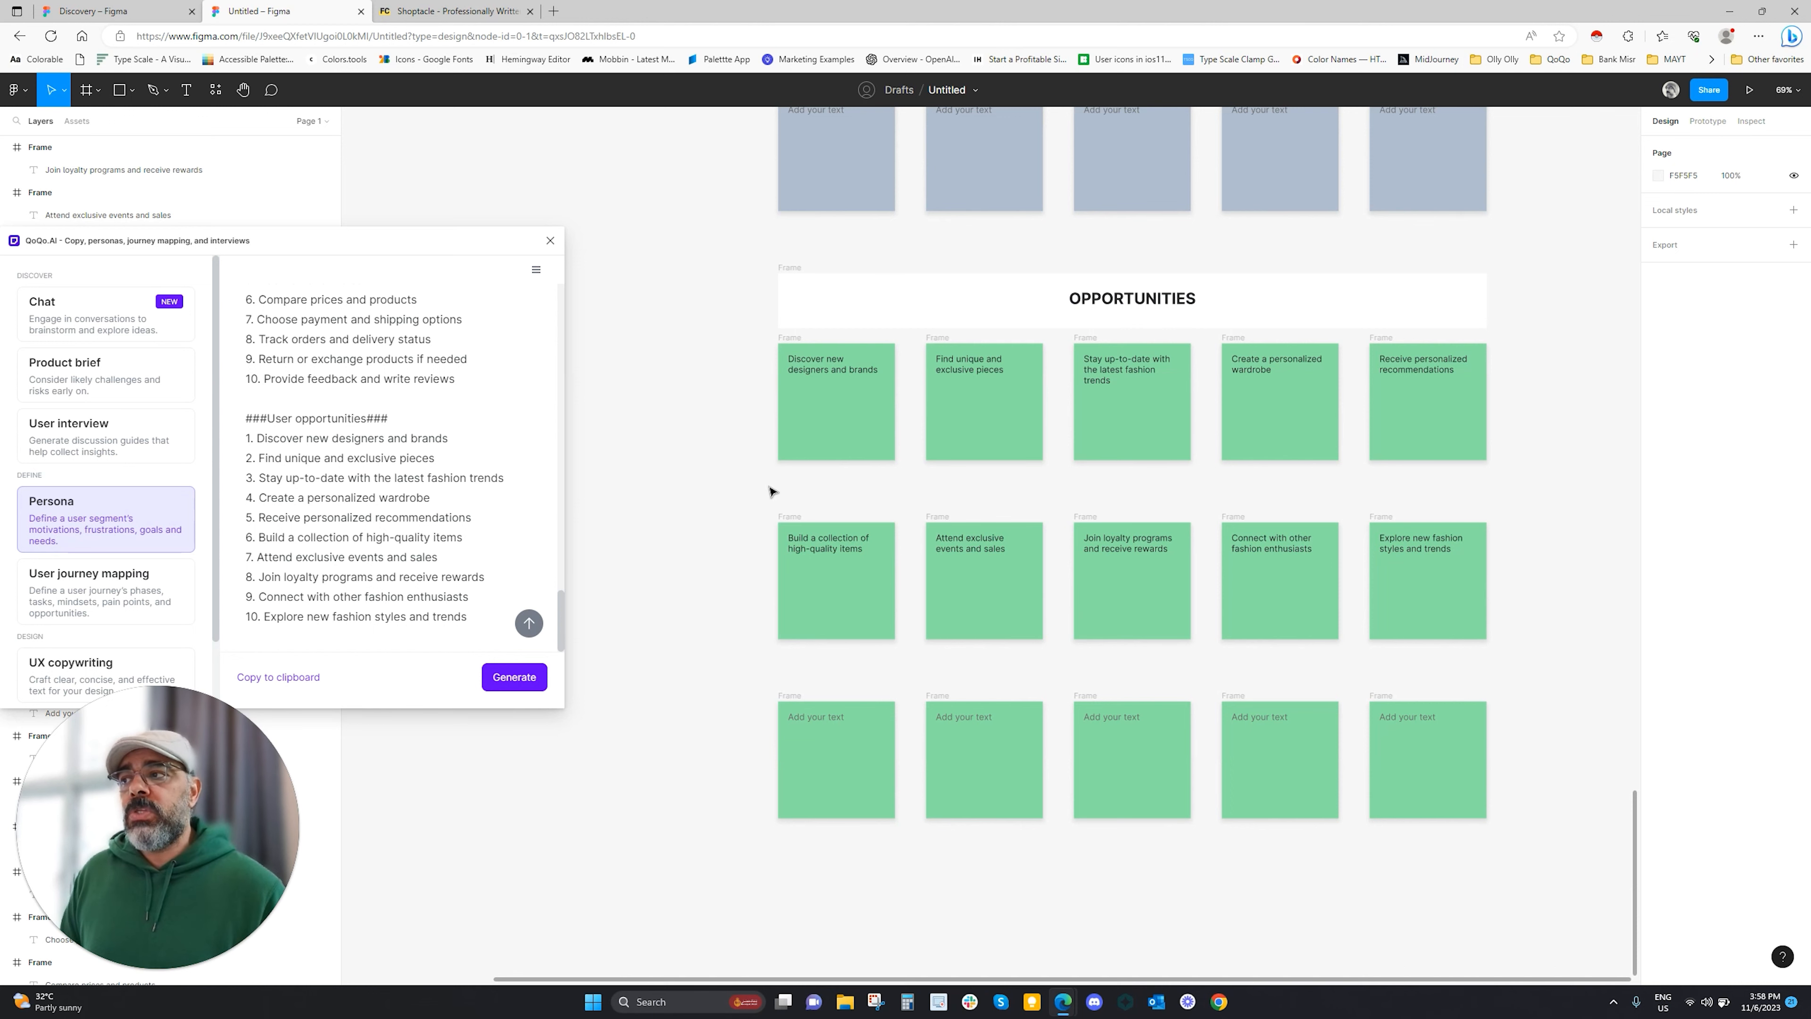
pyautogui.scroll(5, 772, 486)
pyautogui.scroll(-5, 772, 486)
pyautogui.scroll(-1, 1075, 453)
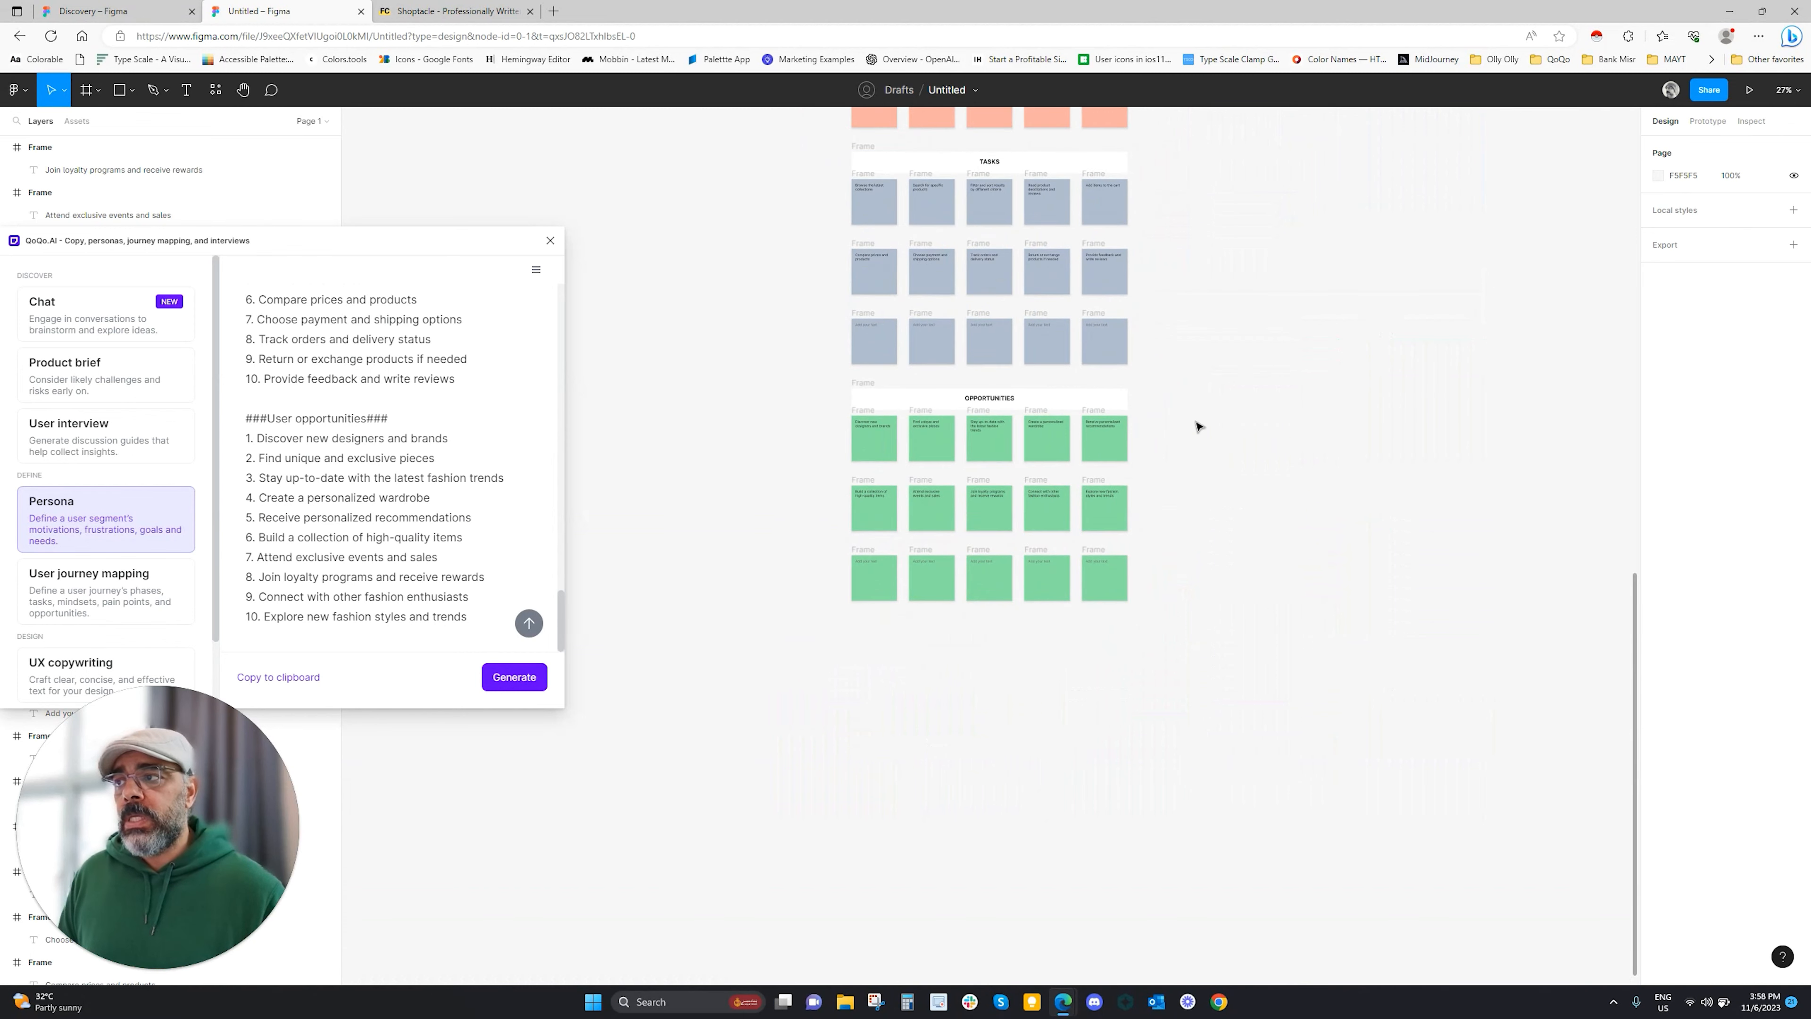
pyautogui.scroll(5, 1215, 376)
pyautogui.moveTo(452, 246); pyautogui.dragTo(698, 201)
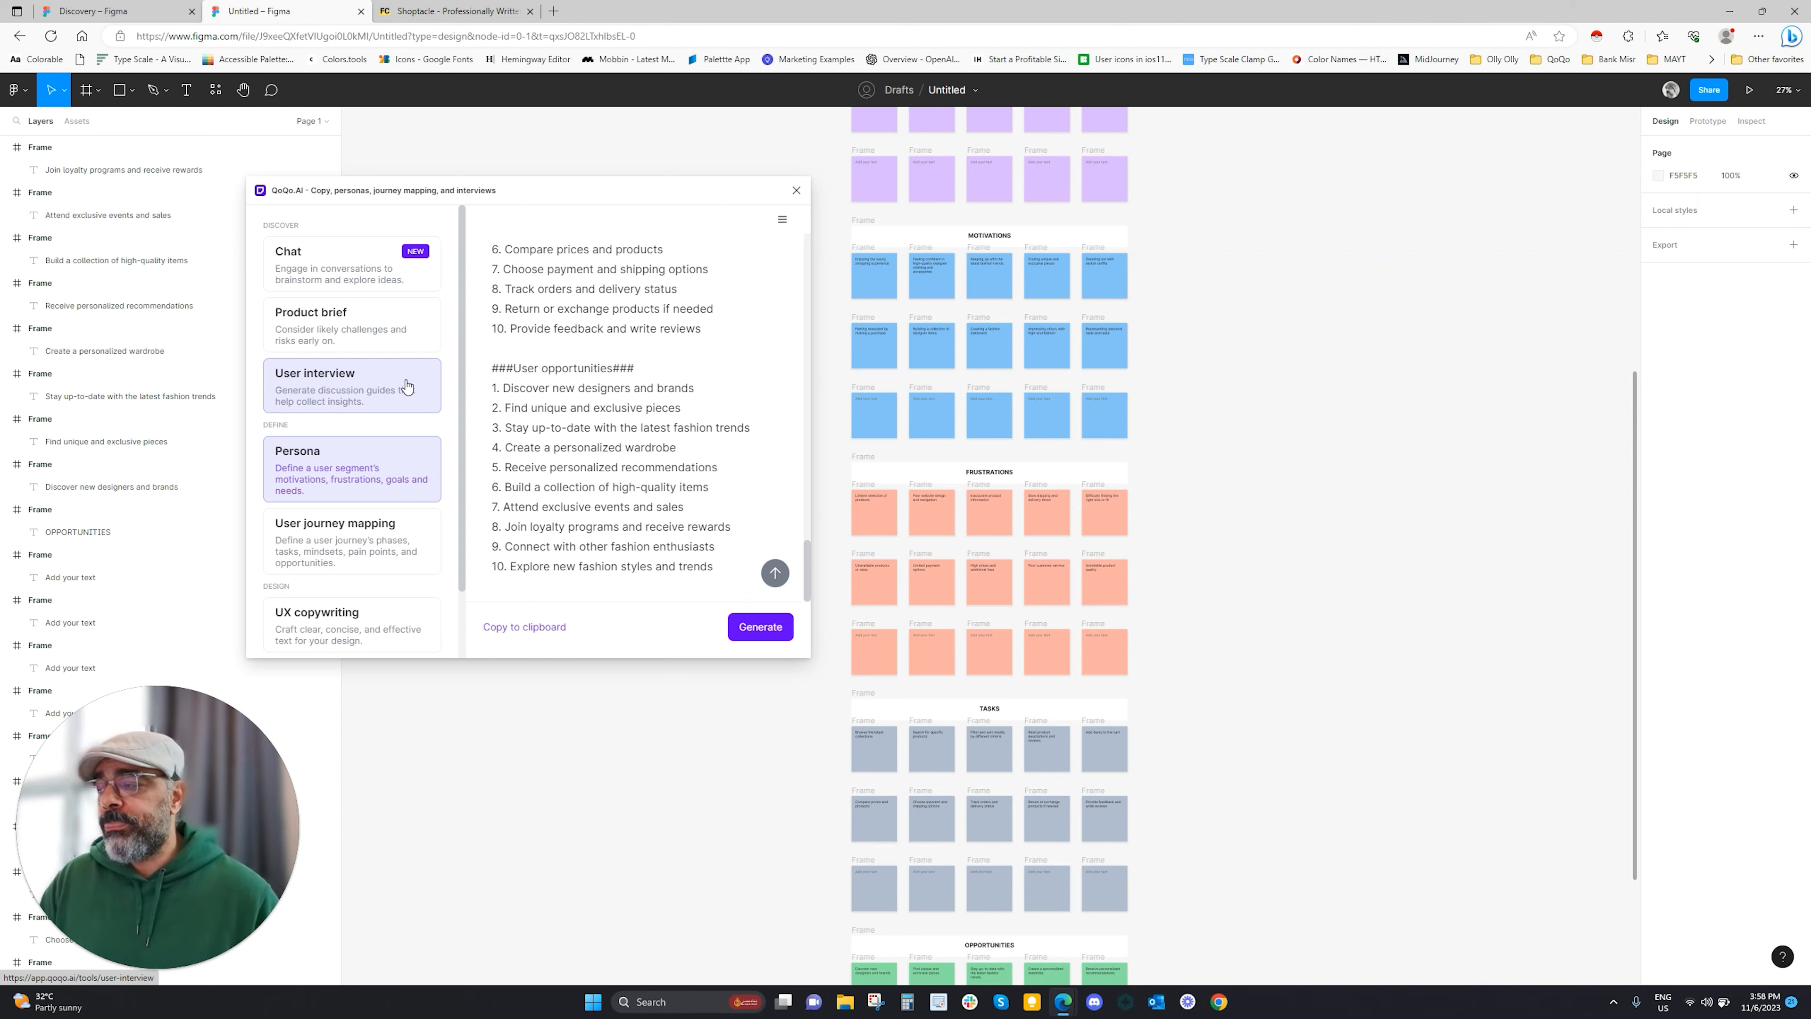
# Copy the scenario text from the Persona form into a new text layer on the empty canvas beside the persona board
pyautogui.scroll(10, 554, 439)
pyautogui.scroll(8, 554, 438)
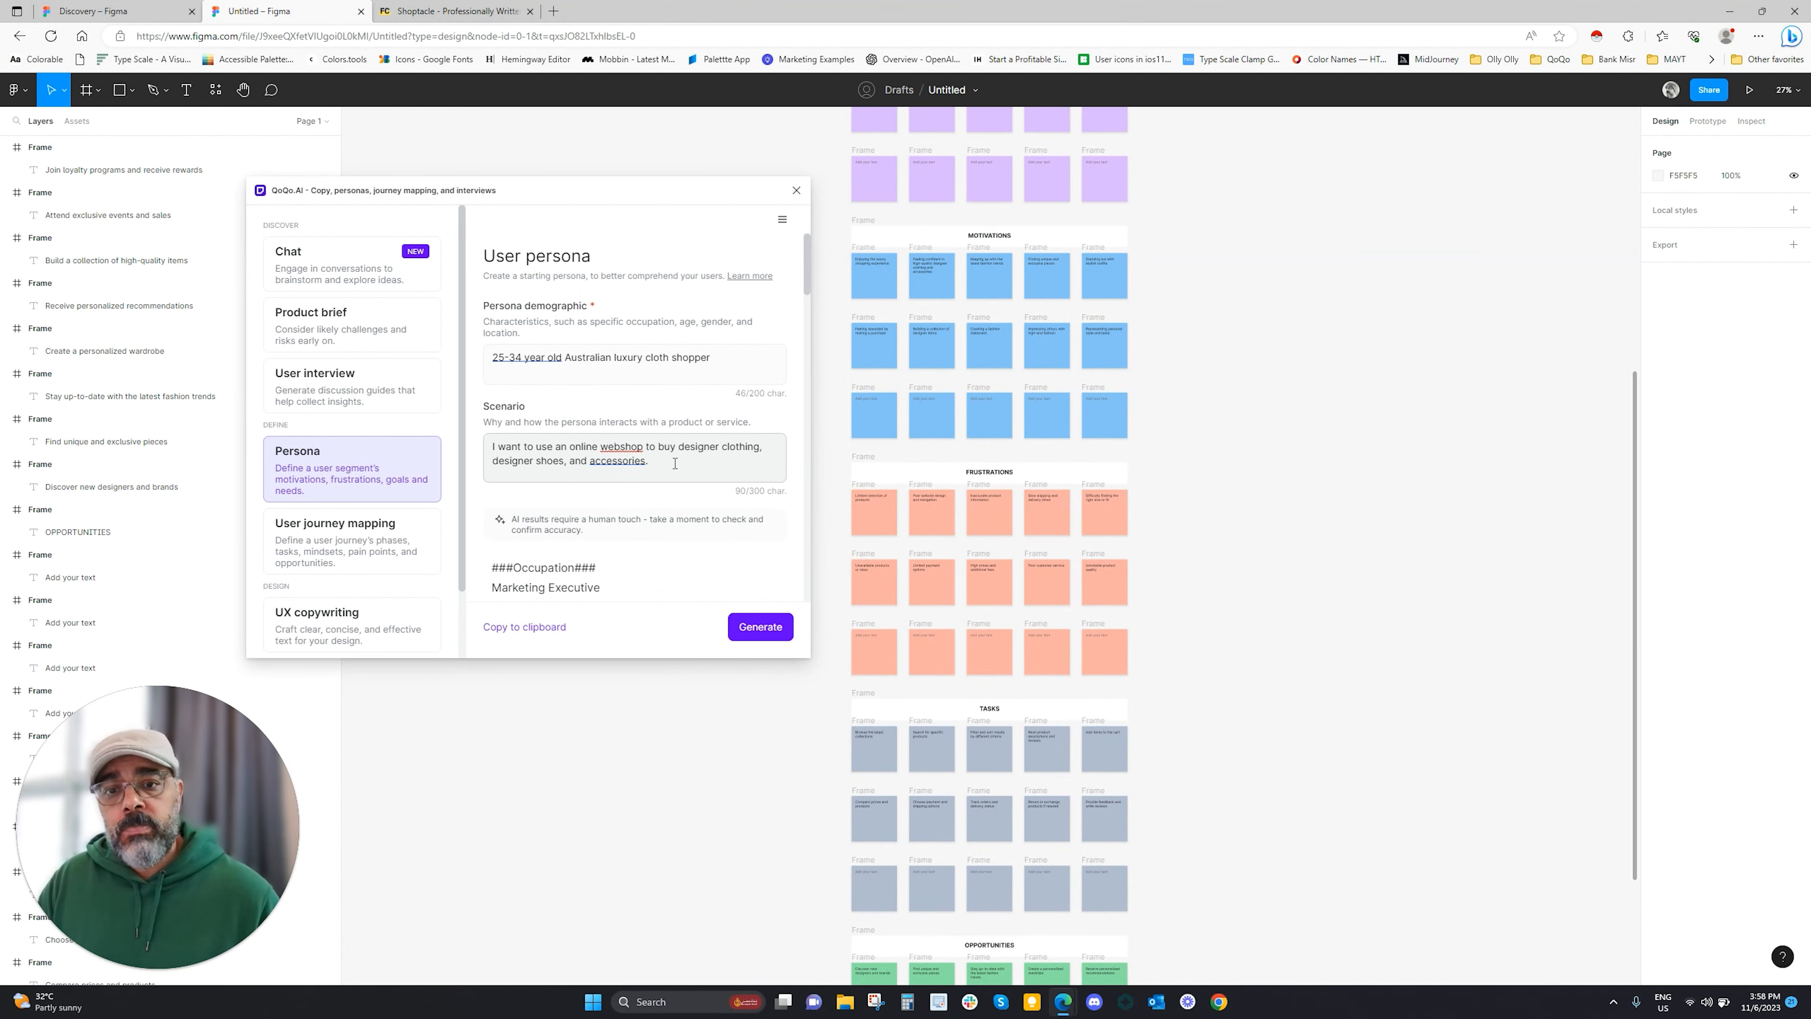
pyautogui.moveTo(675, 463); pyautogui.dragTo(486, 452)
pyautogui.hotkey('ctrl', 'c')
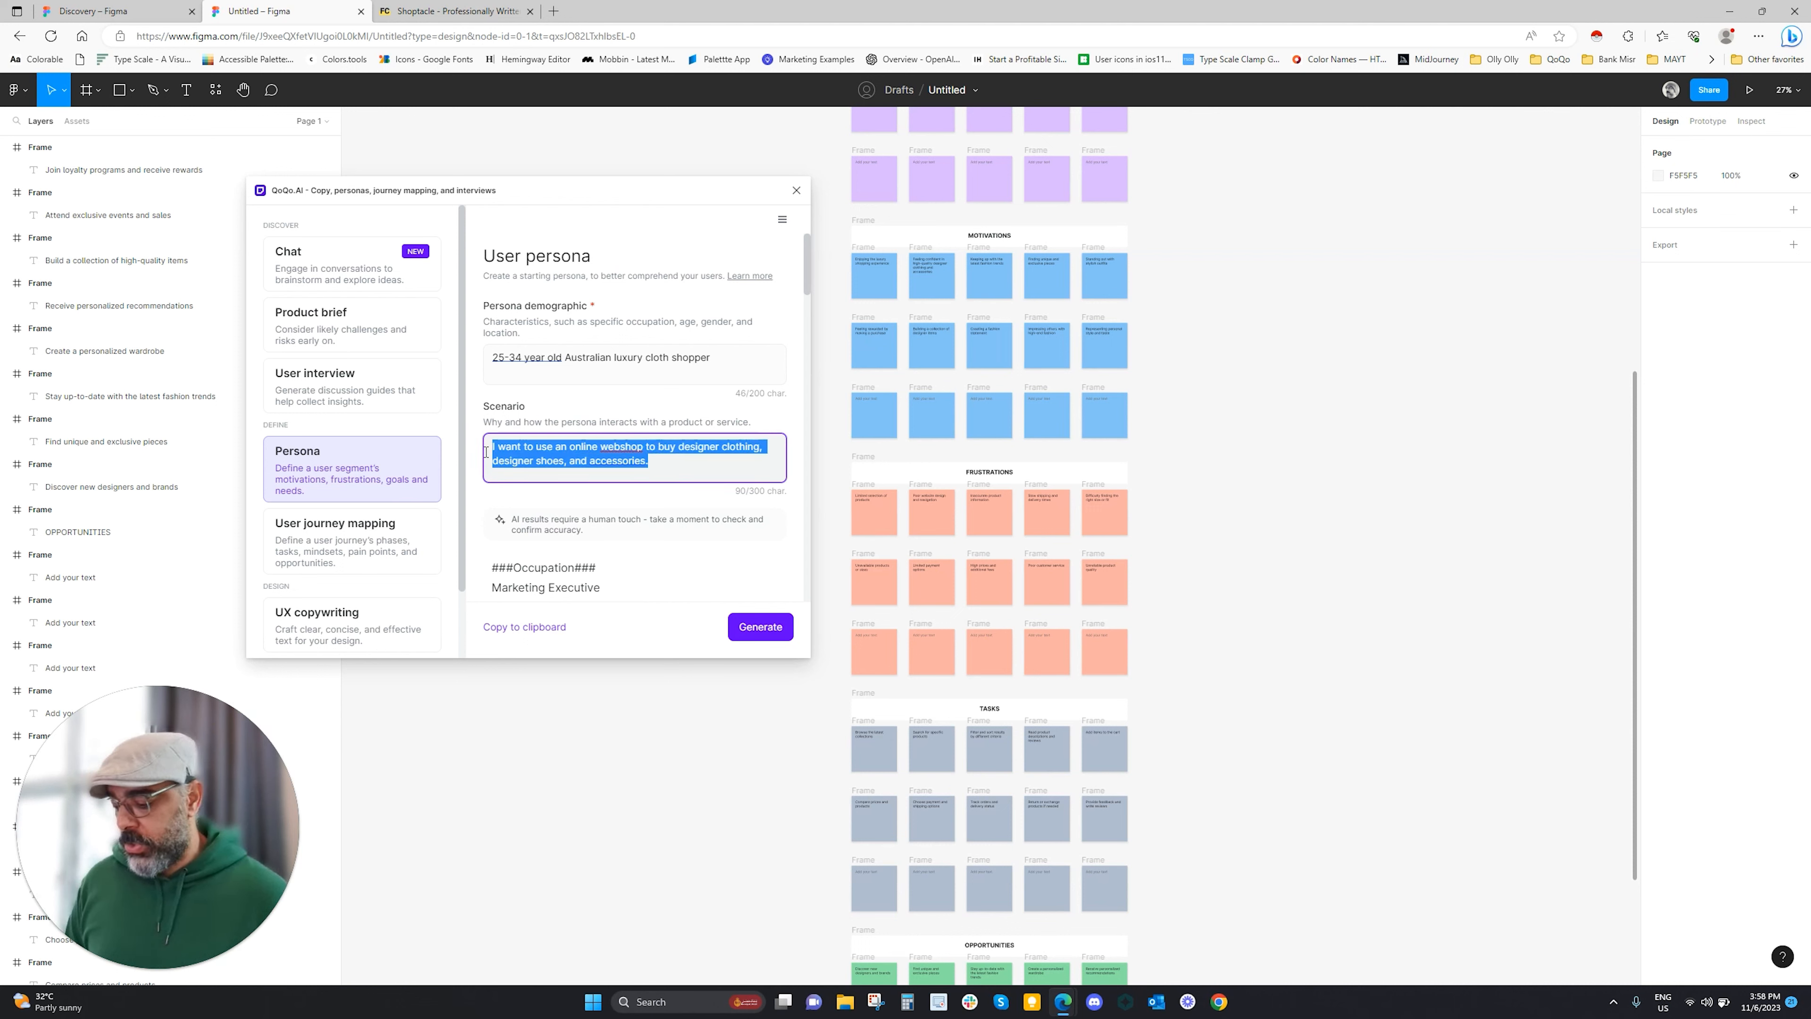
pyautogui.click(187, 91)
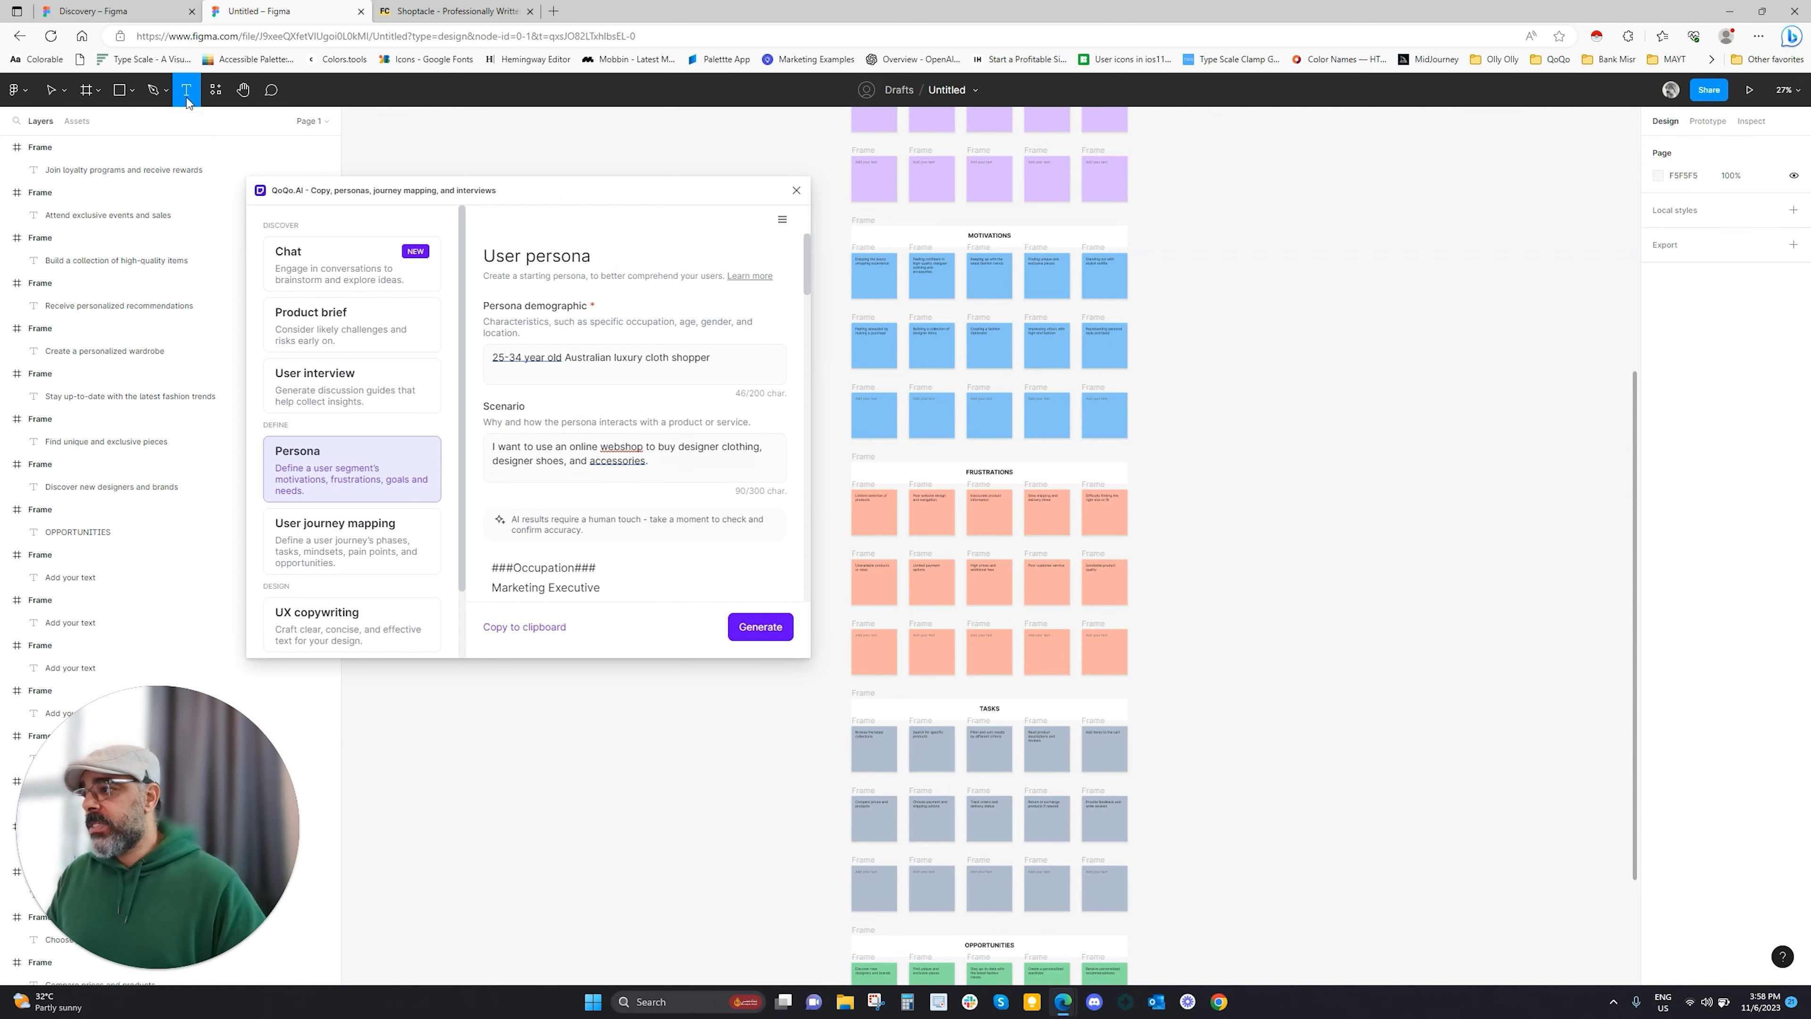
pyautogui.click(1282, 587)
pyautogui.hotkey('ctrl', 'v')
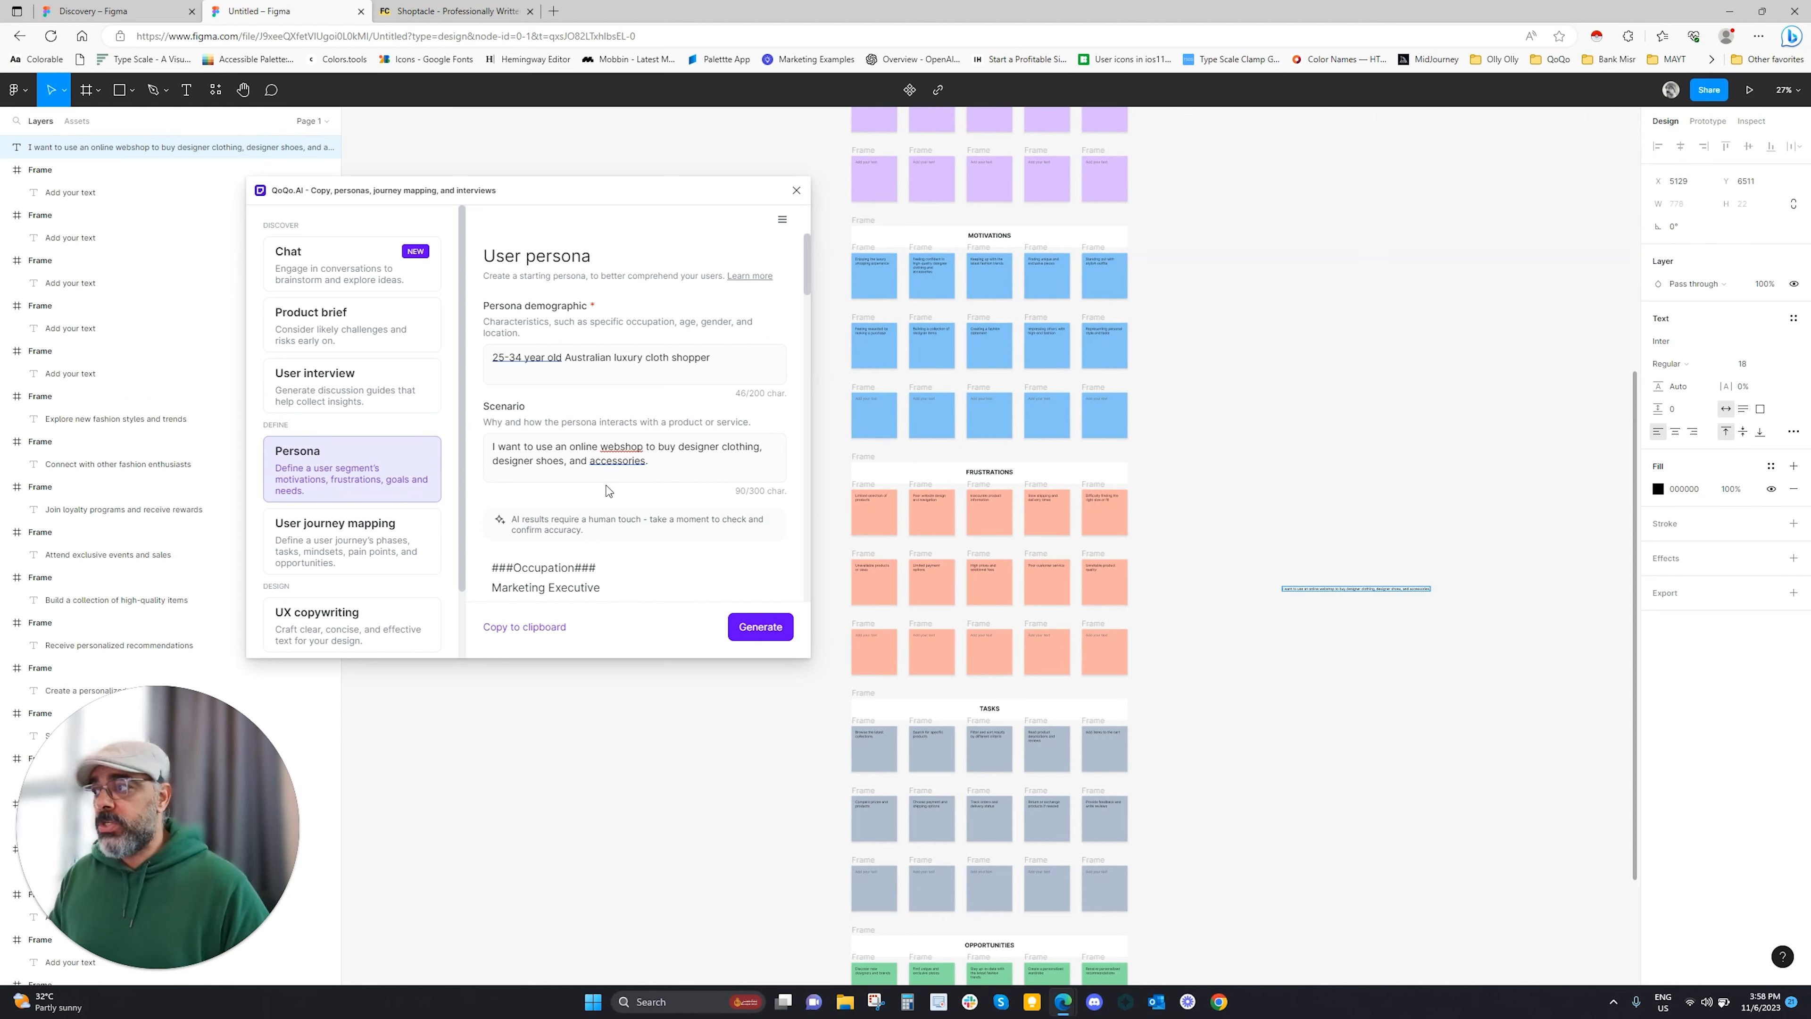
# Copy the demographic "25-34 year old Australian luxury cloth shopper" into another text layer and place it just above the scenario text
pyautogui.moveTo(708, 359); pyautogui.dragTo(471, 358)
pyautogui.hotkey('ctrl', 'c')
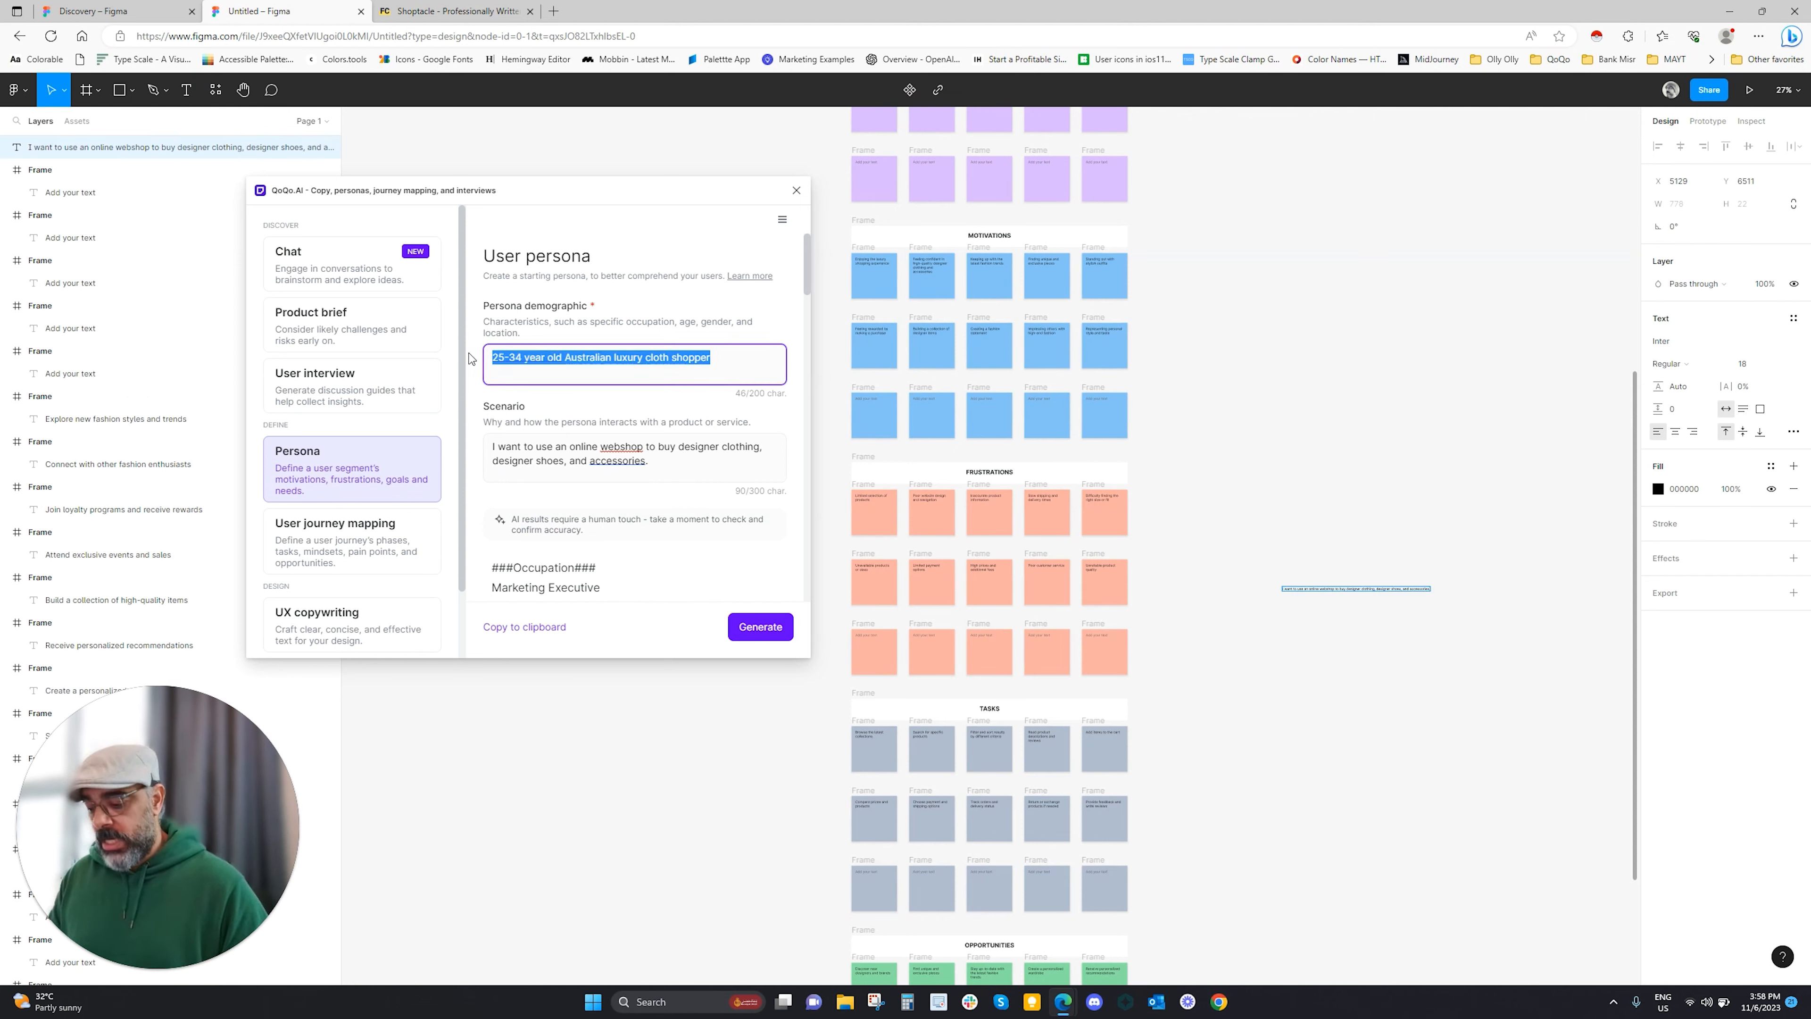
pyautogui.click(1247, 518)
pyautogui.click(1362, 468)
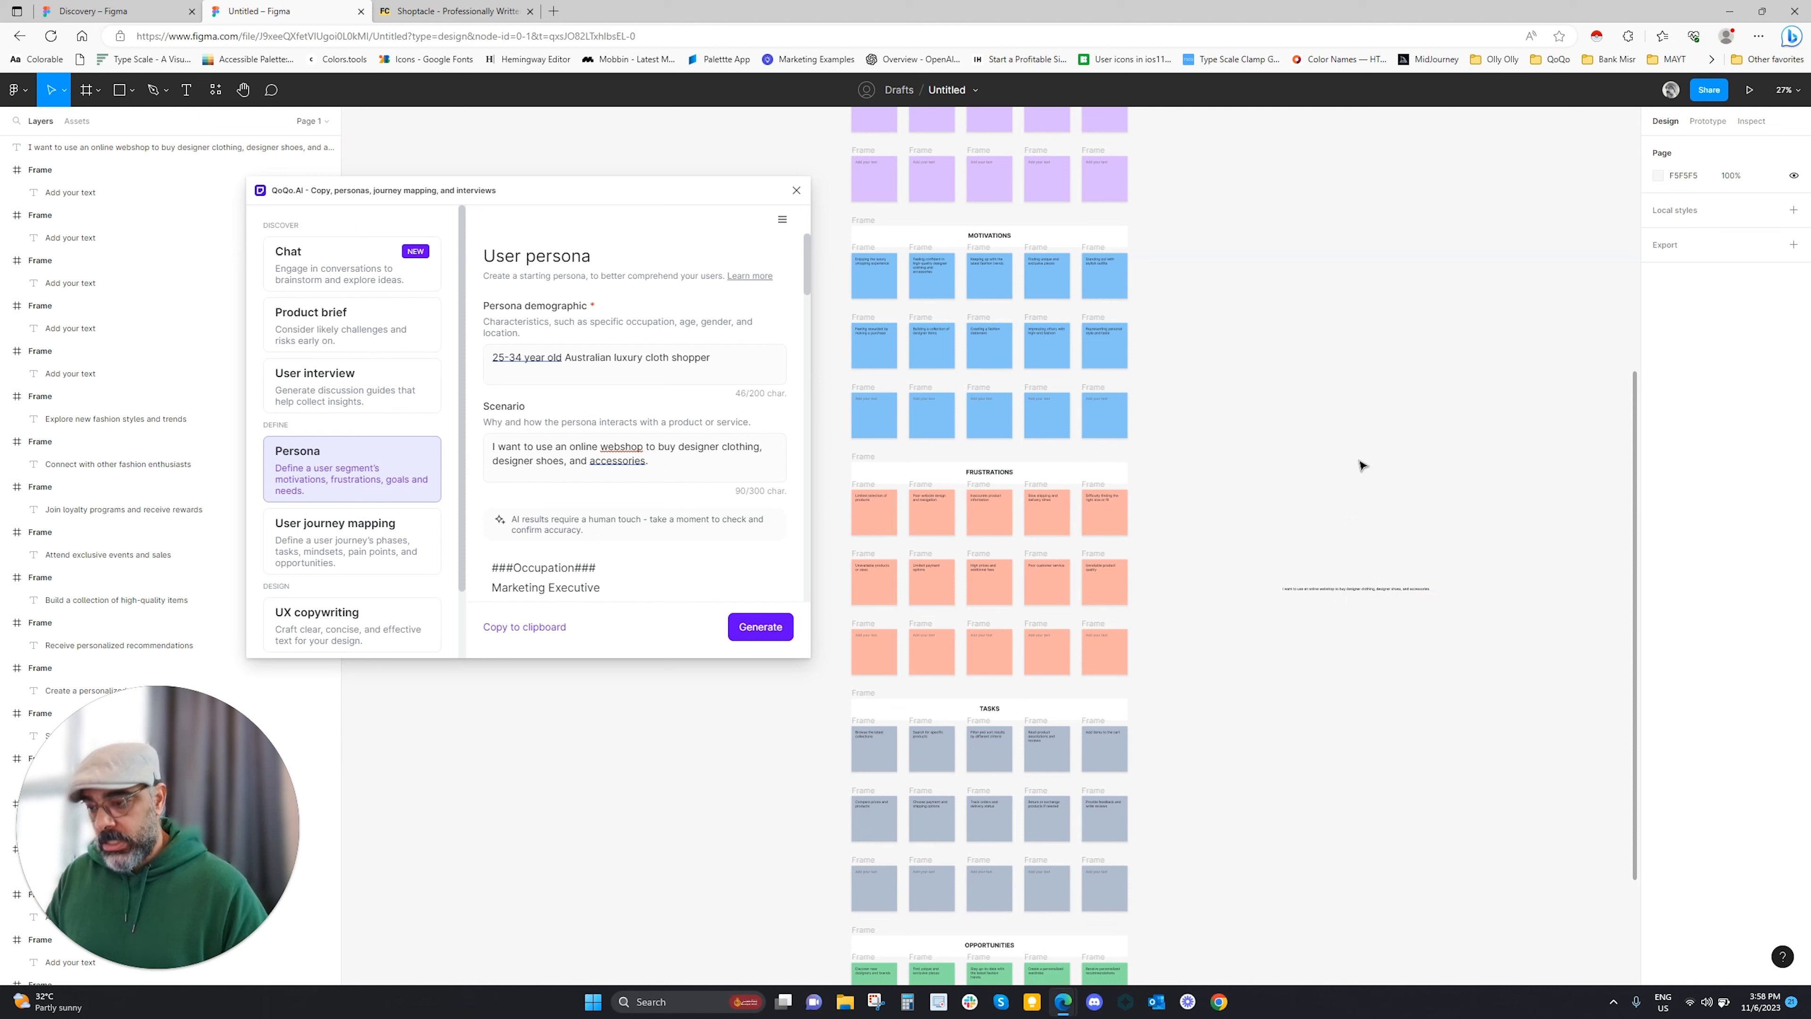
pyautogui.hotkey('ctrl', 'v')
pyautogui.moveTo(1008, 547); pyautogui.dragTo(1341, 565)
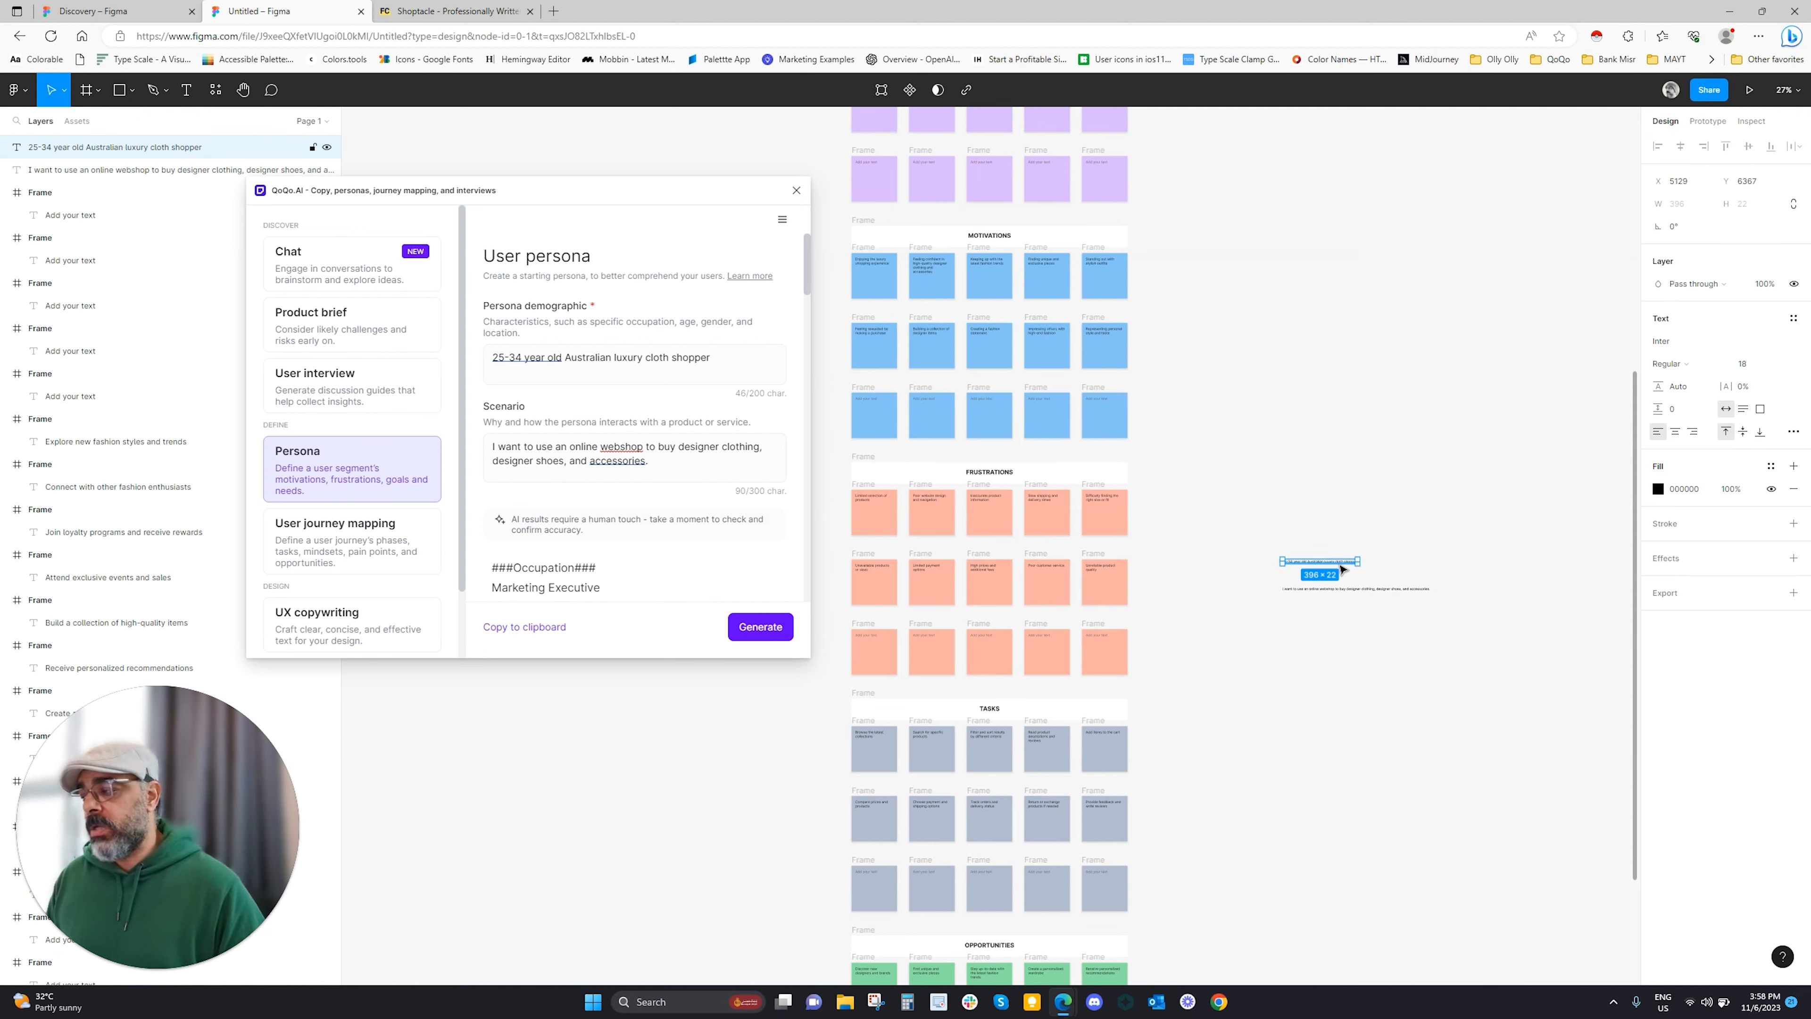
# Open the User journey mapping tool in the plugin
pyautogui.click(356, 532)
pyautogui.hotkey('ctrl', '-')
pyautogui.hotkey('ctrl', '-')
pyautogui.hotkey('ctrl', '-')
pyautogui.hotkey('ctrl', '-')
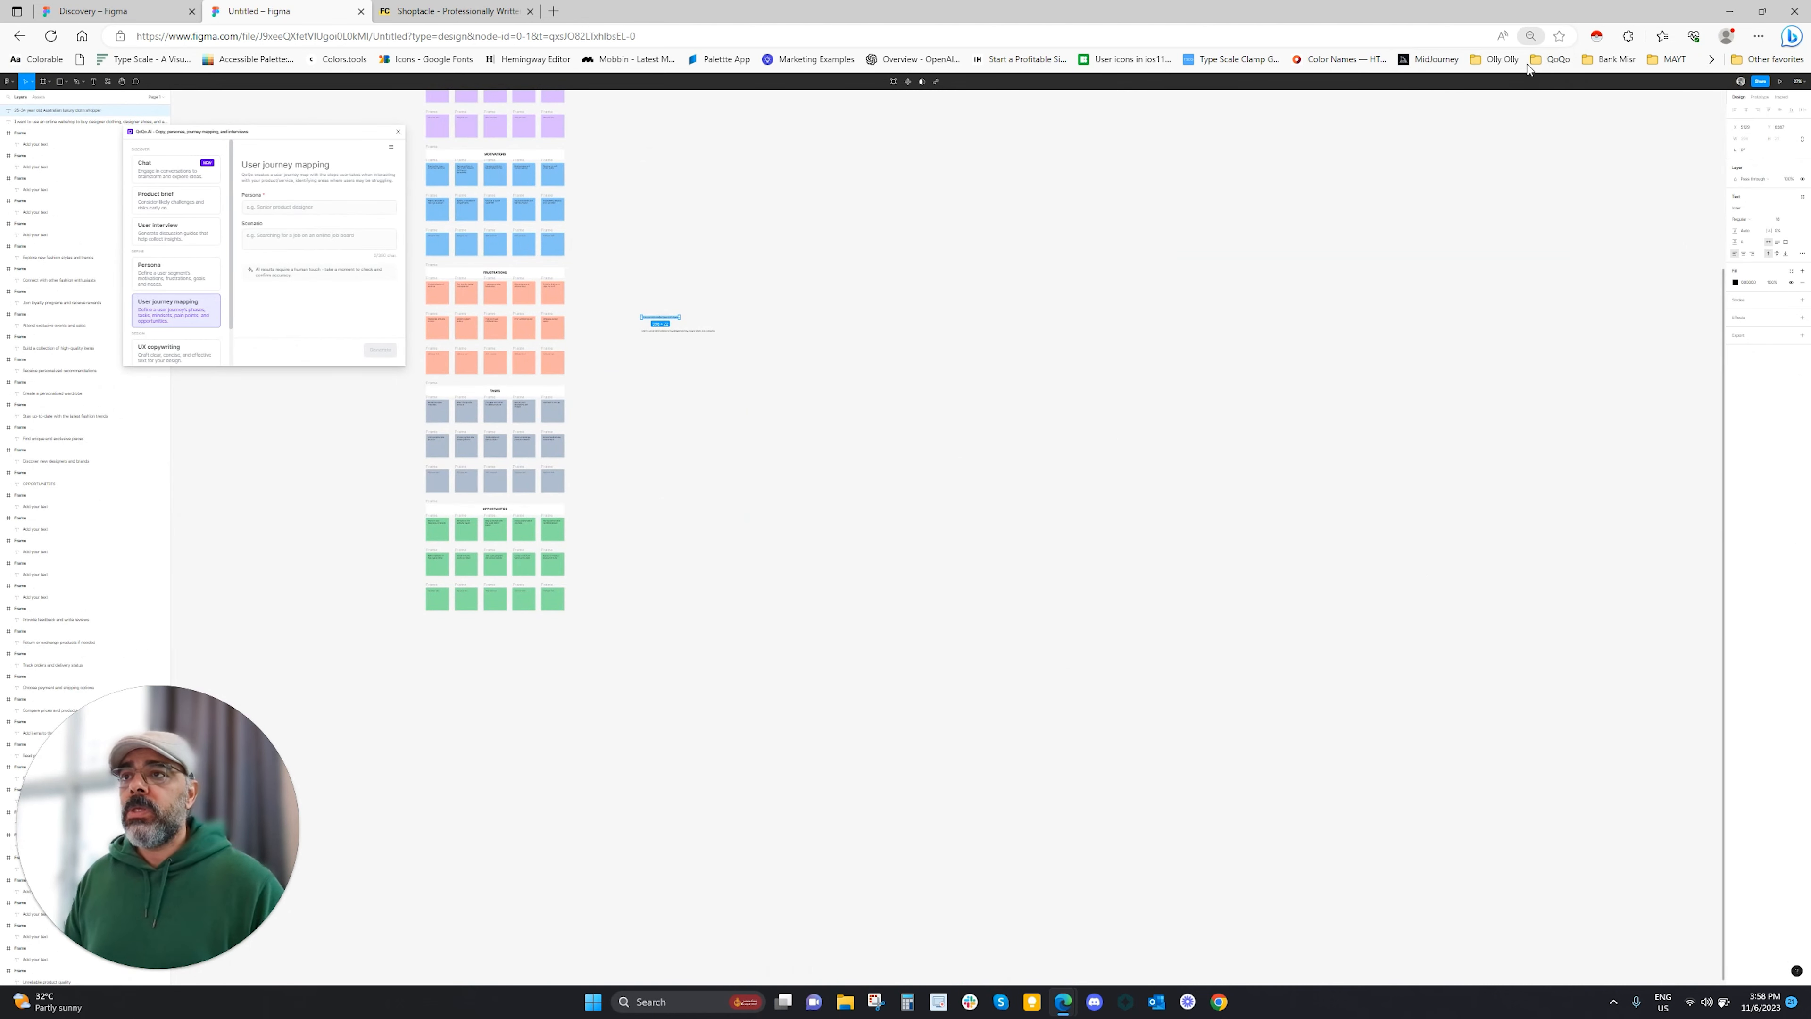
pyautogui.click(1531, 37)
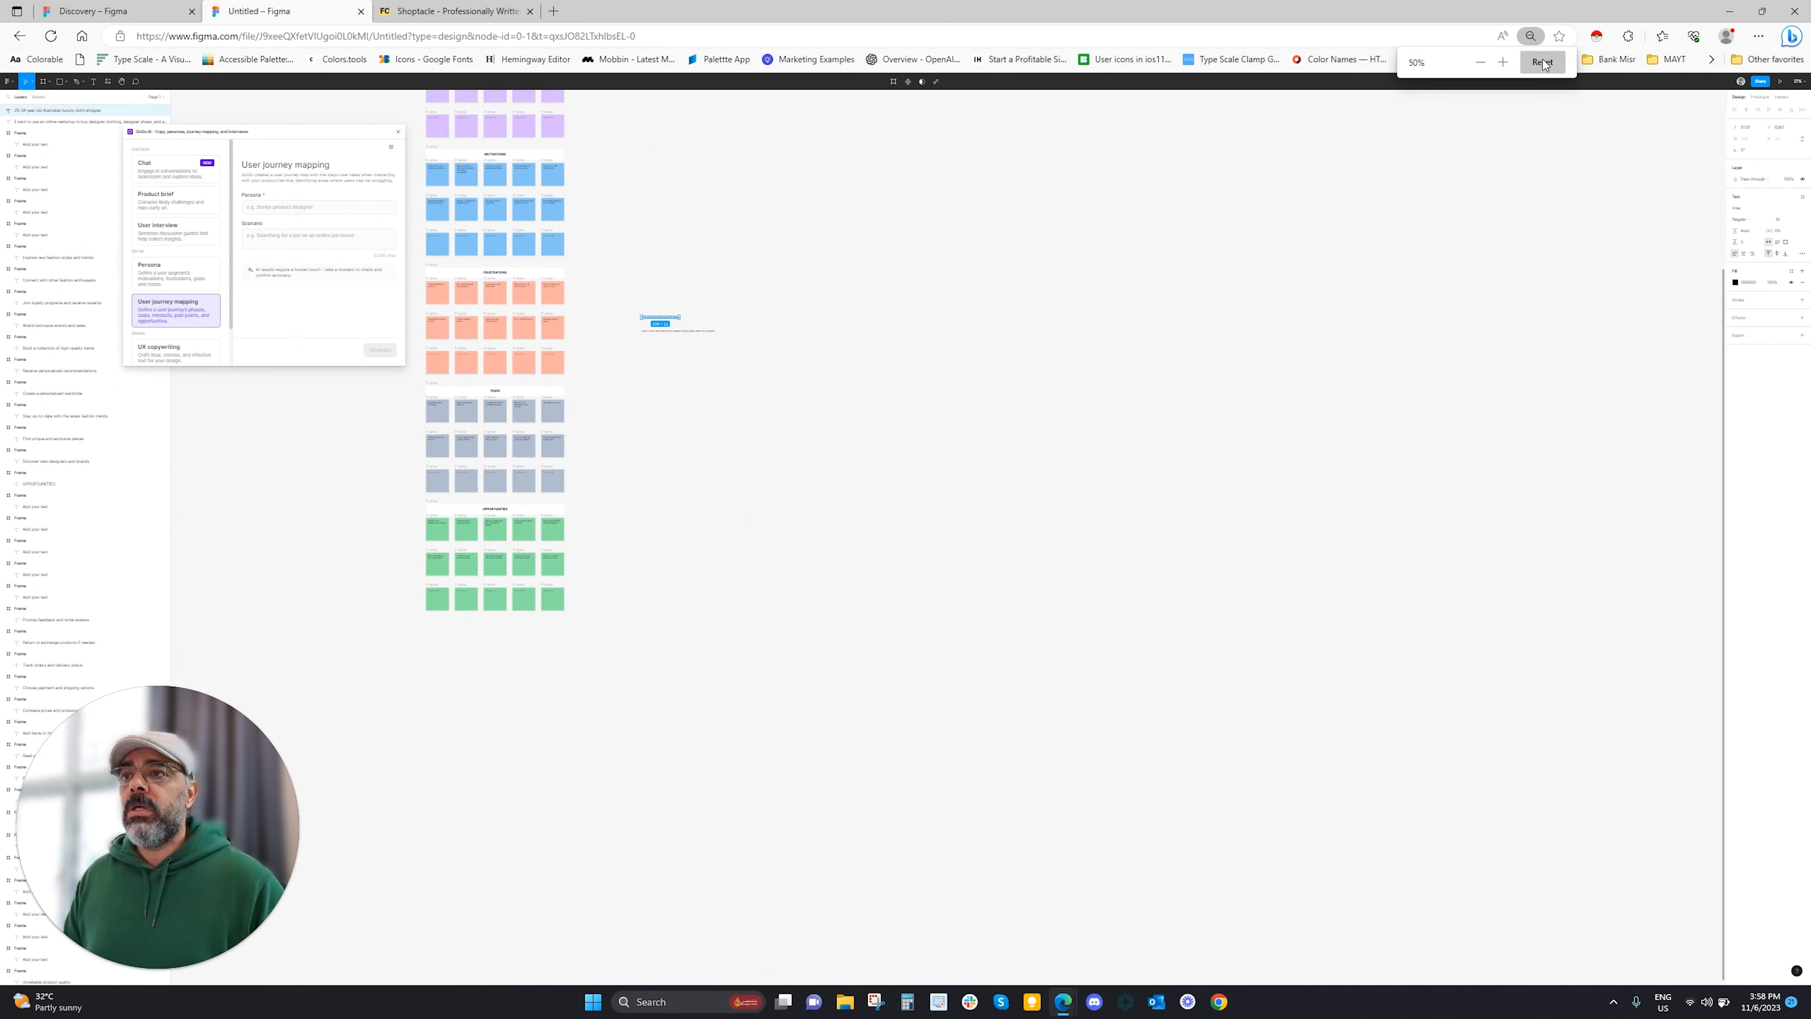
pyautogui.click(1542, 62)
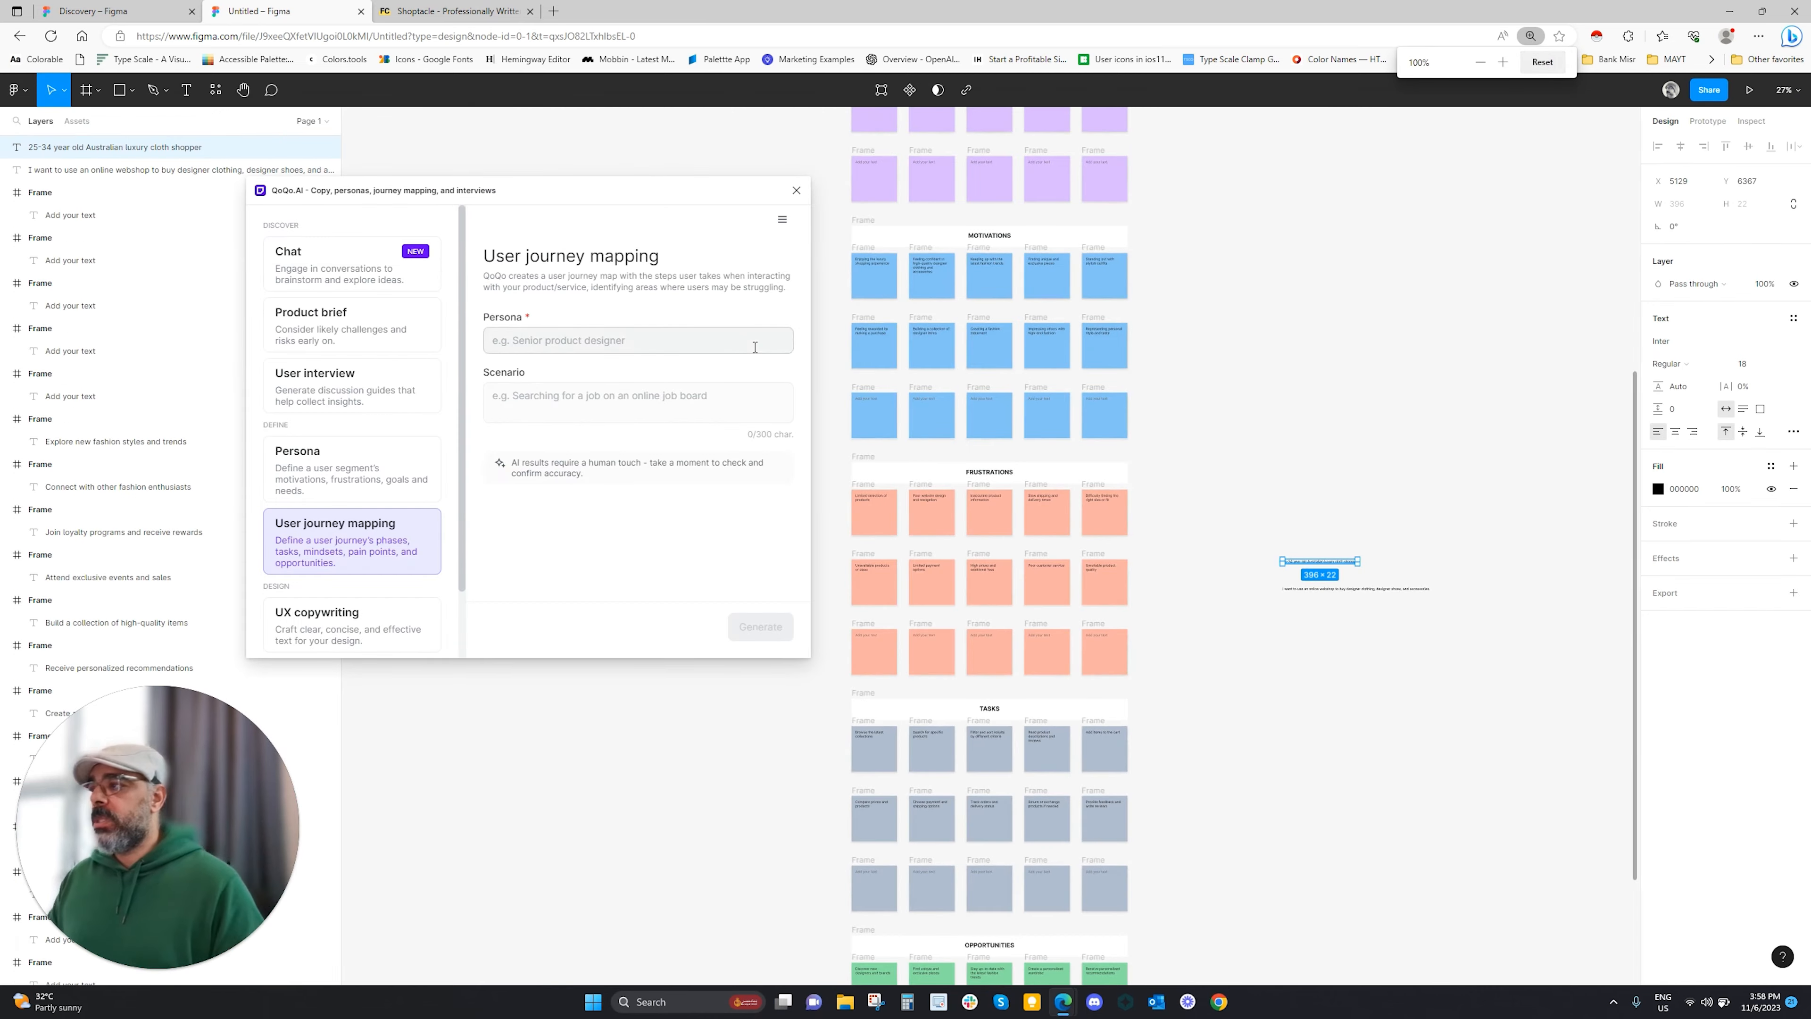
# Fill the journey map's persona and scenario by copying the demographic and scenario text layers from the canvas
pyautogui.doubleClick(1312, 562)
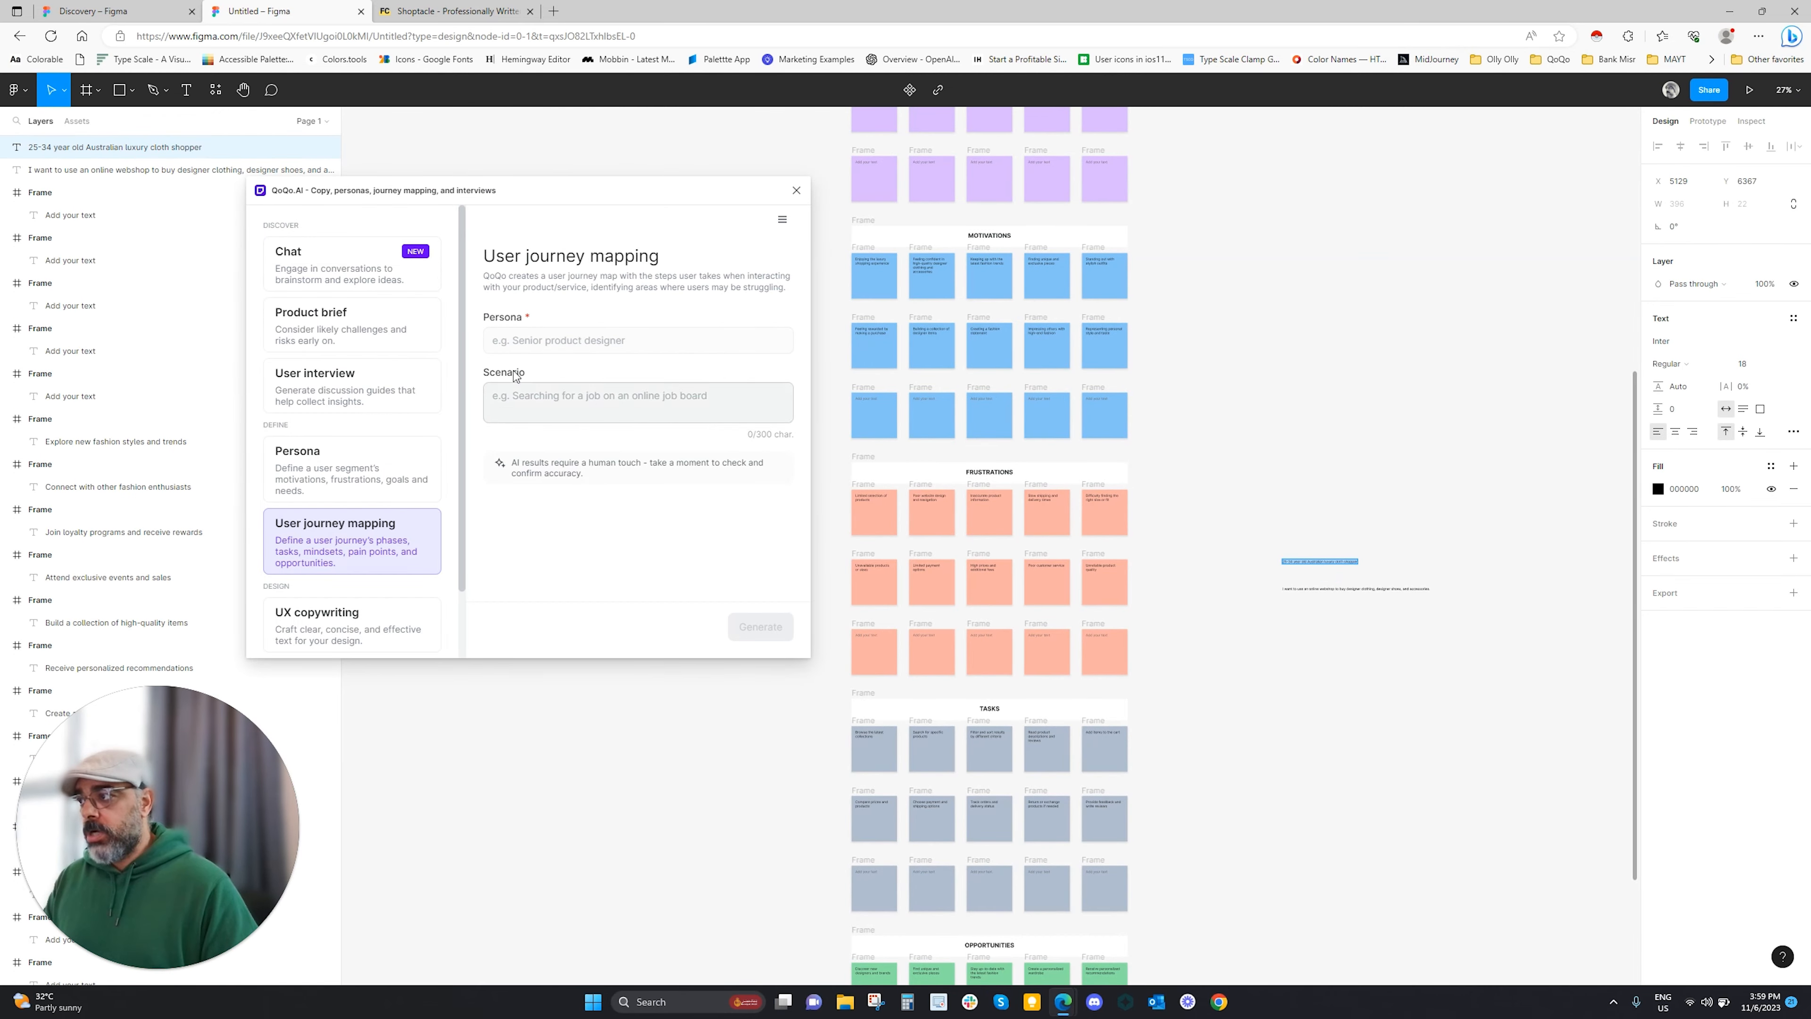
pyautogui.click(529, 340)
pyautogui.hotkey('ctrl', 'v')
pyautogui.doubleClick(1355, 589)
pyautogui.hotkey('ctrl', 'c')
pyautogui.click(570, 403)
pyautogui.hotkey('ctrl', 'v')
# Generate the user journey map from the entered persona and scenario
pyautogui.click(1327, 463)
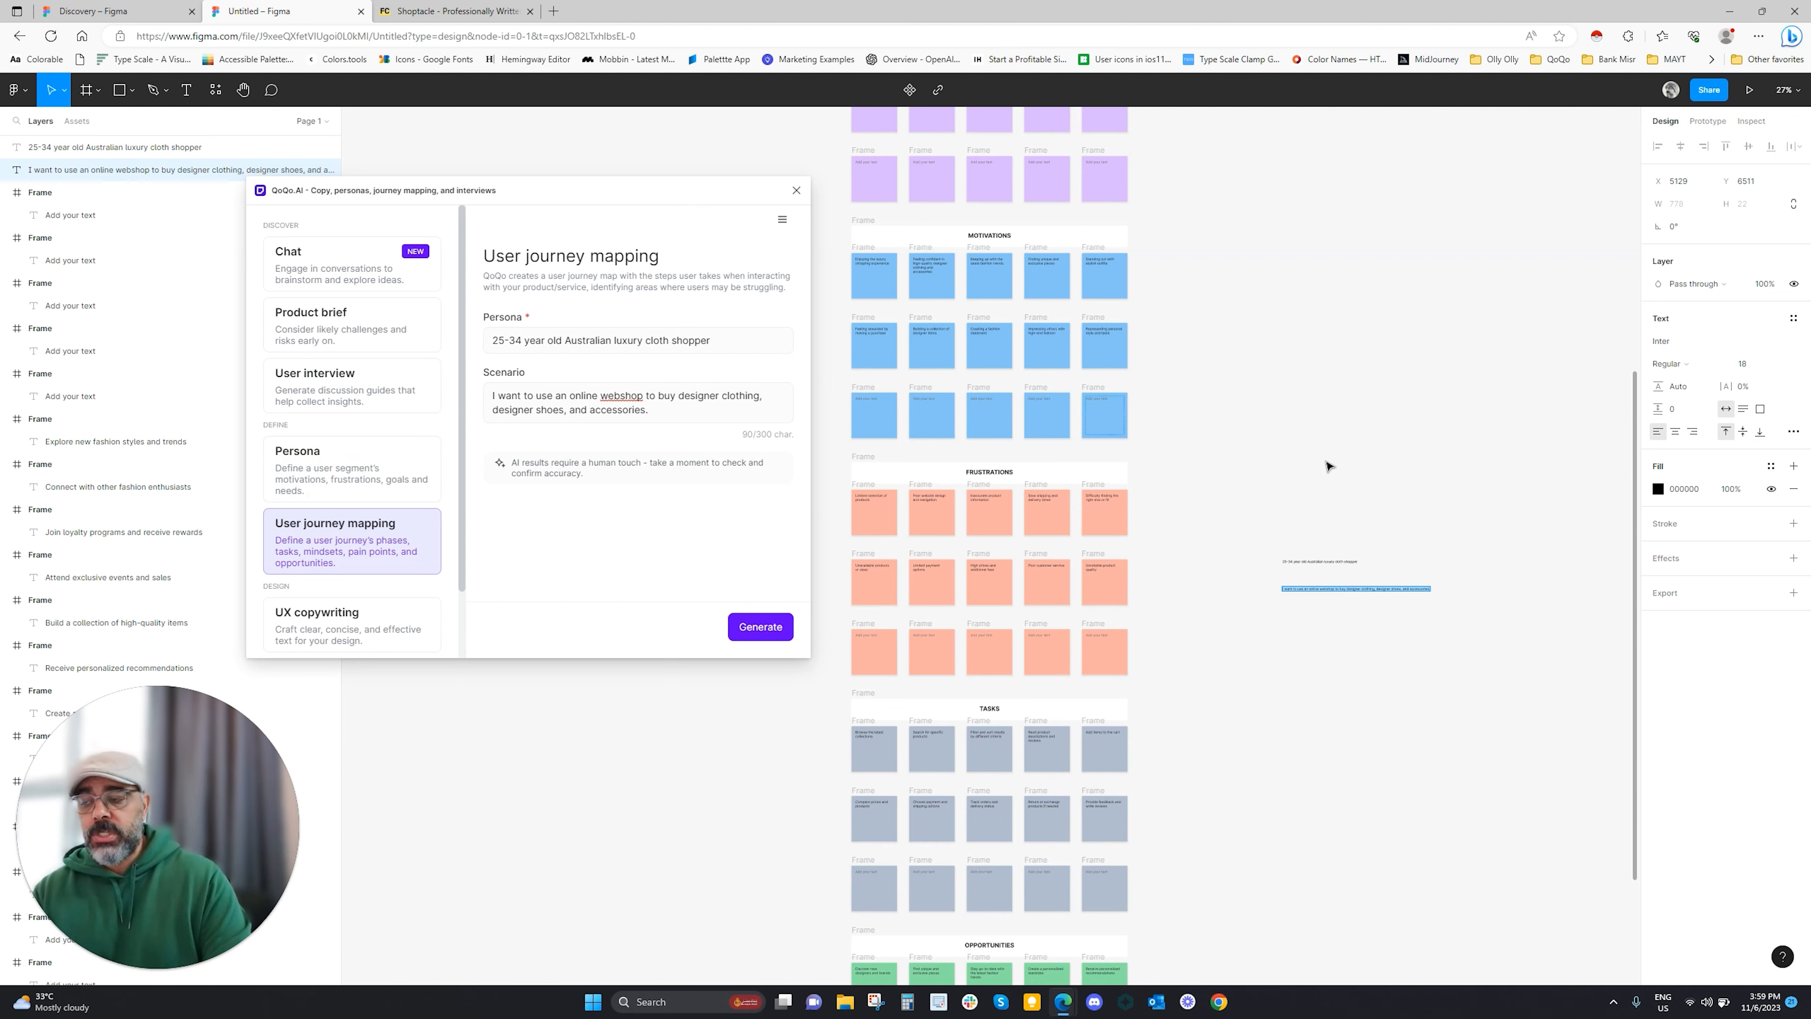
pyautogui.moveTo(1546, 501); pyautogui.dragTo(1281, 693)
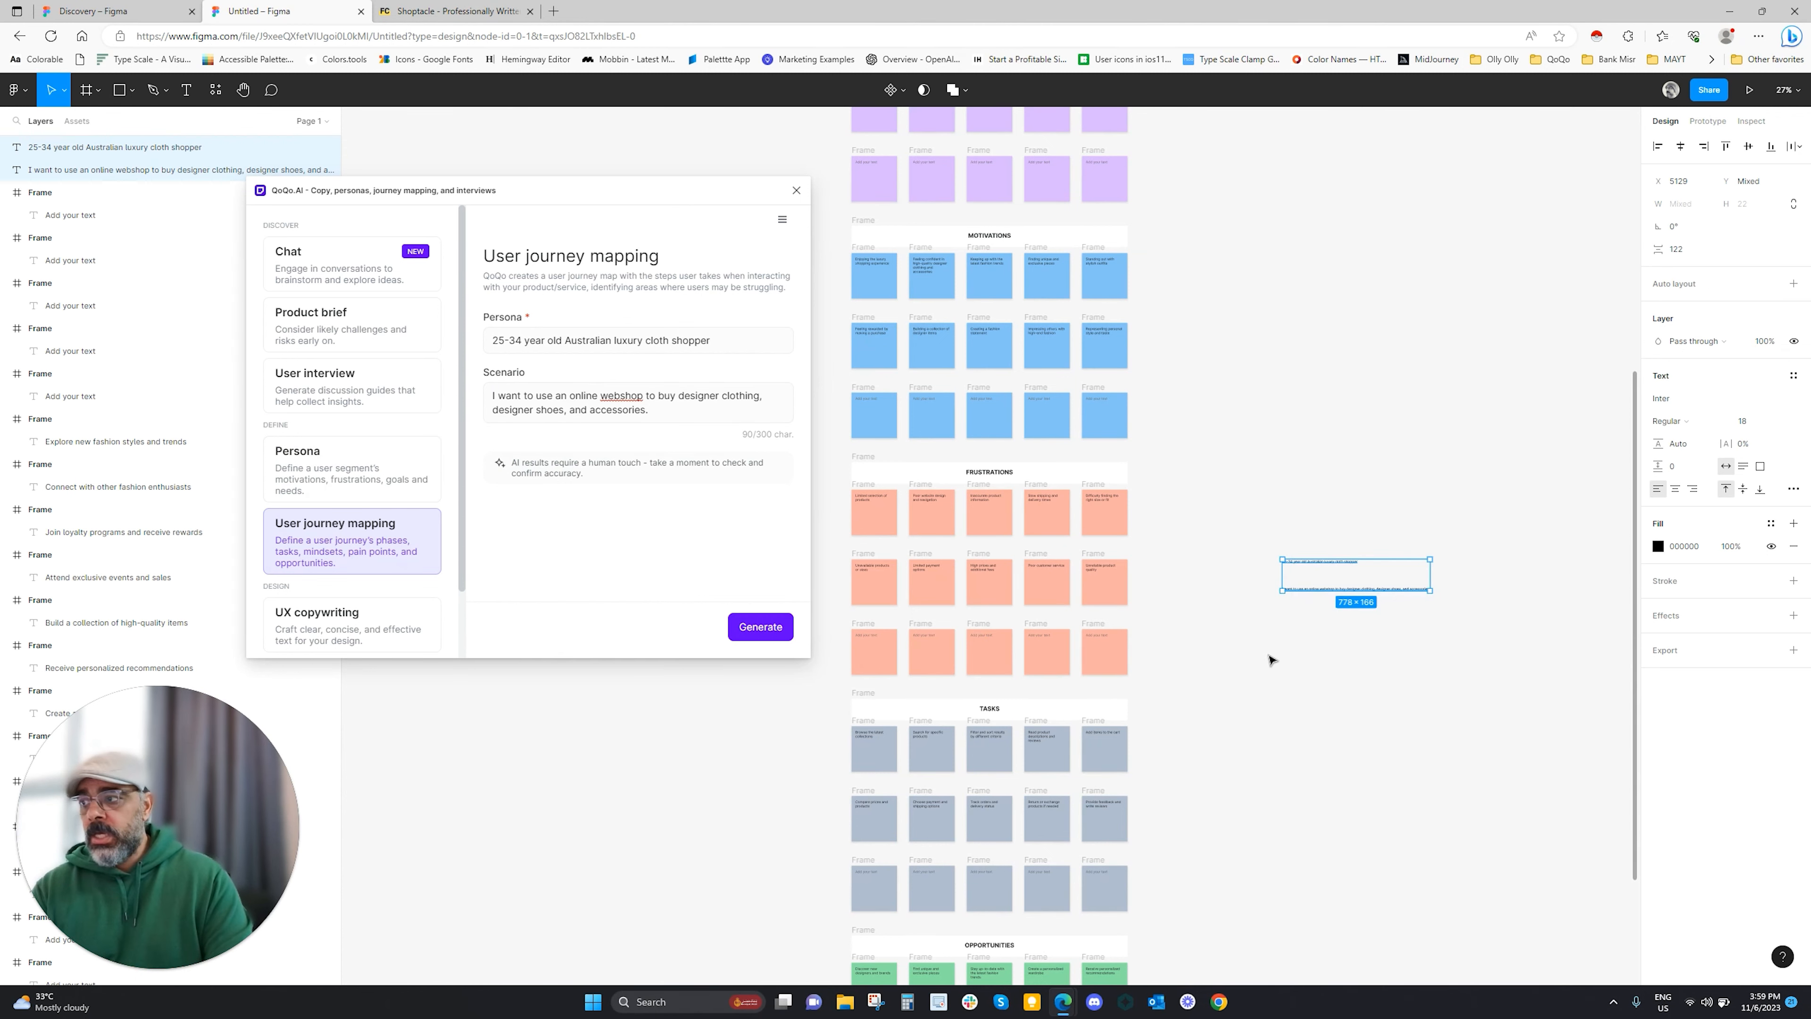
pyautogui.click(761, 627)
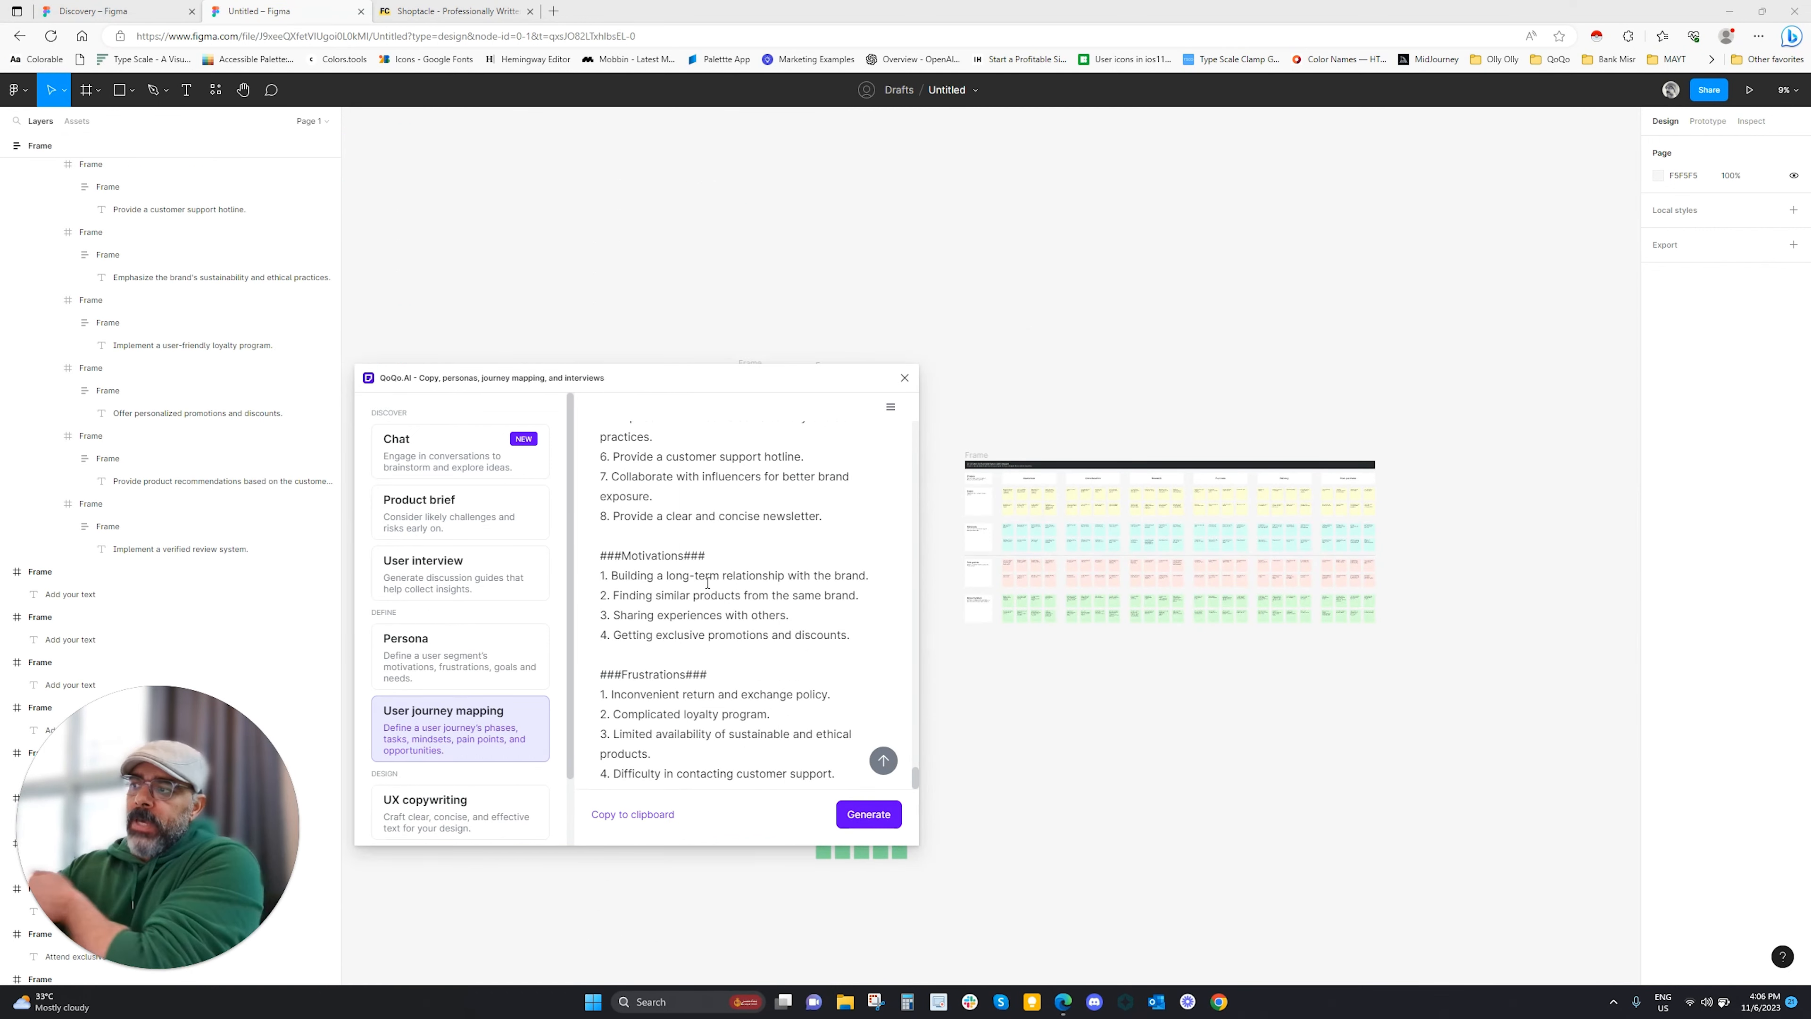
# Examine the generated journey text from its start, reading the user tasks, pain points and opportunities of the phases
pyautogui.scroll(5, 741, 617)
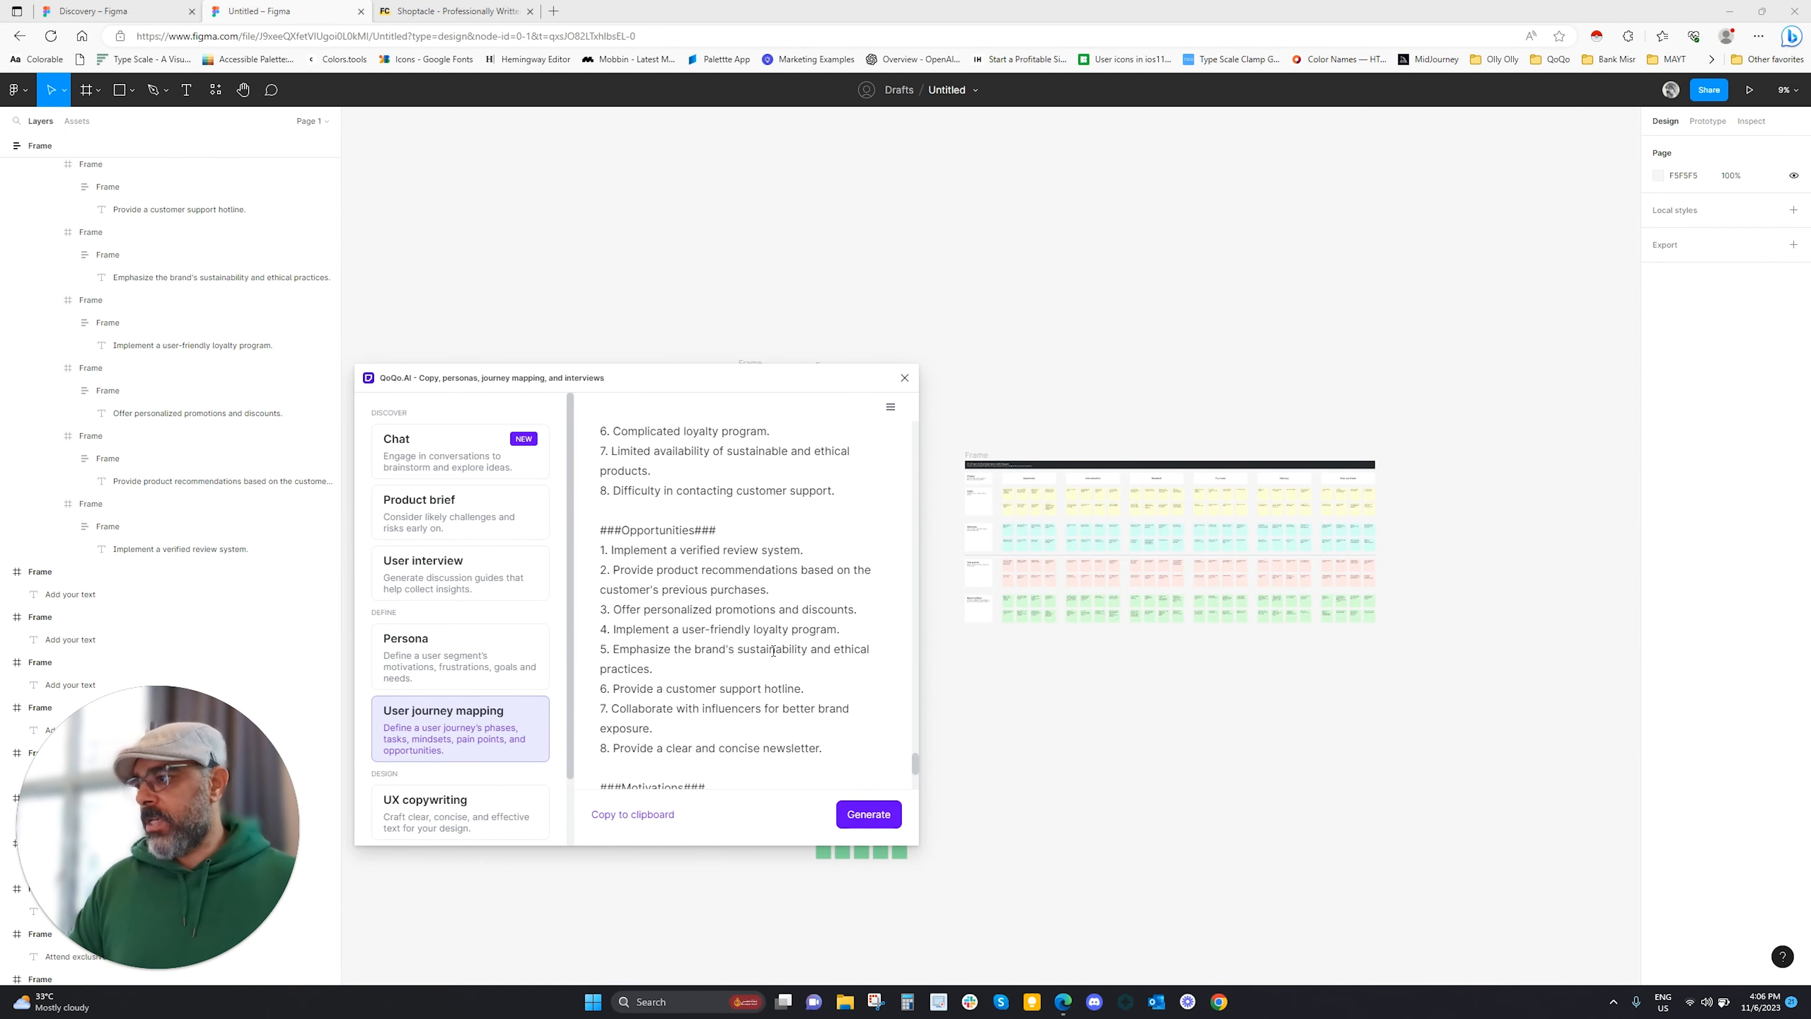
pyautogui.moveTo(916, 760); pyautogui.dragTo(918, 426)
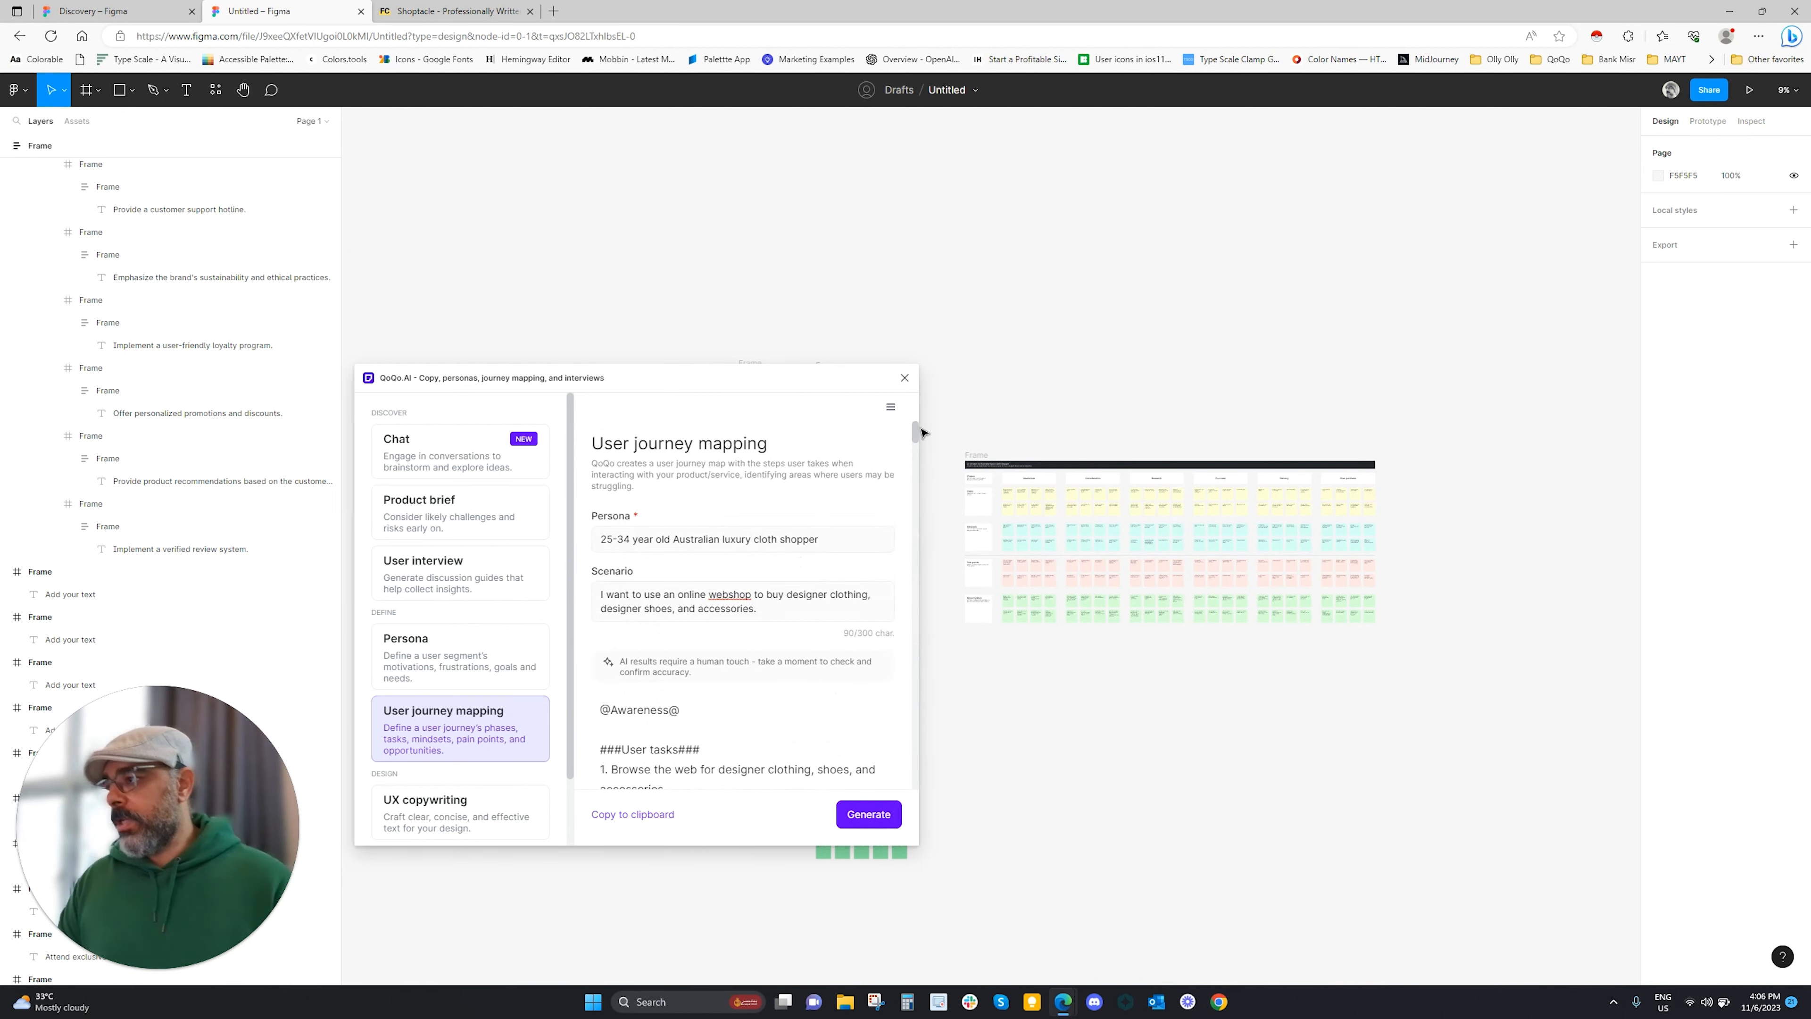
pyautogui.scroll(-3, 836, 622)
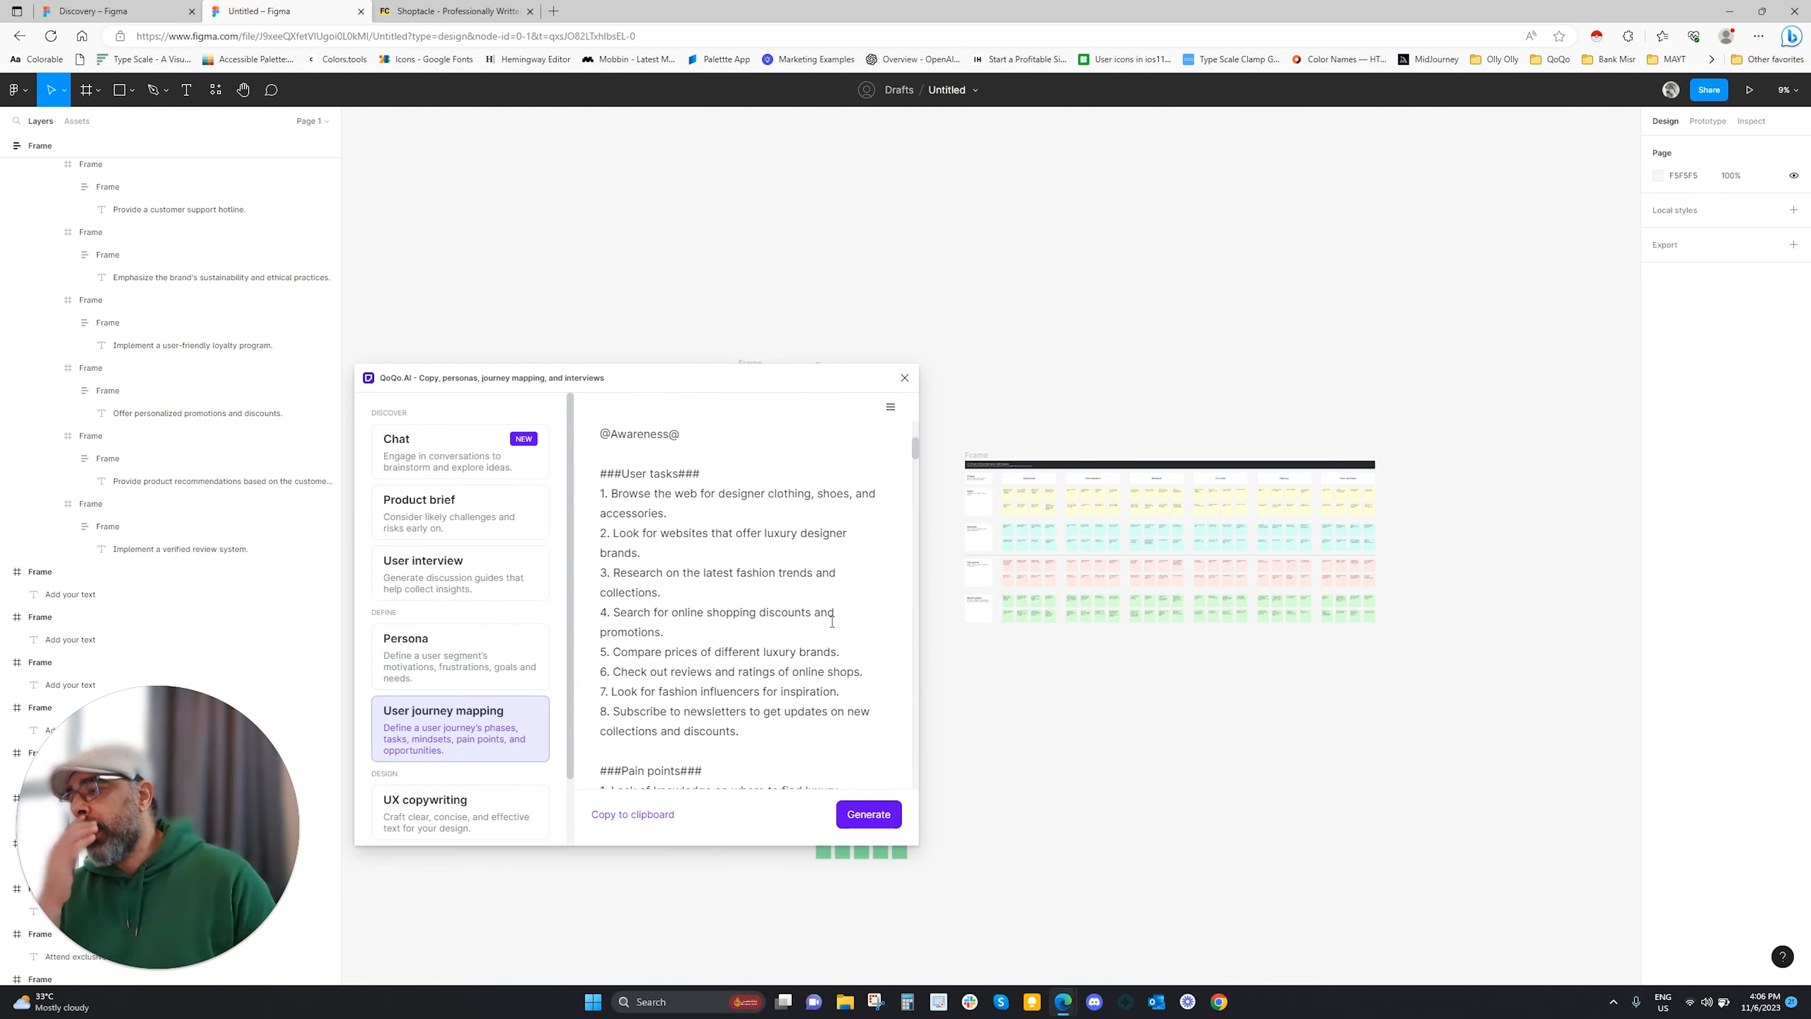
pyautogui.scroll(-15, 832, 617)
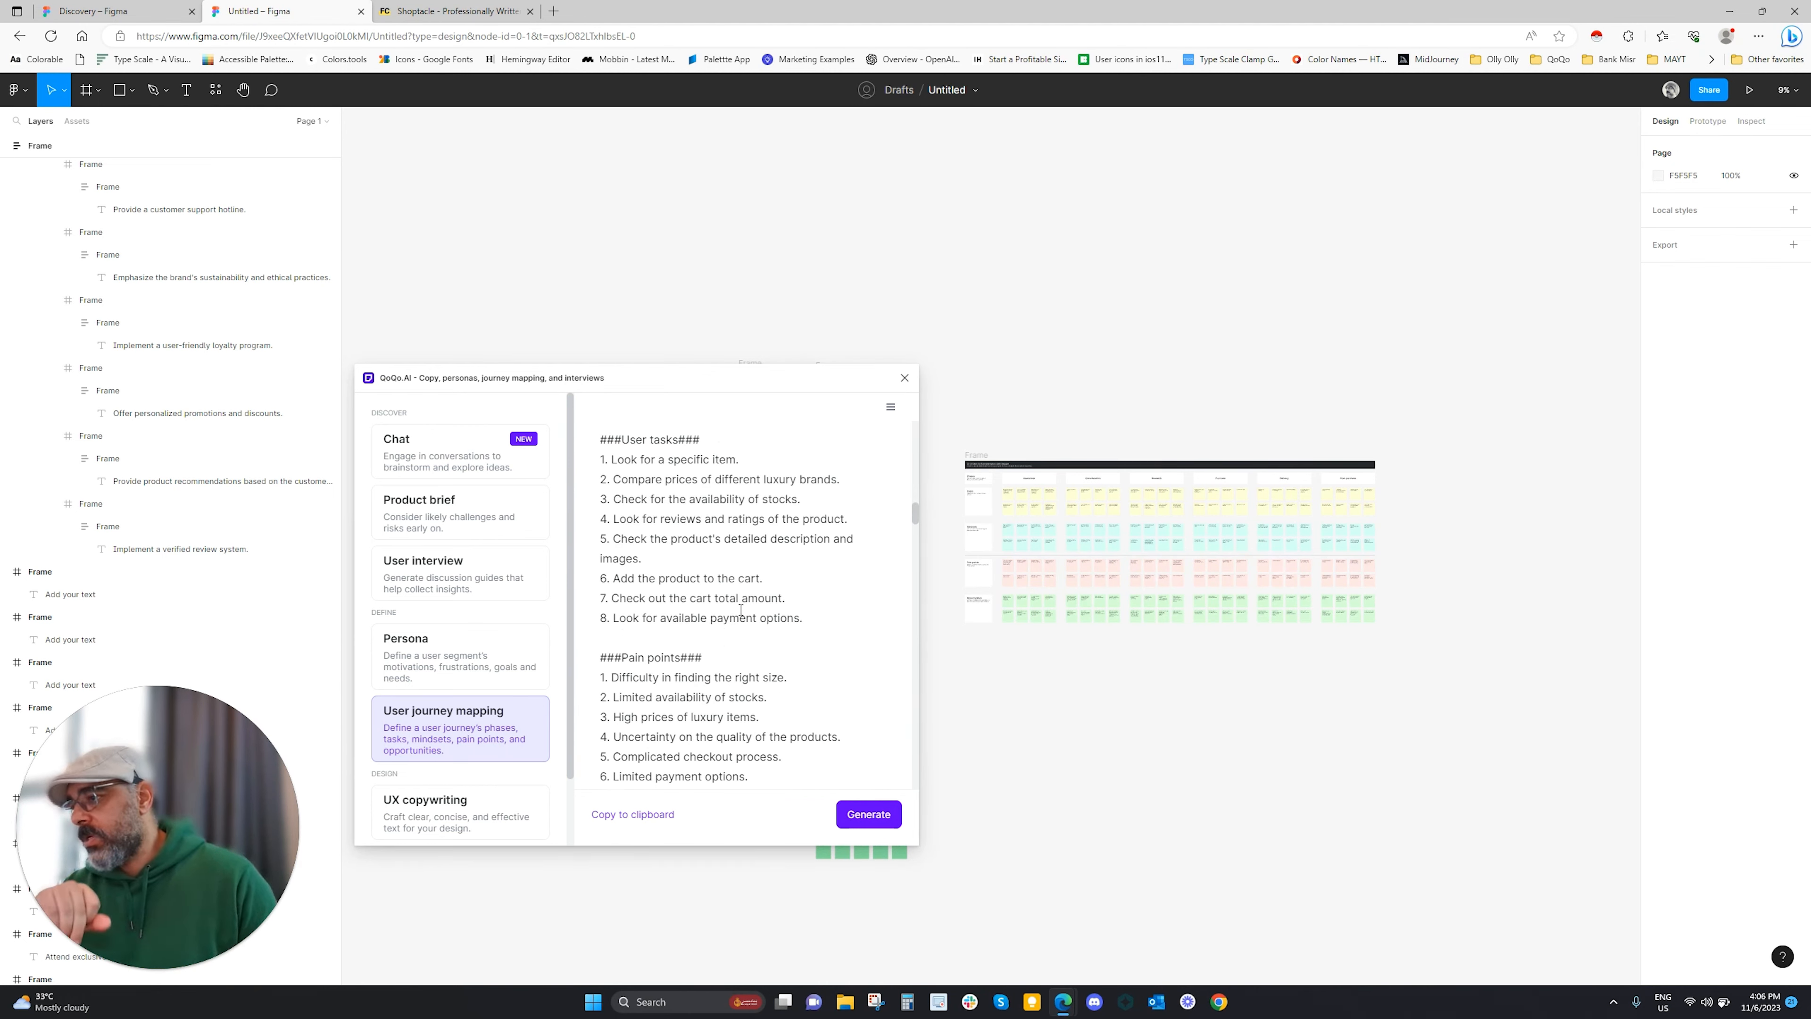
pyautogui.scroll(-4, 741, 611)
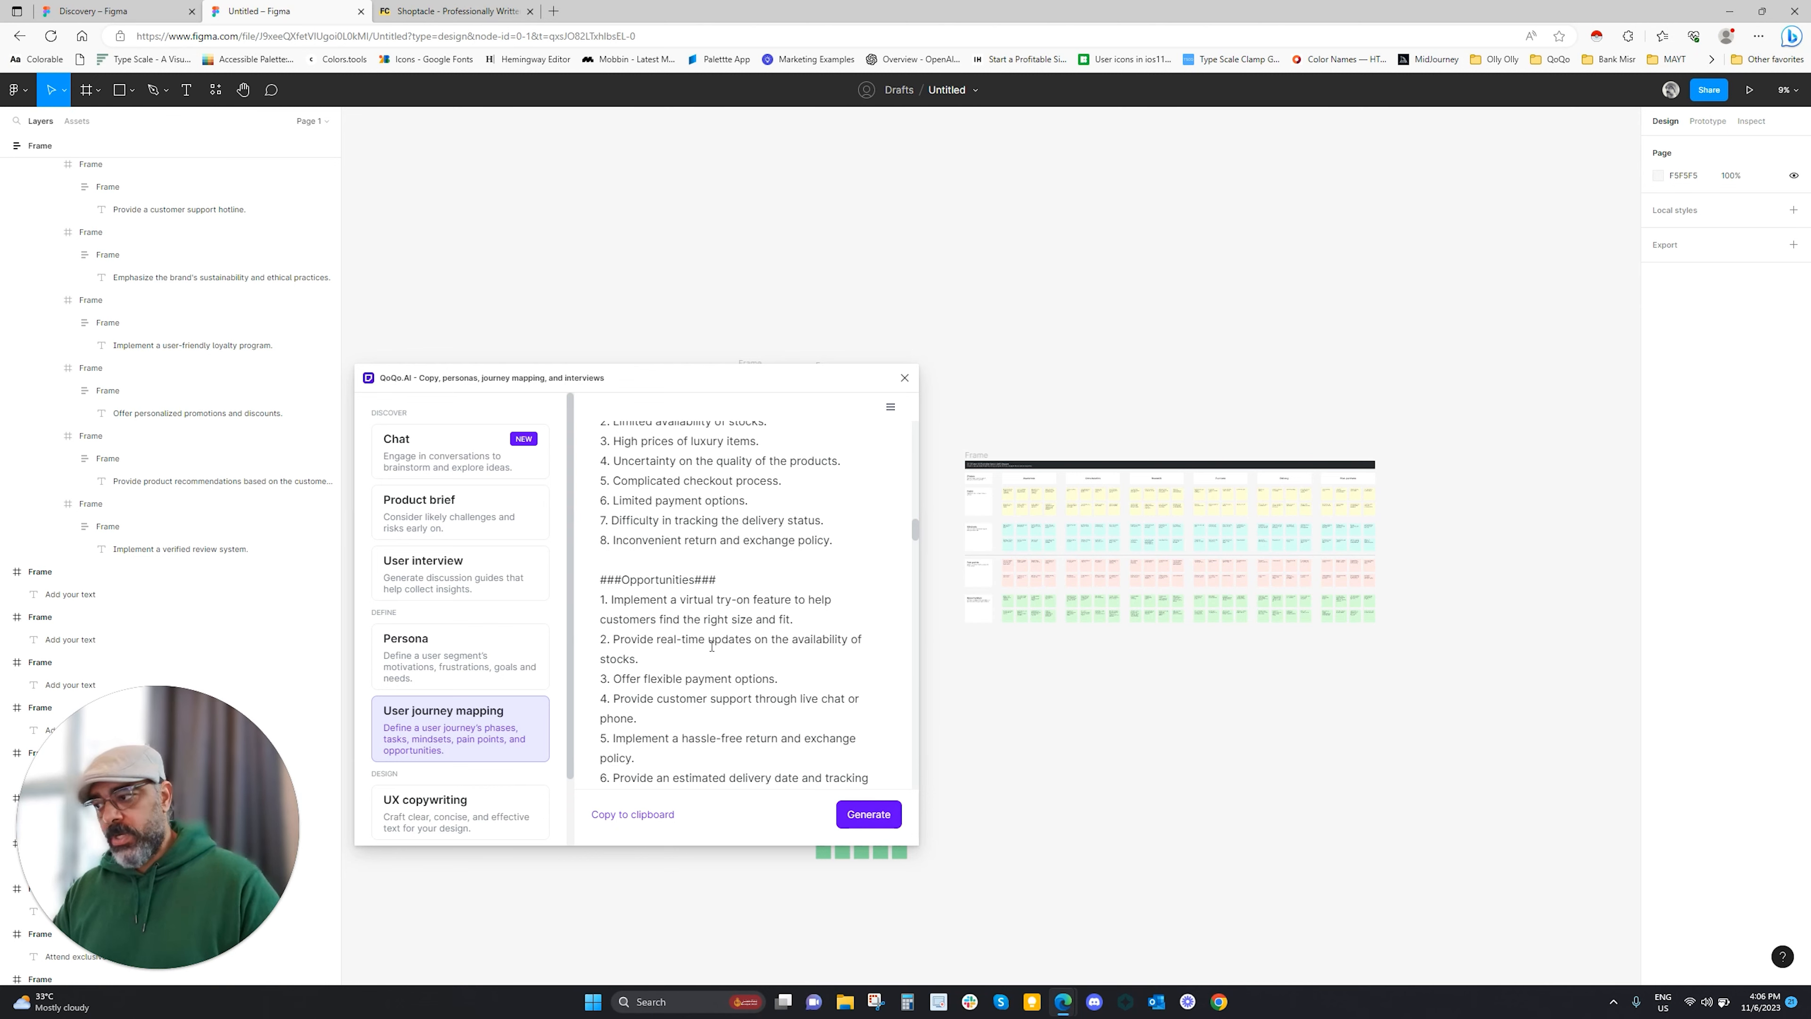
# Move the generated journey map frame farther away from the persona board, to about X 6074, Y 2495
pyautogui.scroll(2, 974, 516)
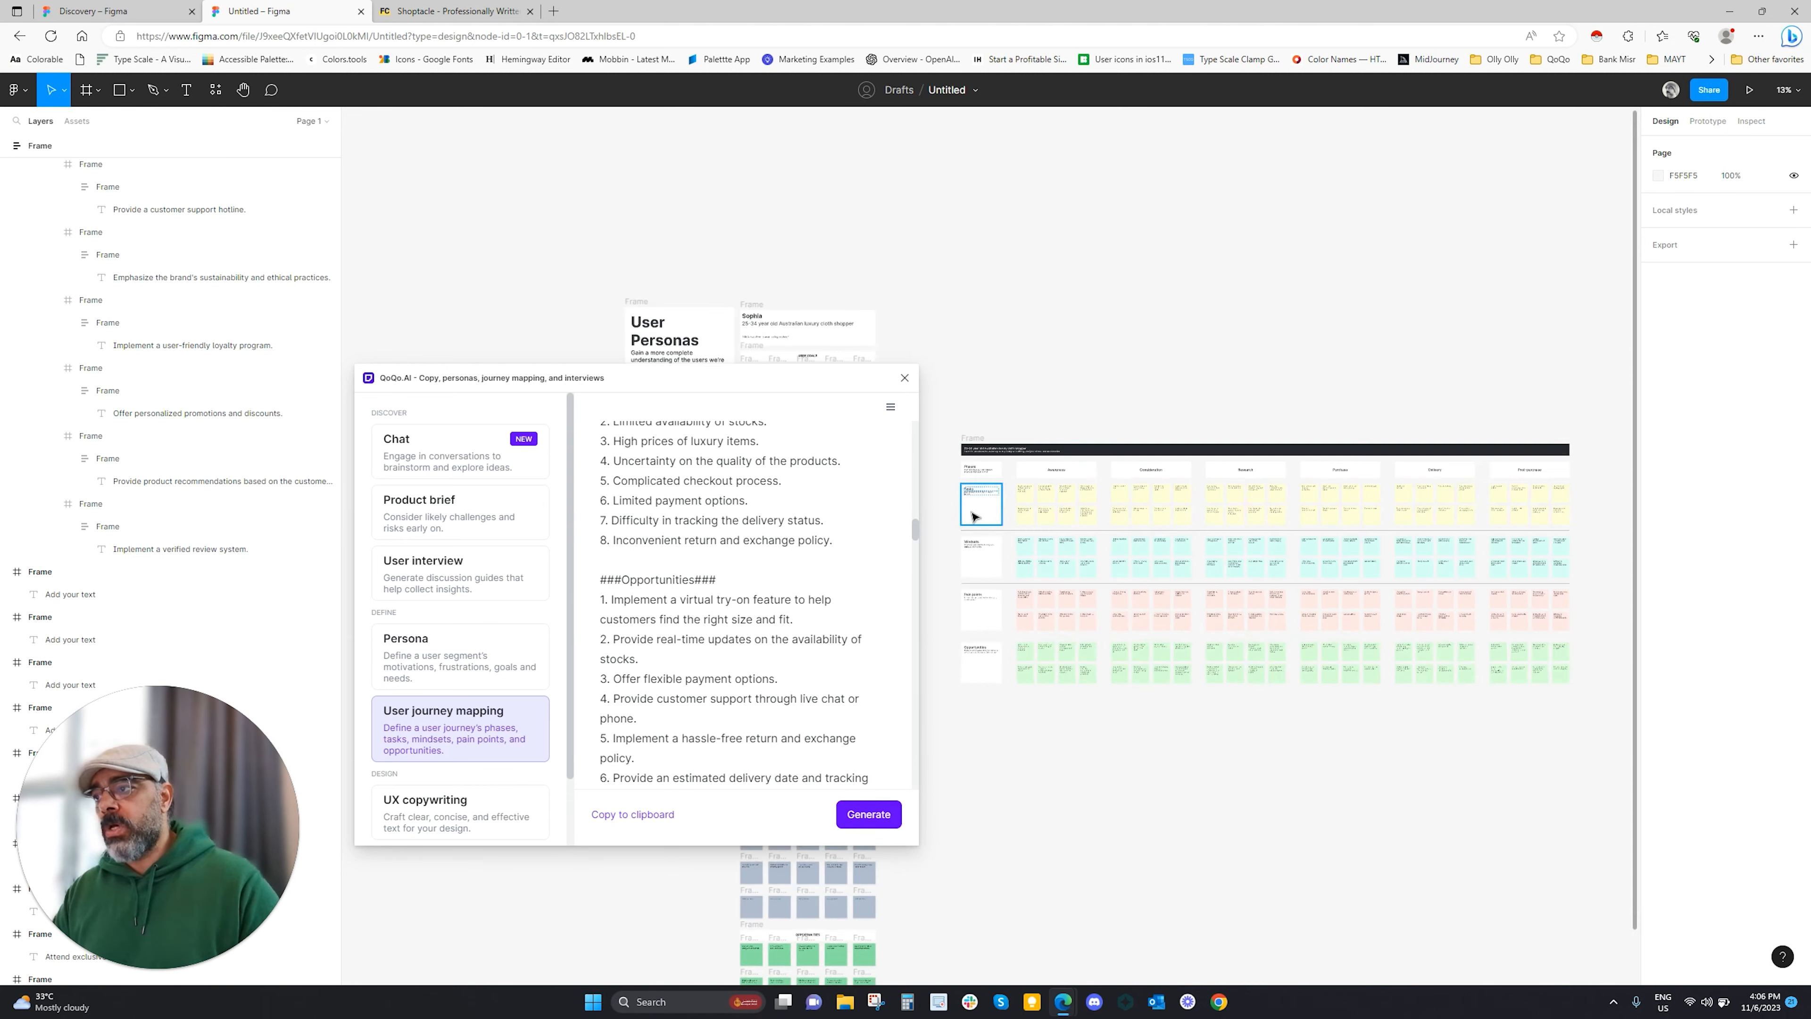
pyautogui.scroll(4, 974, 516)
pyautogui.click(977, 365)
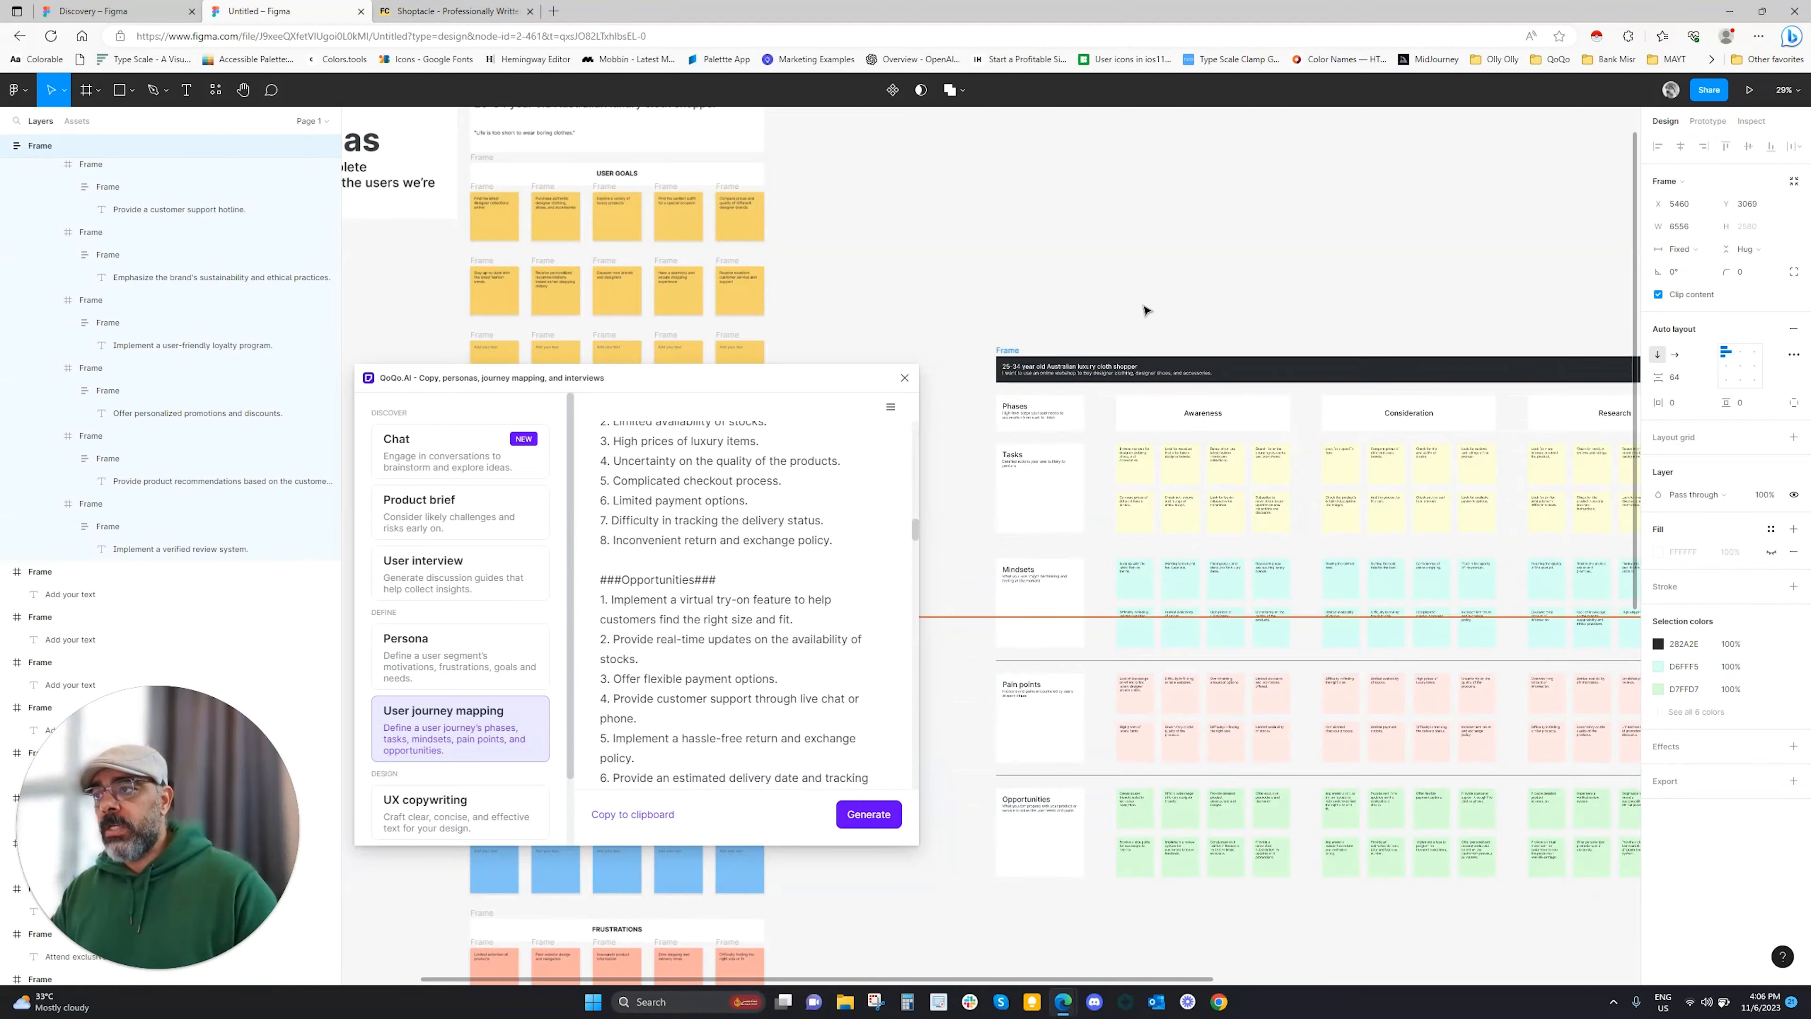
pyautogui.scroll(-2, 1145, 310)
pyautogui.scroll(2, 1284, 378)
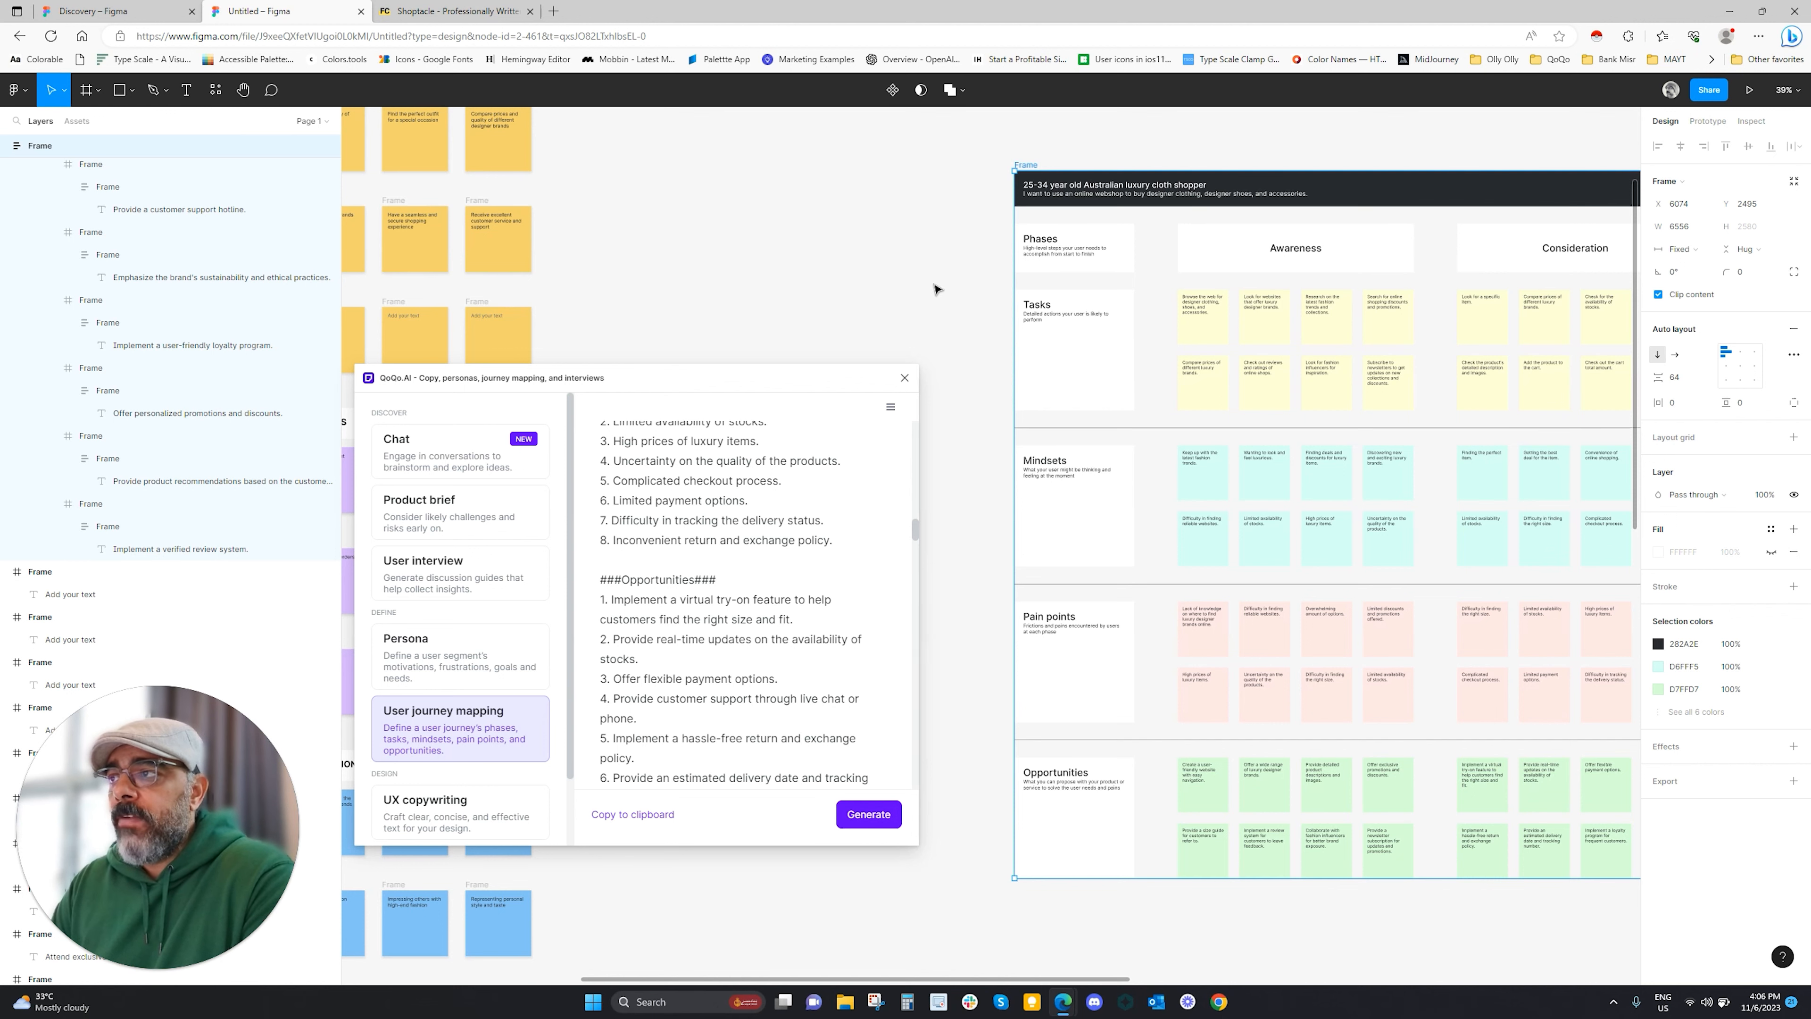
# Examine the generated journey map, reading the Opportunities notes and comparing its phases with the persona board
pyautogui.hscroll(3, 934, 288)
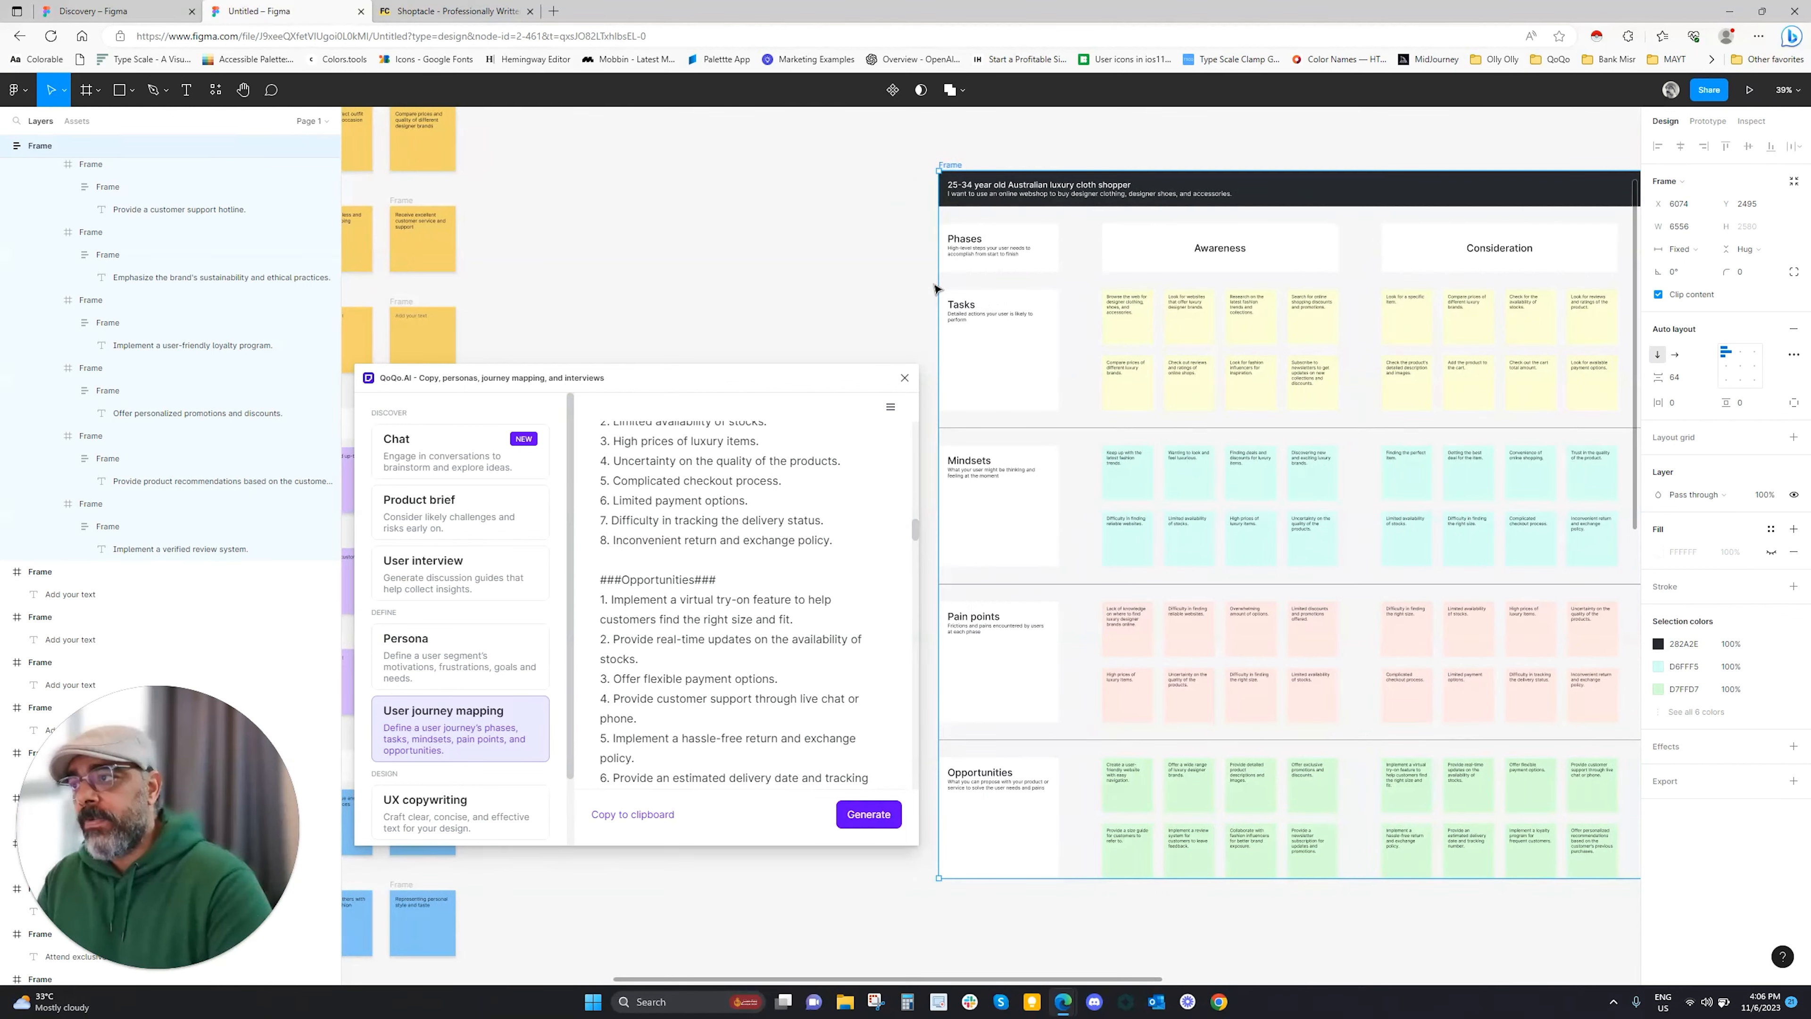
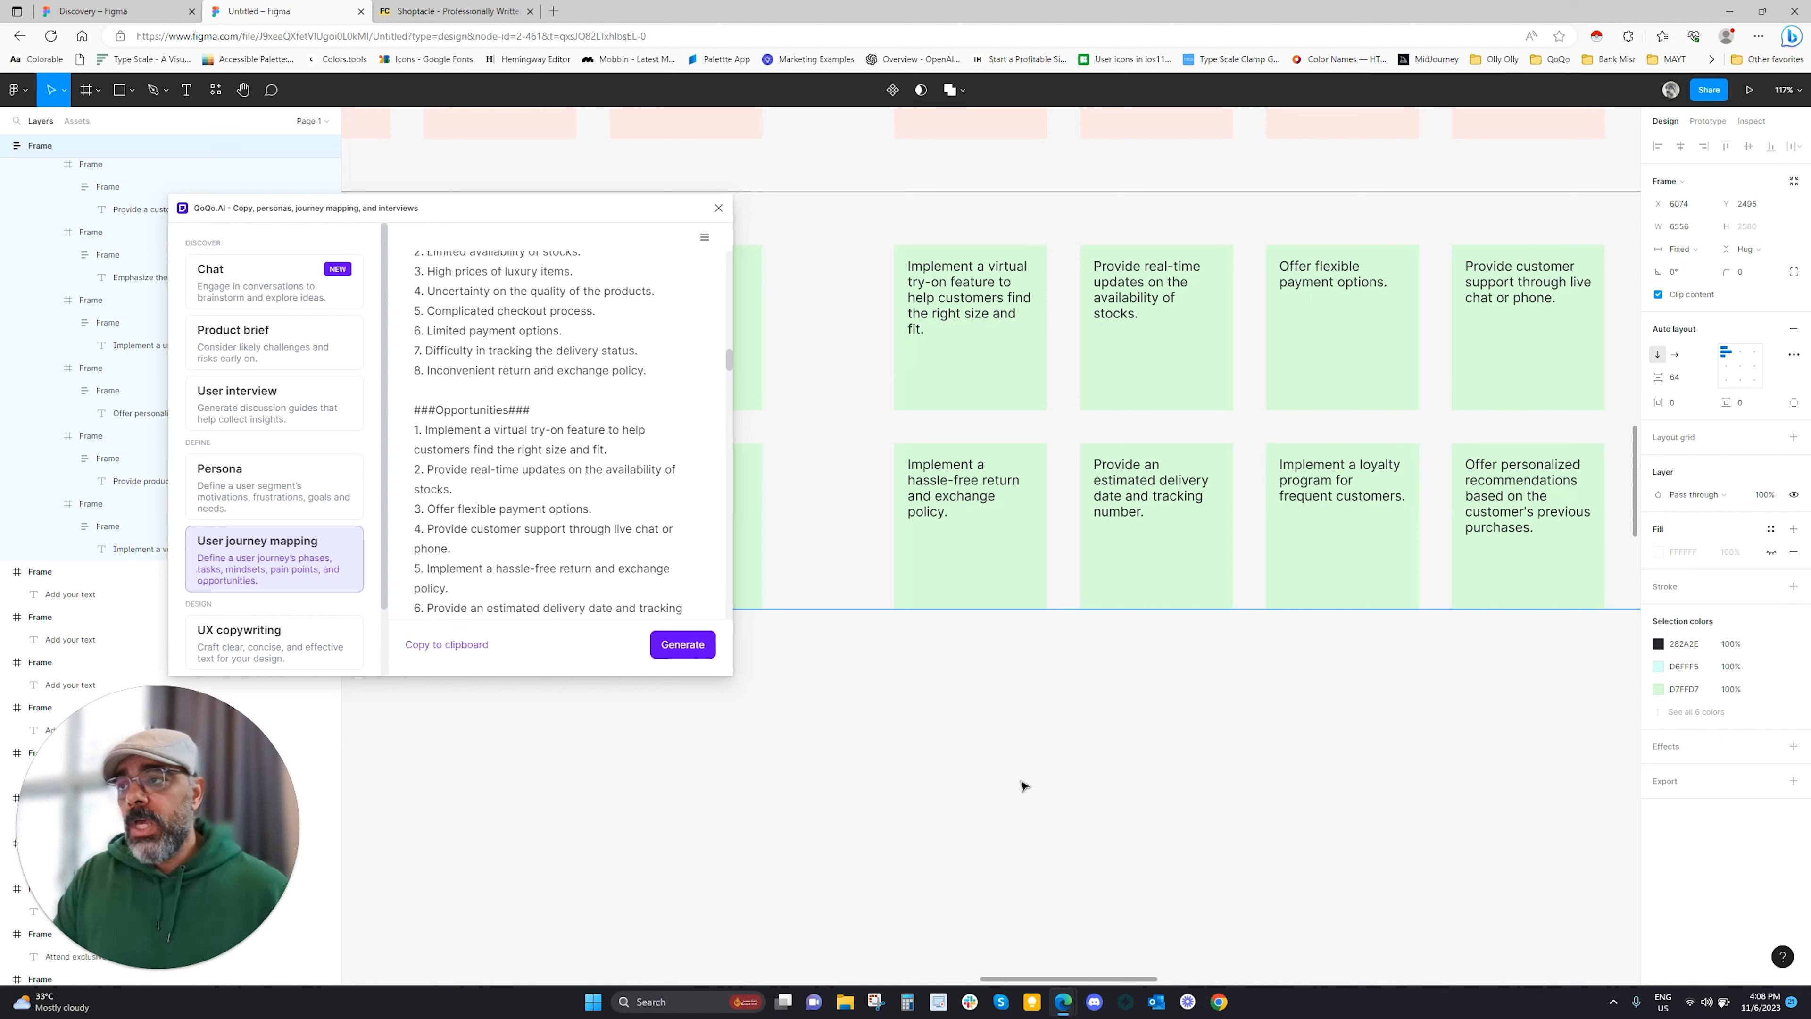
pyautogui.doubleClick(1343, 375)
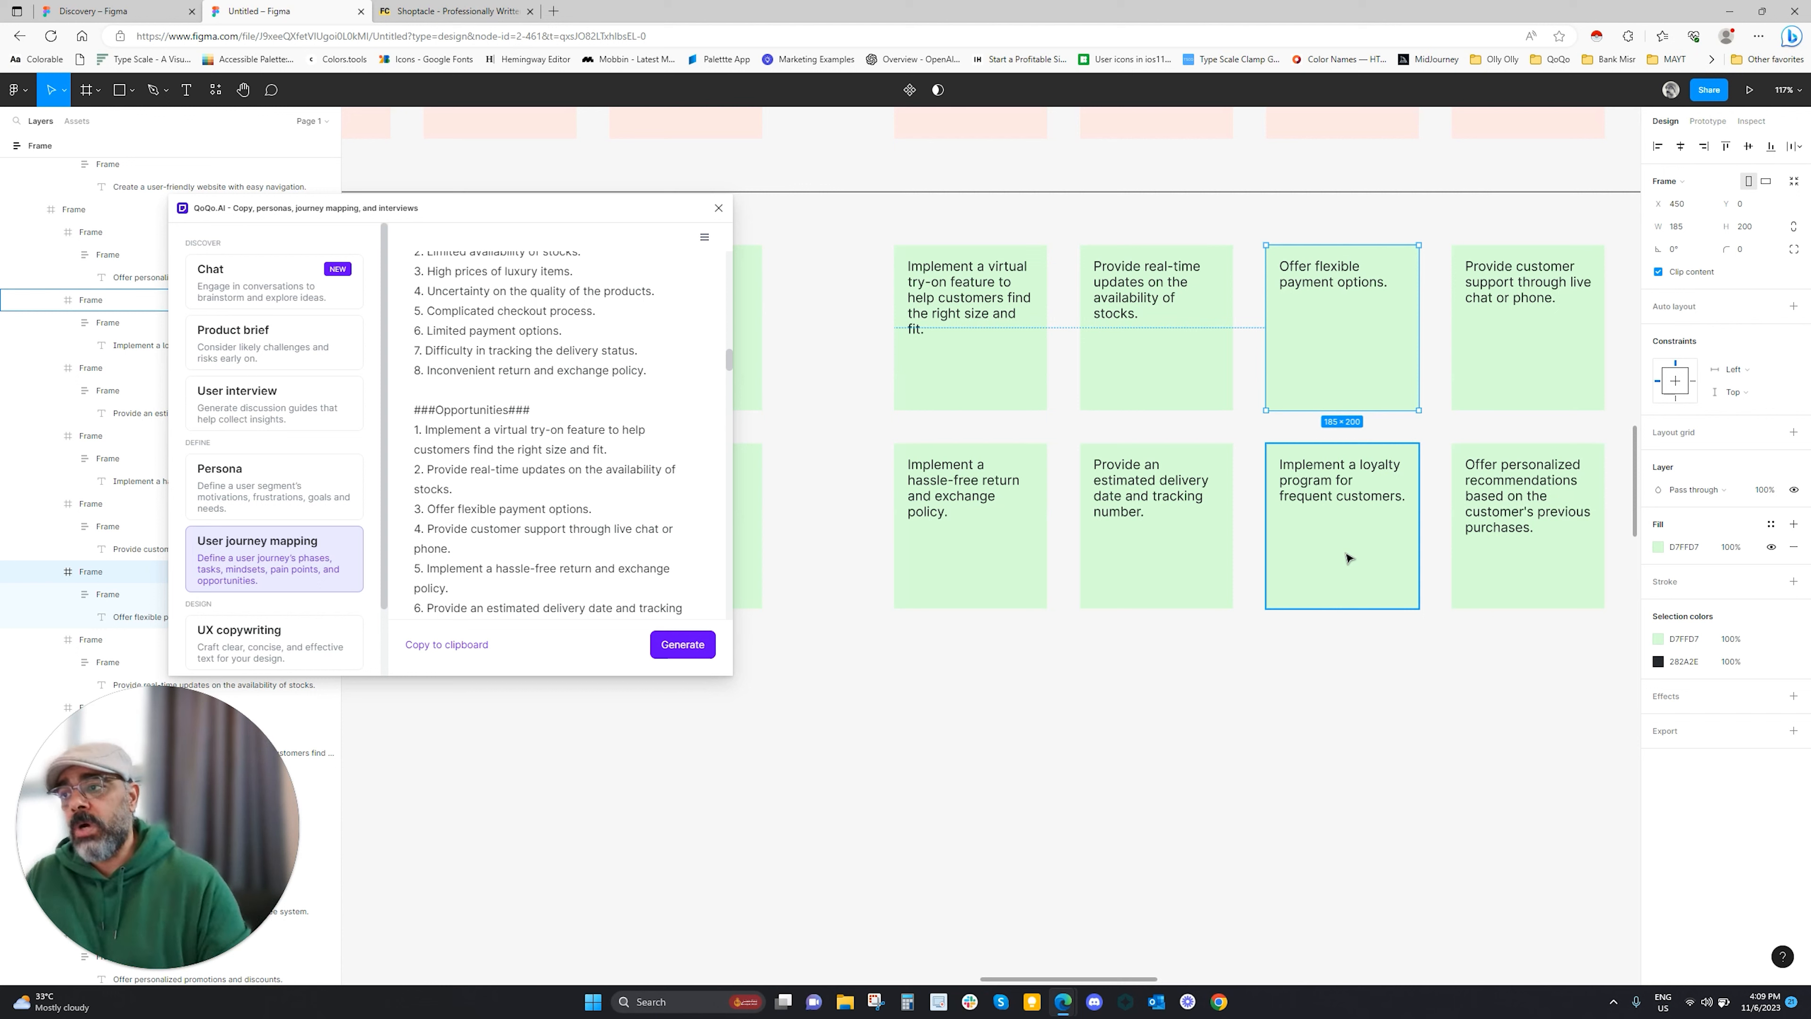
pyautogui.click(1292, 719)
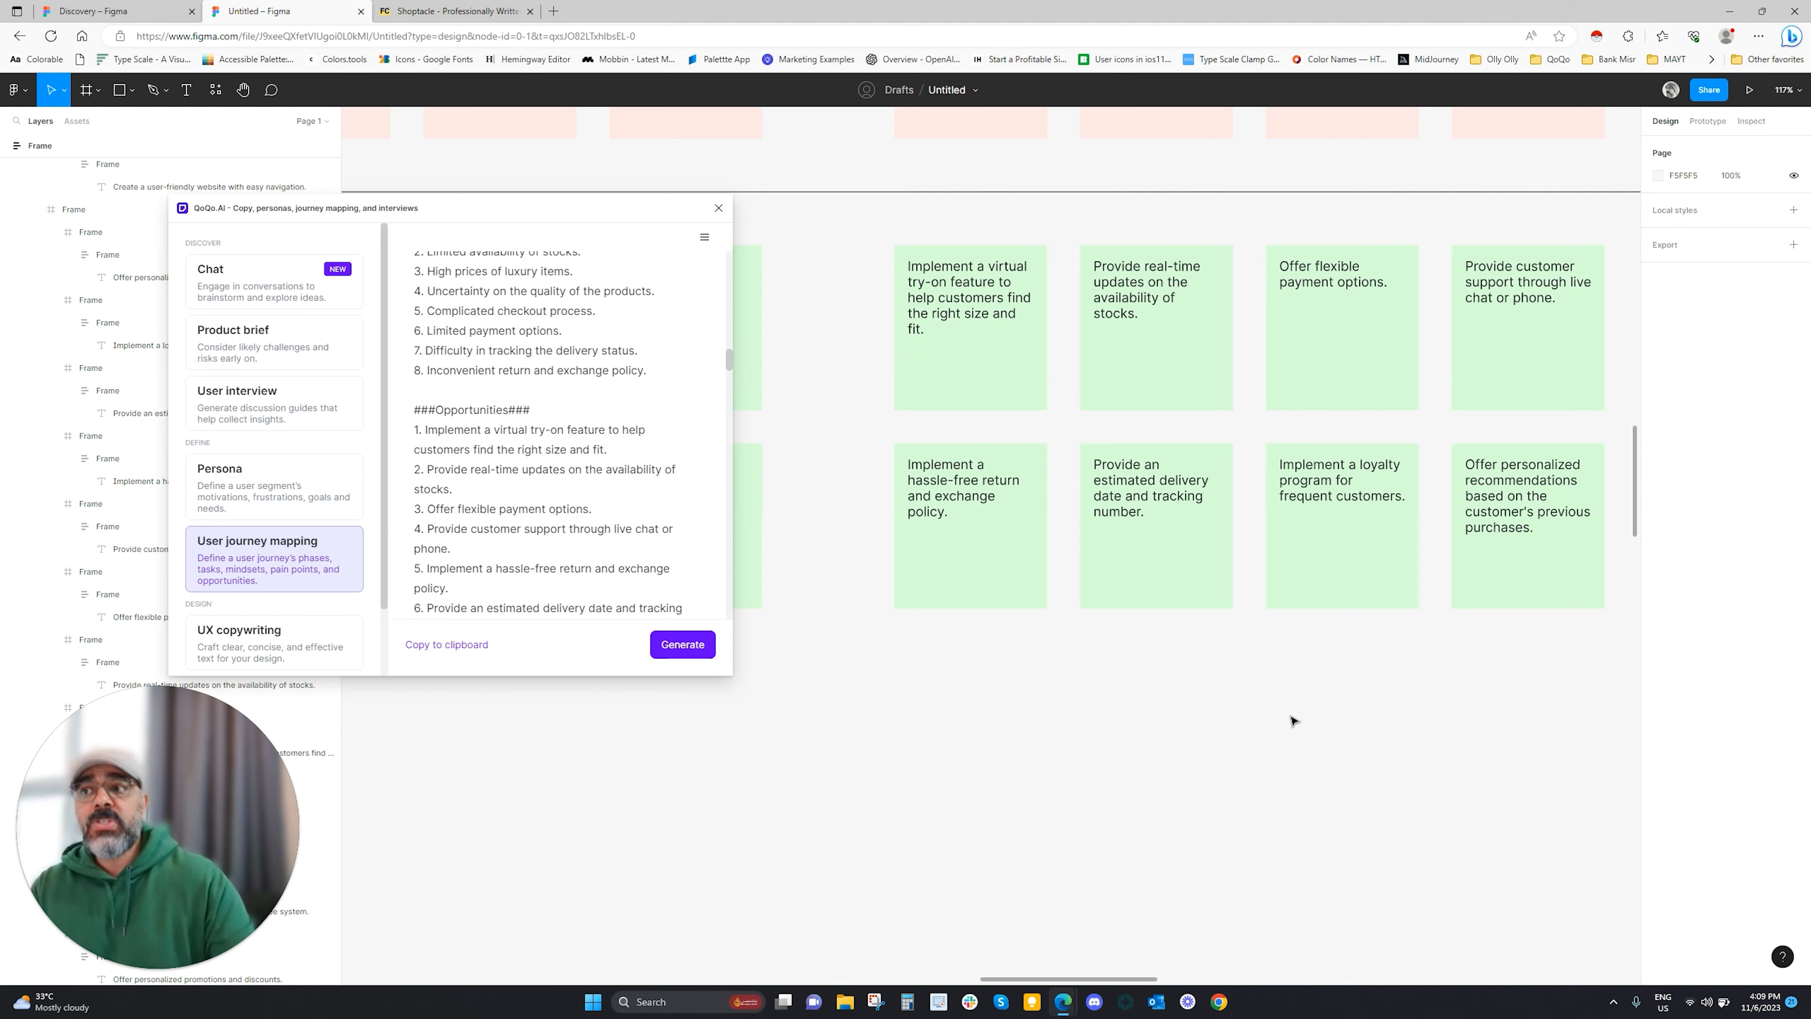
pyautogui.click(1333, 323)
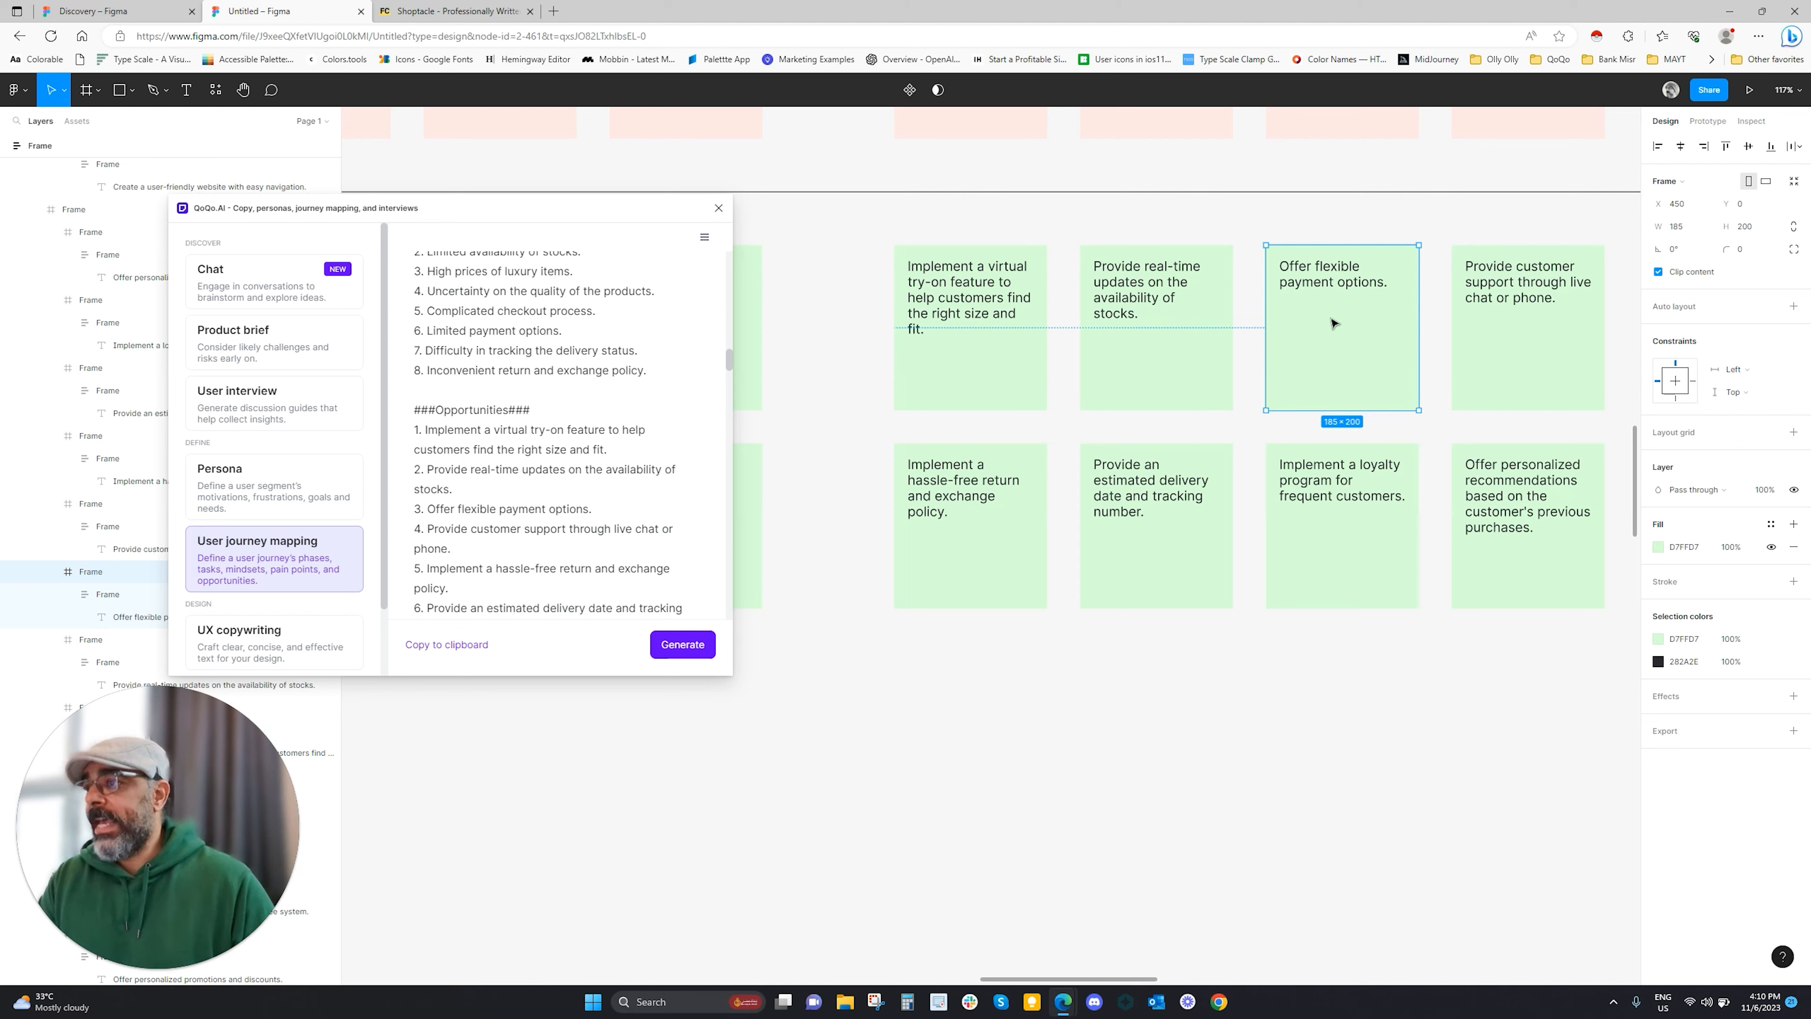
pyautogui.click(1180, 882)
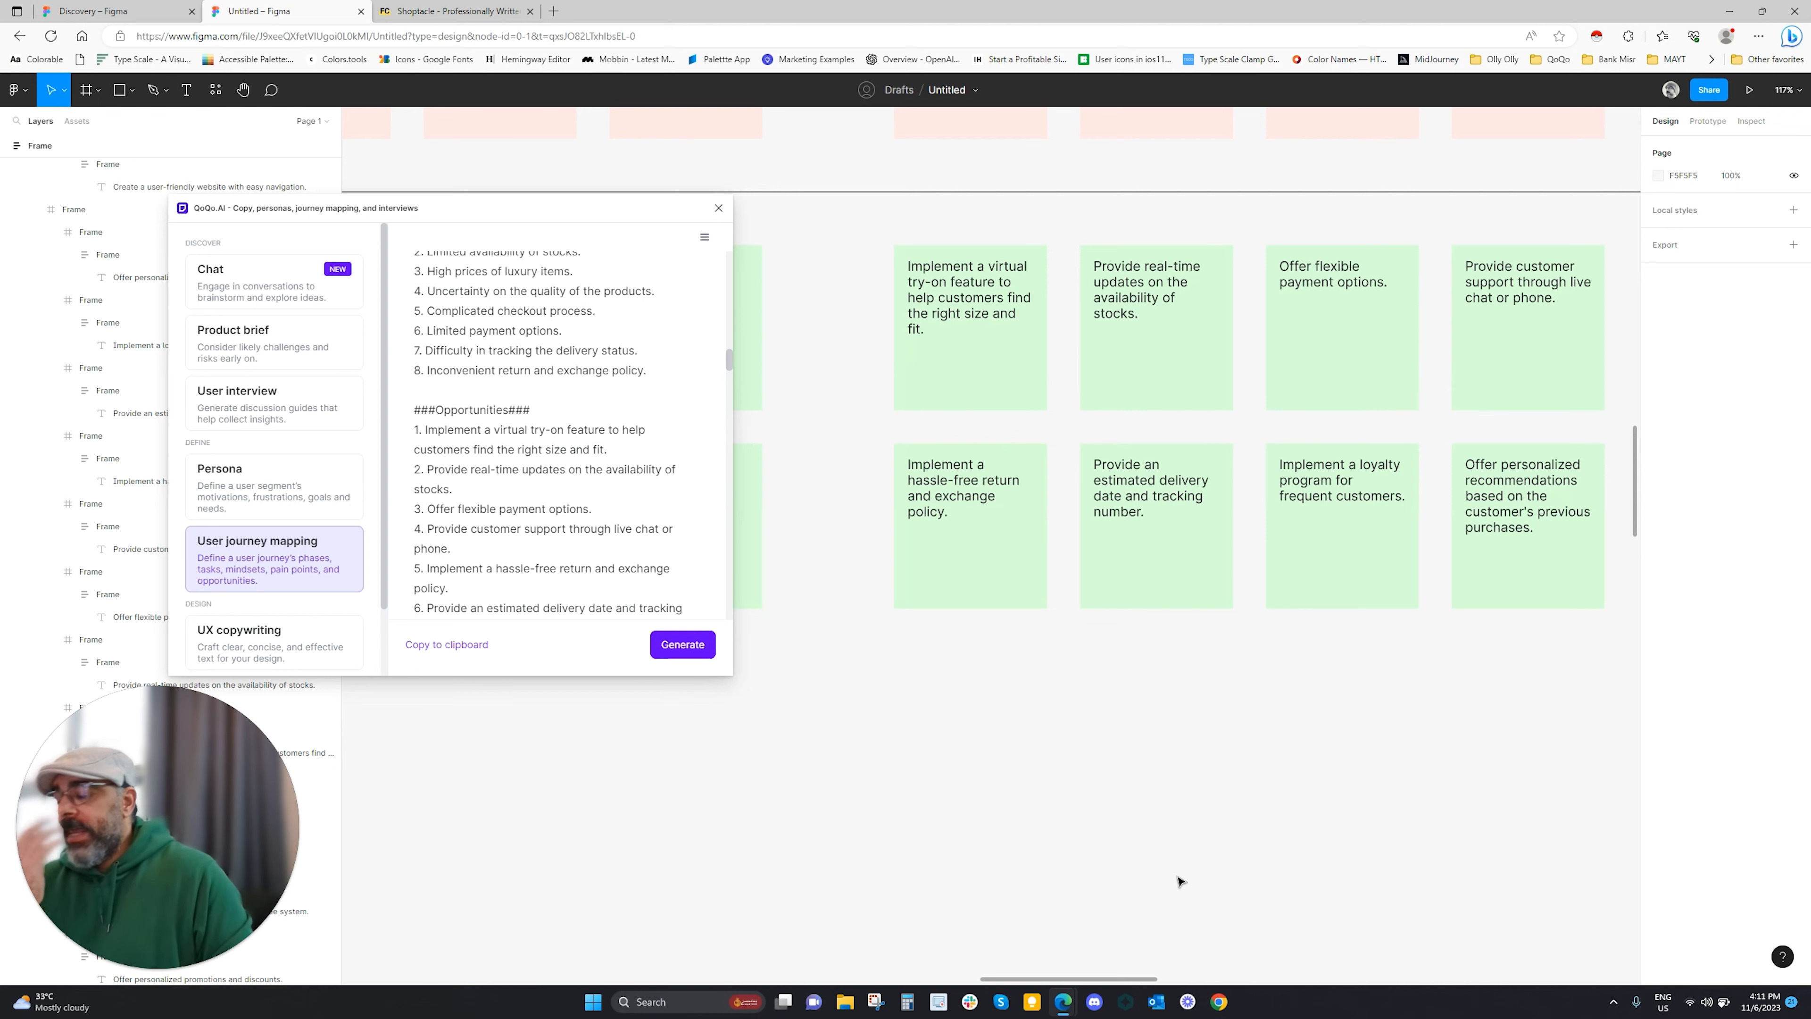
pyautogui.scroll(-10, 1106, 831)
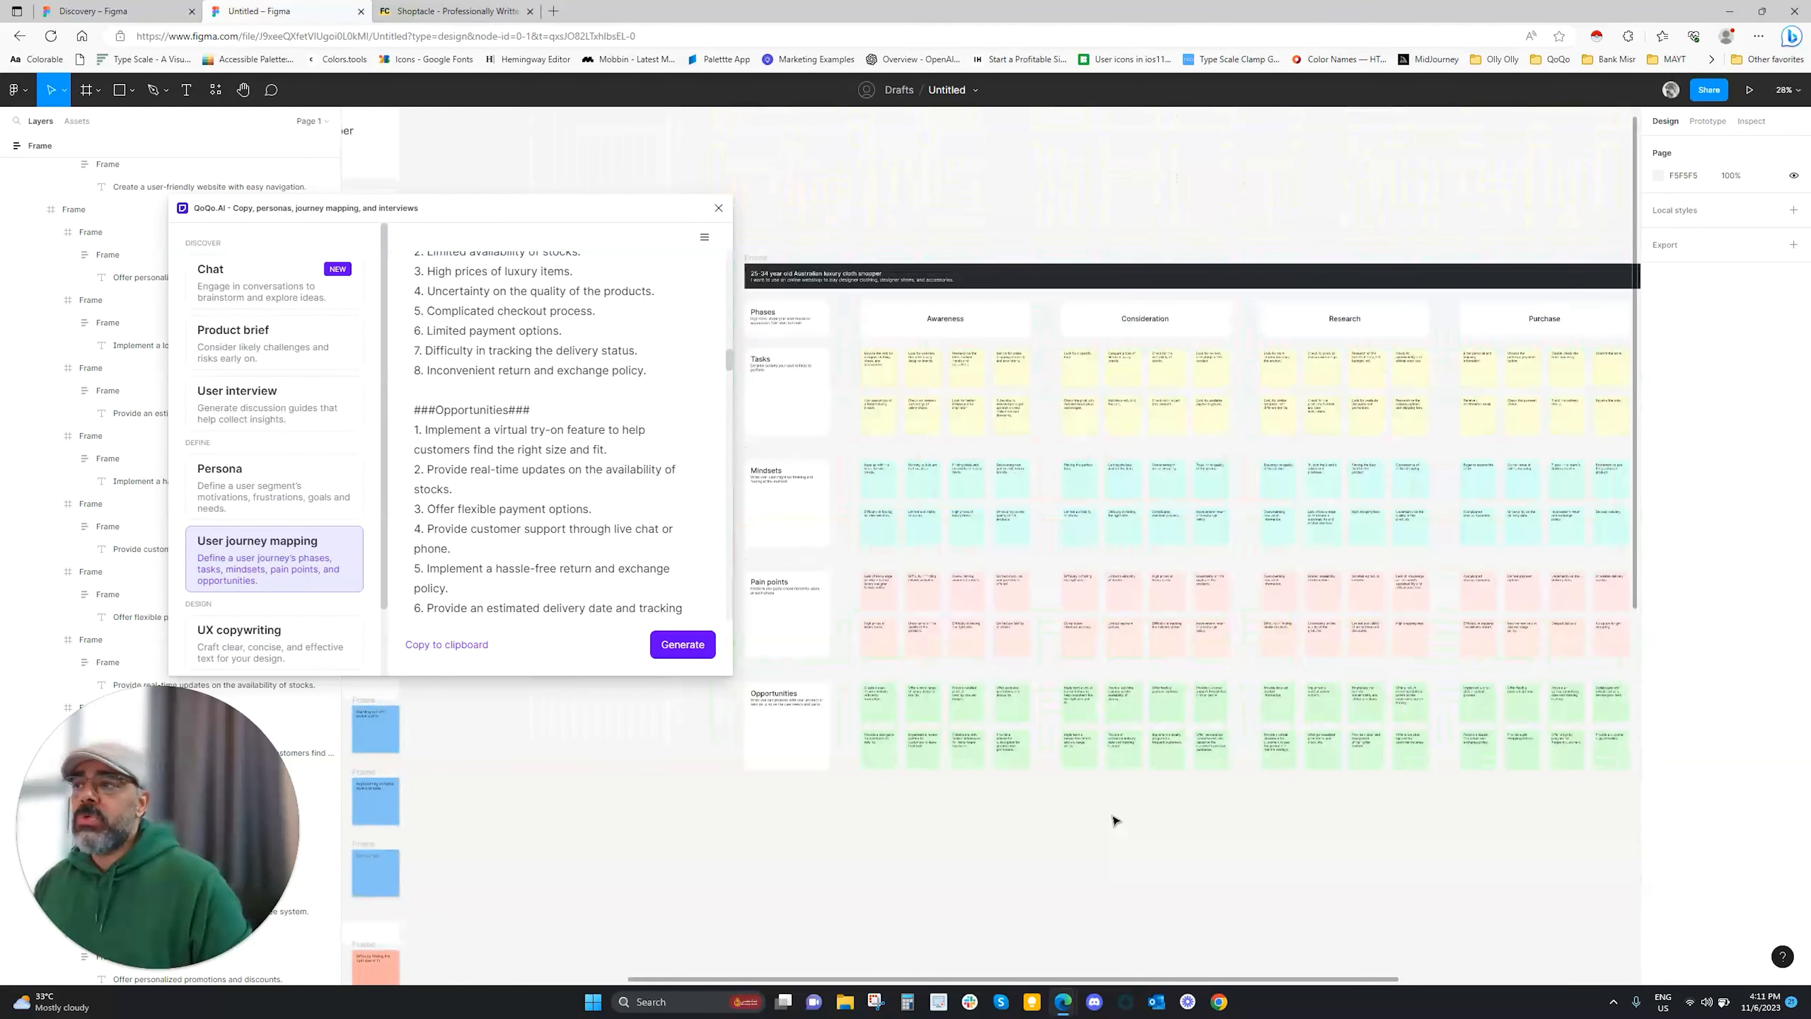
pyautogui.hscroll(-10, 1116, 821)
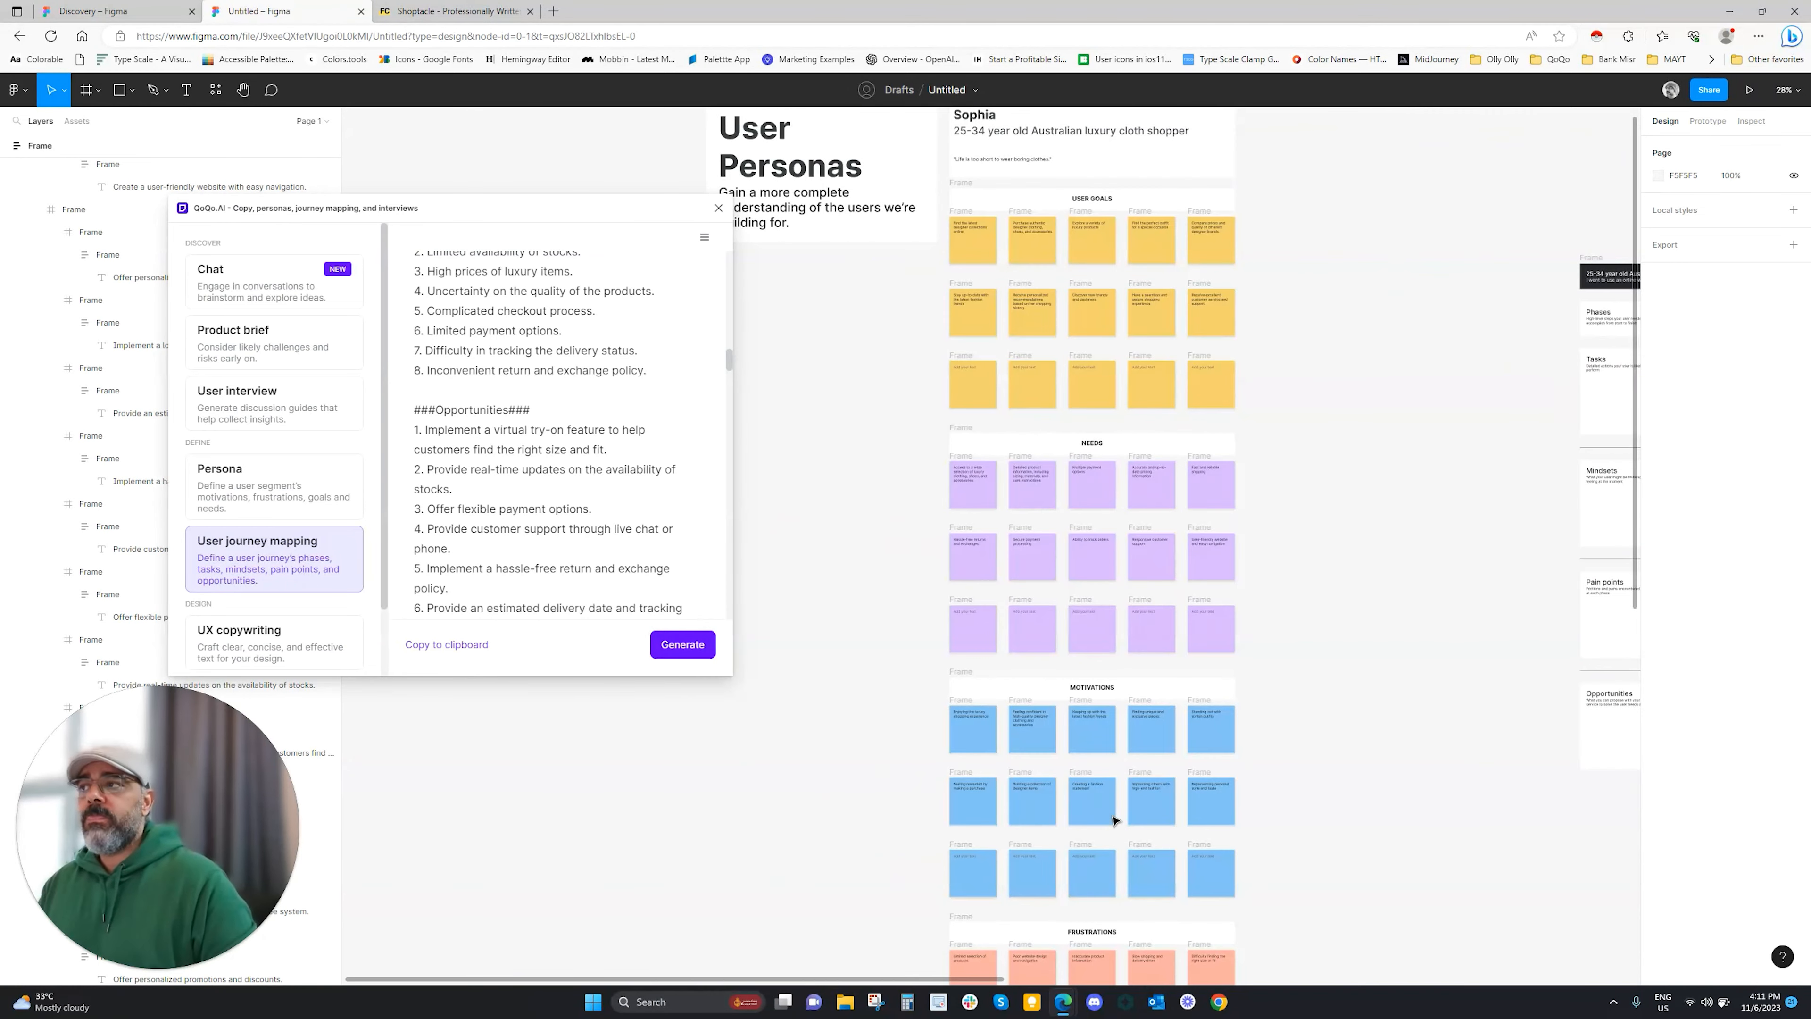
pyautogui.hscroll(10, 1116, 821)
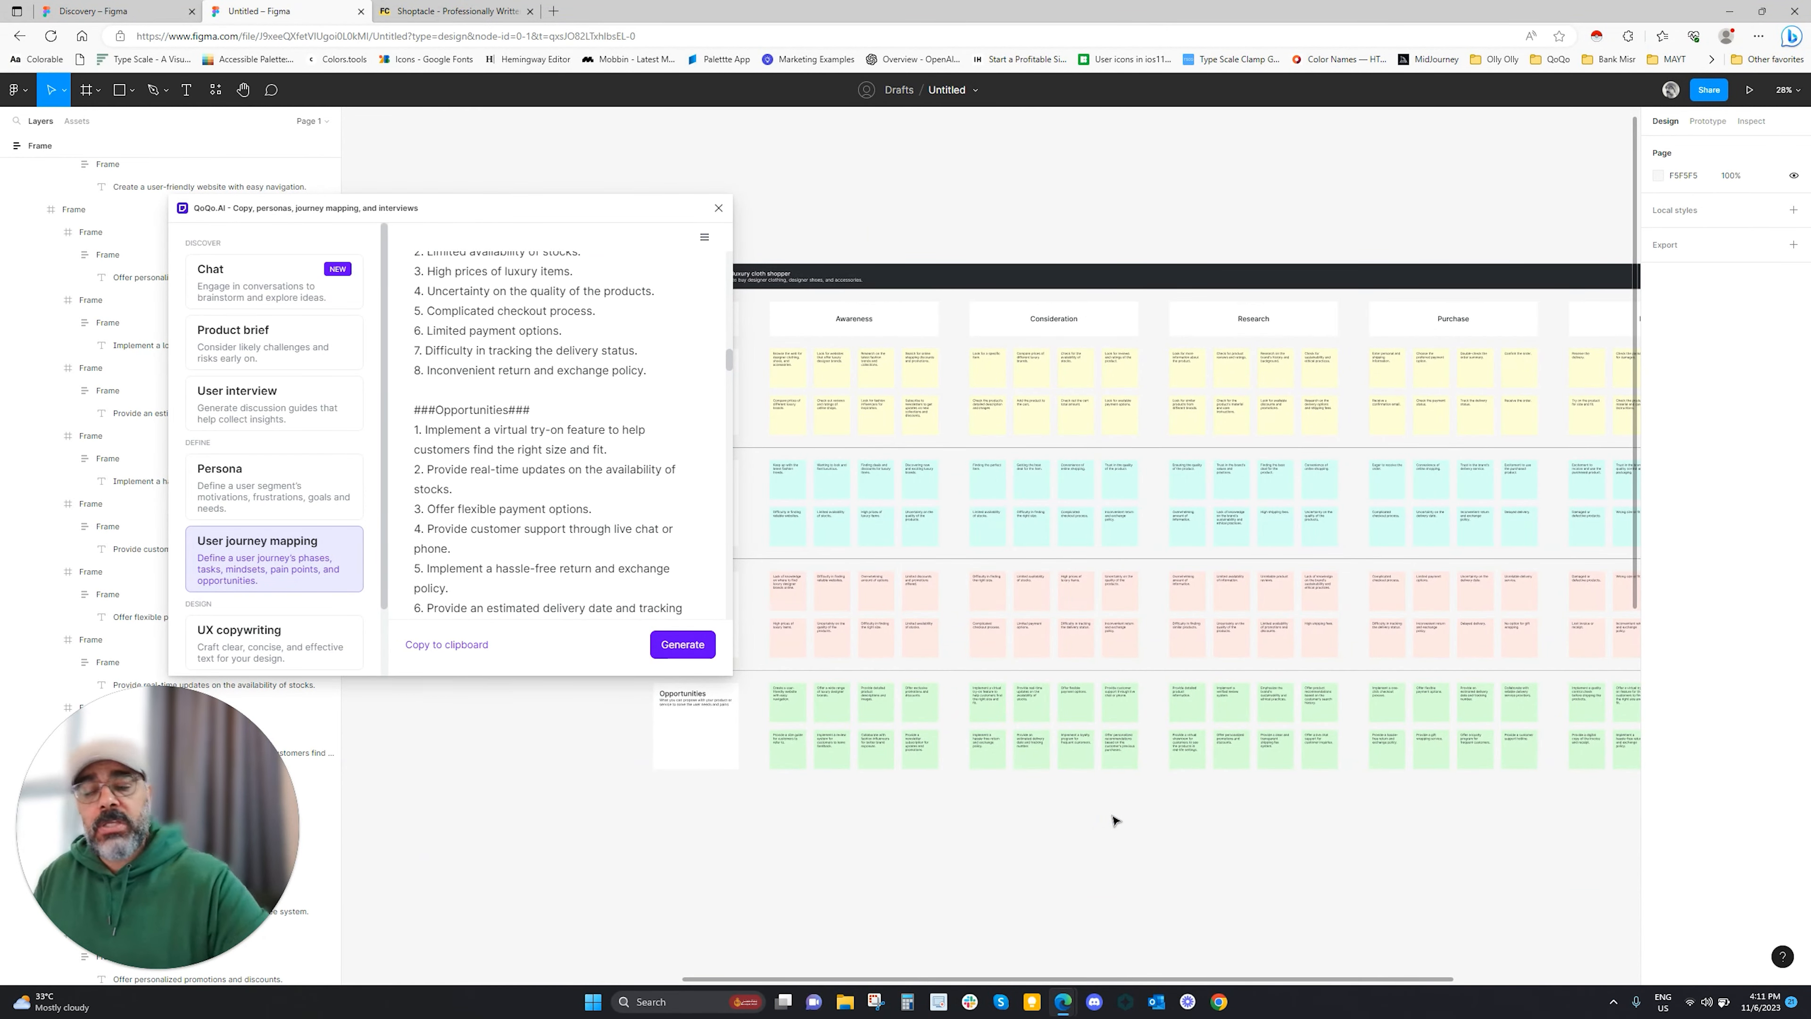
pyautogui.hscroll(-2, 1116, 821)
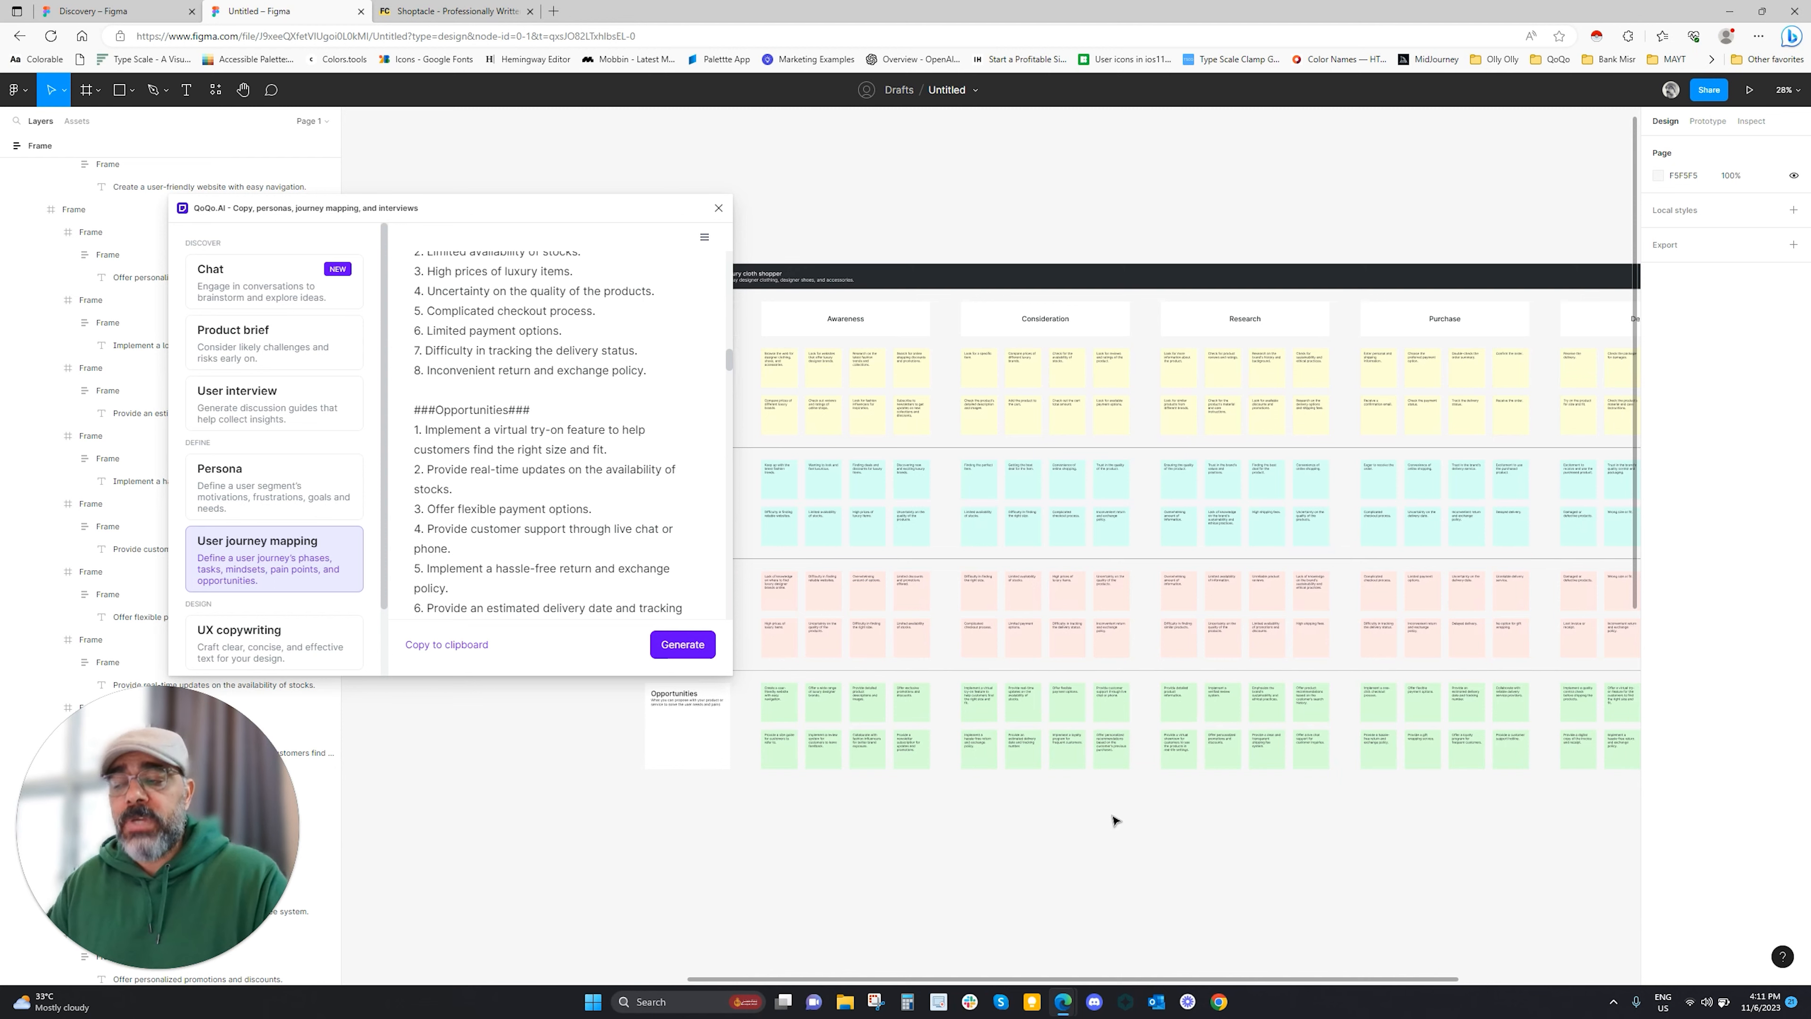
pyautogui.hscroll(2, 1116, 821)
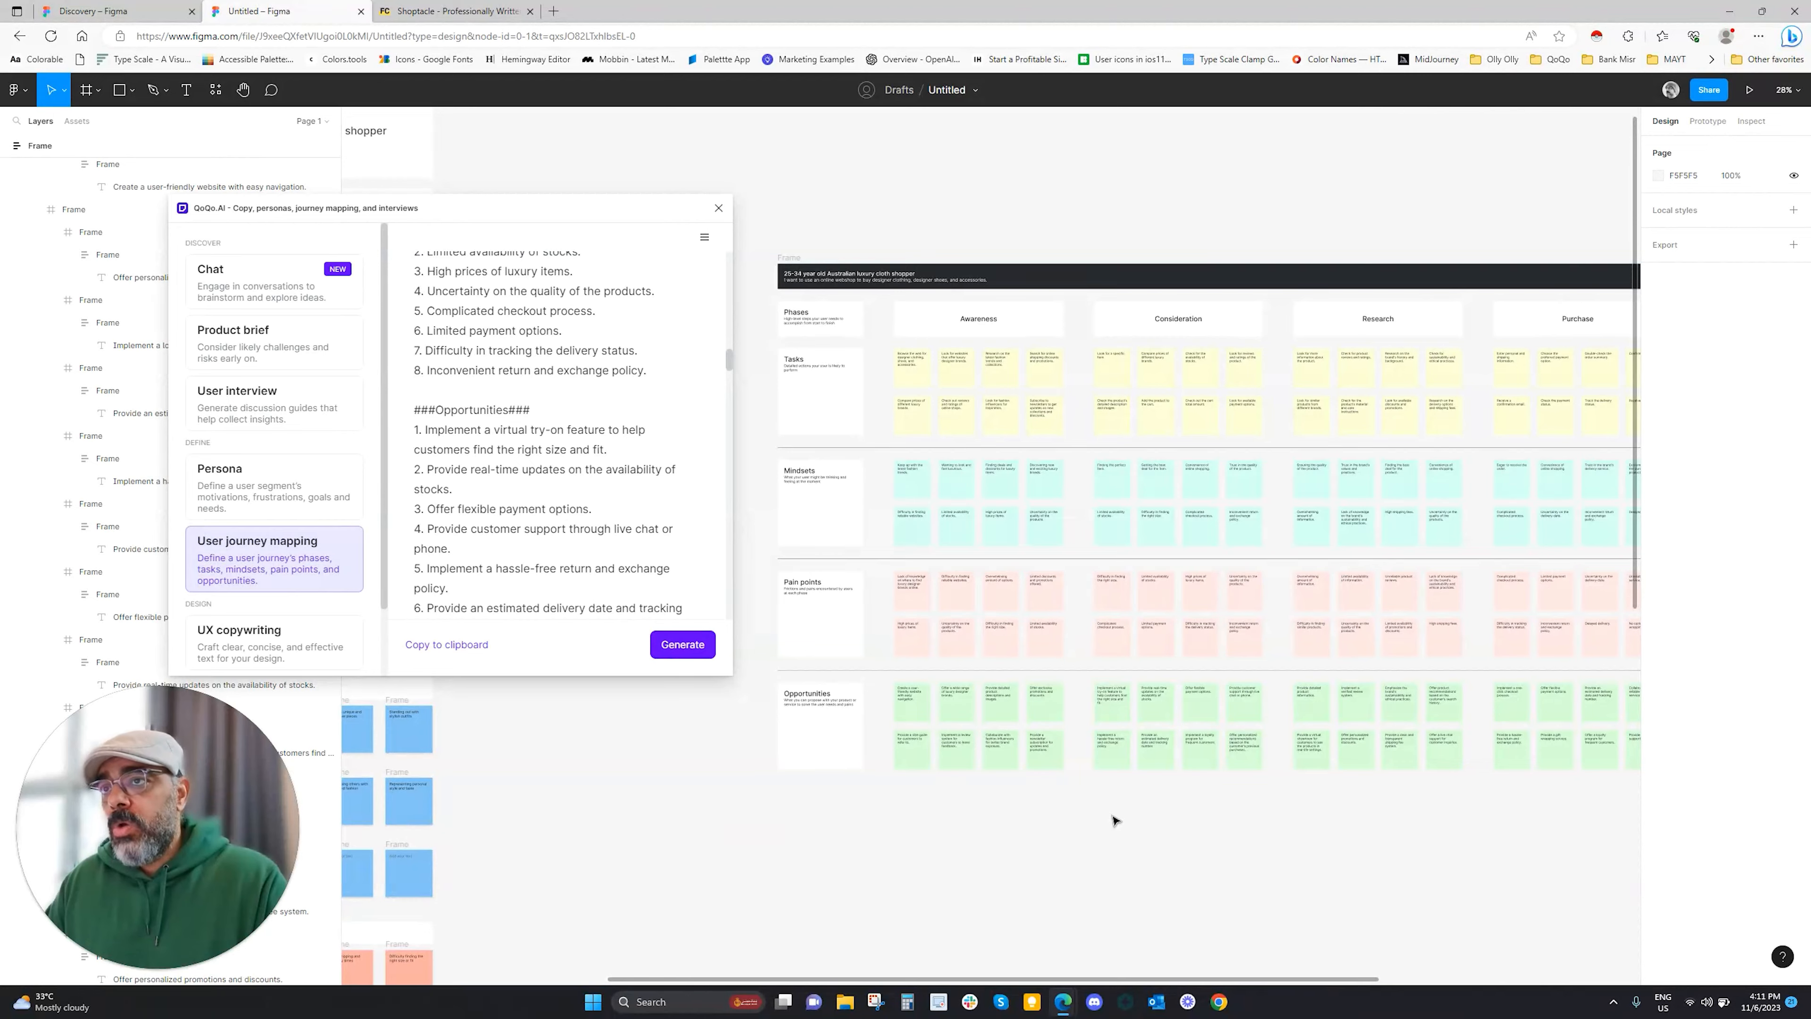
pyautogui.hscroll(5, 1116, 820)
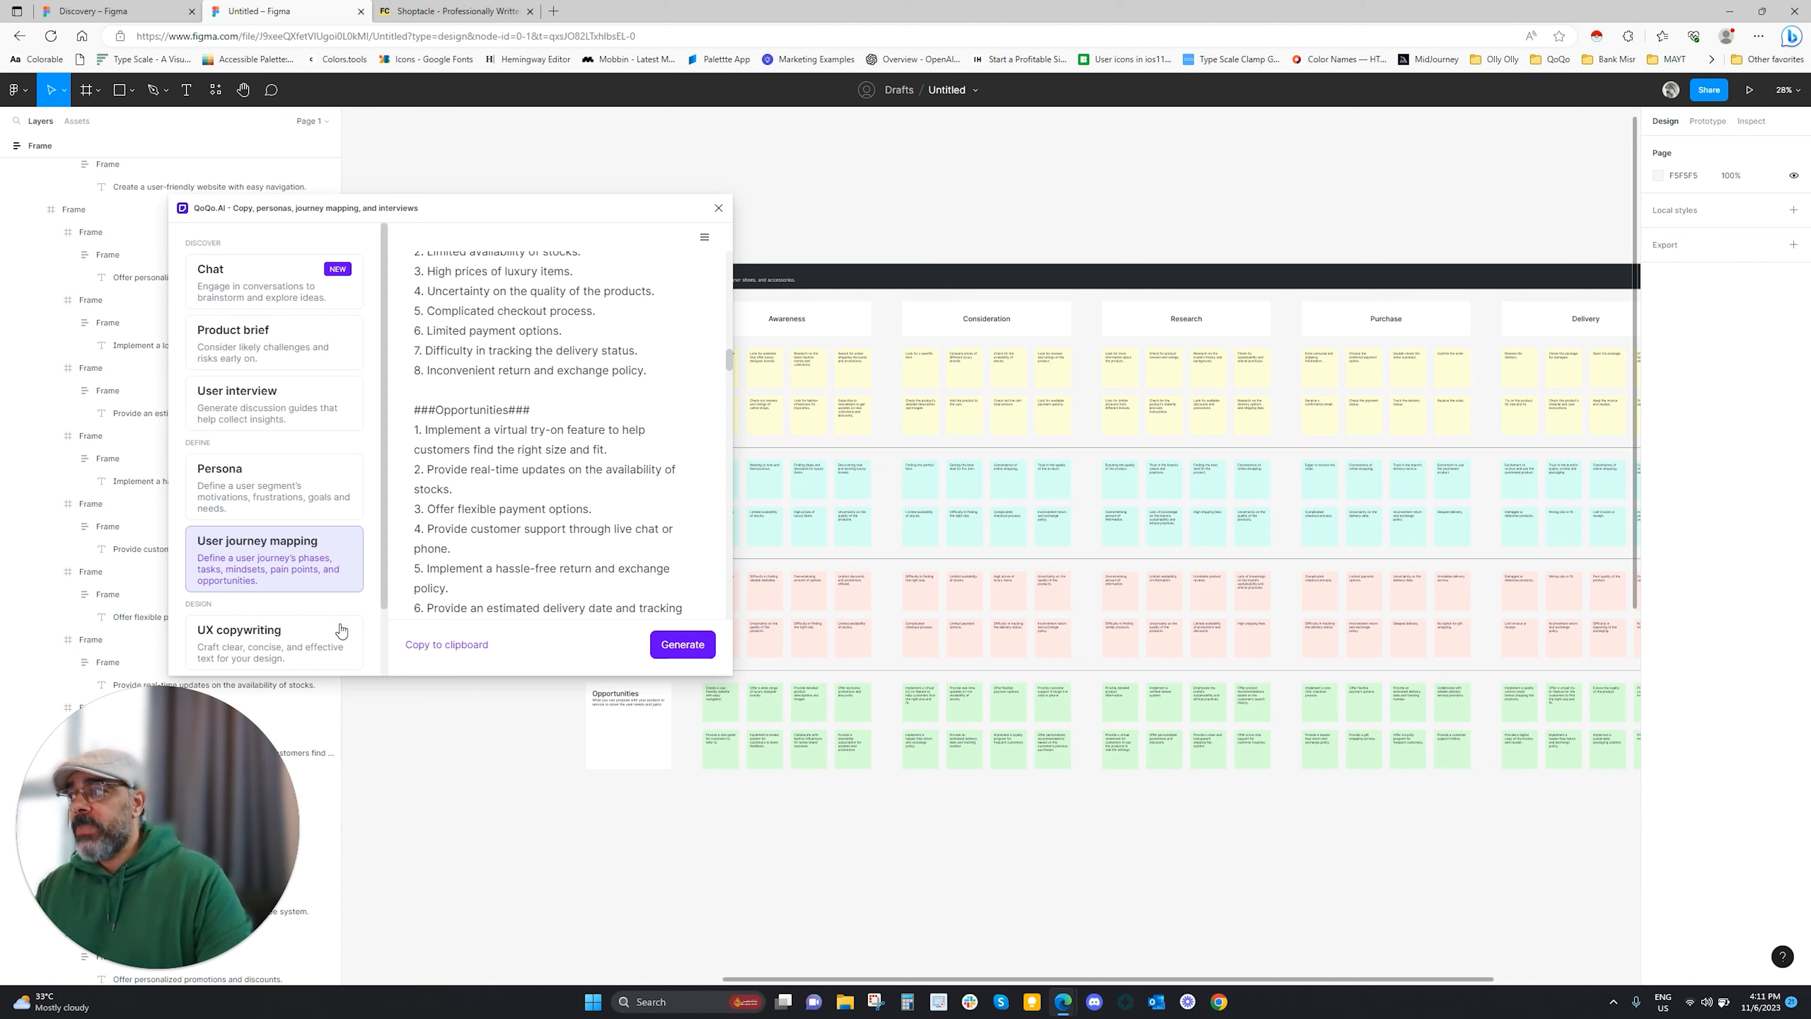
# Open the User interview tool and set its context to "I want to use an online webshop to buy designer clothing, an designer shoes."
pyautogui.click(271, 422)
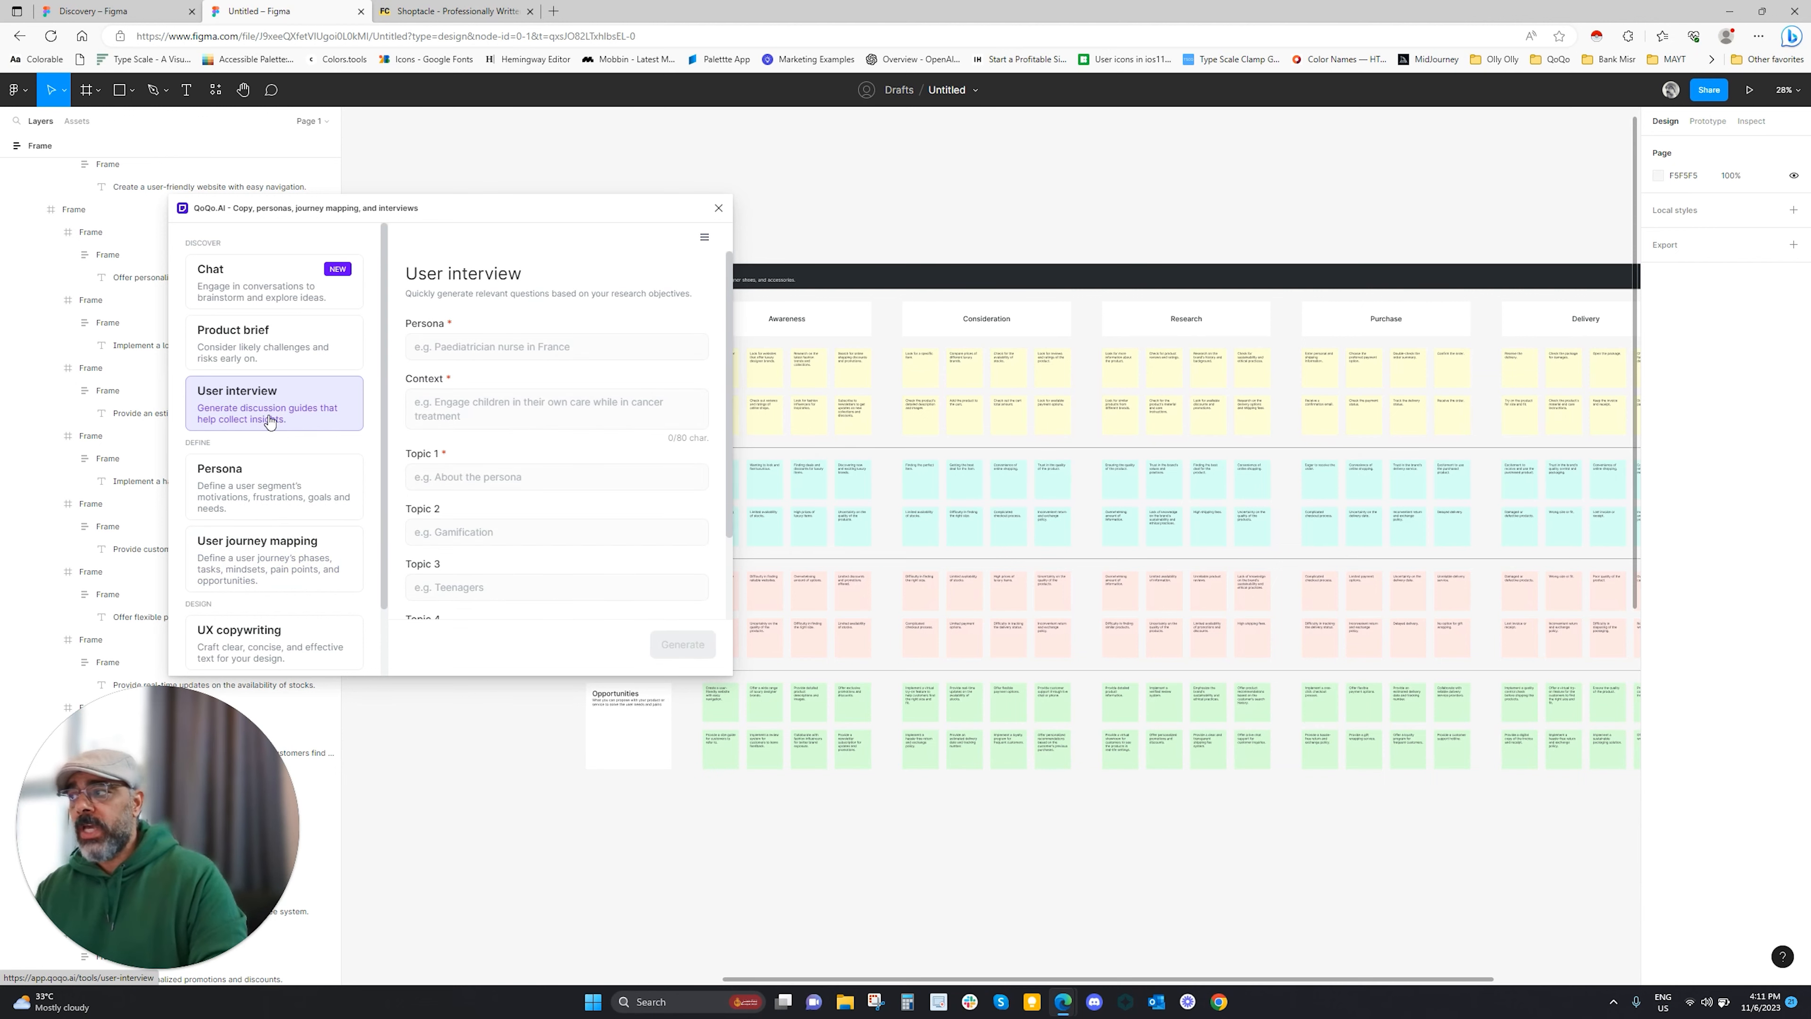
pyautogui.moveTo(1134, 979); pyautogui.dragTo(616, 976)
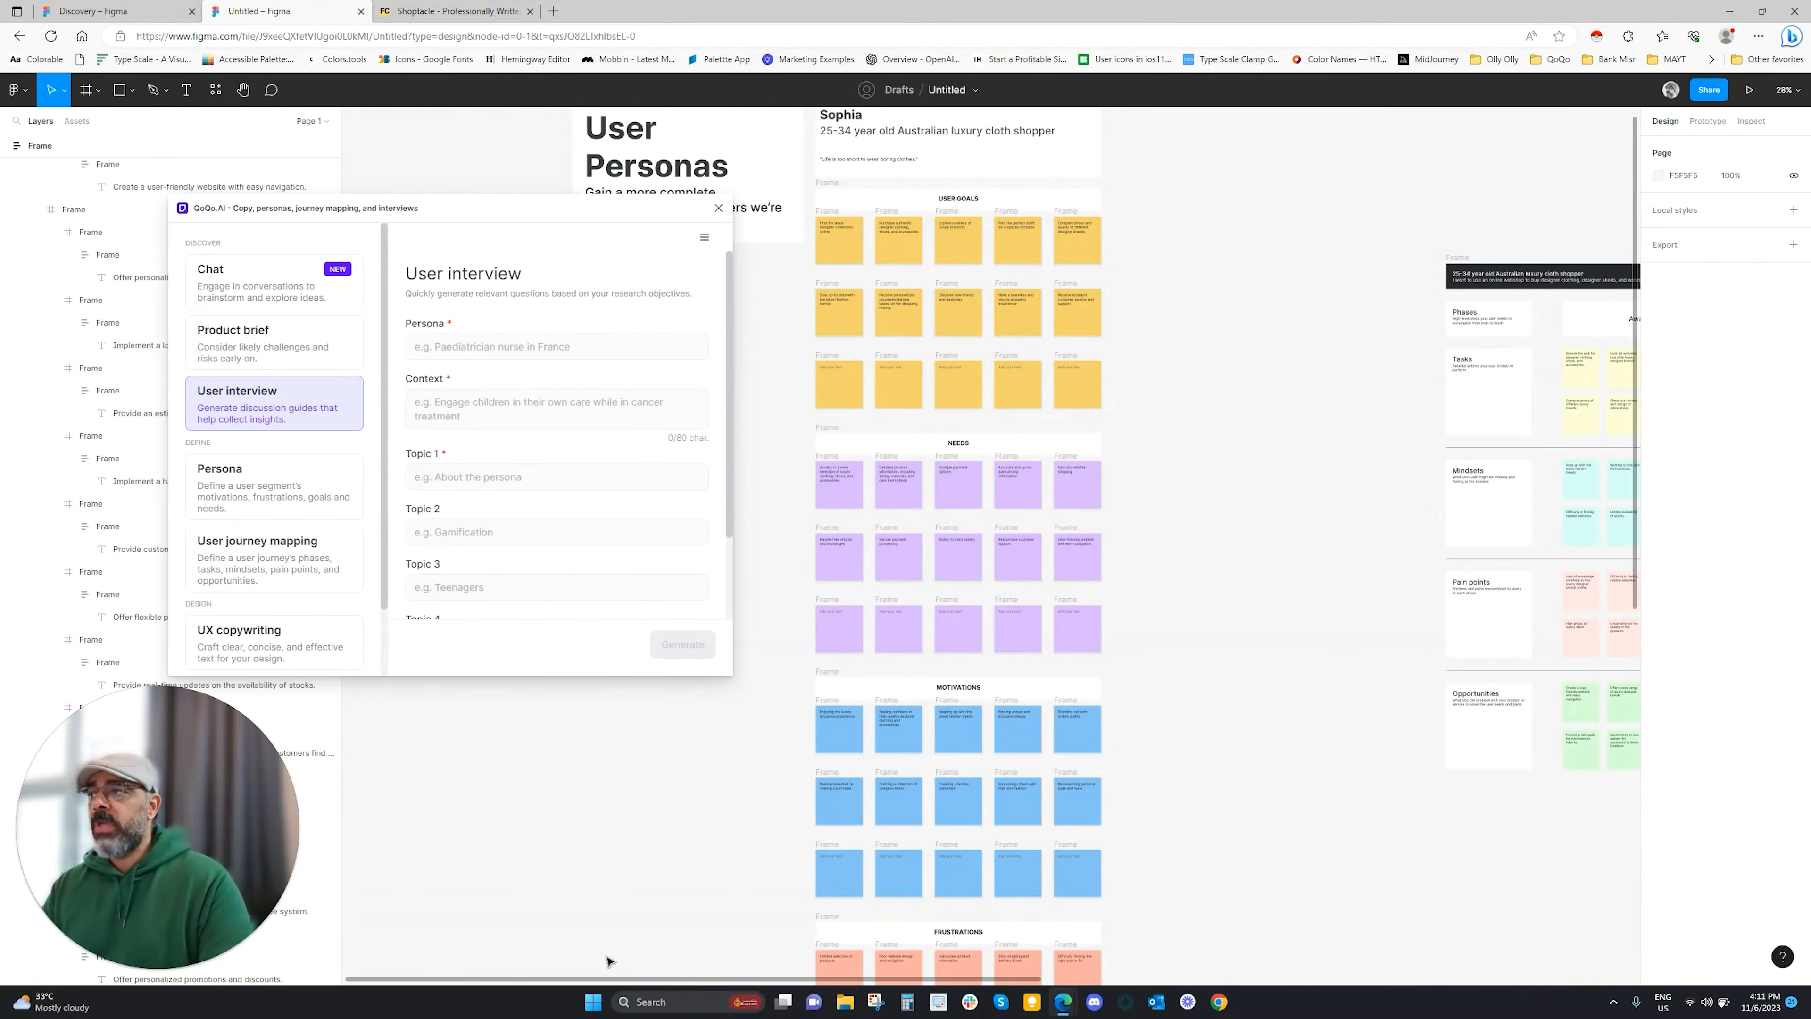
pyautogui.click(495, 408)
pyautogui.write('I want to use an online webshop to buy designer clothing, designer shoes, and ac')
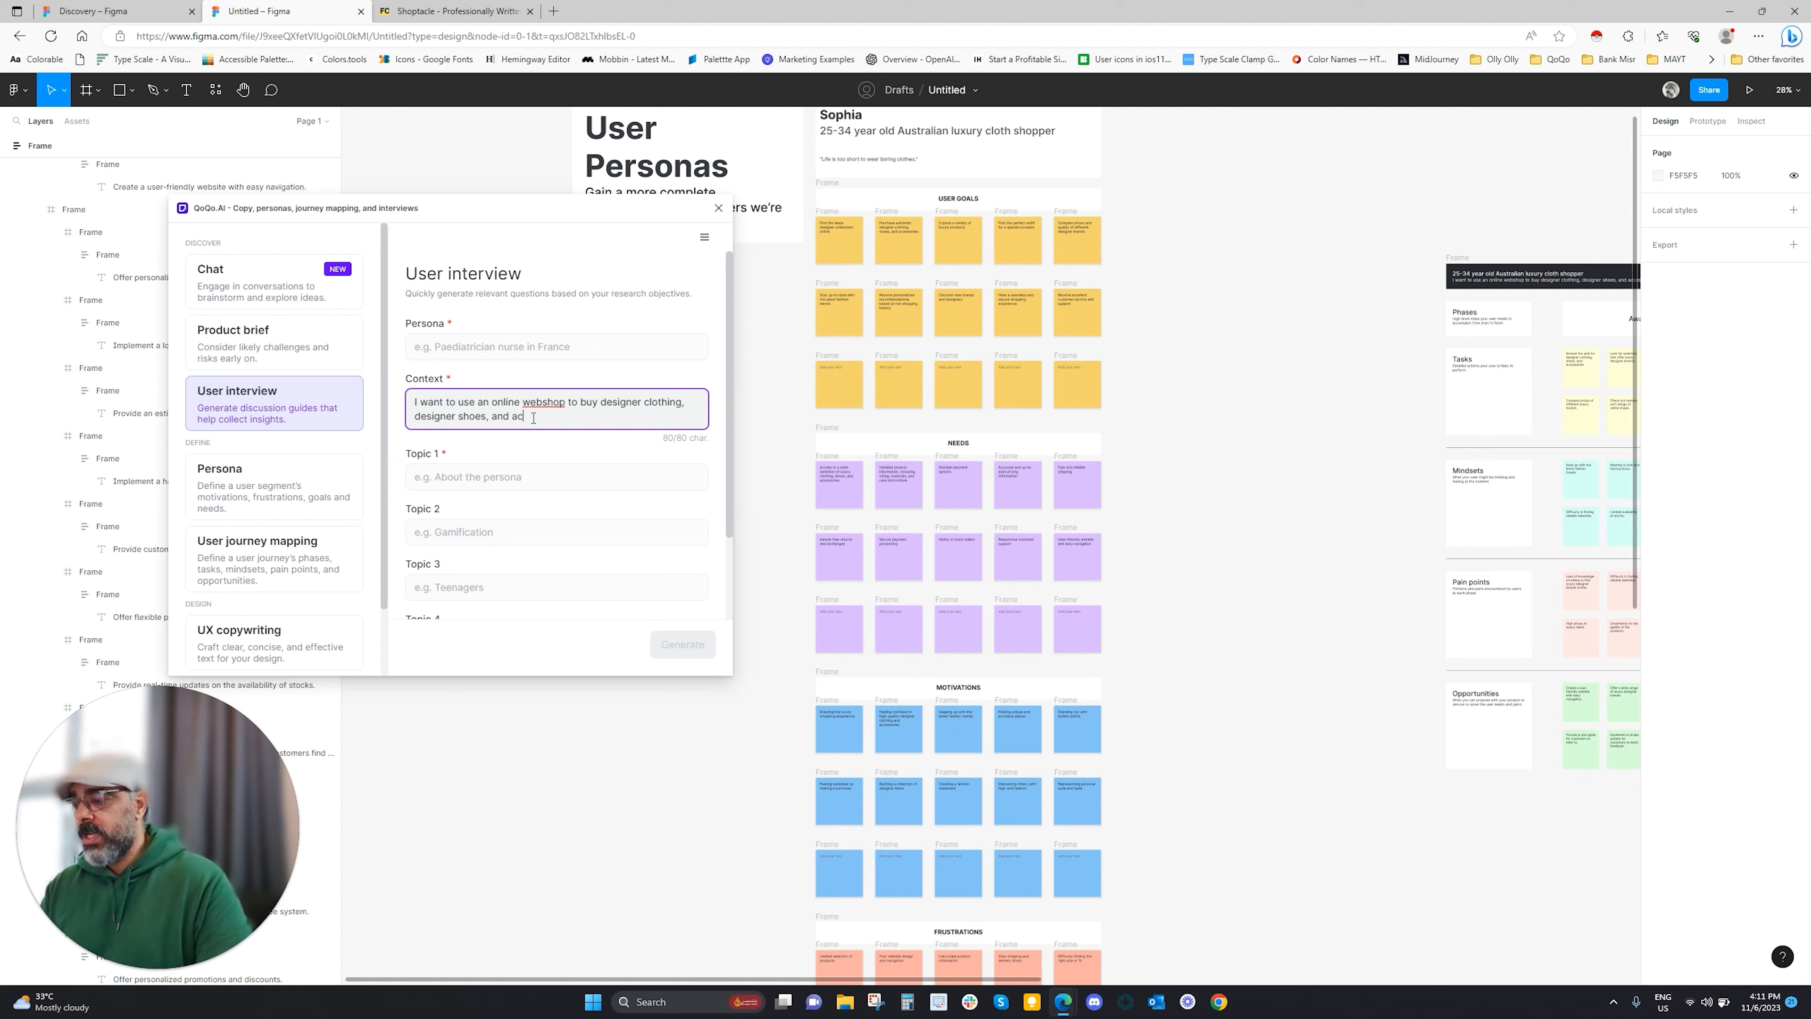
pyautogui.press('BackSpace')
pyautogui.press('BackSpace')
pyautogui.press('BackSpace')
pyautogui.press('BackSpace')
pyautogui.press('BackSpace')
pyautogui.press('BackSpace')
pyautogui.press('BackSpace')
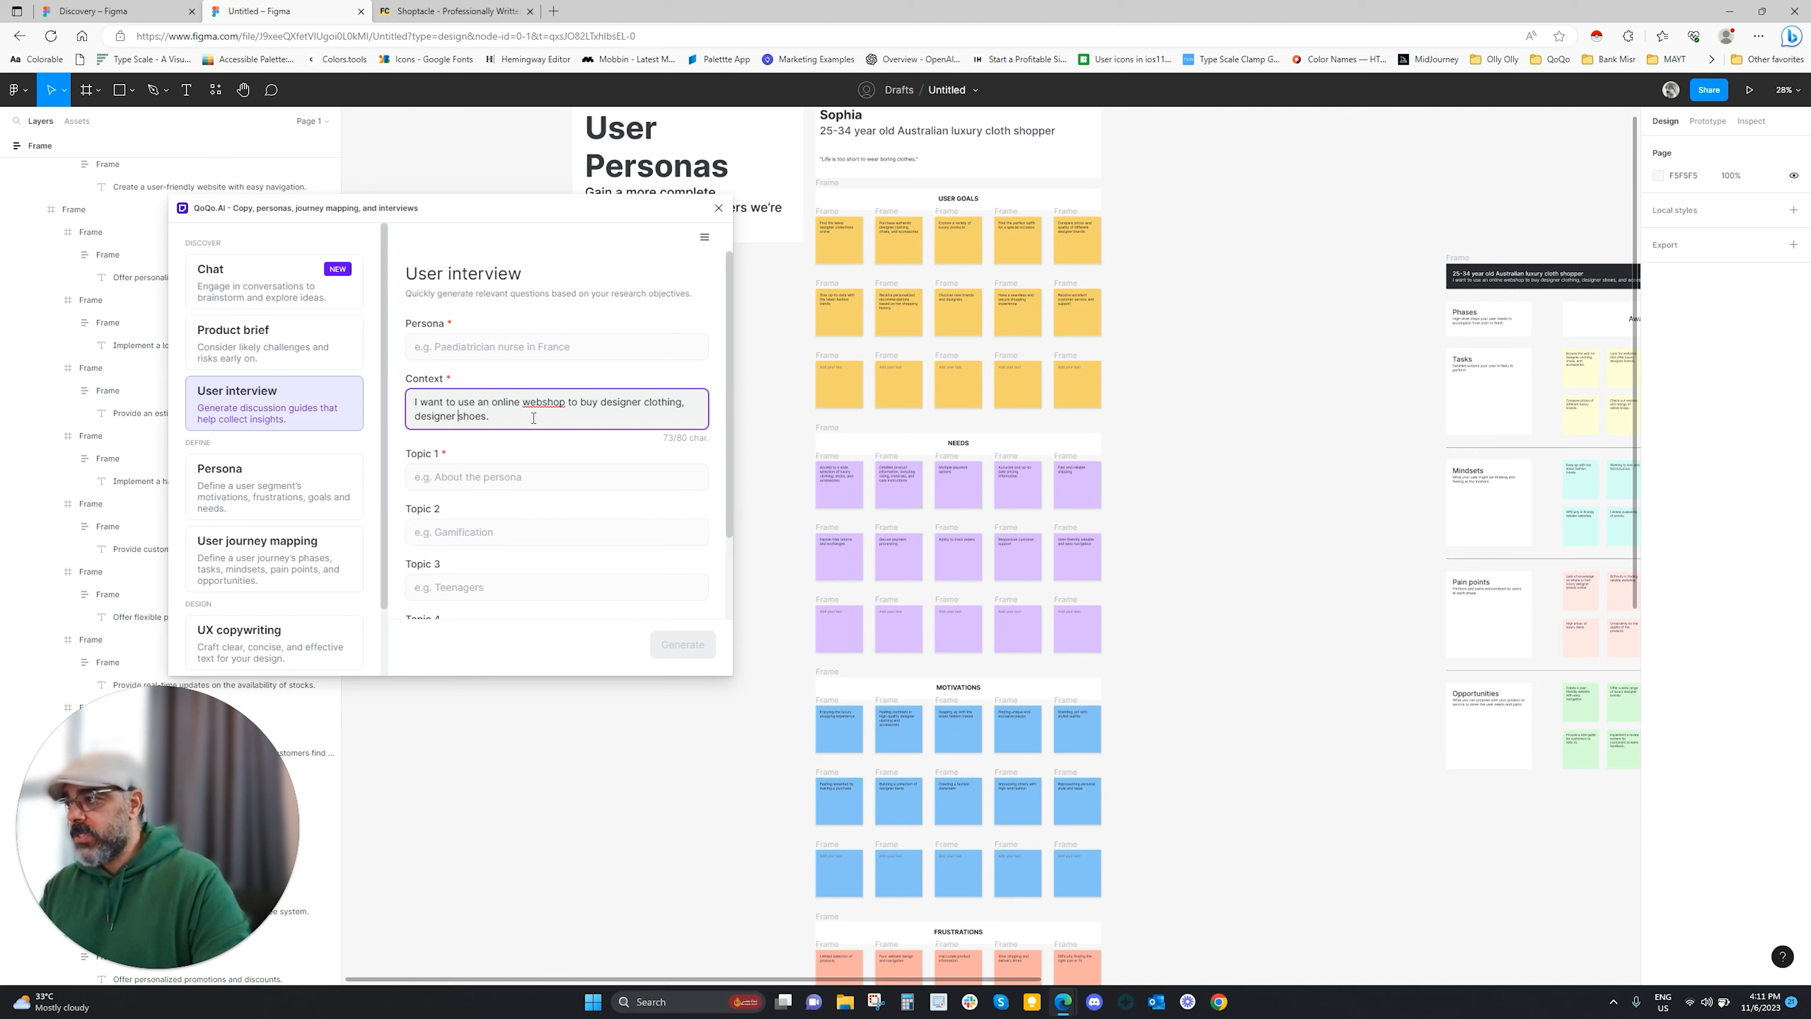
pyautogui.write('an')
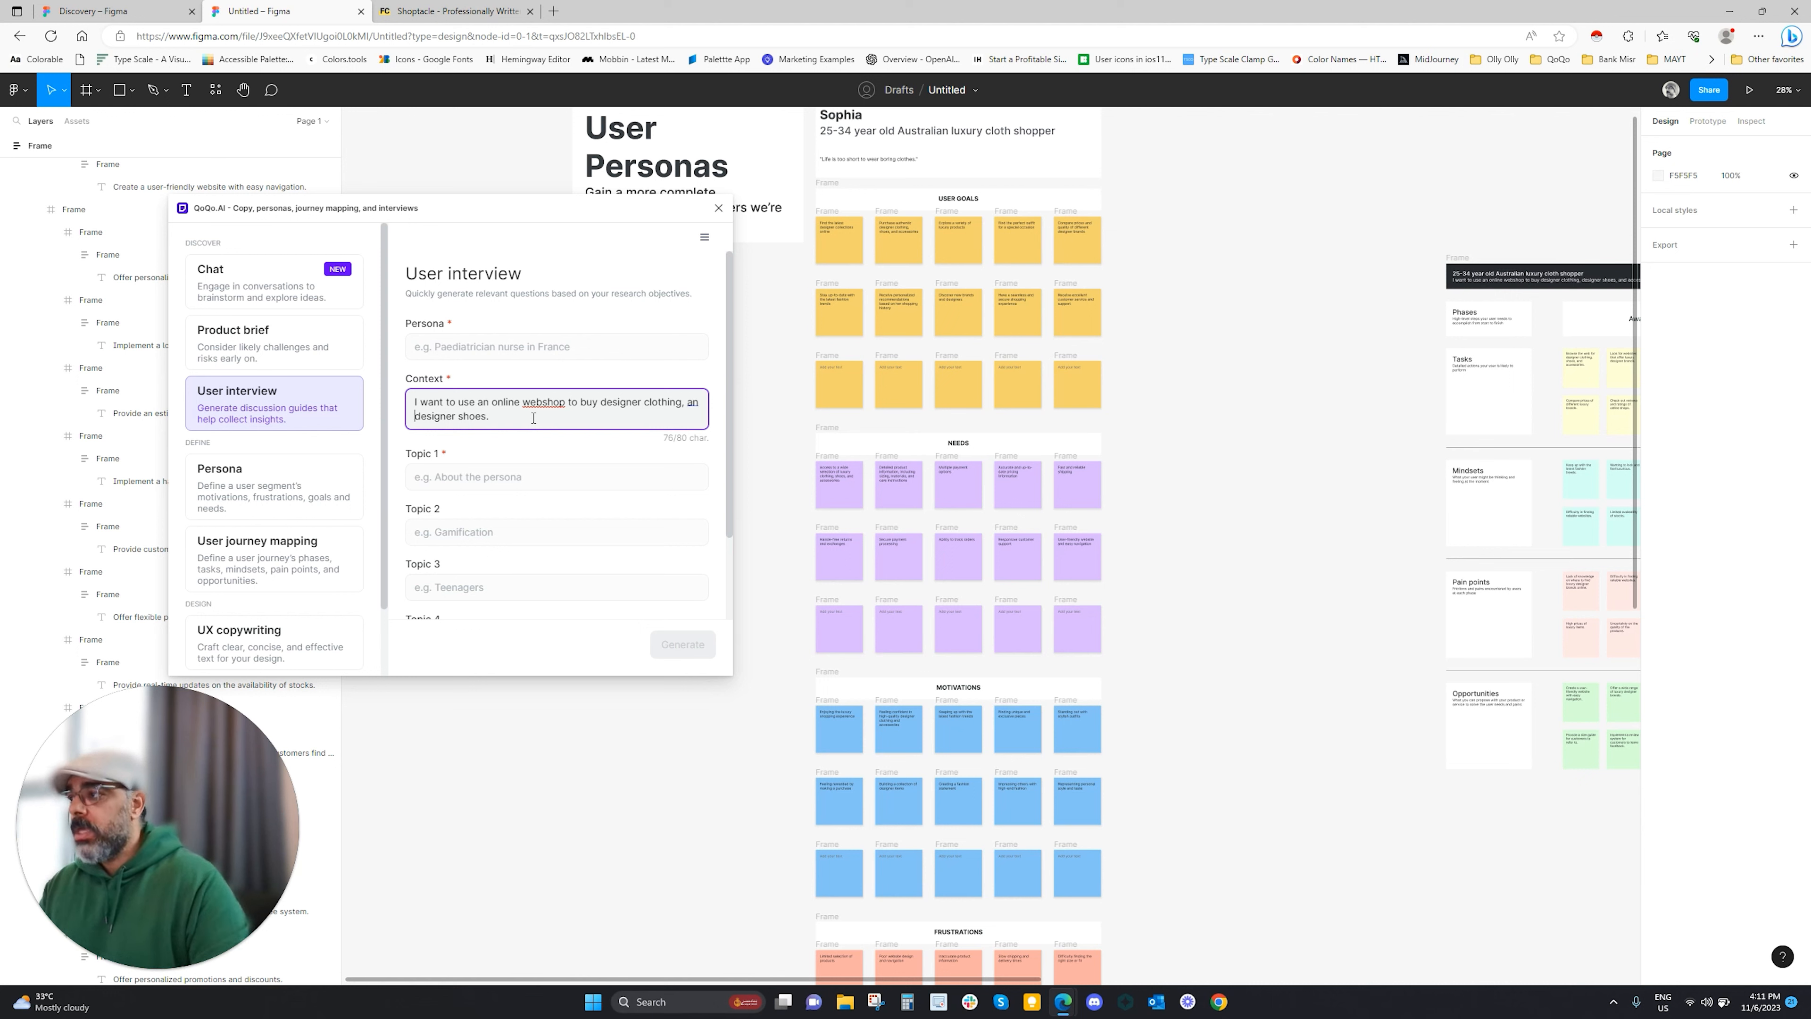
# Fill in the interview persona as "25-45 Australian online shopper", correcting the spelling of "Australian"
pyautogui.click(547, 350)
pyautogui.write('25-45')
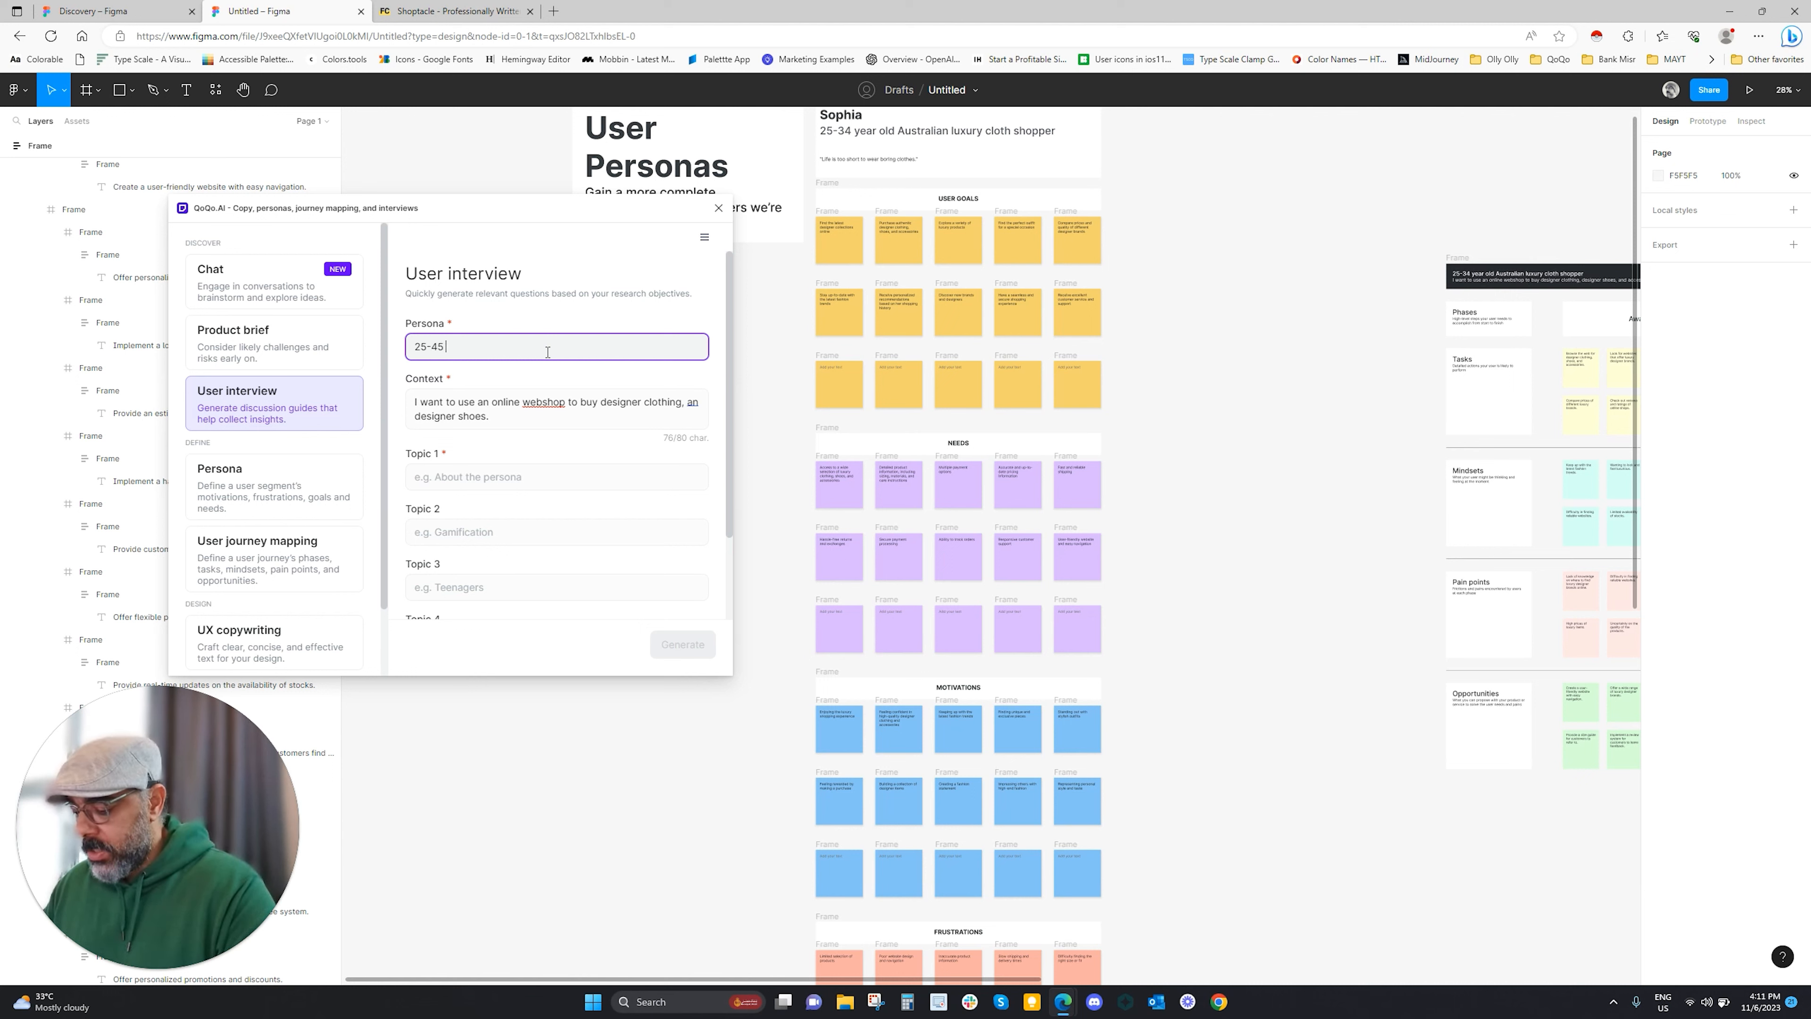
pyautogui.write(' austrlian')
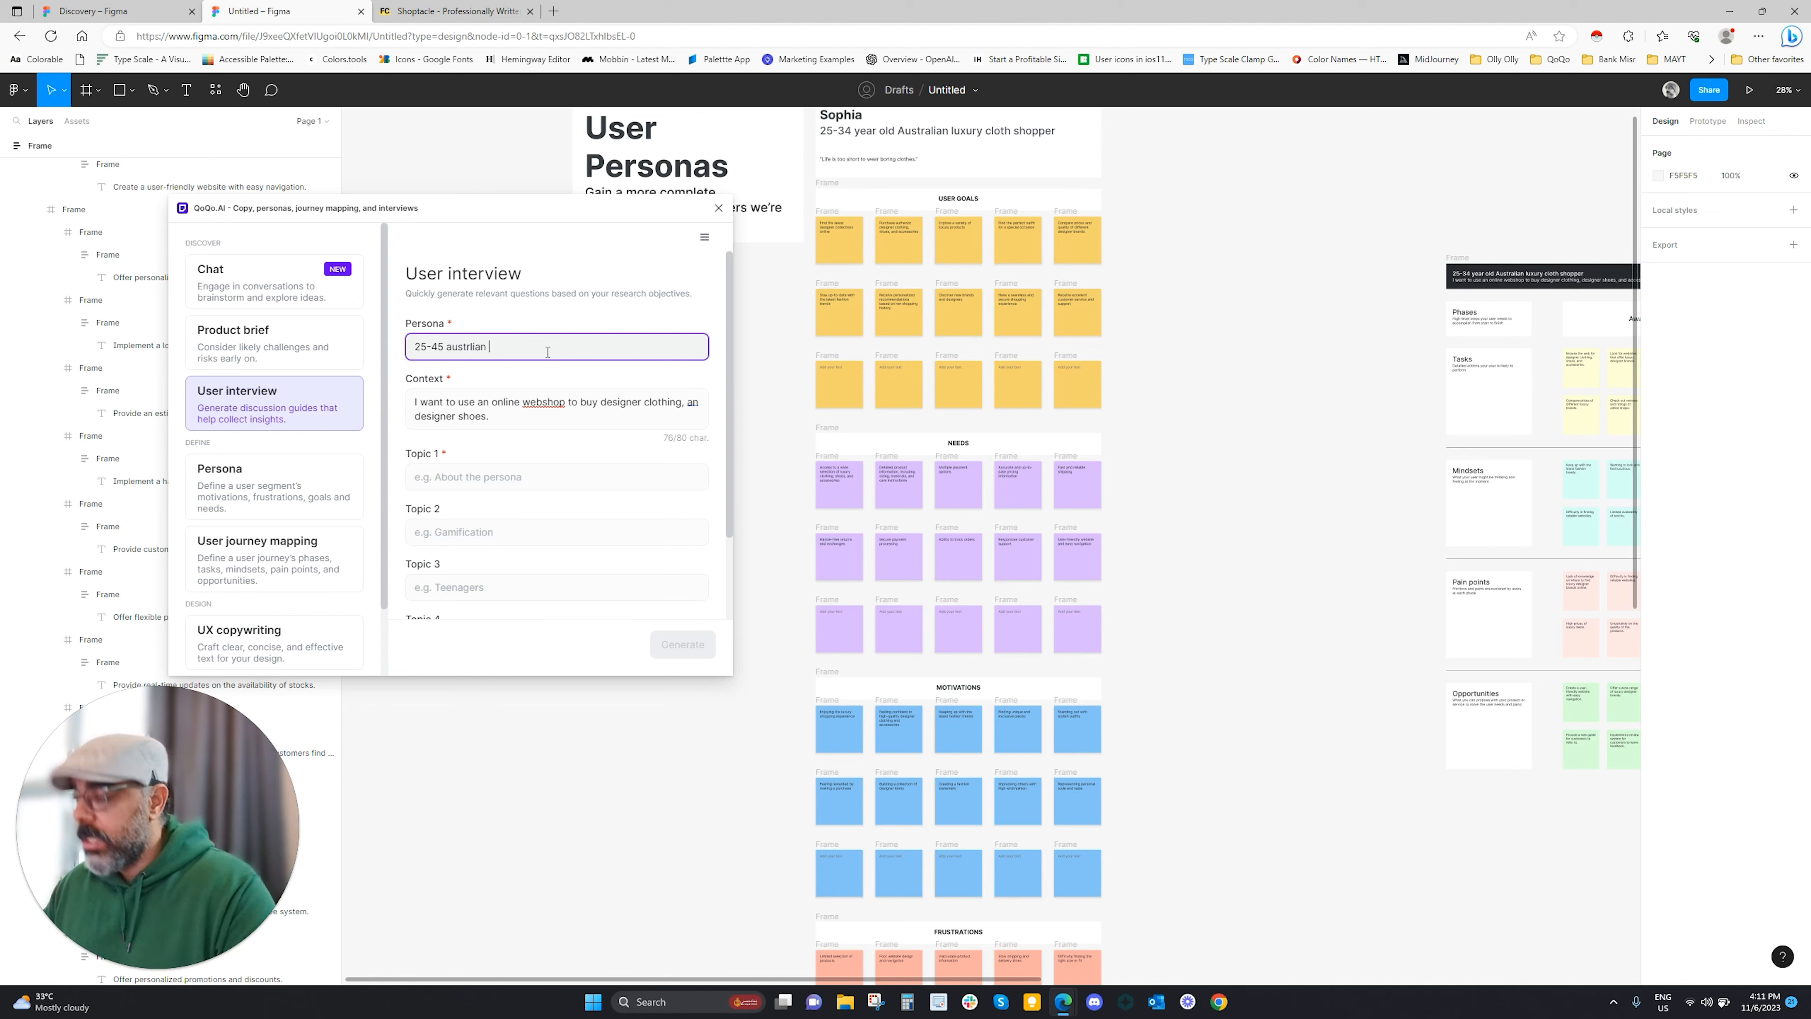
pyautogui.press('BackSpace')
pyautogui.rightClick(491, 345)
pyautogui.click(505, 351)
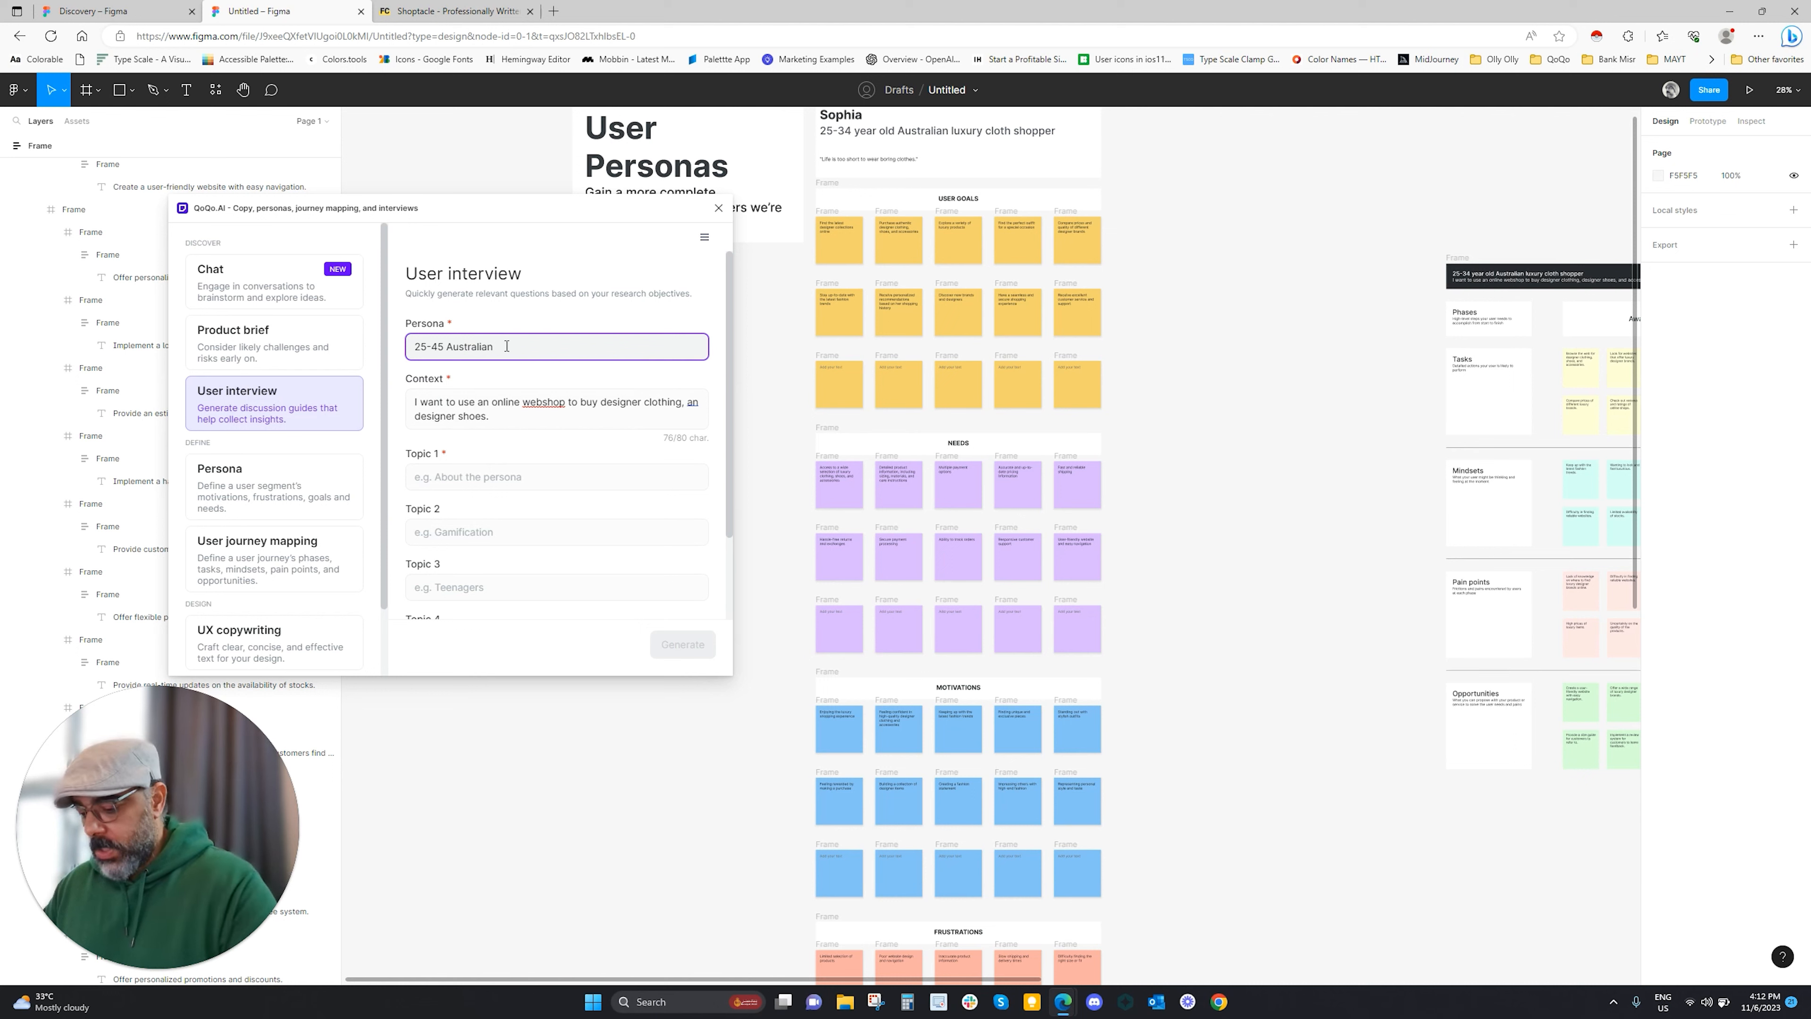
pyautogui.write('online shopper')
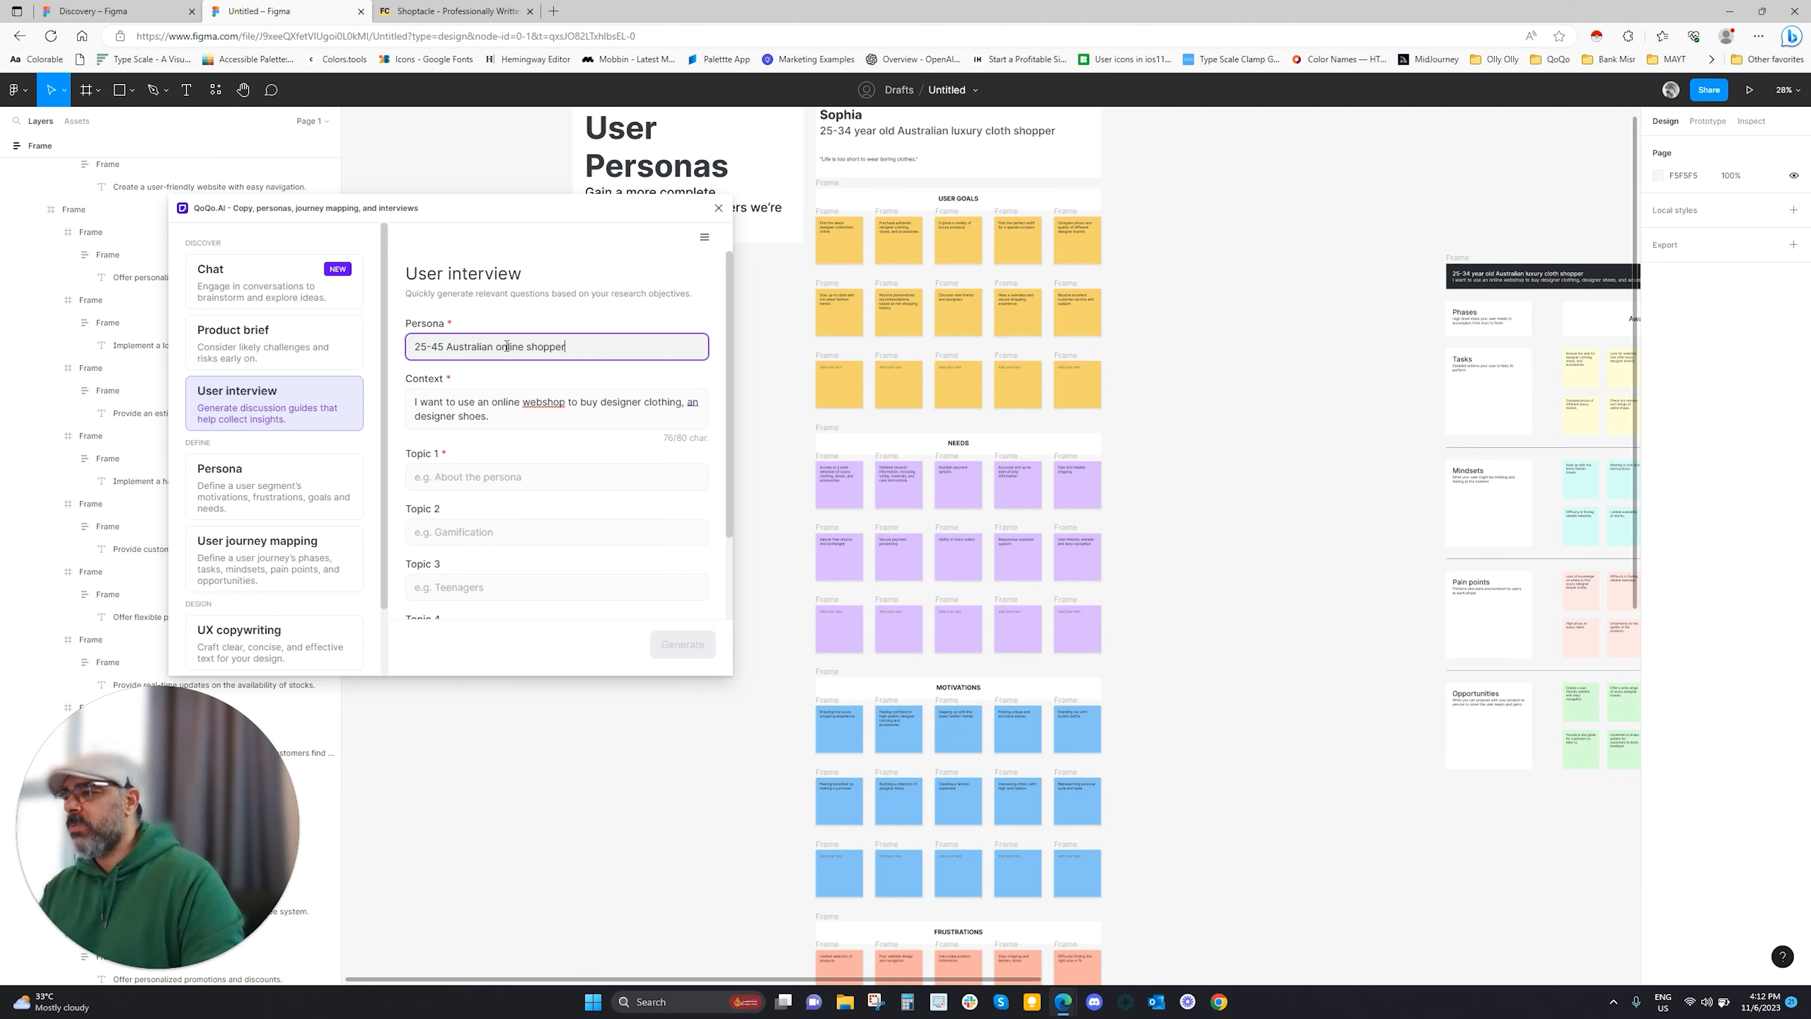
# Replace the interview persona with "25-34 year old Australian luxury cloth shopper", copied from the persona board
pyautogui.doubleClick(917, 128)
pyautogui.hotkey('ctrl', 'c')
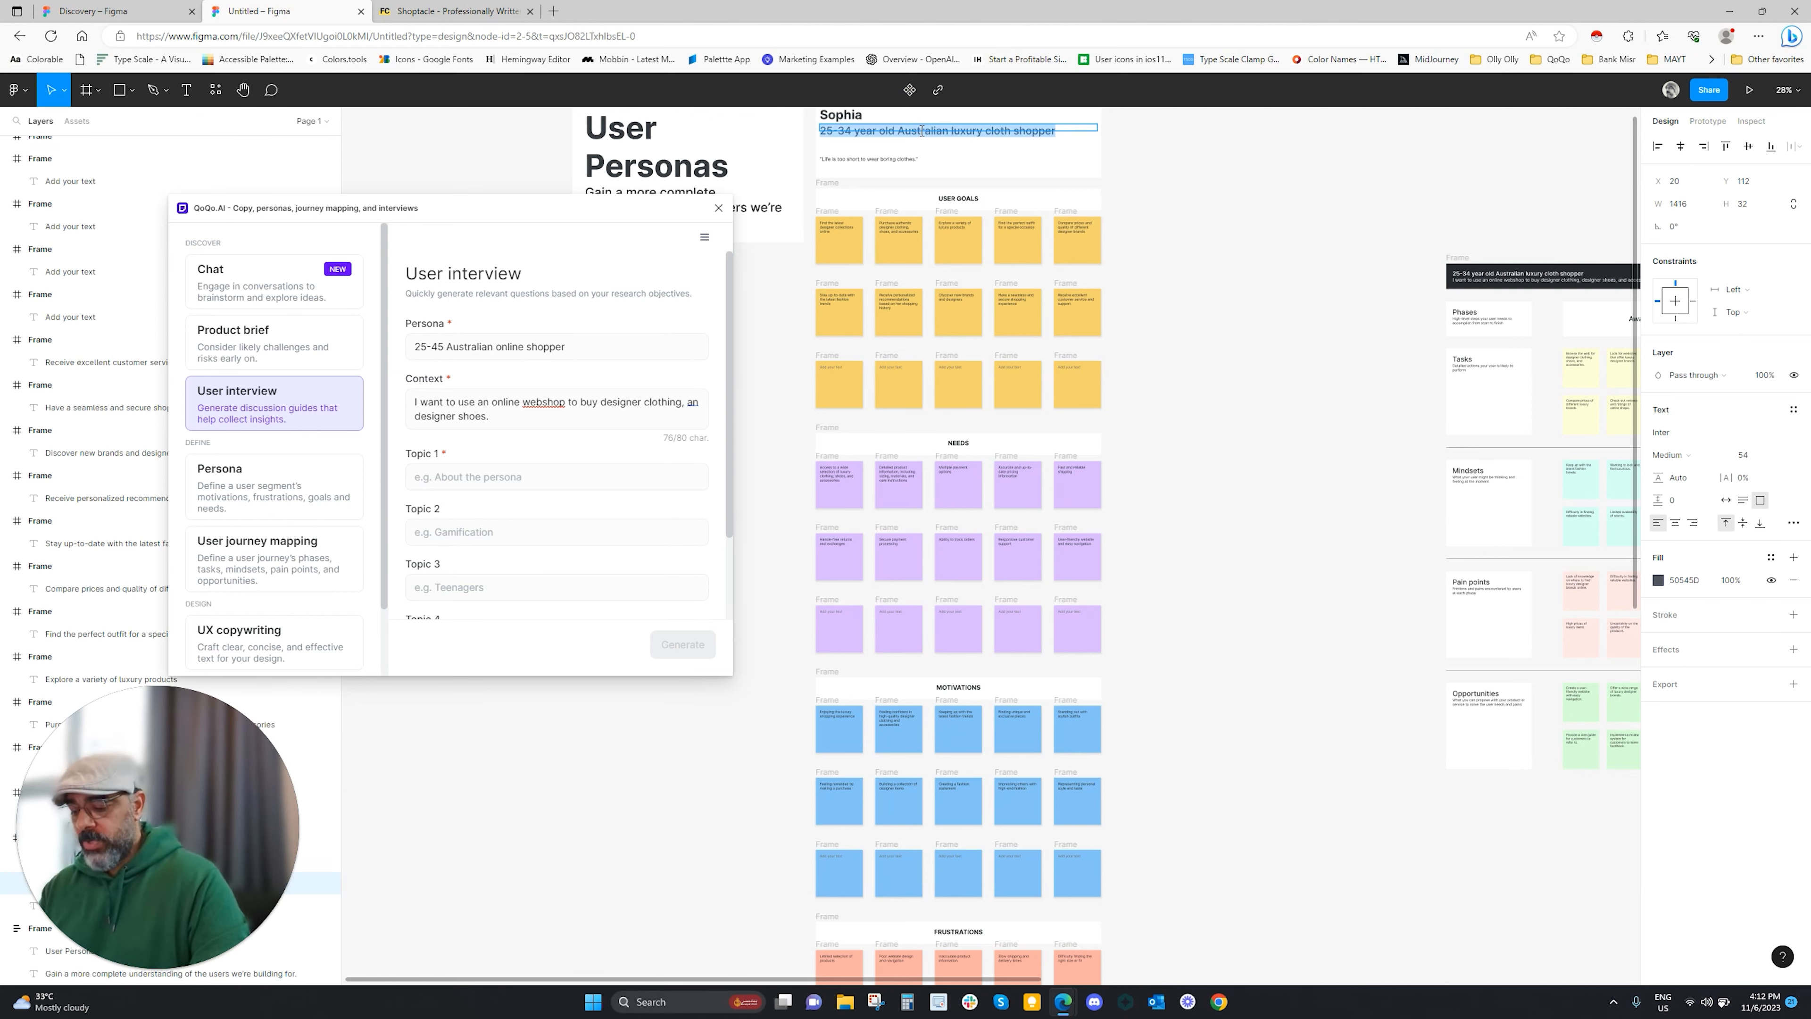
pyautogui.moveTo(567, 347); pyautogui.dragTo(403, 349)
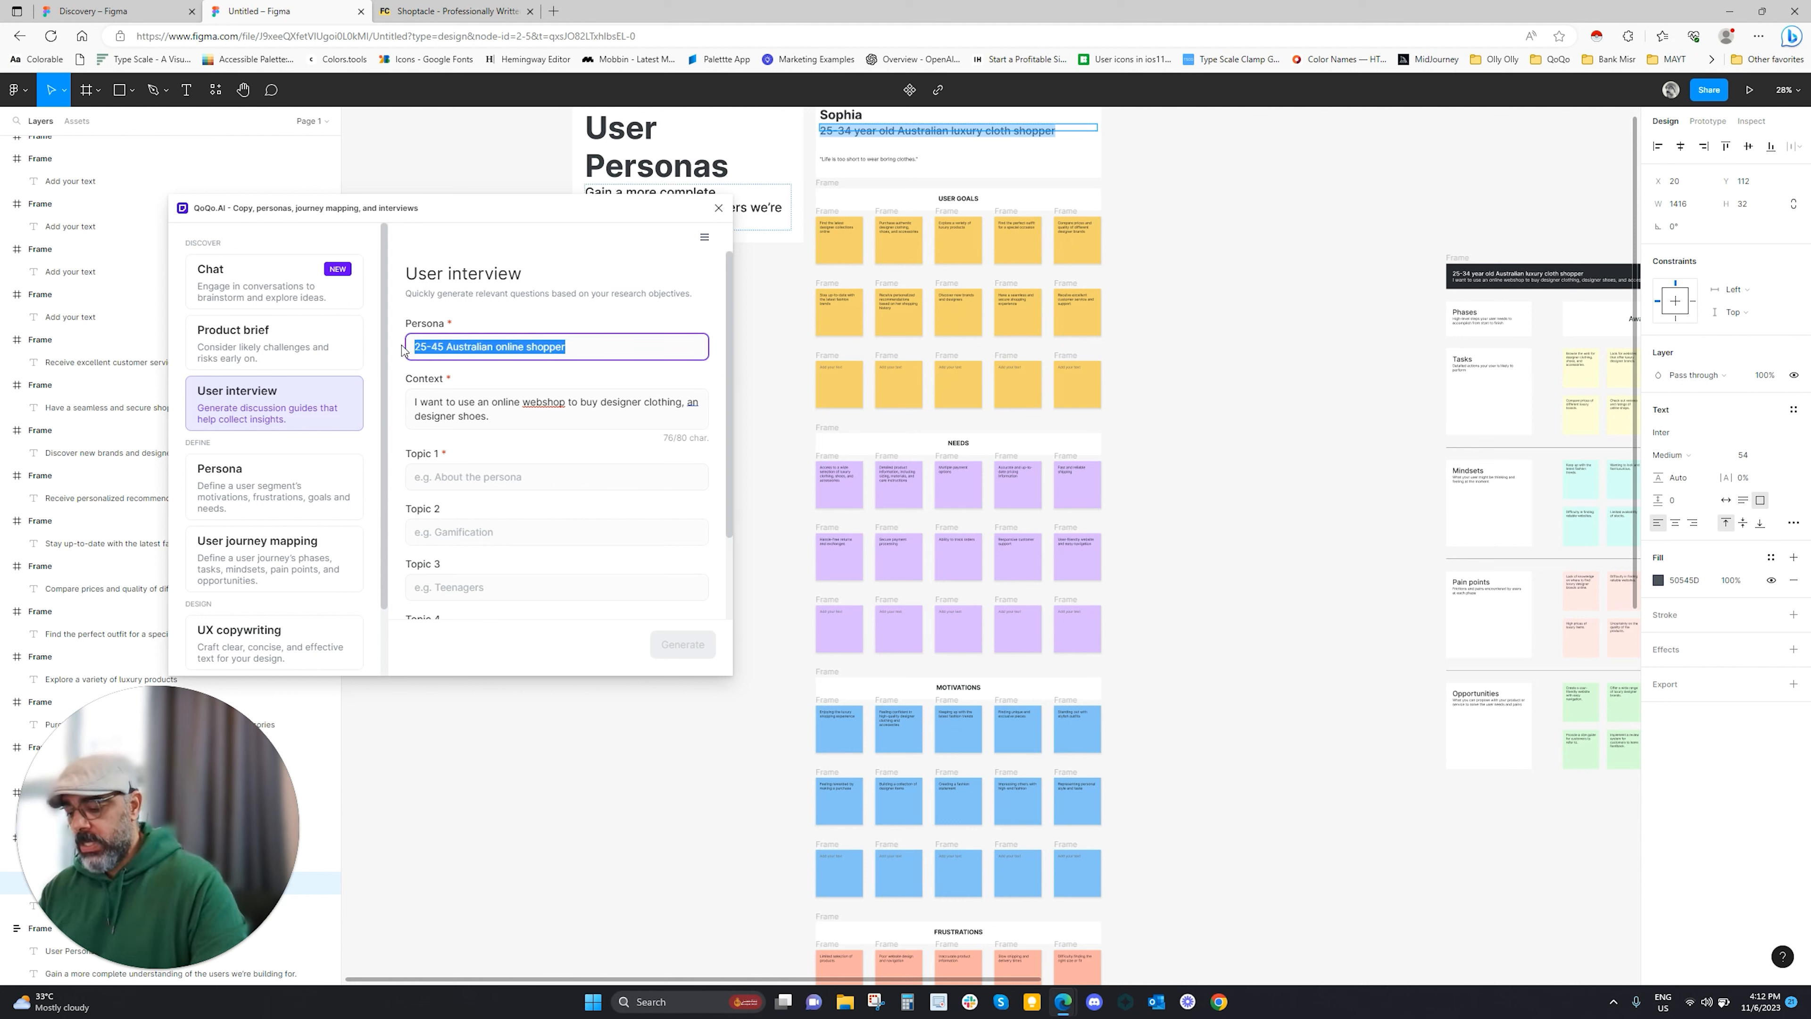
pyautogui.hotkey('ctrl', 'v')
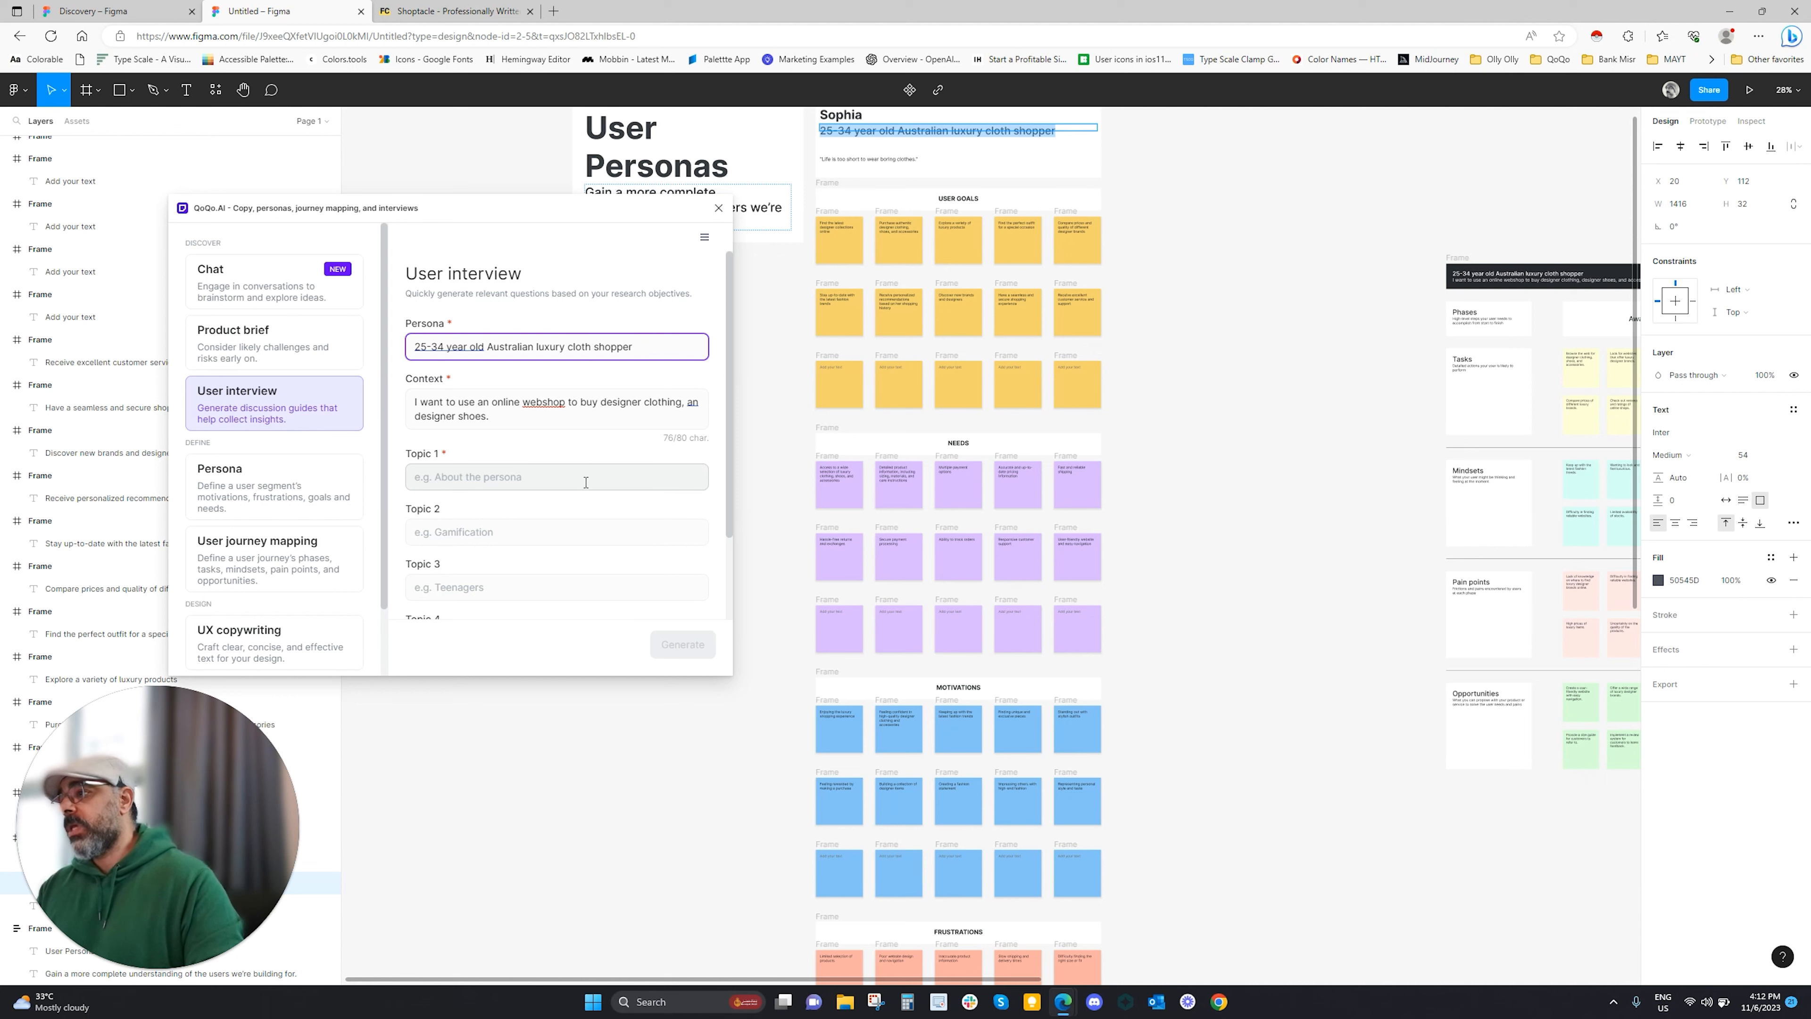
# Review the interview form's topic fields and set Topic 1 to "About the persona"
pyautogui.scroll(-2, 566, 490)
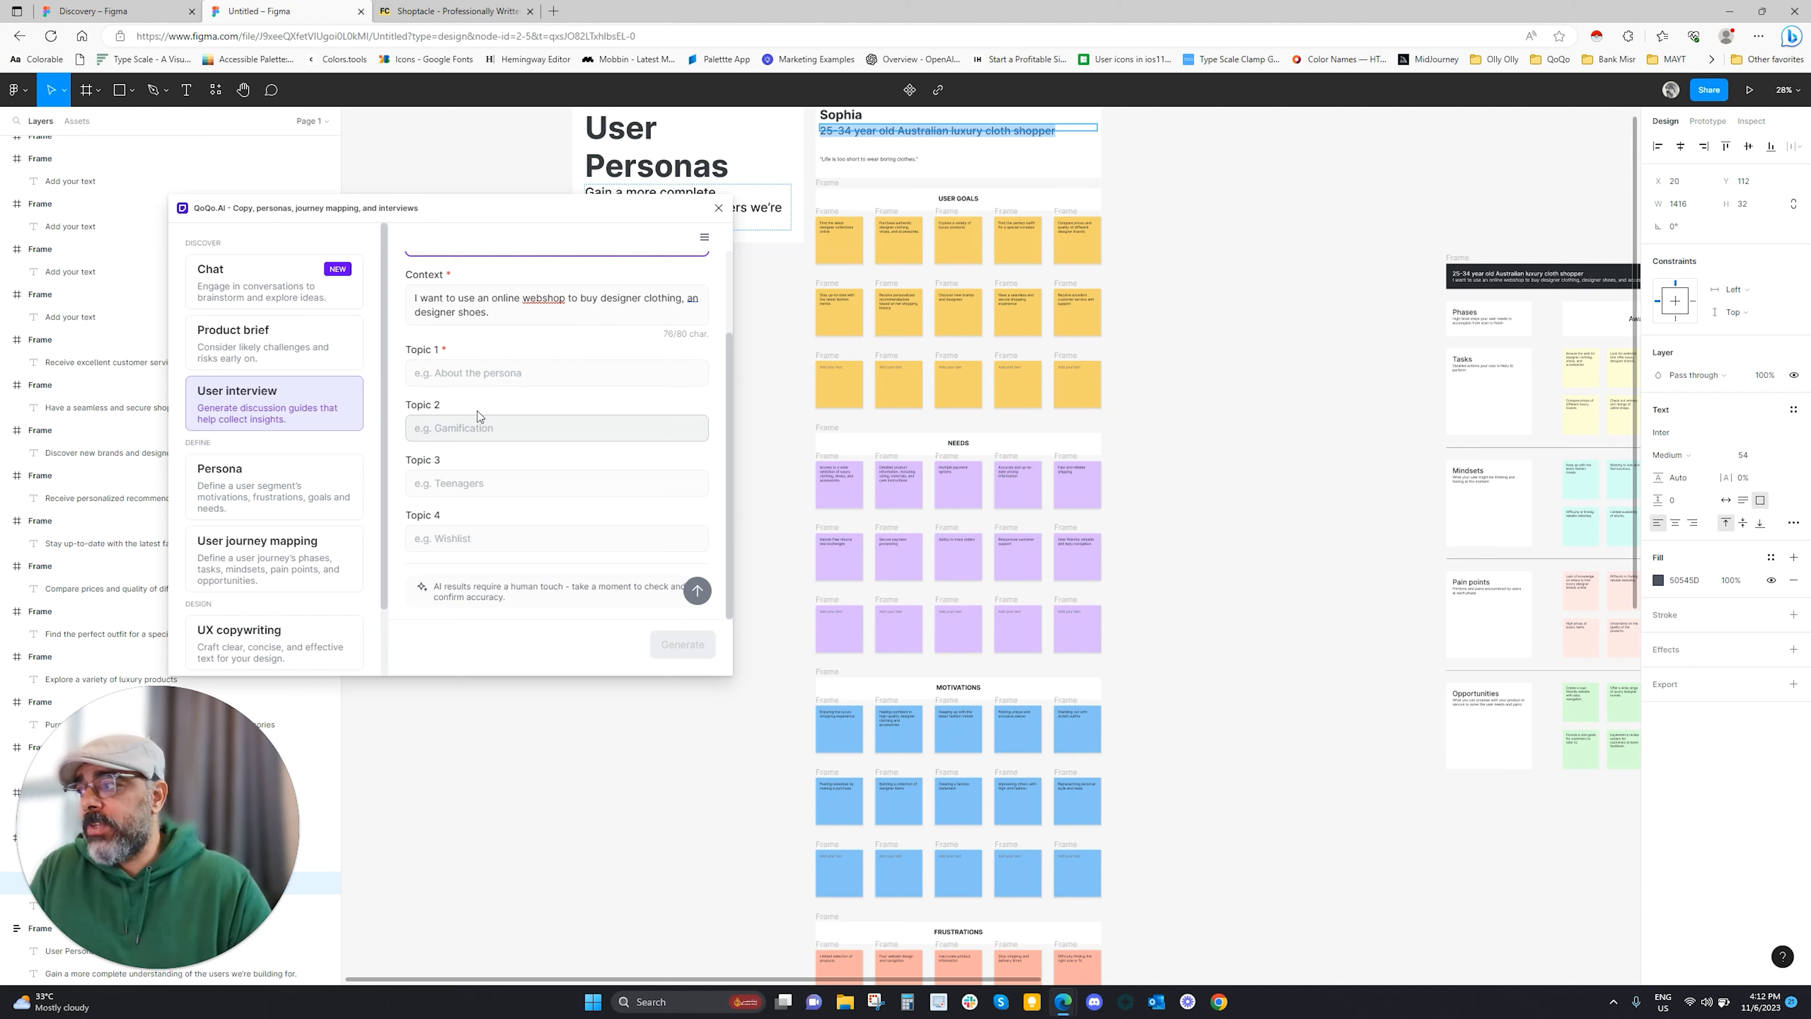
pyautogui.scroll(2, 521, 524)
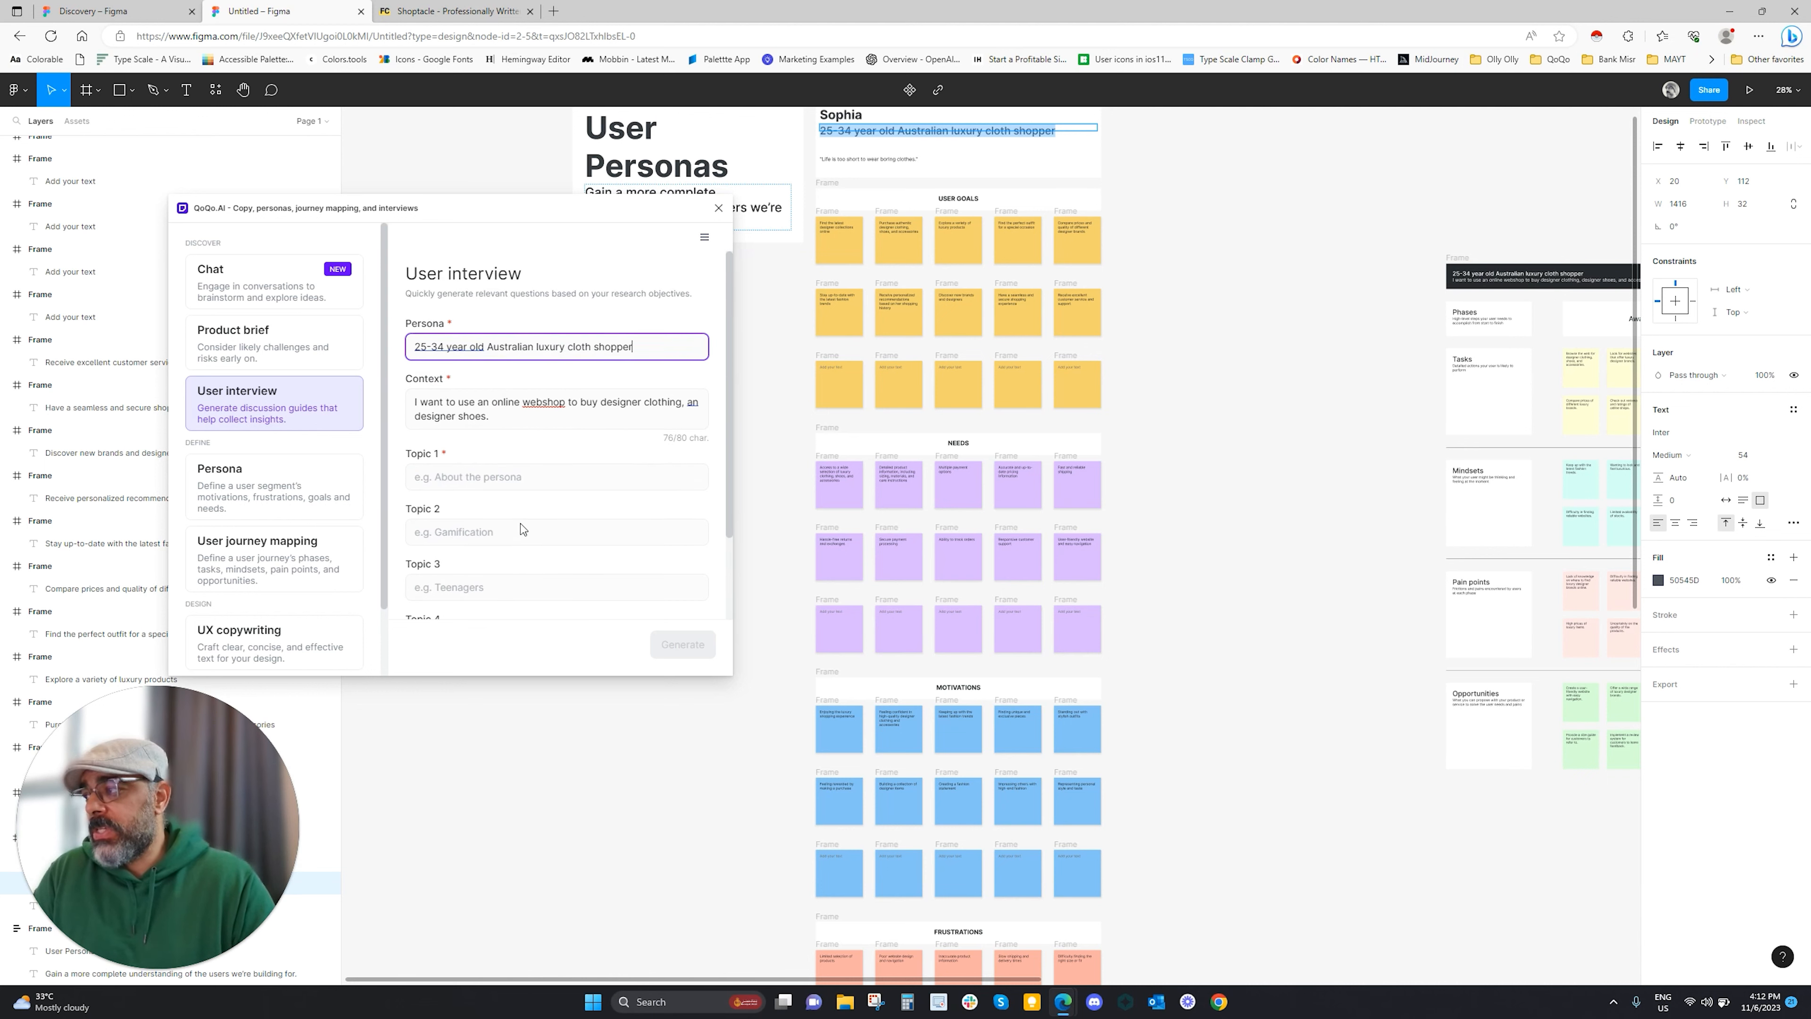
pyautogui.scroll(-2, 540, 528)
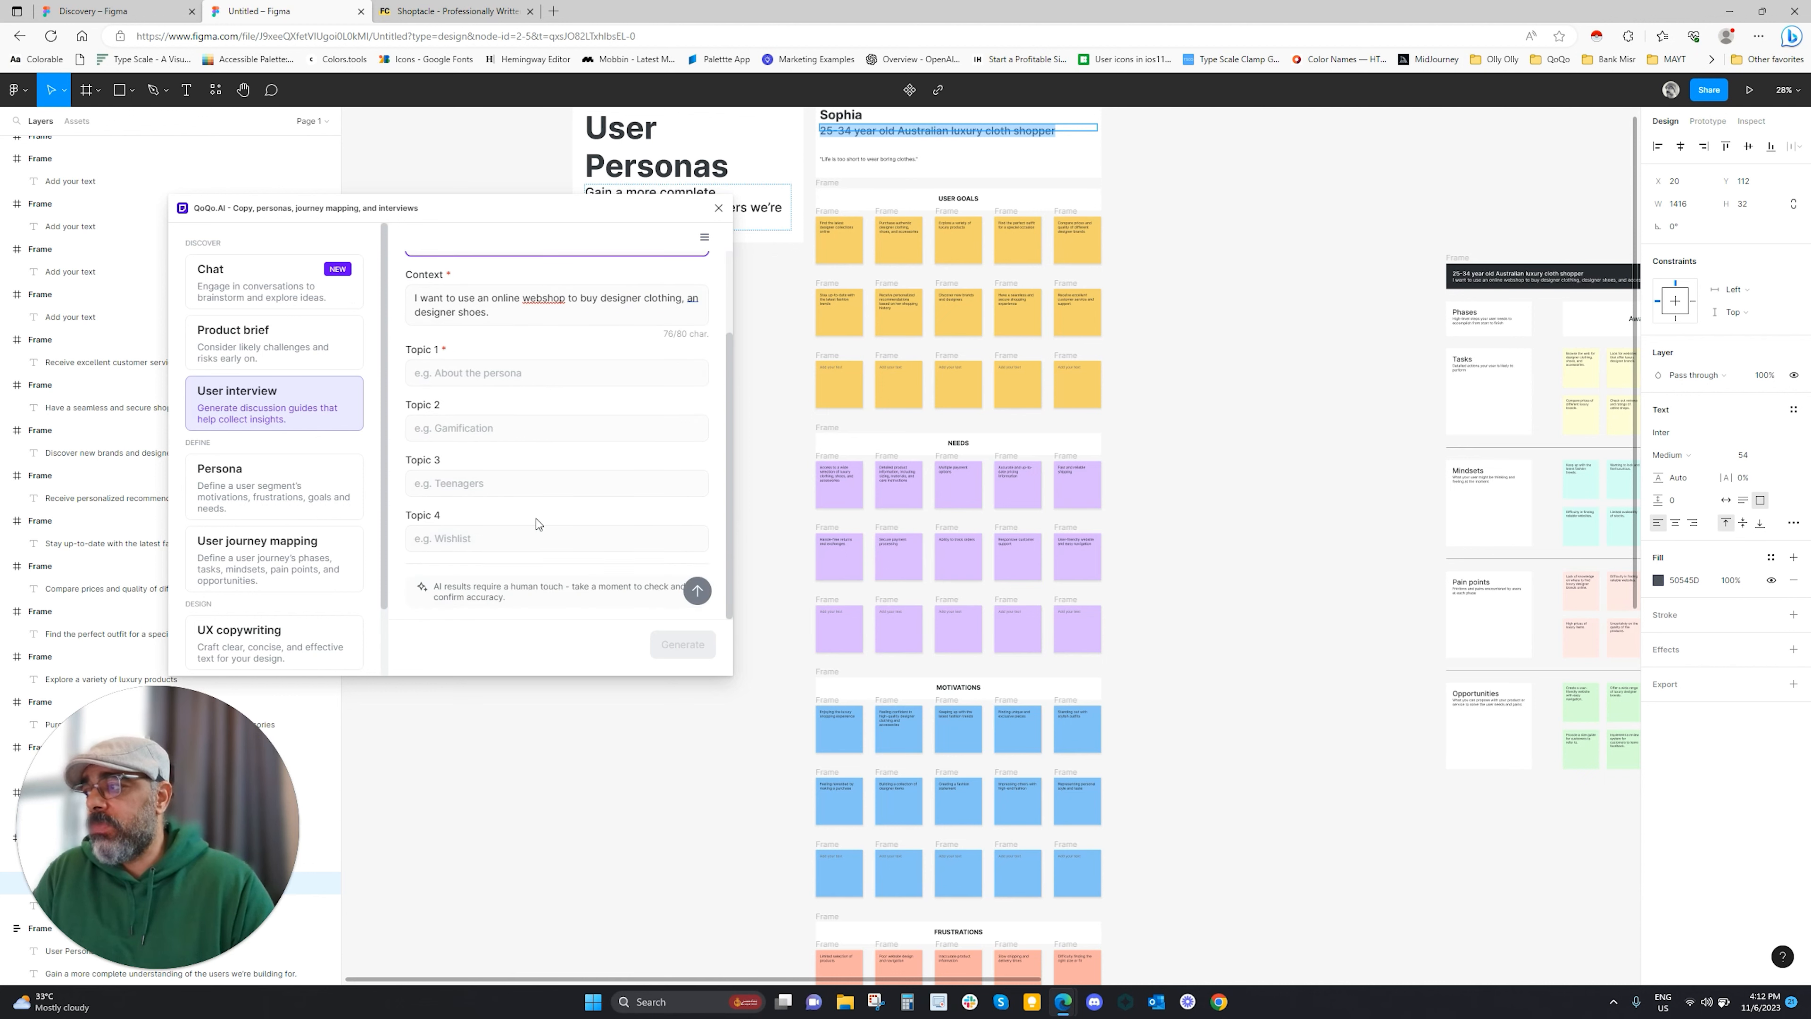
pyautogui.scroll(2, 537, 508)
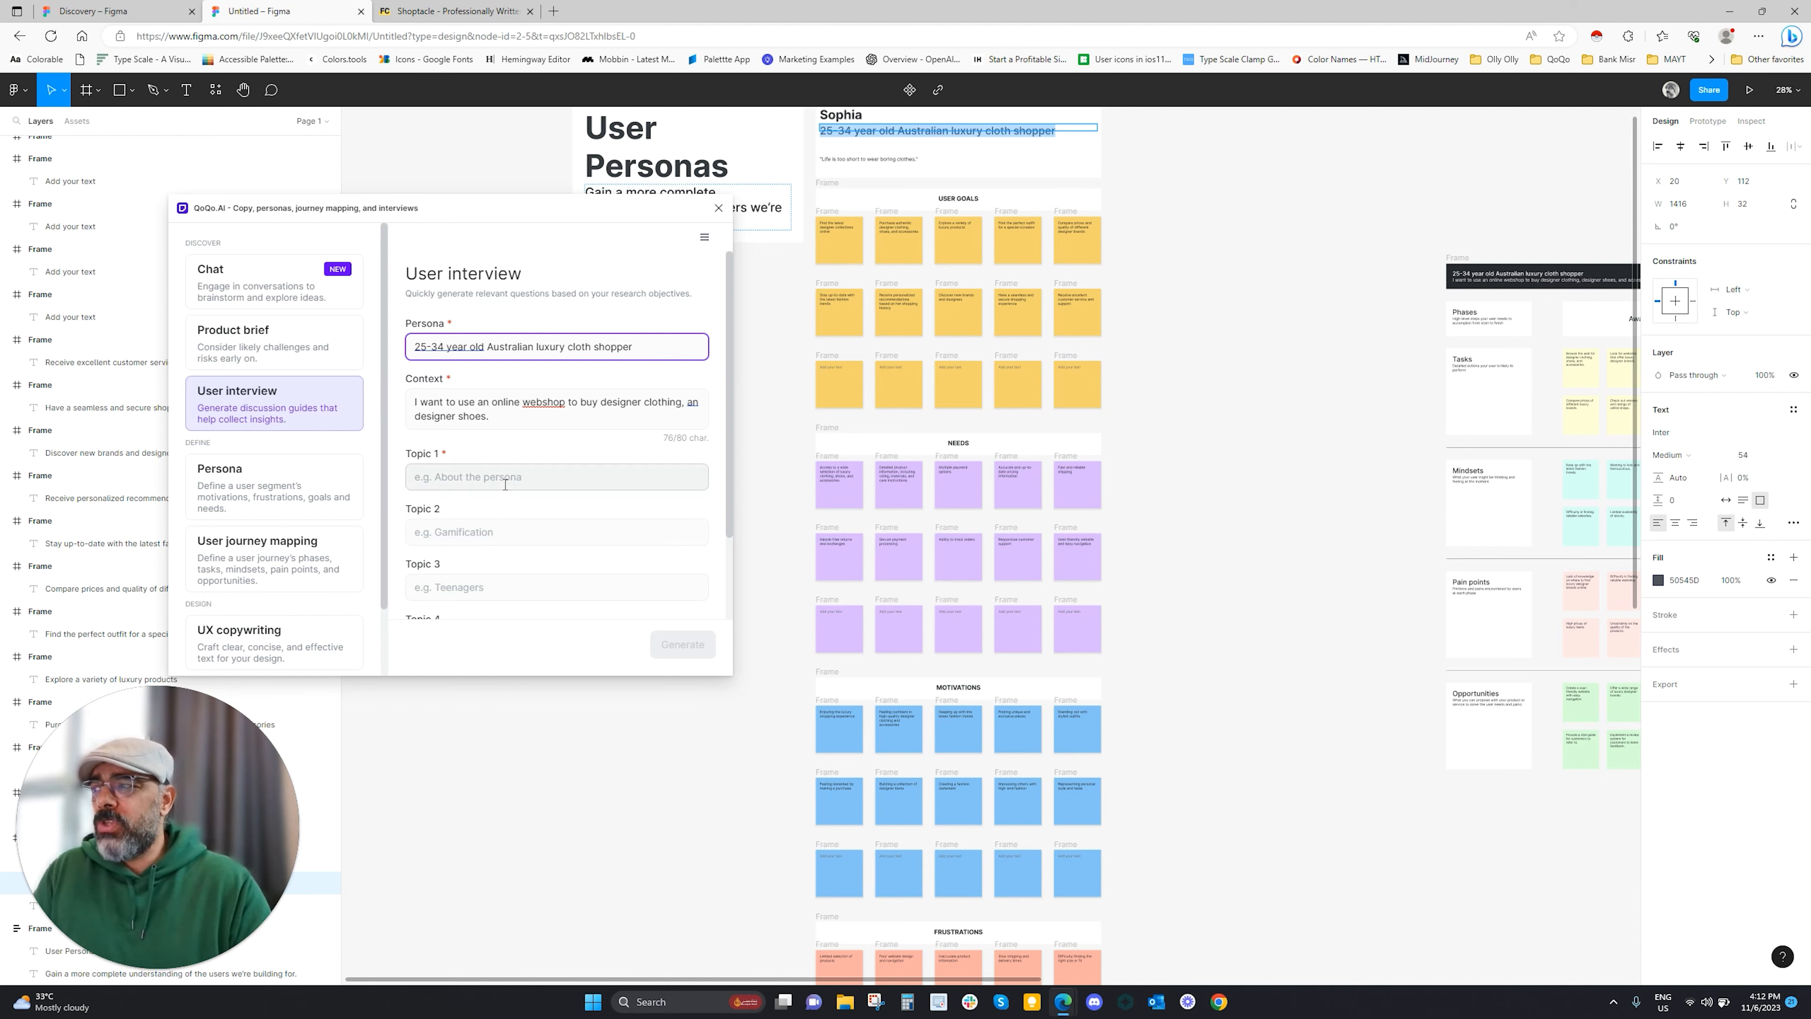
pyautogui.scroll(-2, 480, 564)
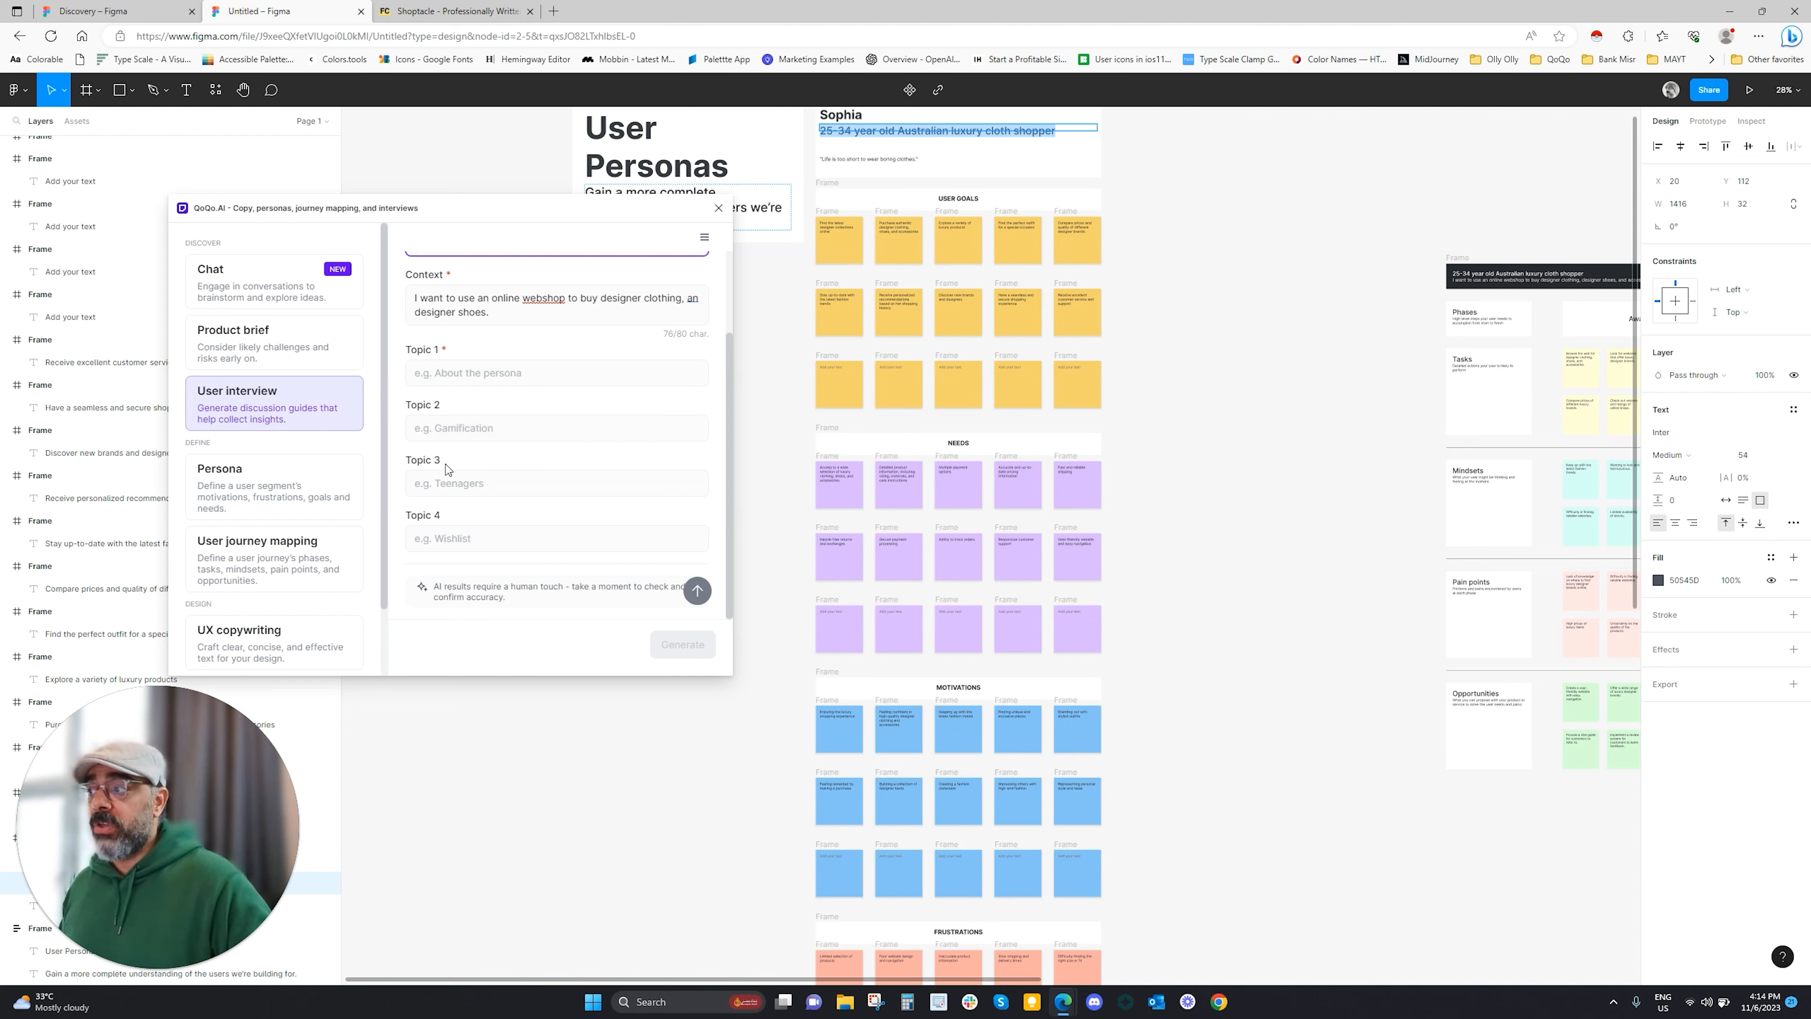
pyautogui.click(527, 374)
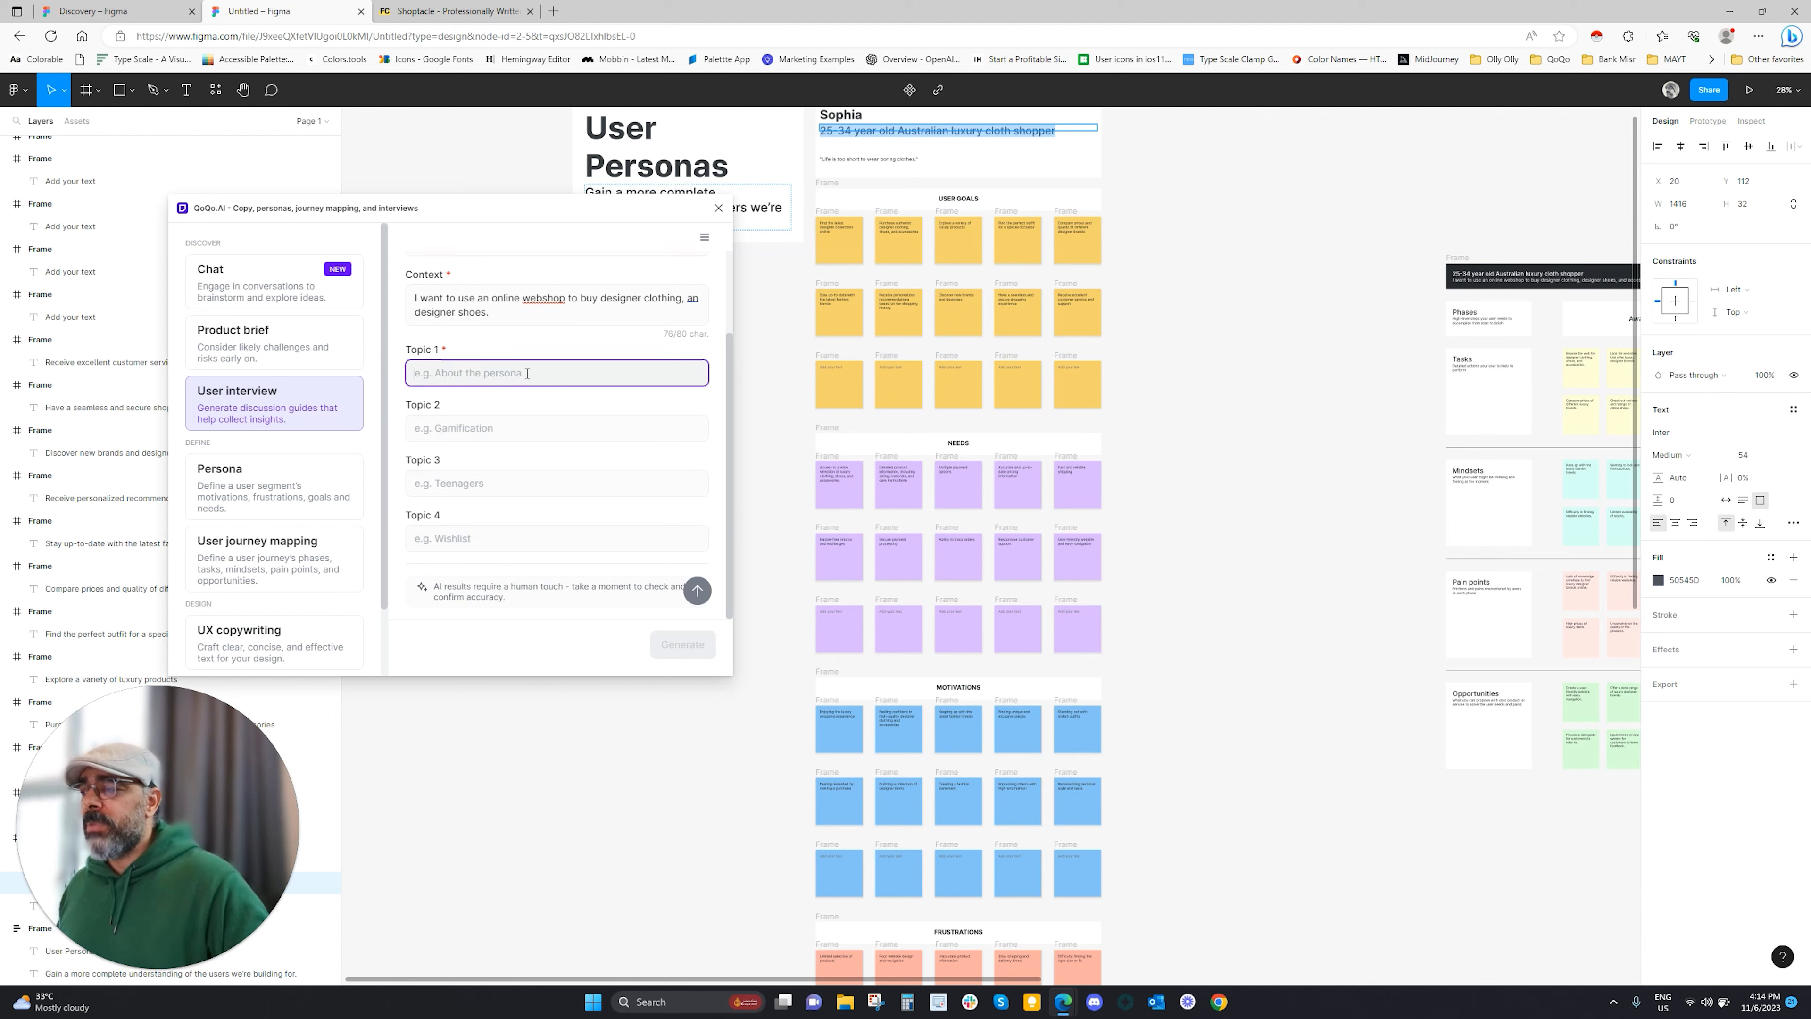
pyautogui.write('Abou')
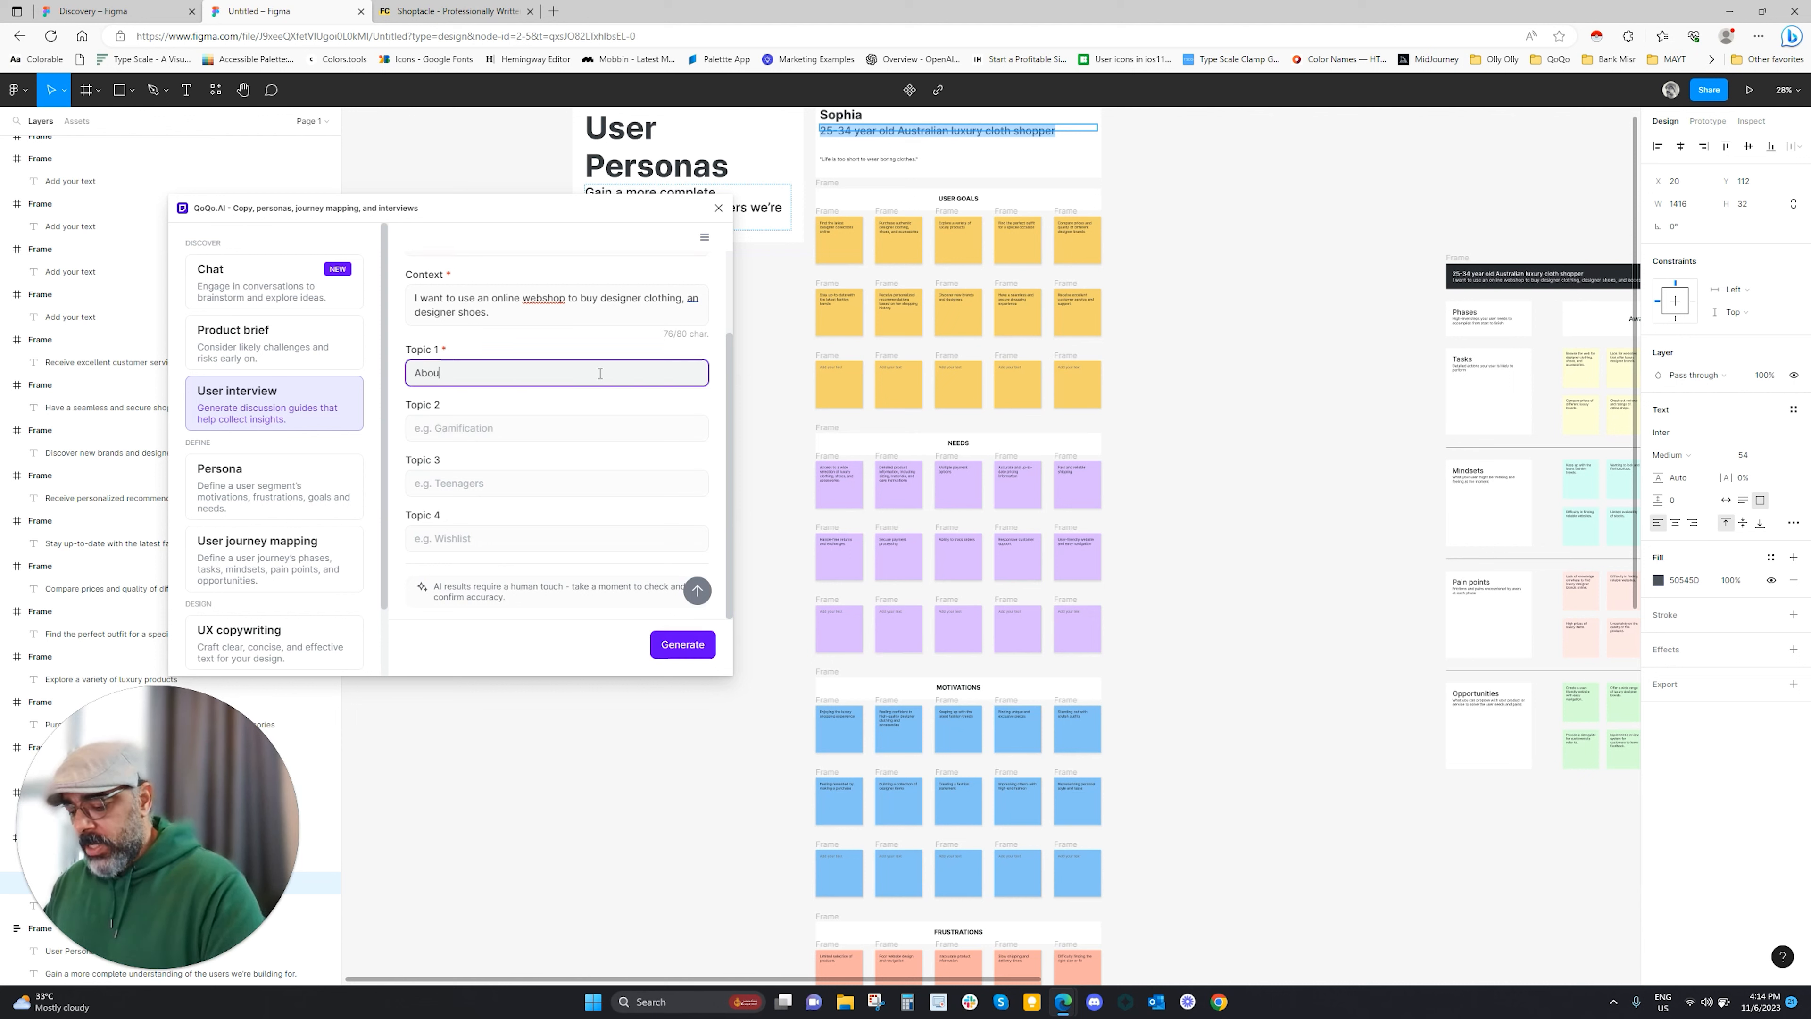
pyautogui.write('t the persona')
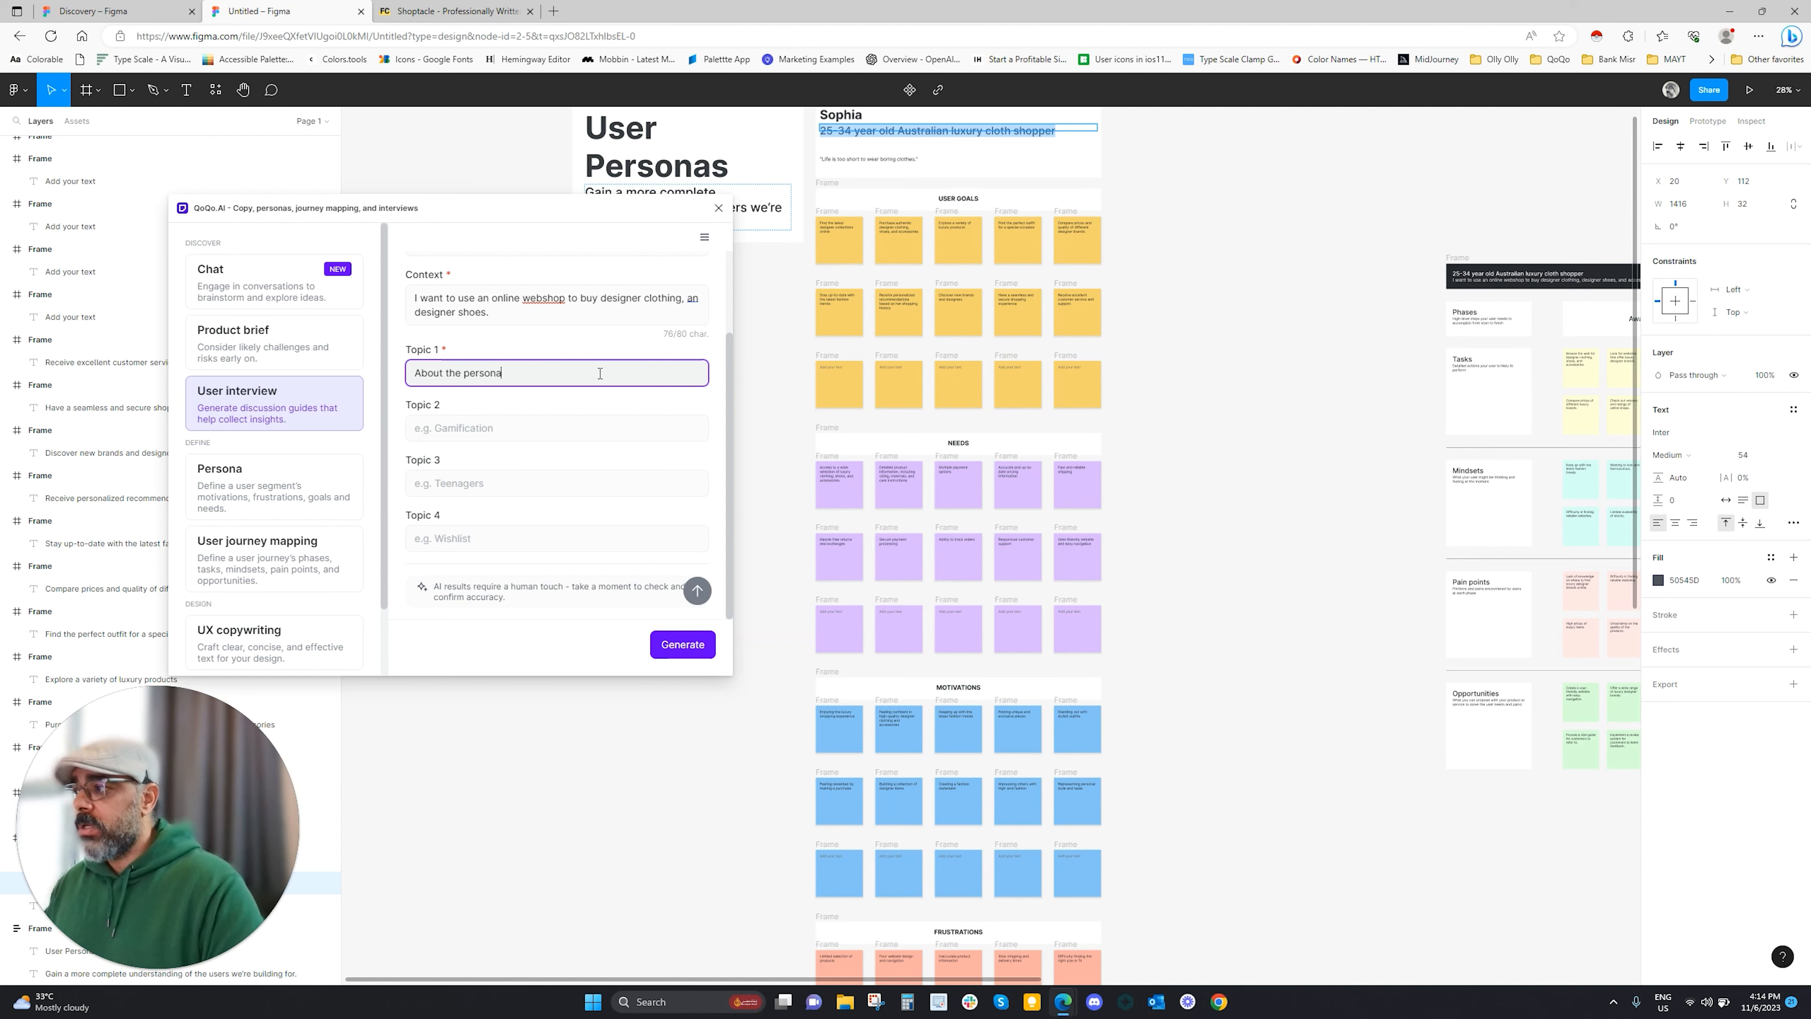
# Begin Topic 2 with "How do they shop for" and append "luxury cloth shopper", copied from the interview persona
pyautogui.press('Tab')
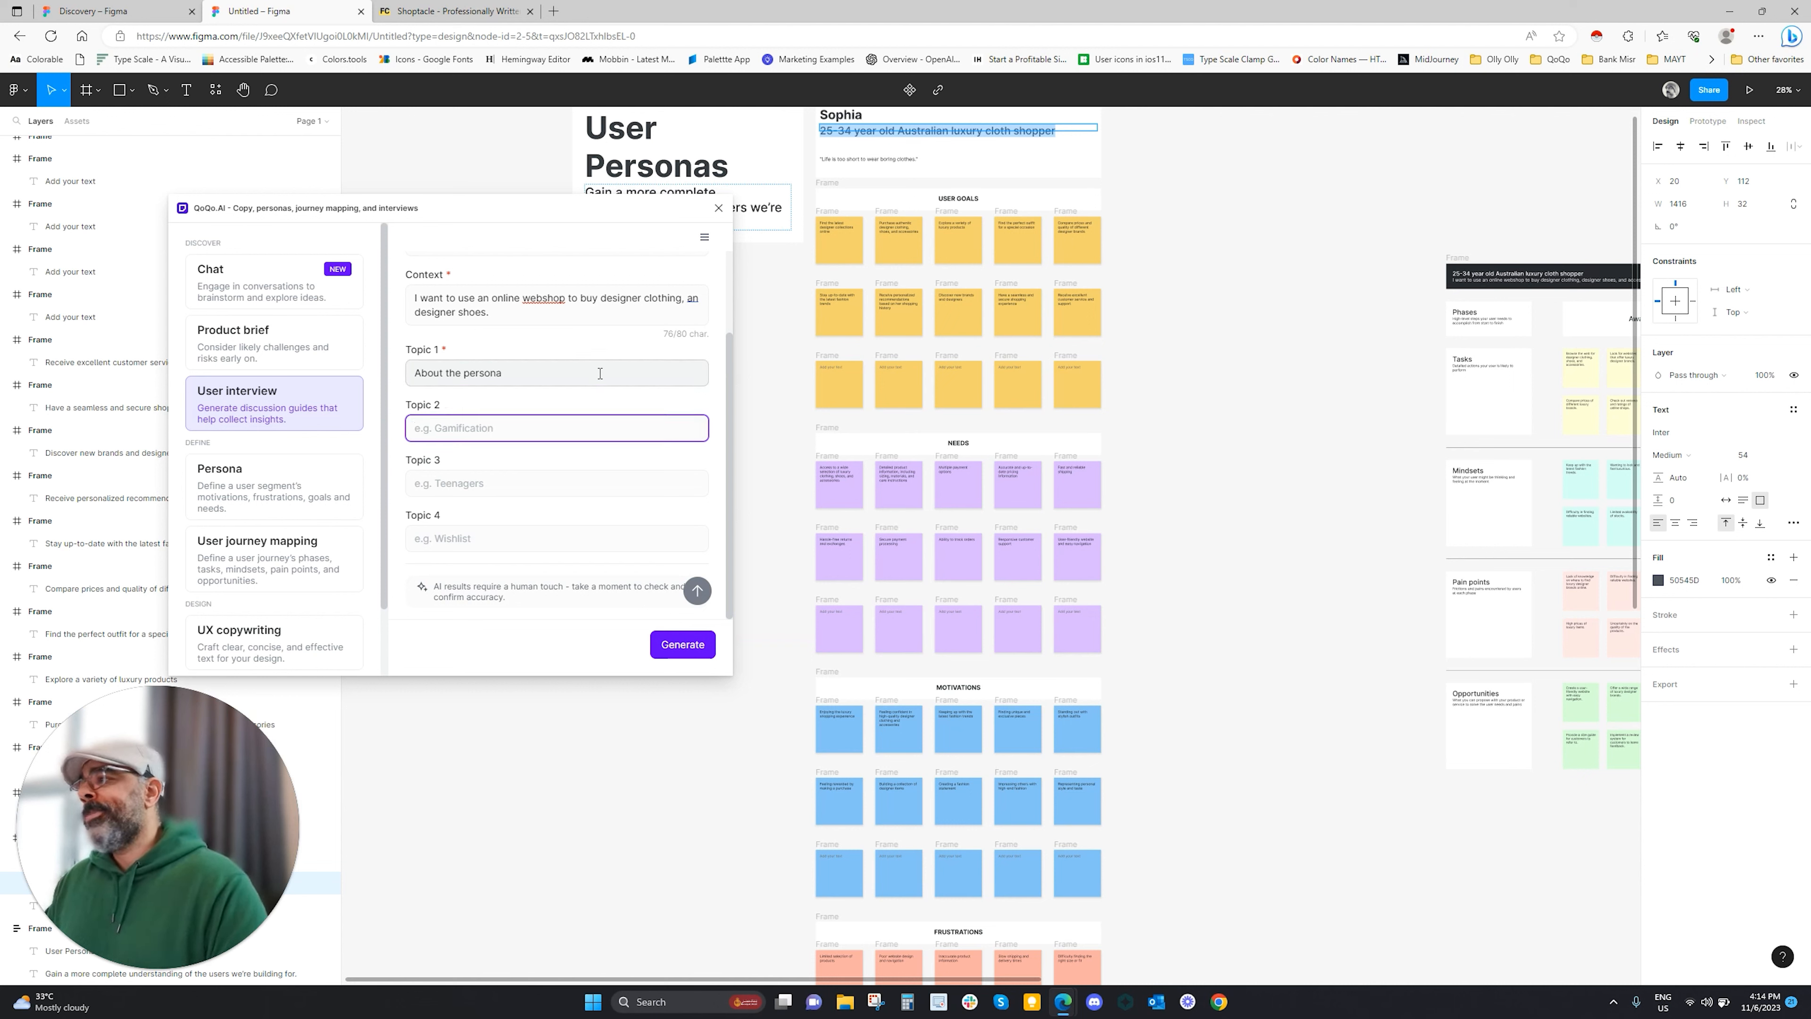
pyautogui.write('How do they sh')
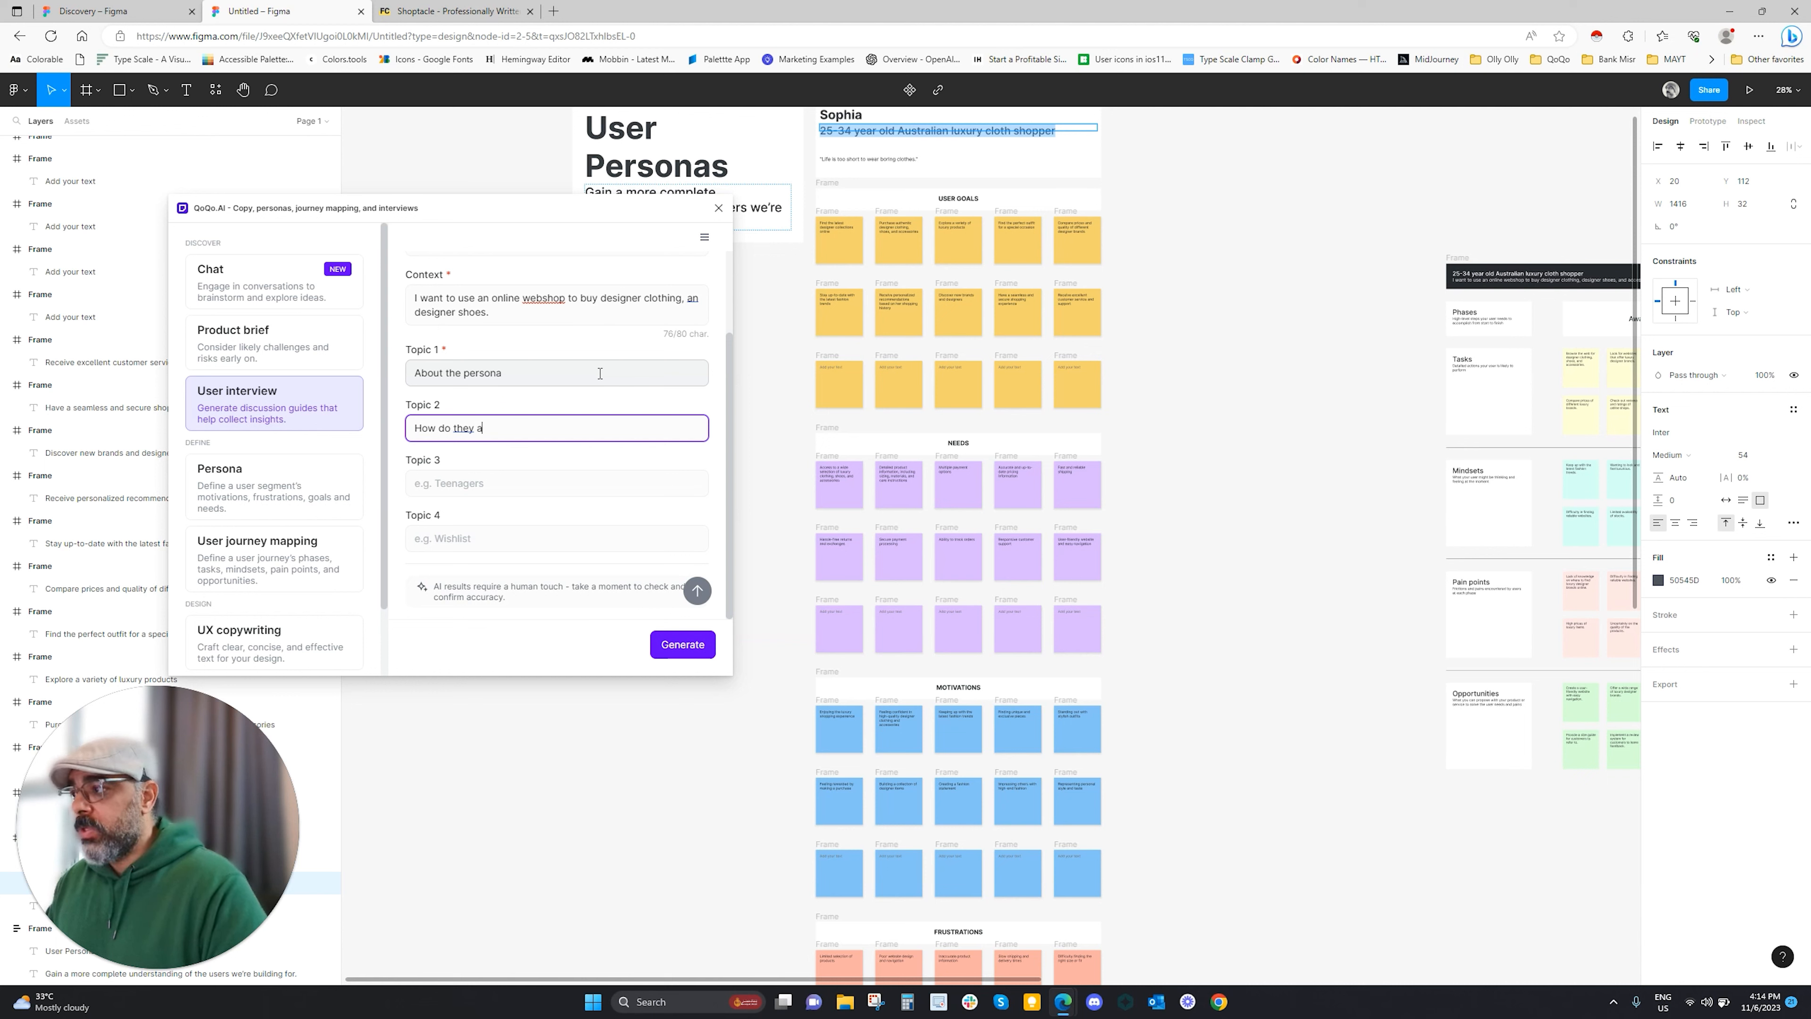
pyautogui.write('op for')
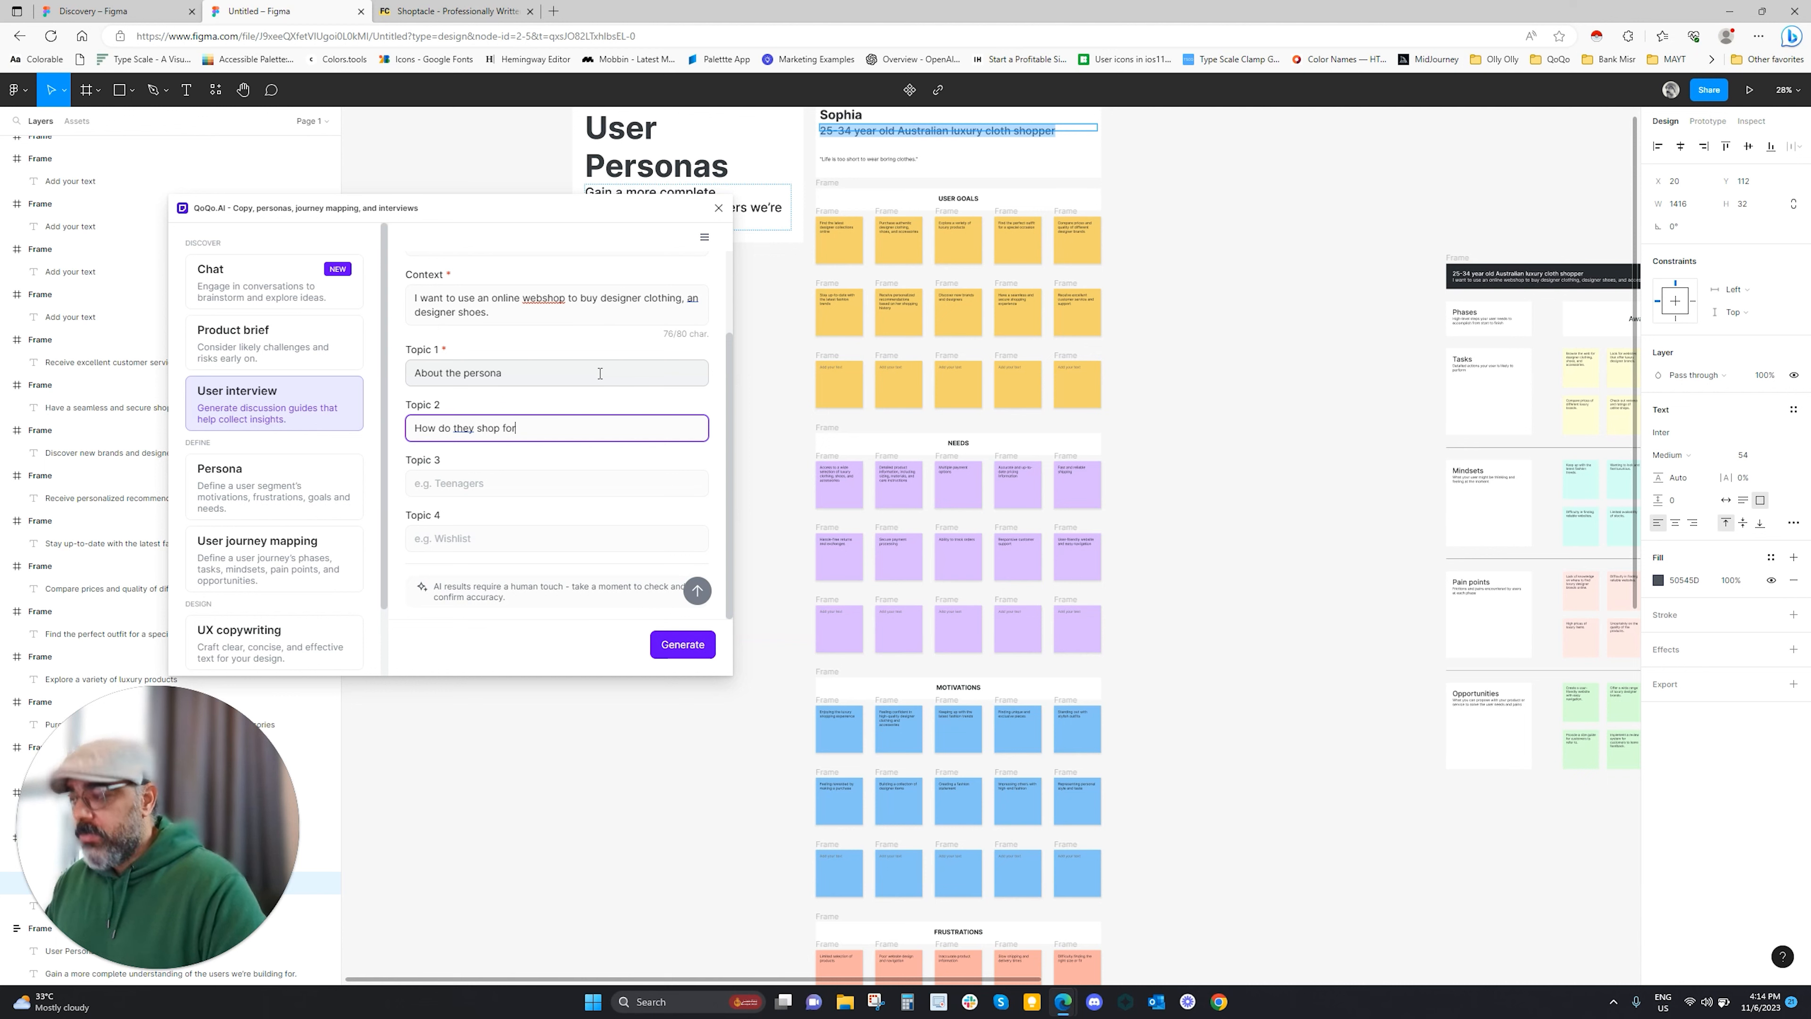
pyautogui.scroll(2, 598, 399)
pyautogui.click(549, 346)
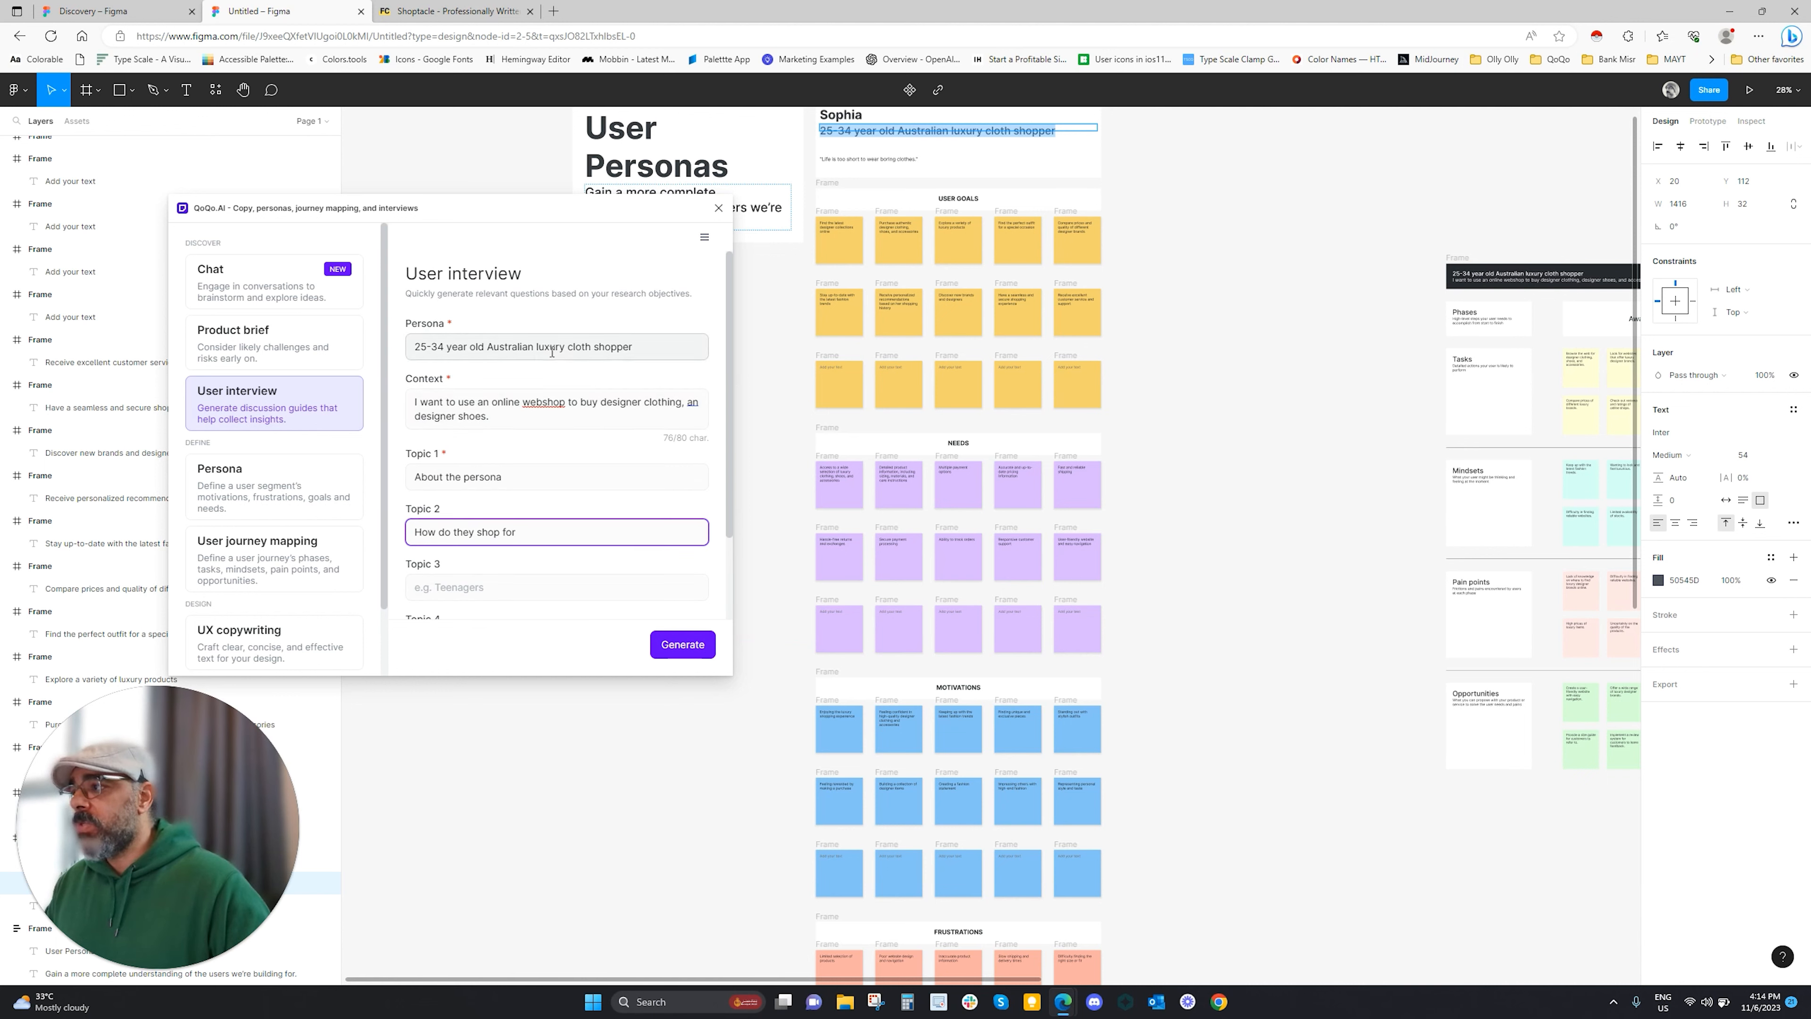
pyautogui.moveTo(535, 347); pyautogui.dragTo(669, 348)
pyautogui.hotkey('ctrl', 'c')
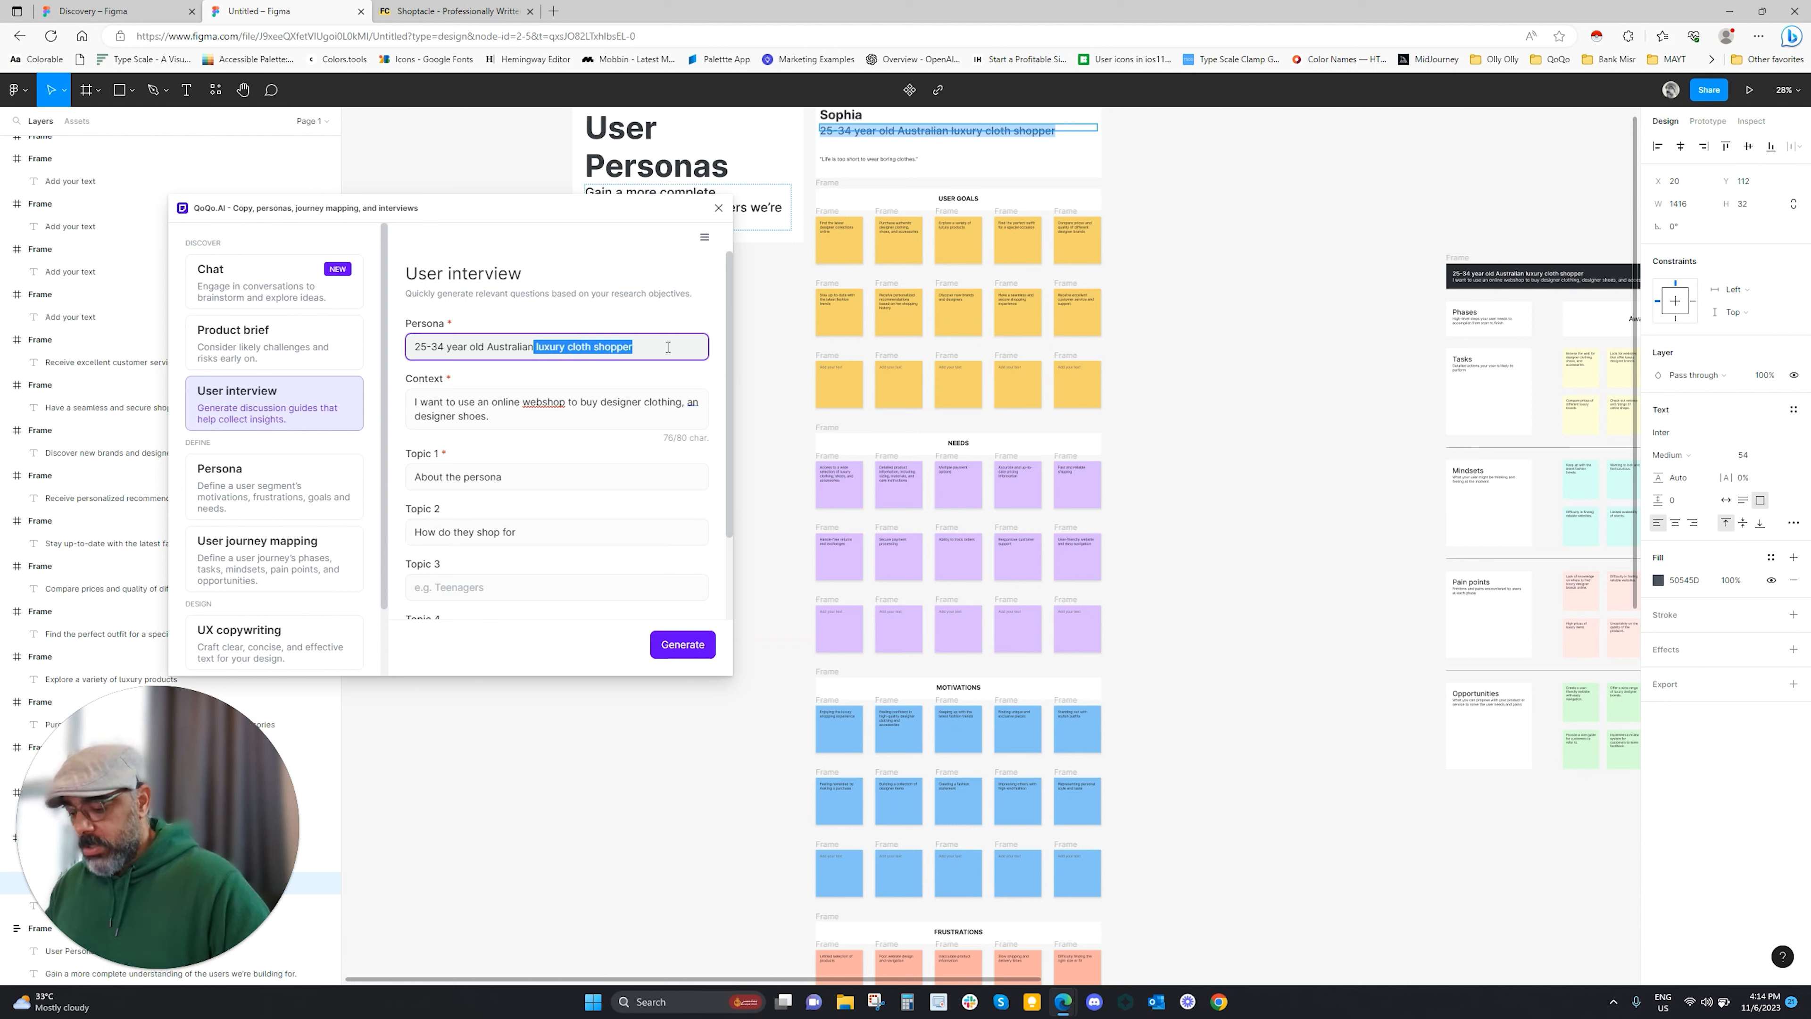
pyautogui.click(588, 529)
pyautogui.hotkey('ctrl', 'v')
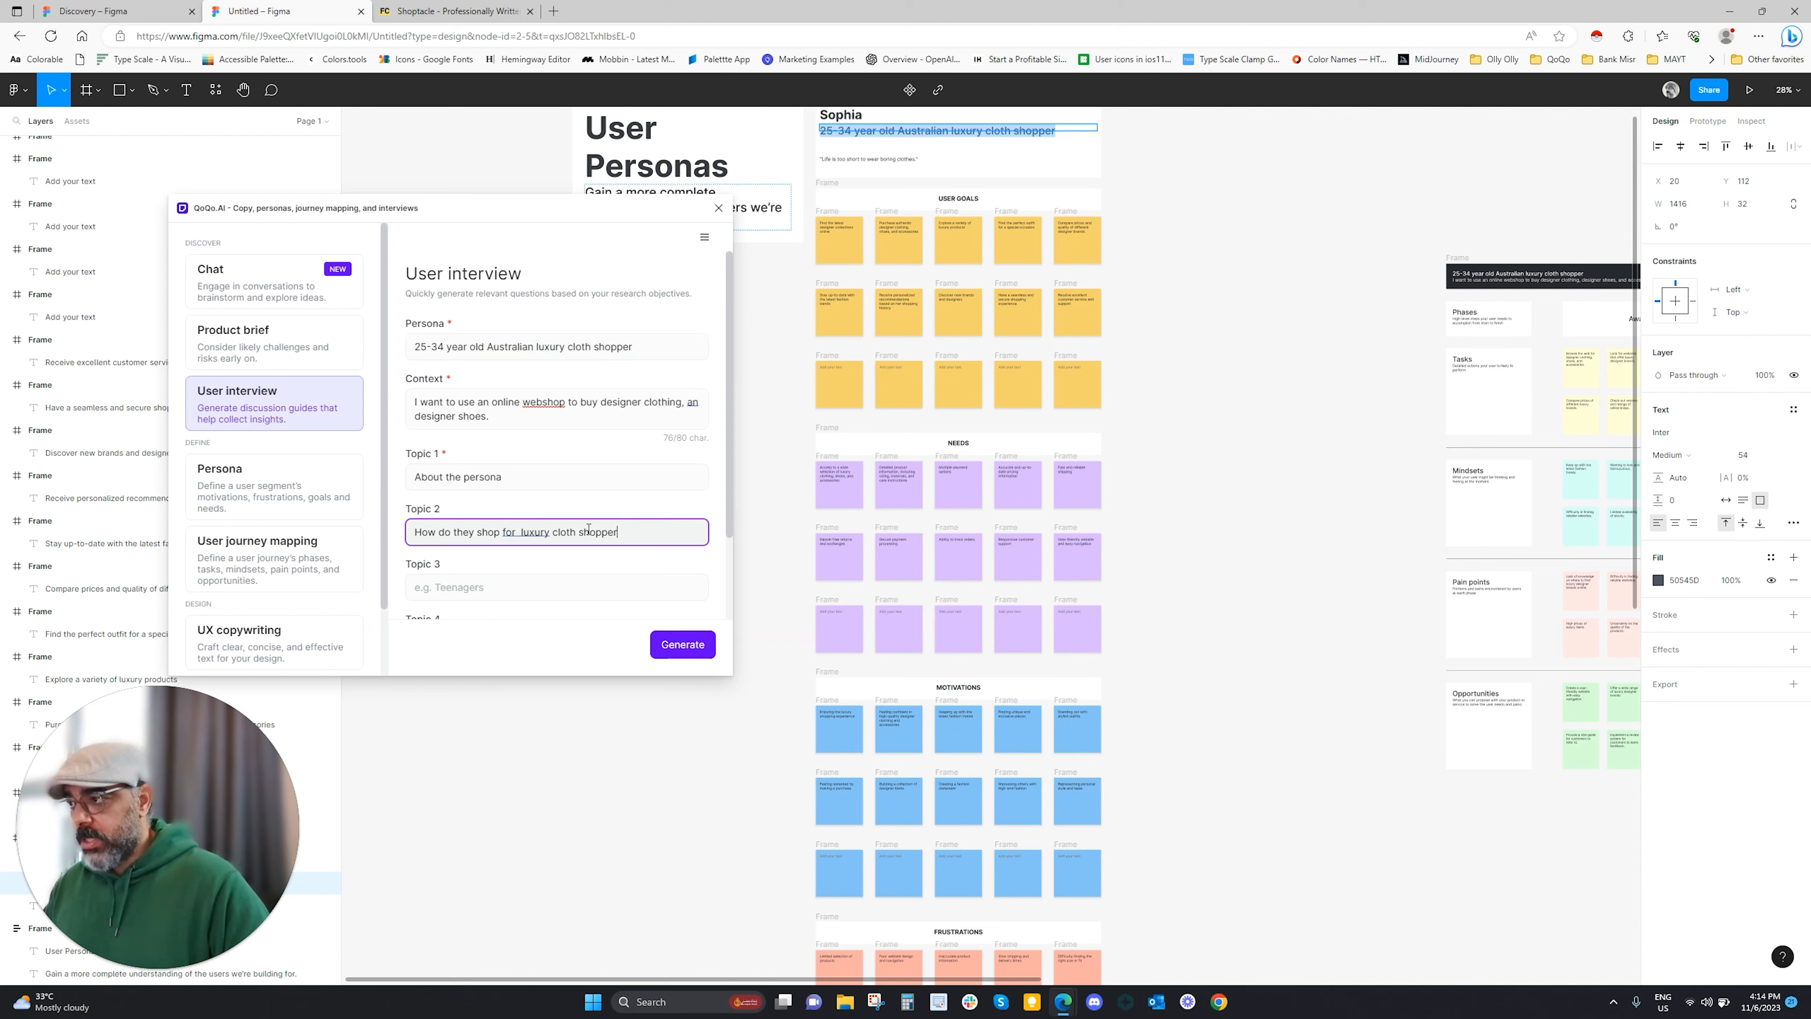
# Remove the extra space and the word "shopper" from Topic 2 so it reads "How do they shop for luxury cloth, and shoe?"
pyautogui.click(521, 533)
pyautogui.press('BackSpace')
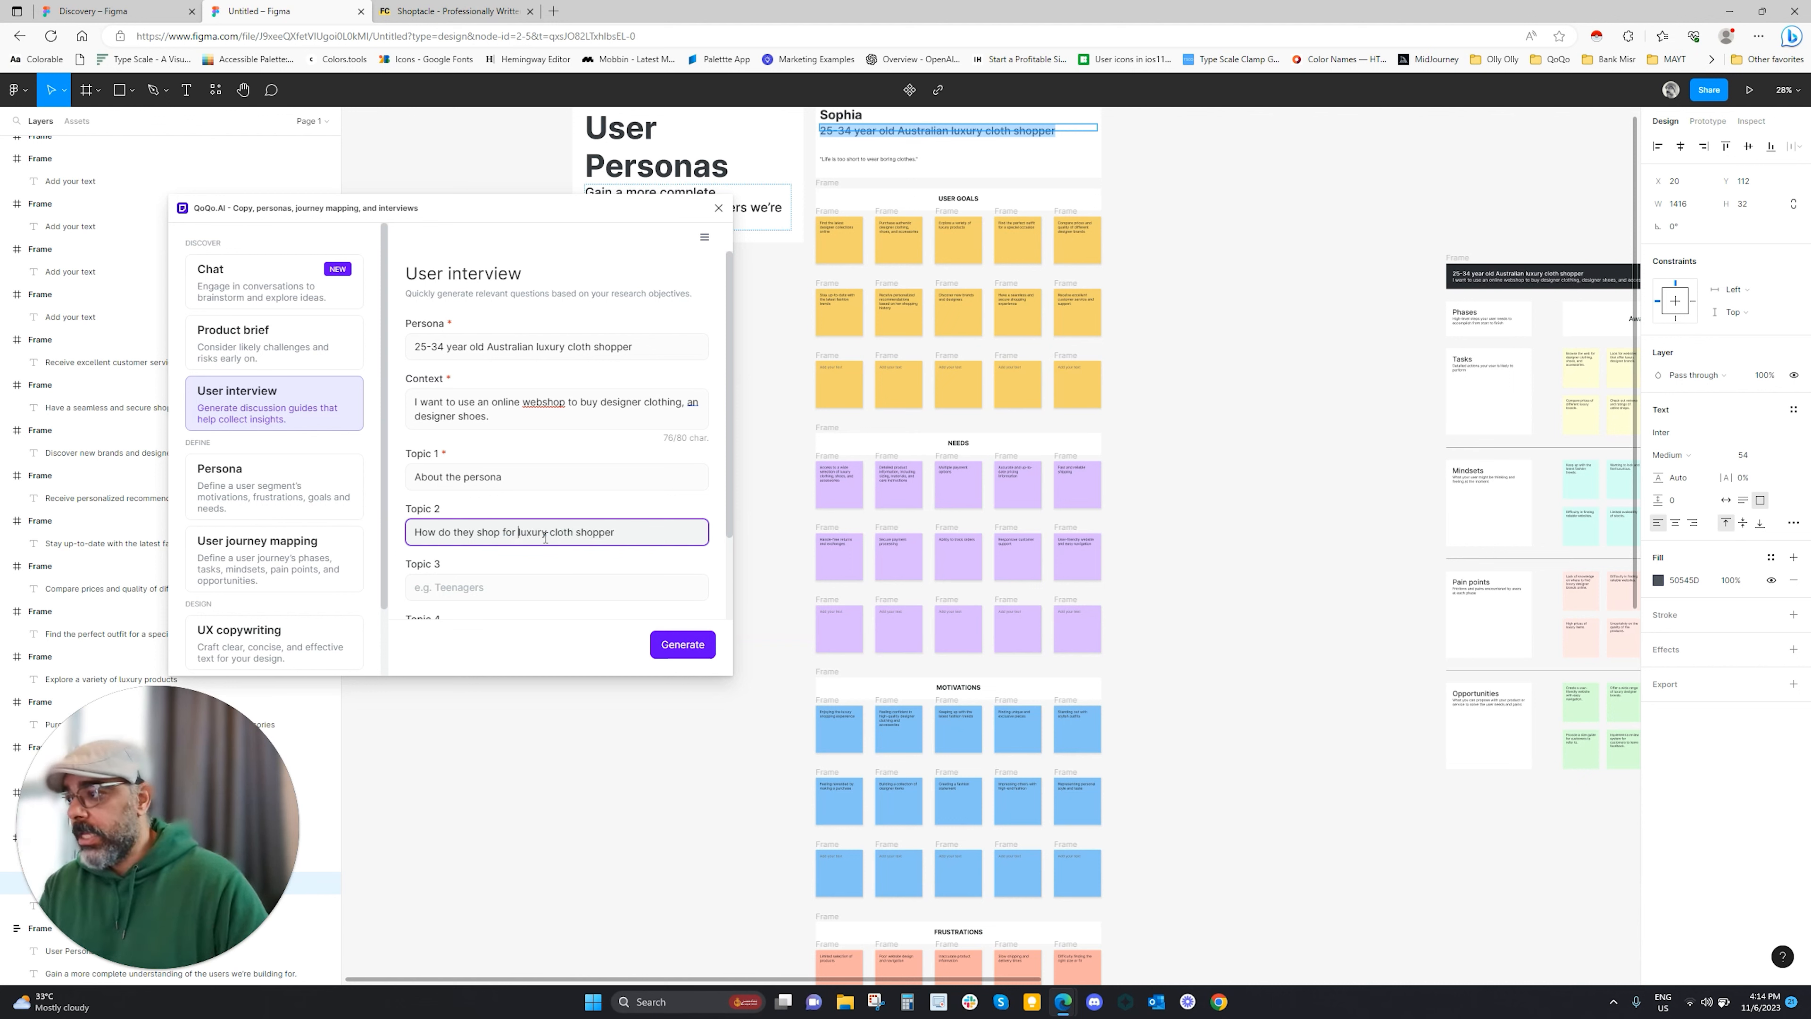
pyautogui.doubleClick(598, 532)
pyautogui.press('BackSpace')
pyautogui.write(', and shoe?')
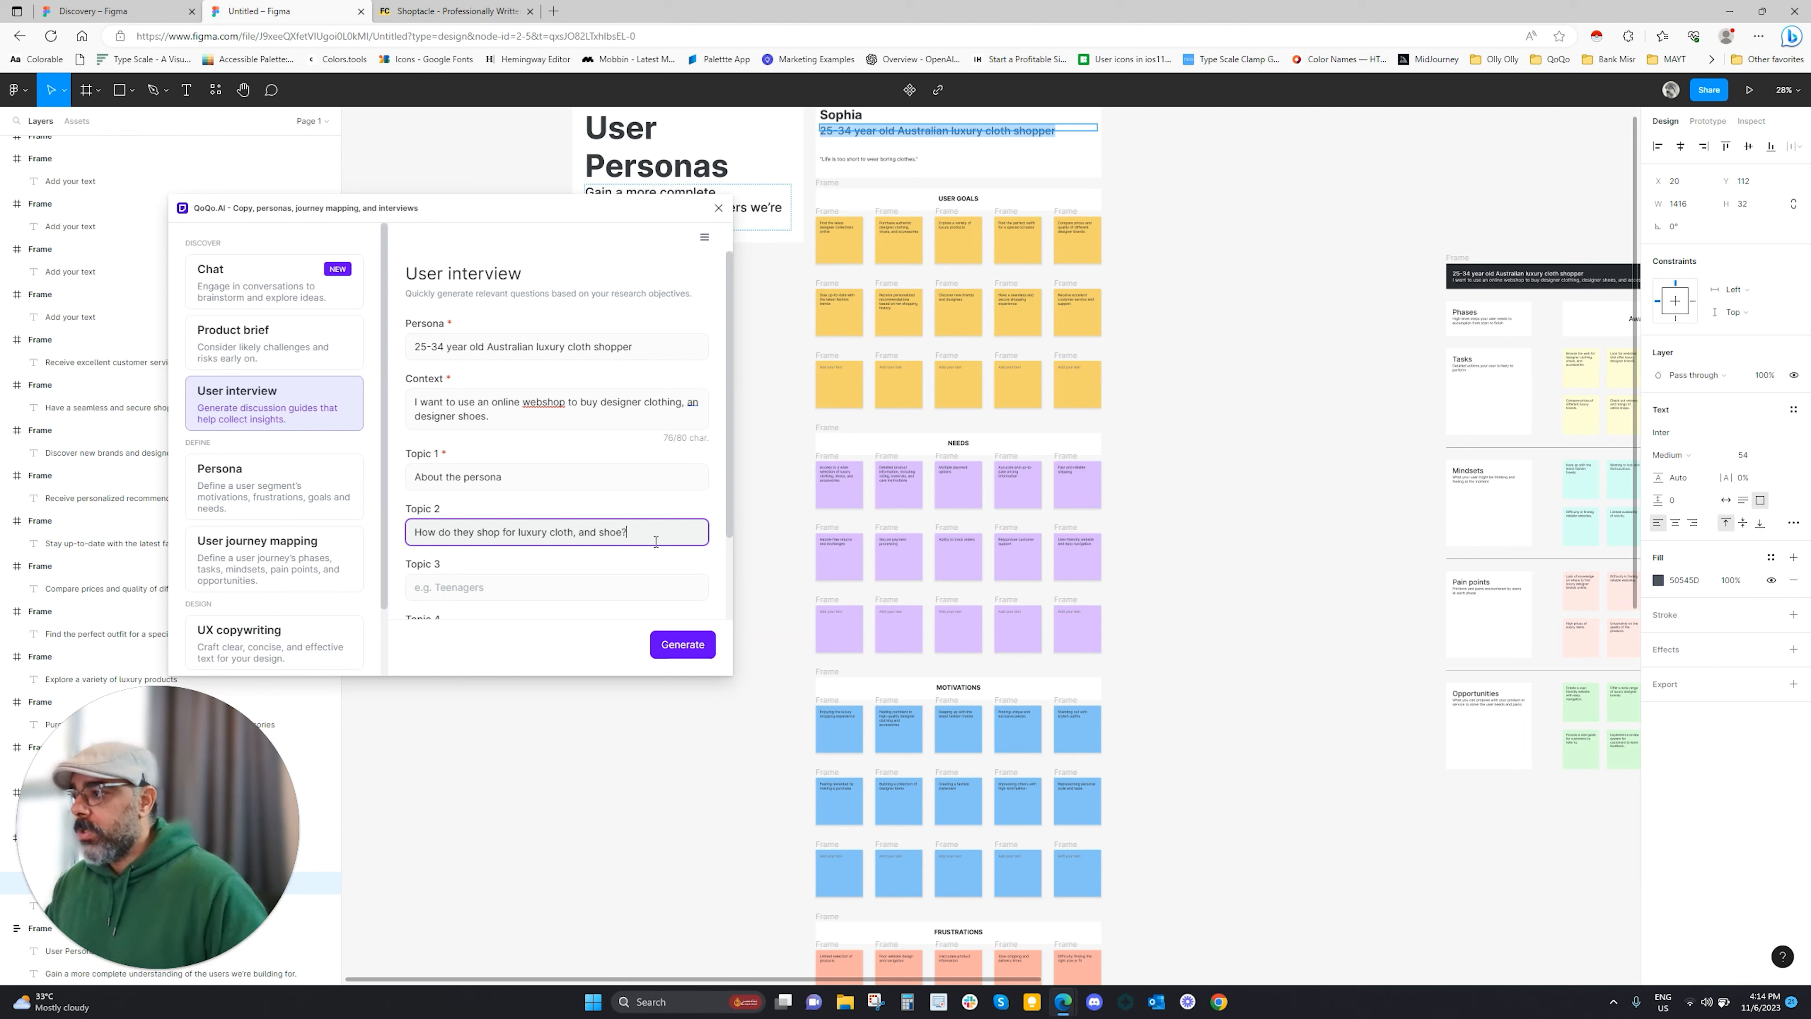
# Set Topic 3 to "What would drive them to shop online?", fixing the inverted capitalisation
pyautogui.click(491, 589)
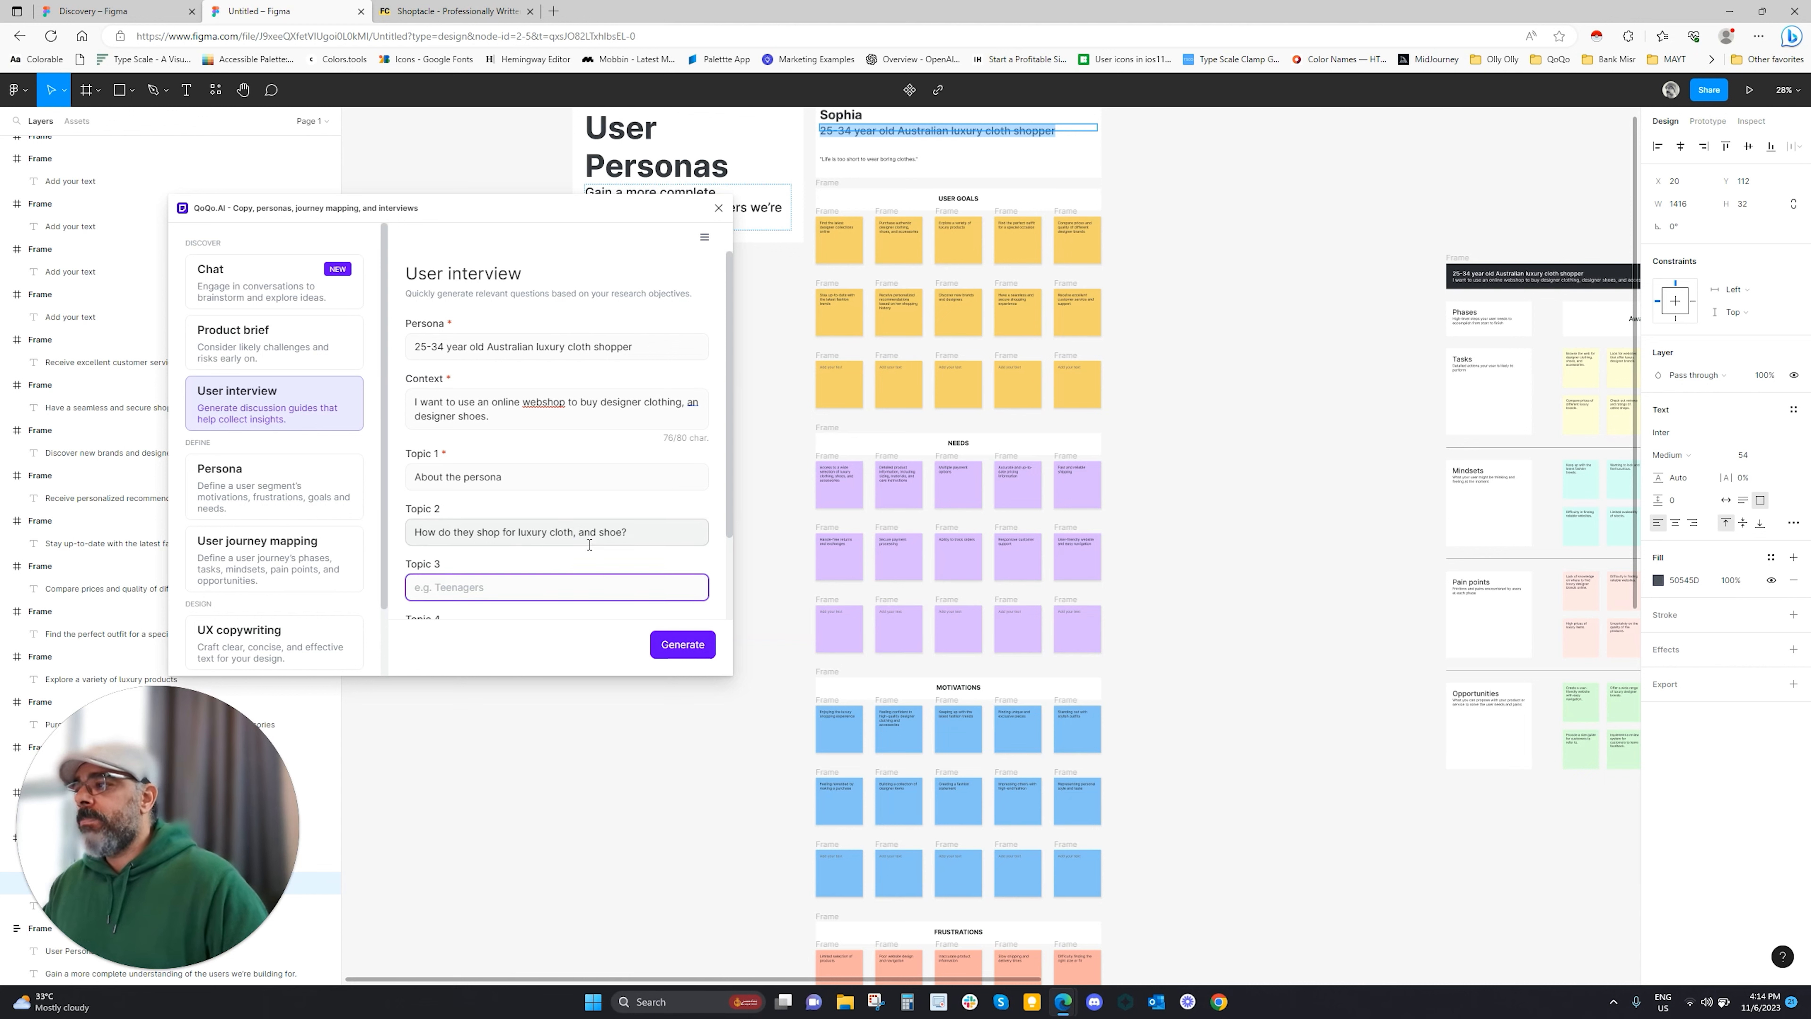
pyautogui.scroll(-2, 592, 549)
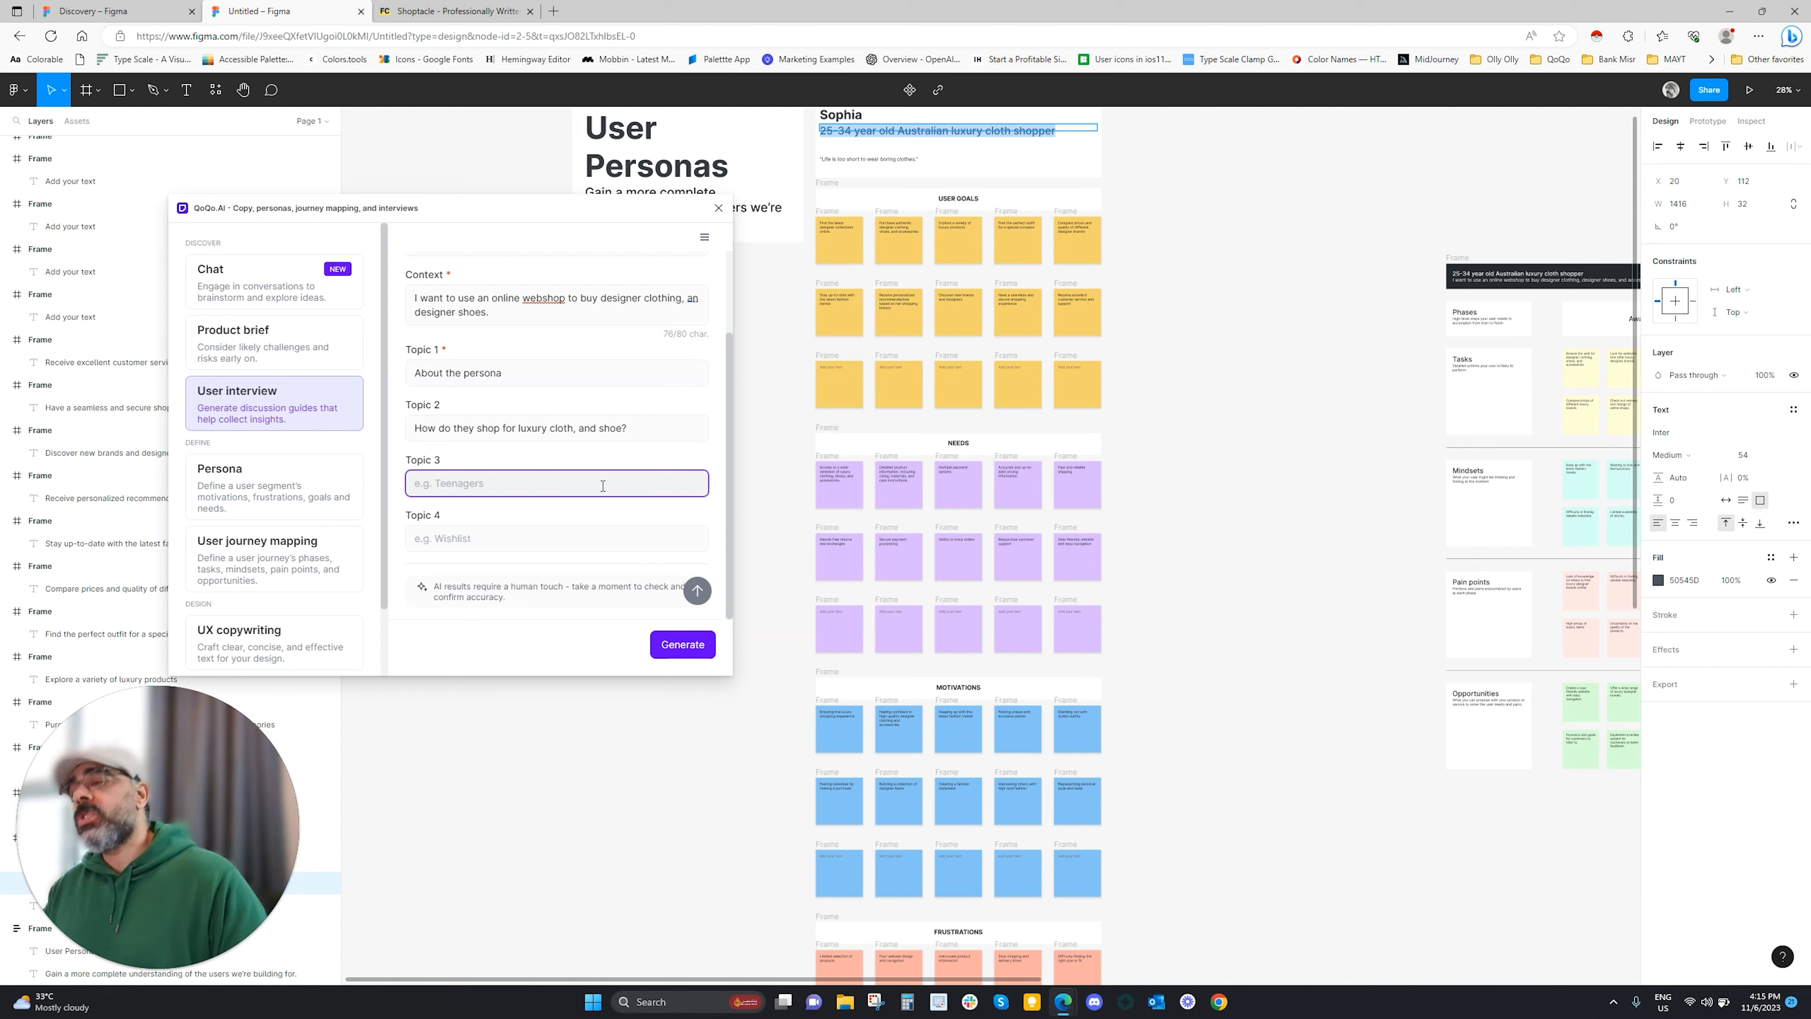
pyautogui.write('wHAT')
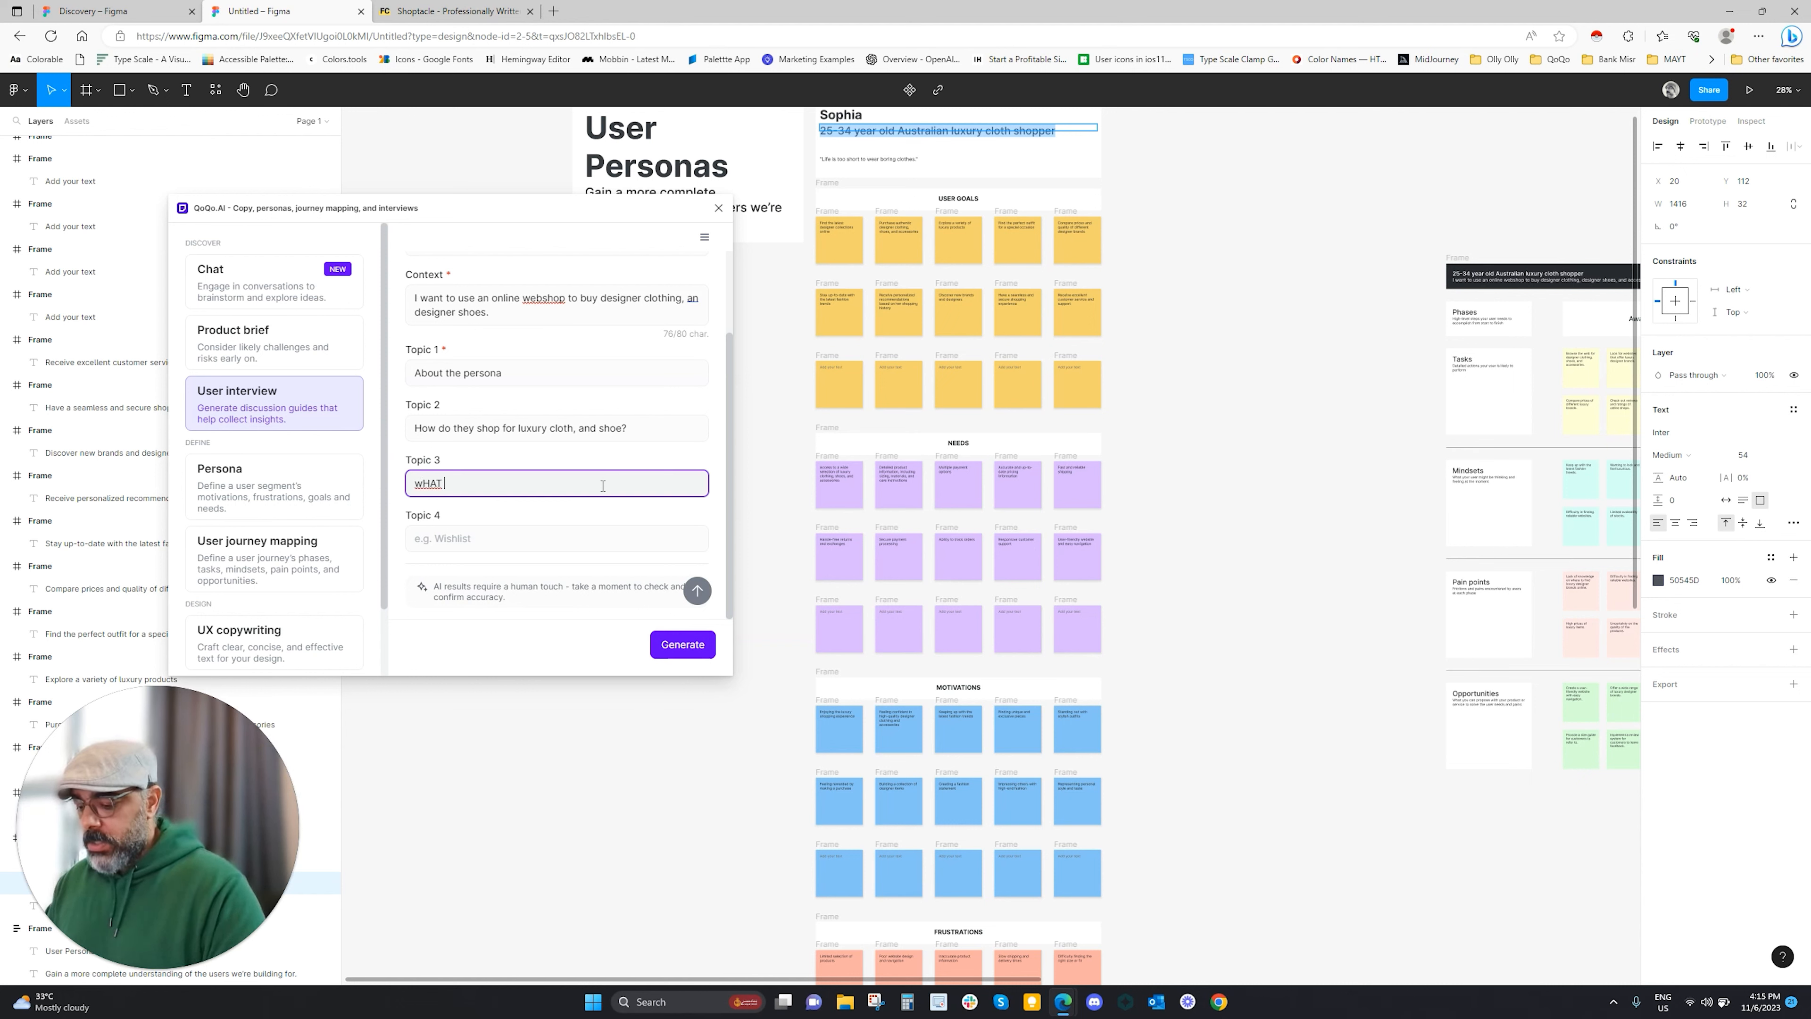
pyautogui.write(' WOULD')
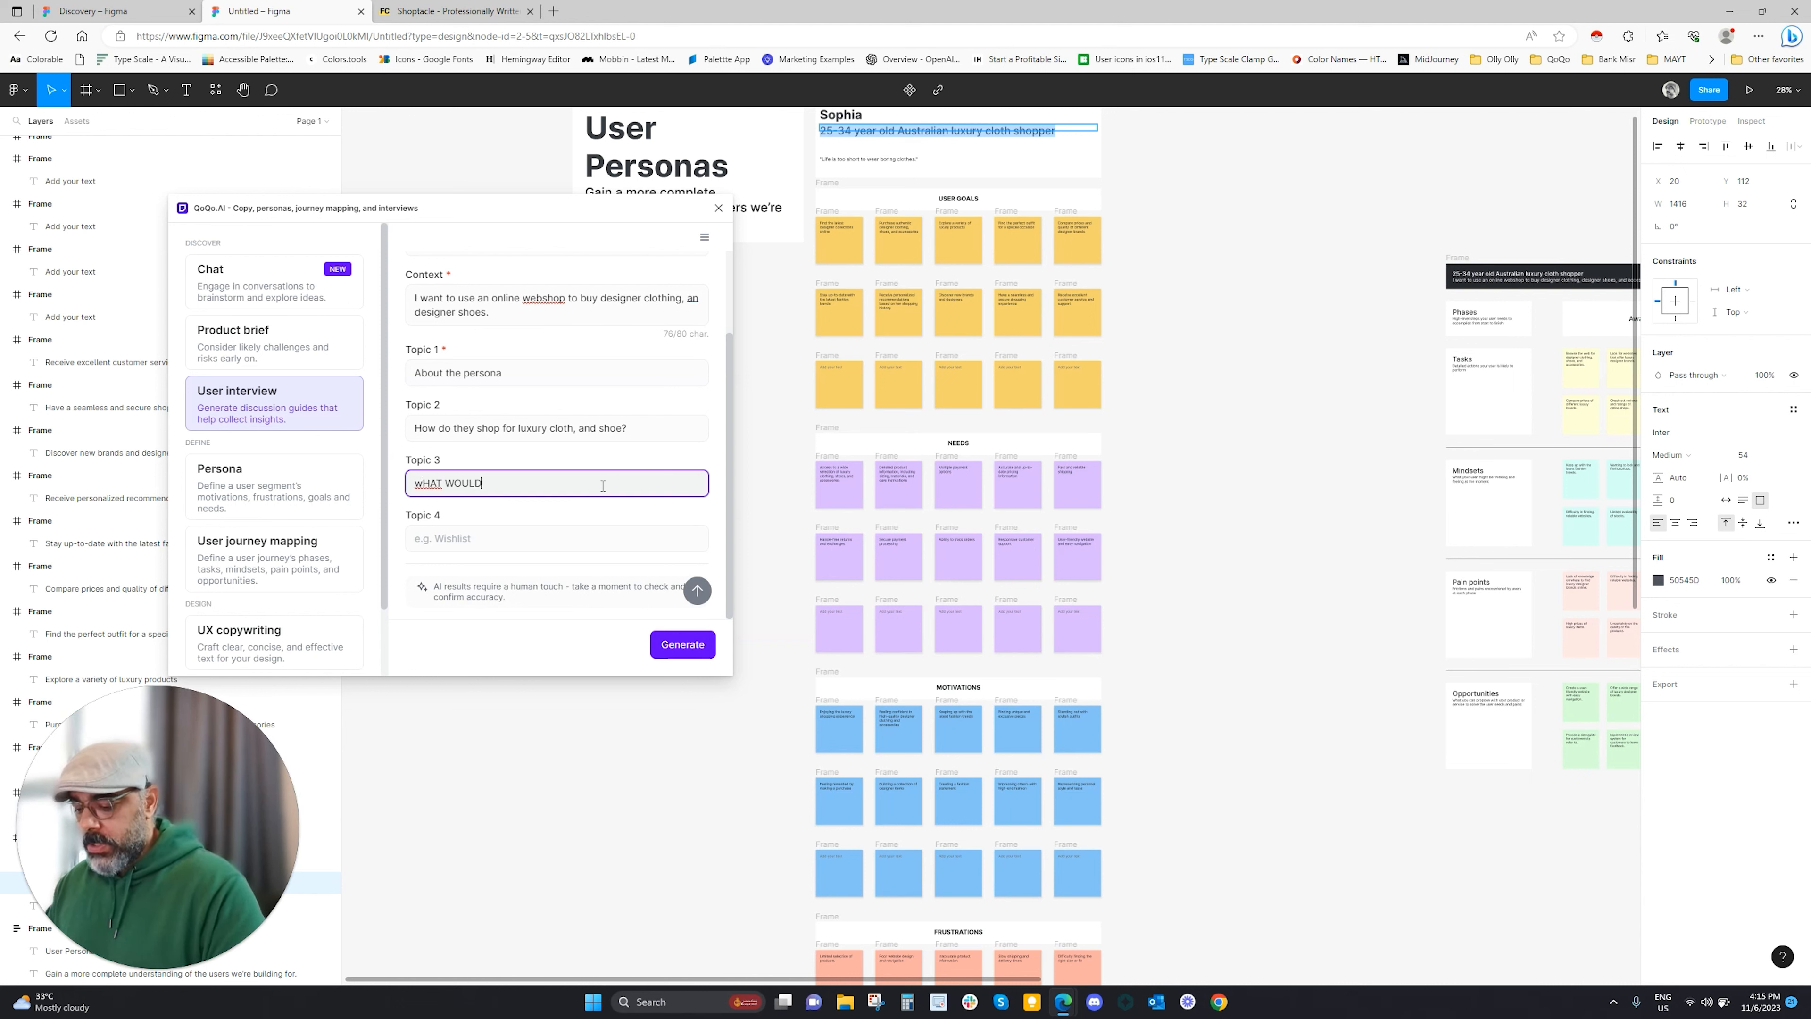
pyautogui.press('BackSpace')
pyautogui.press('BackSpace')
pyautogui.press('BackSpace')
pyautogui.press('BackSpace')
pyautogui.press('BackSpace')
pyautogui.press('BackSpace')
pyautogui.press('BackSpace')
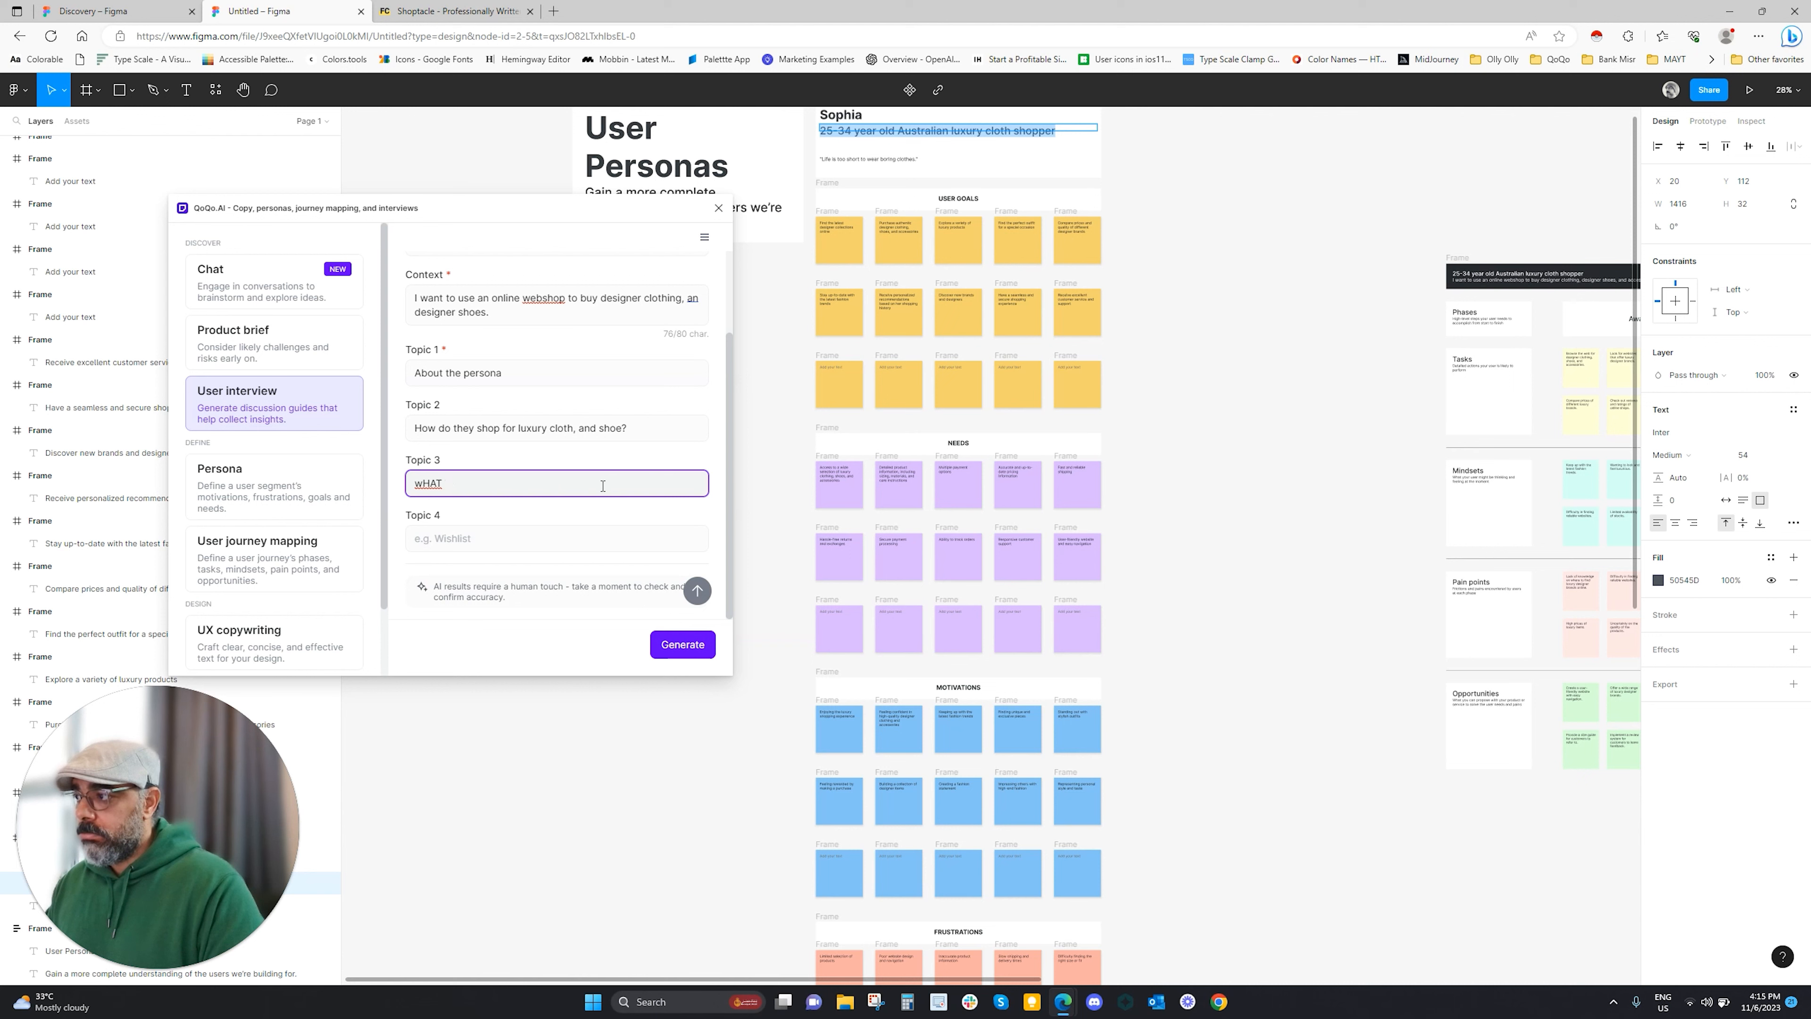
pyautogui.write('W')
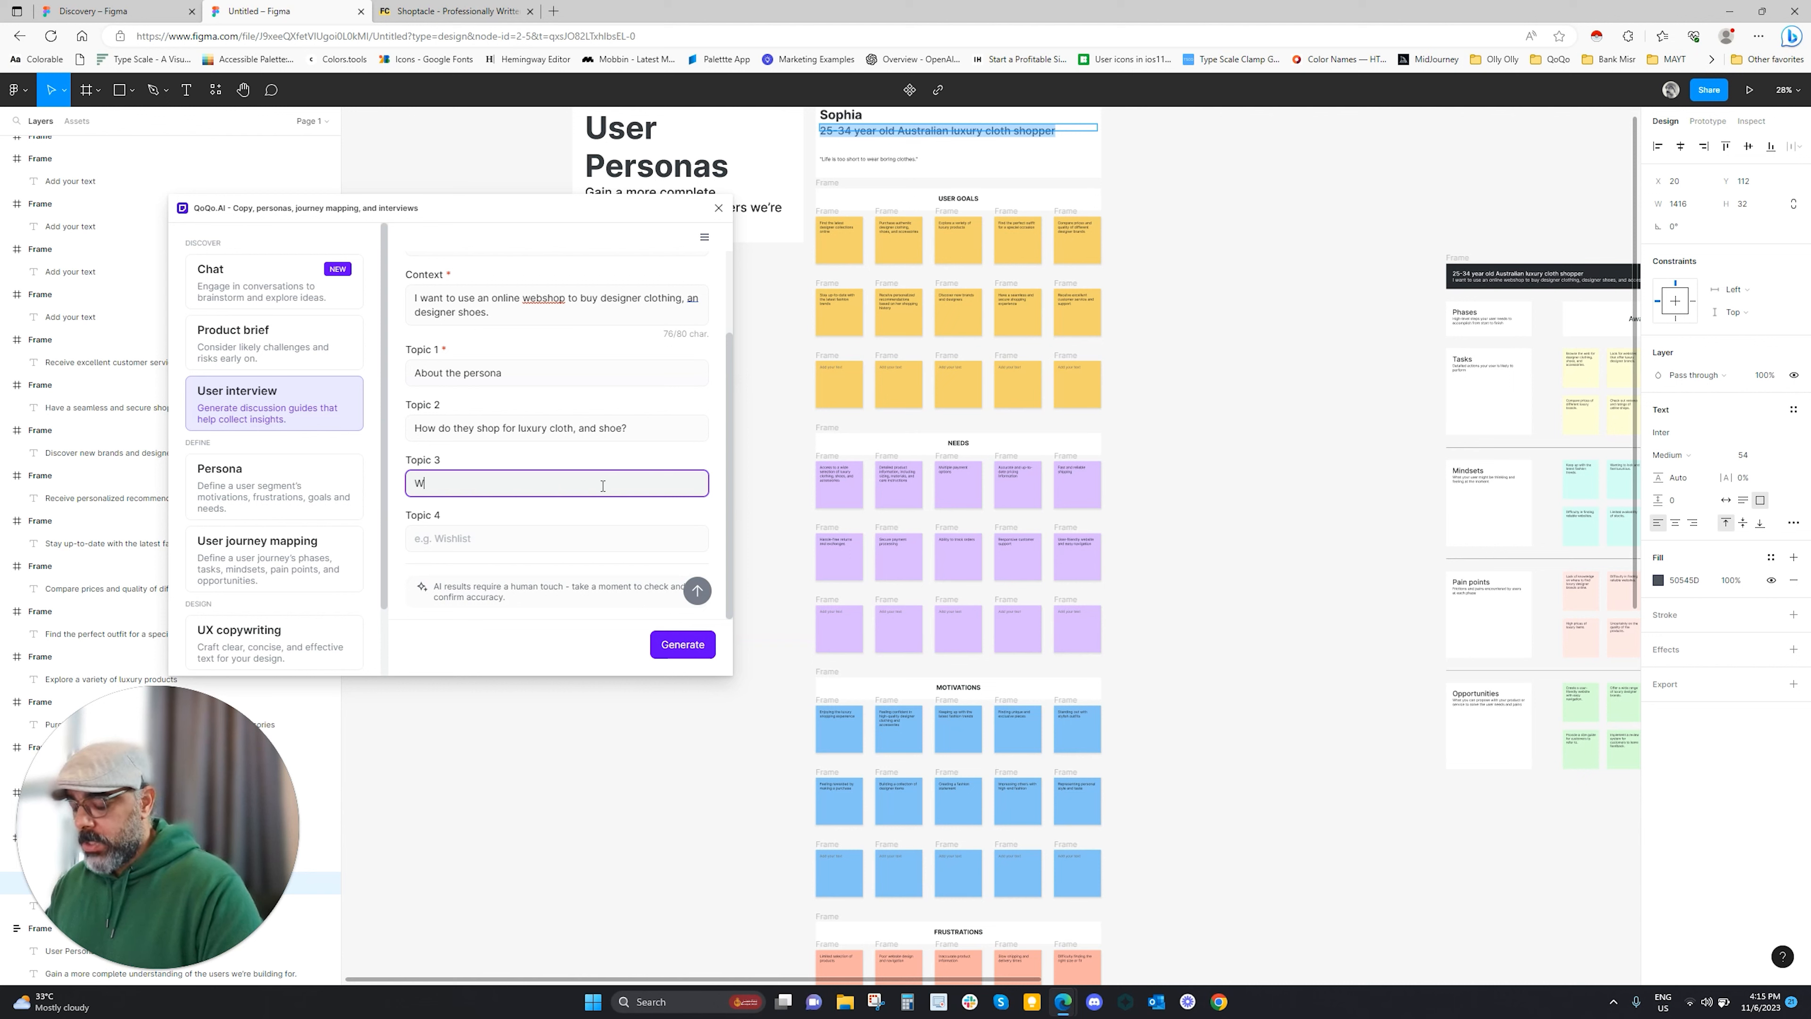
pyautogui.write('hat')
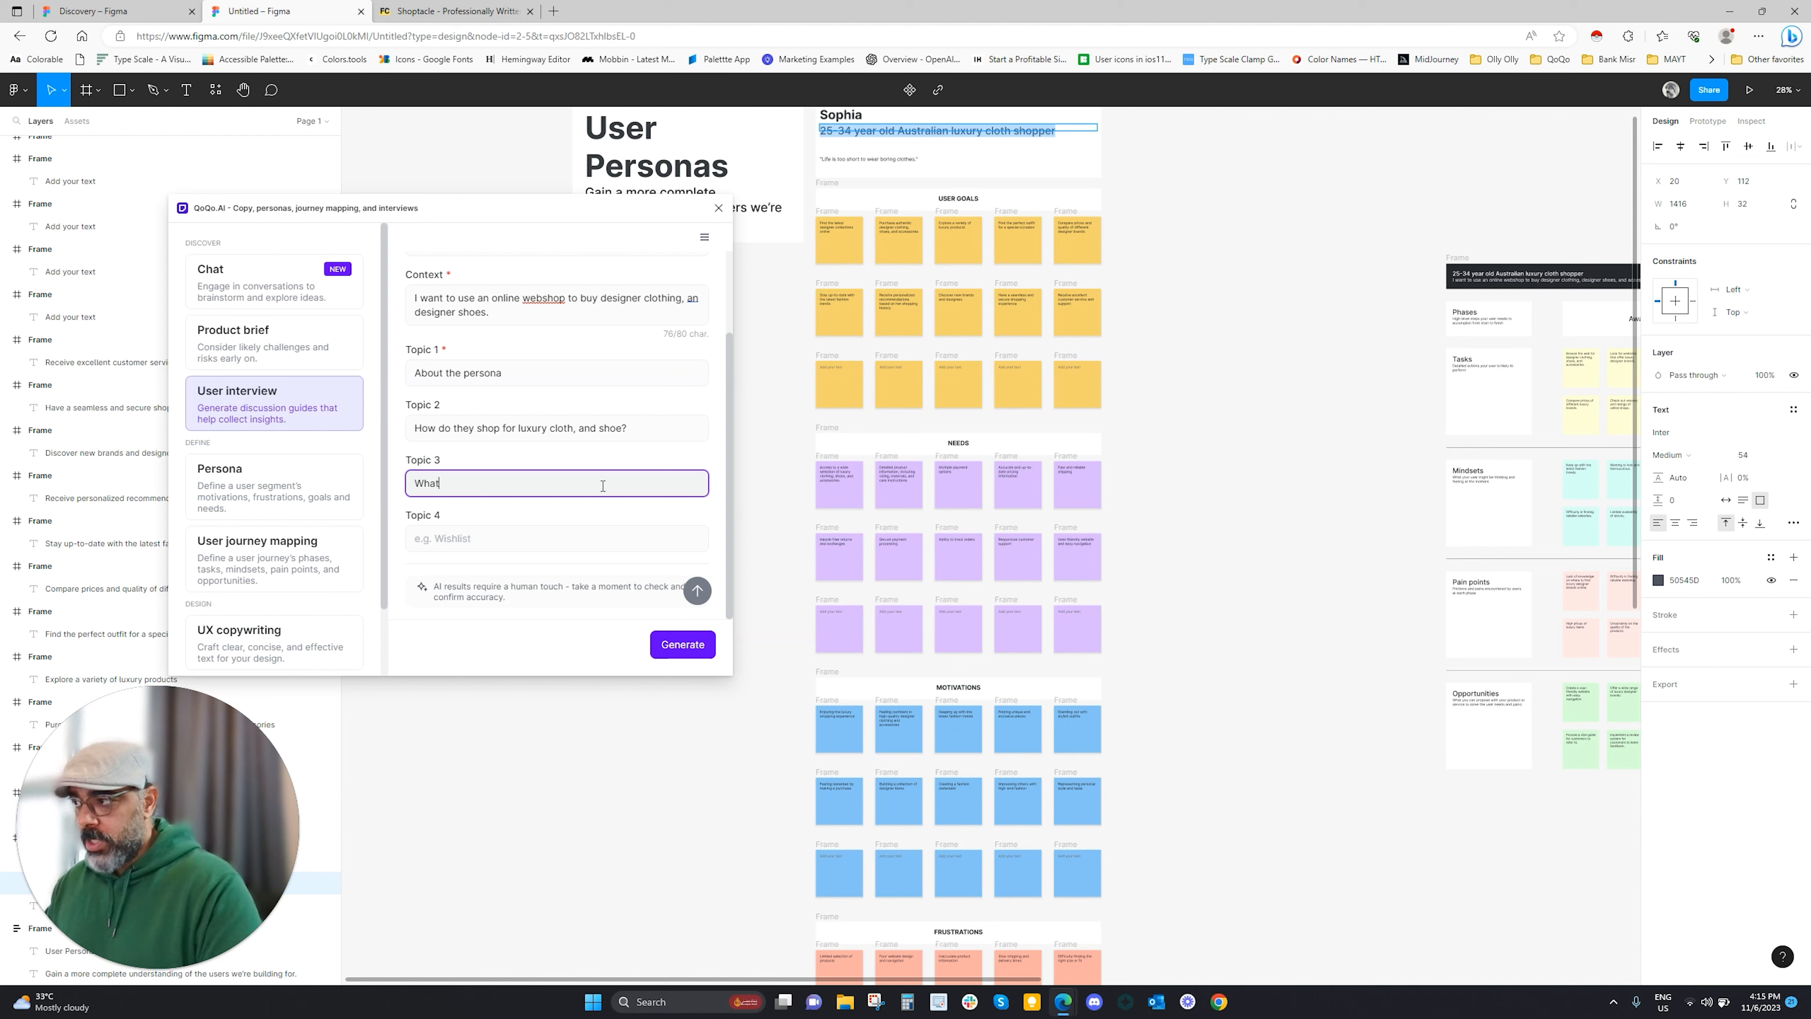
pyautogui.write(' would drive ')
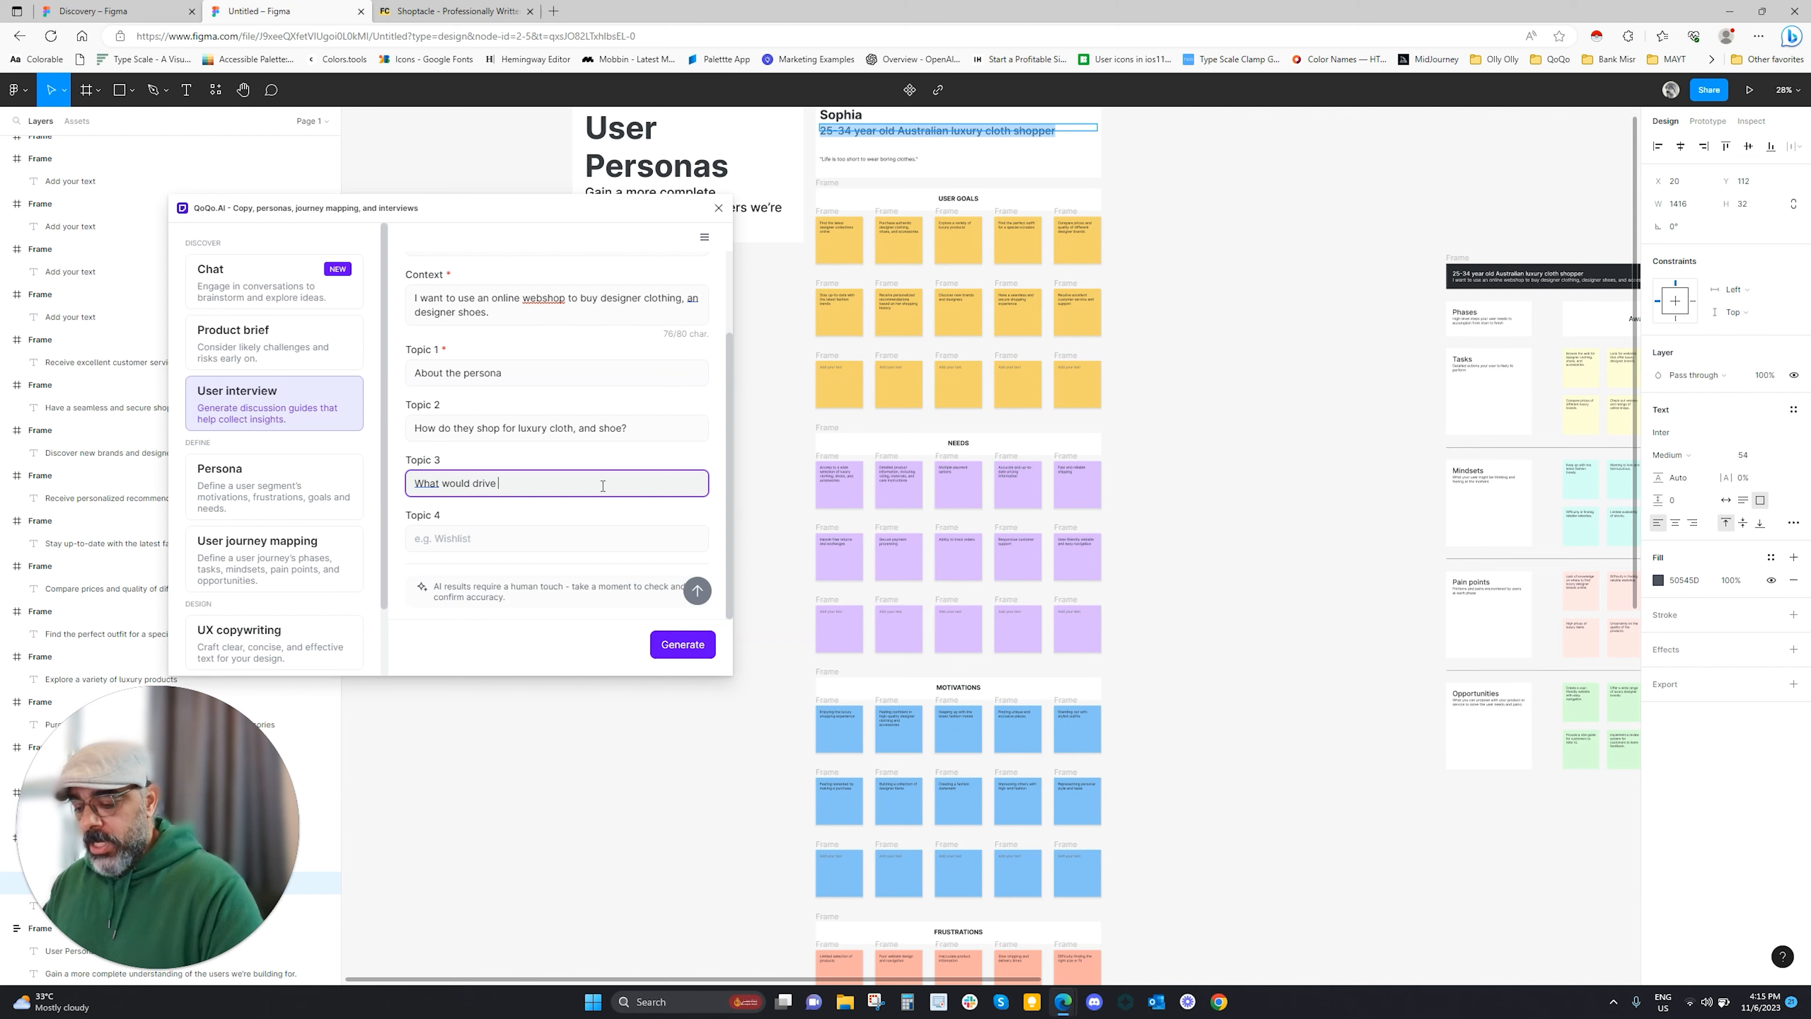
pyautogui.write('them to sh')
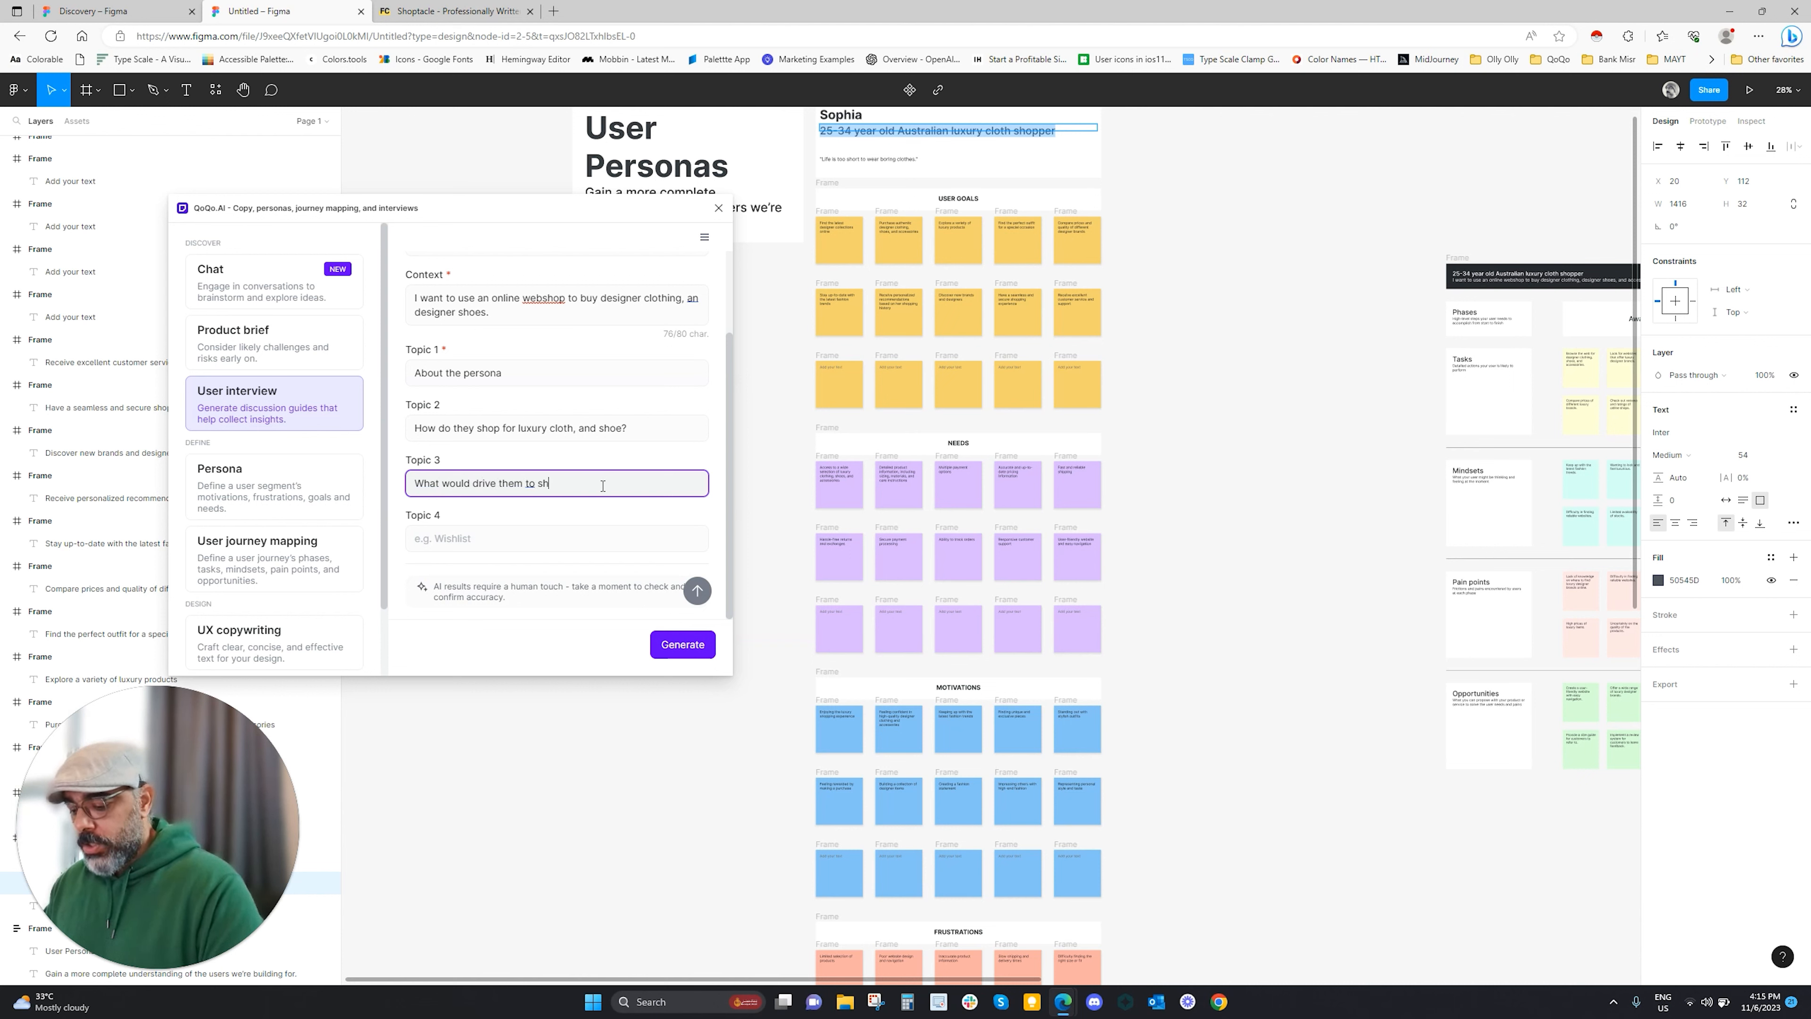
pyautogui.write('op online')
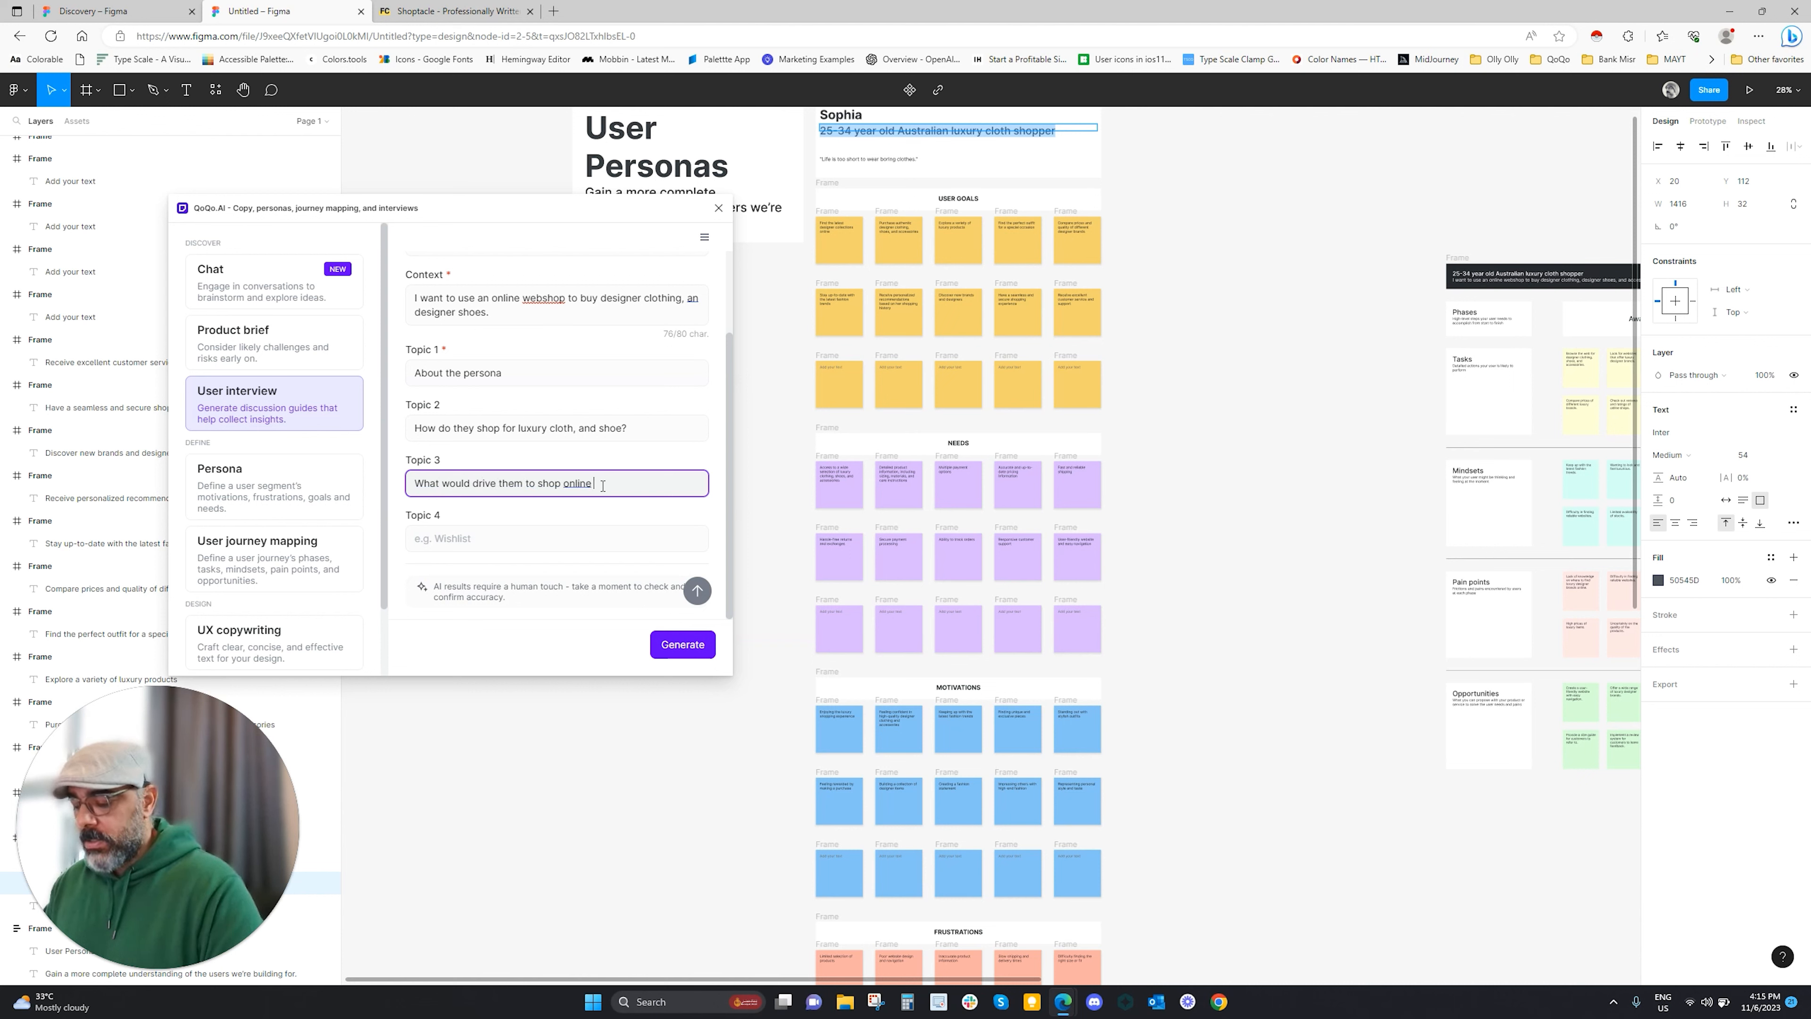
pyautogui.write('?')
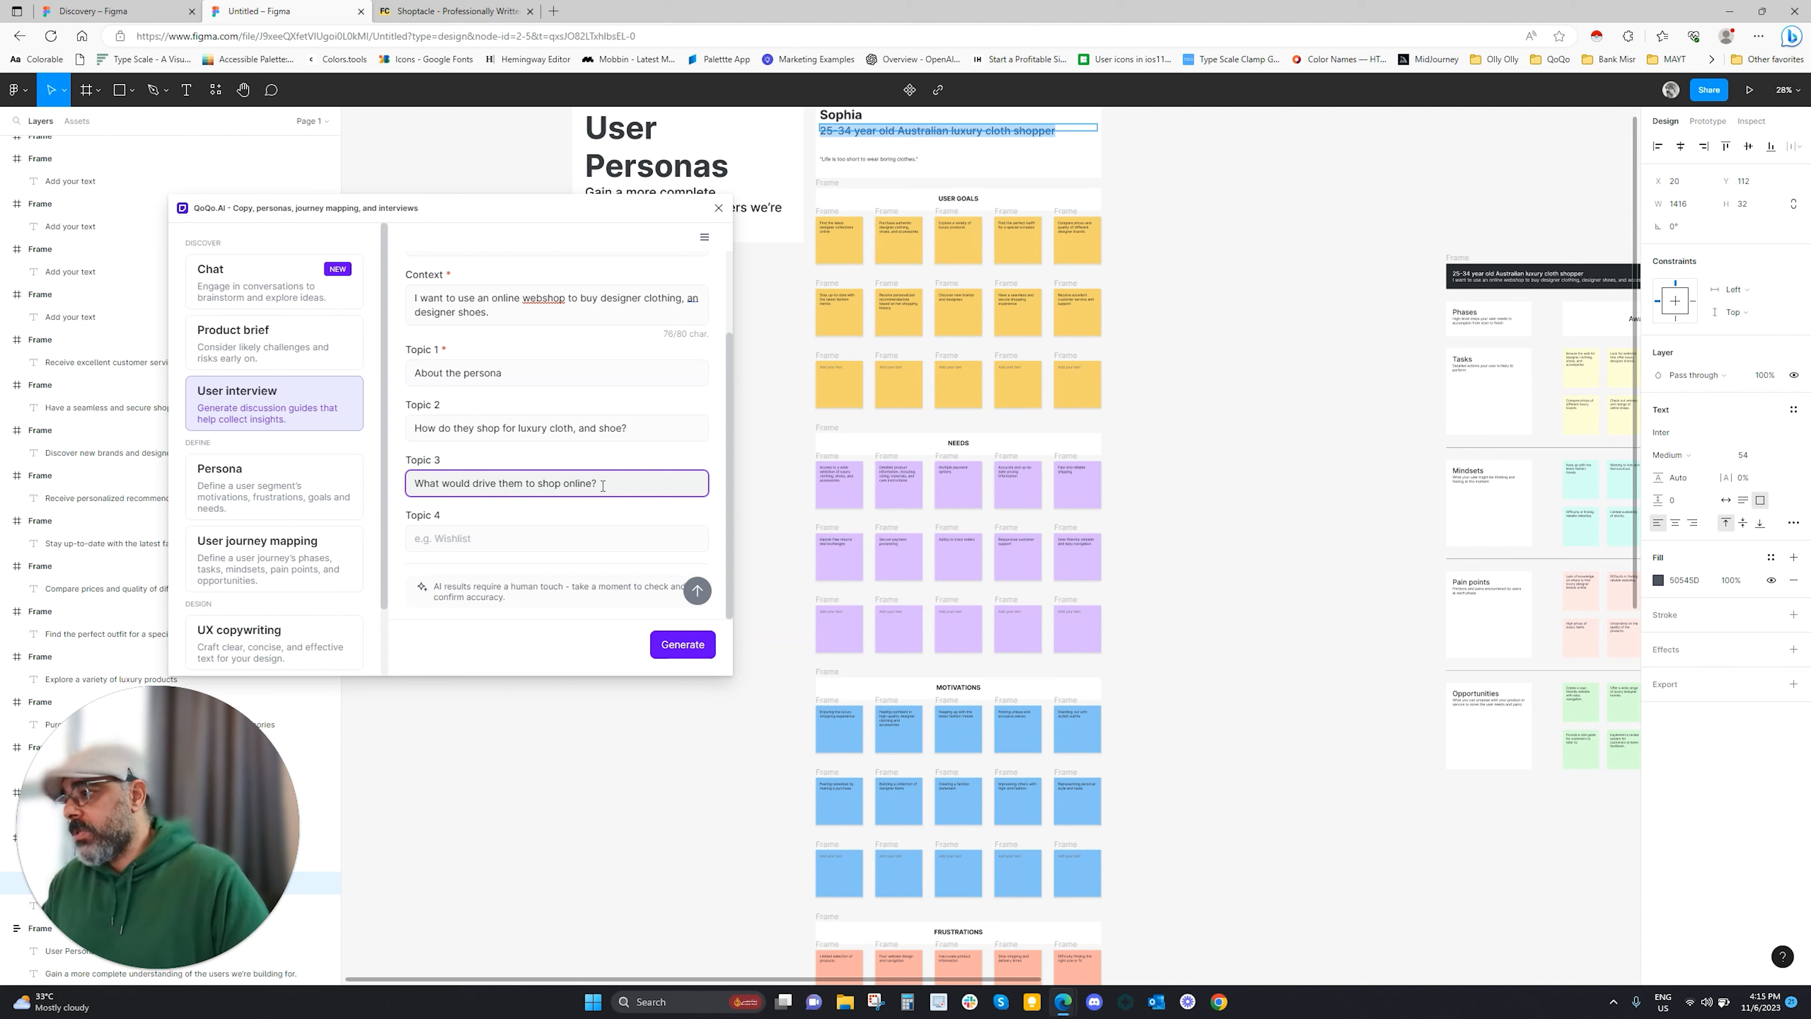
# Set Topic 4 to "what would they like to see in an online?", correcting the spelling of "would", and generate the interview guide
pyautogui.click(589, 536)
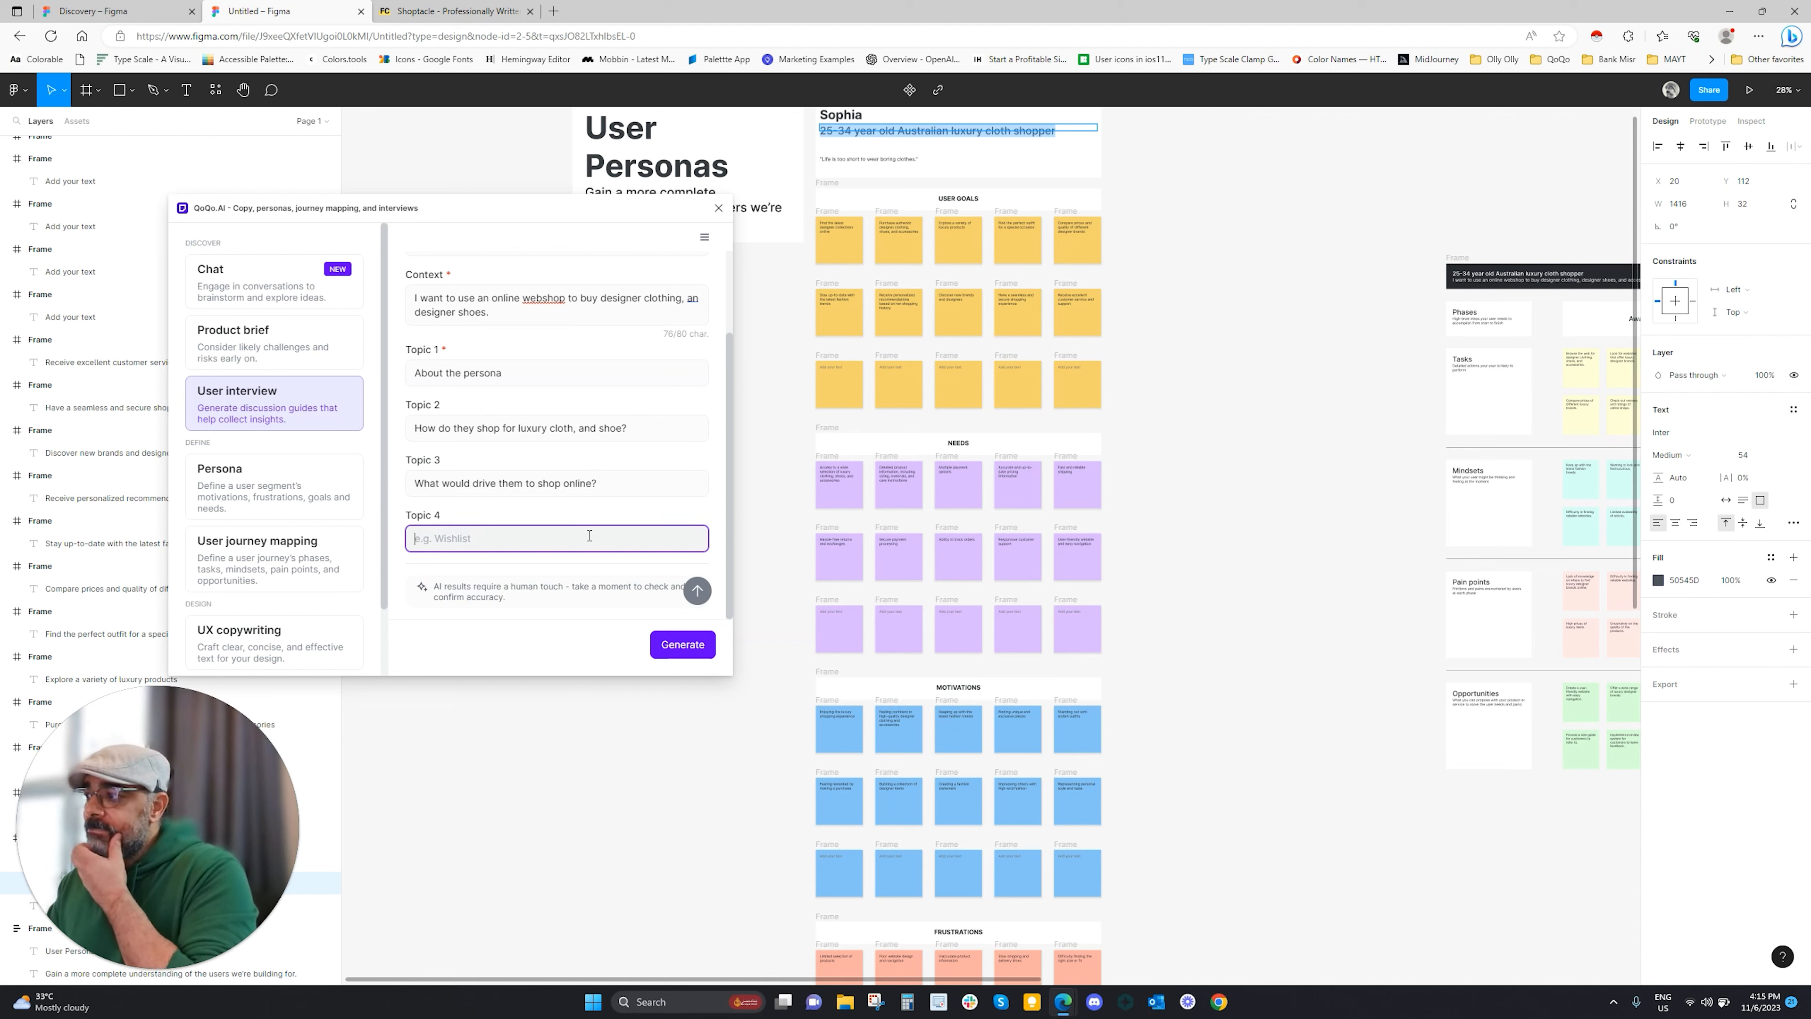
pyautogui.write('Wha')
pyautogui.press('BackSpace')
pyautogui.press('BackSpace')
pyautogui.press('BackSpace')
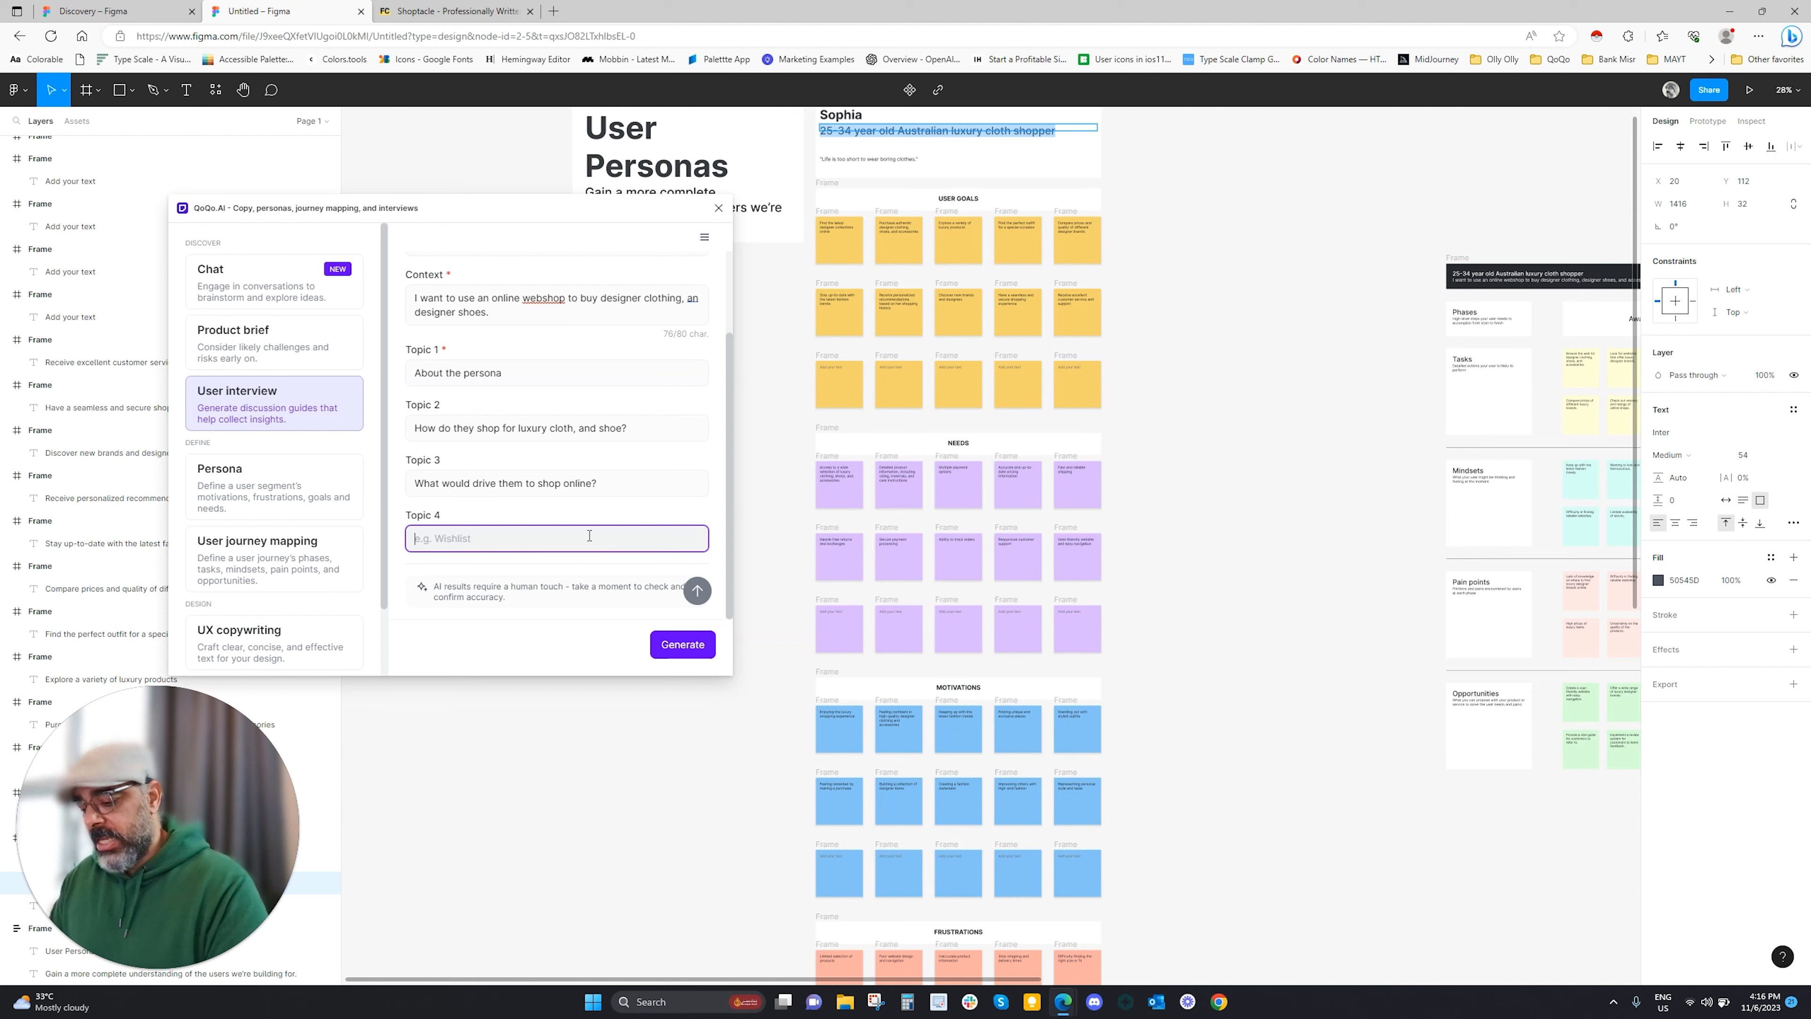
pyautogui.write('what woluld they like to see in an online')
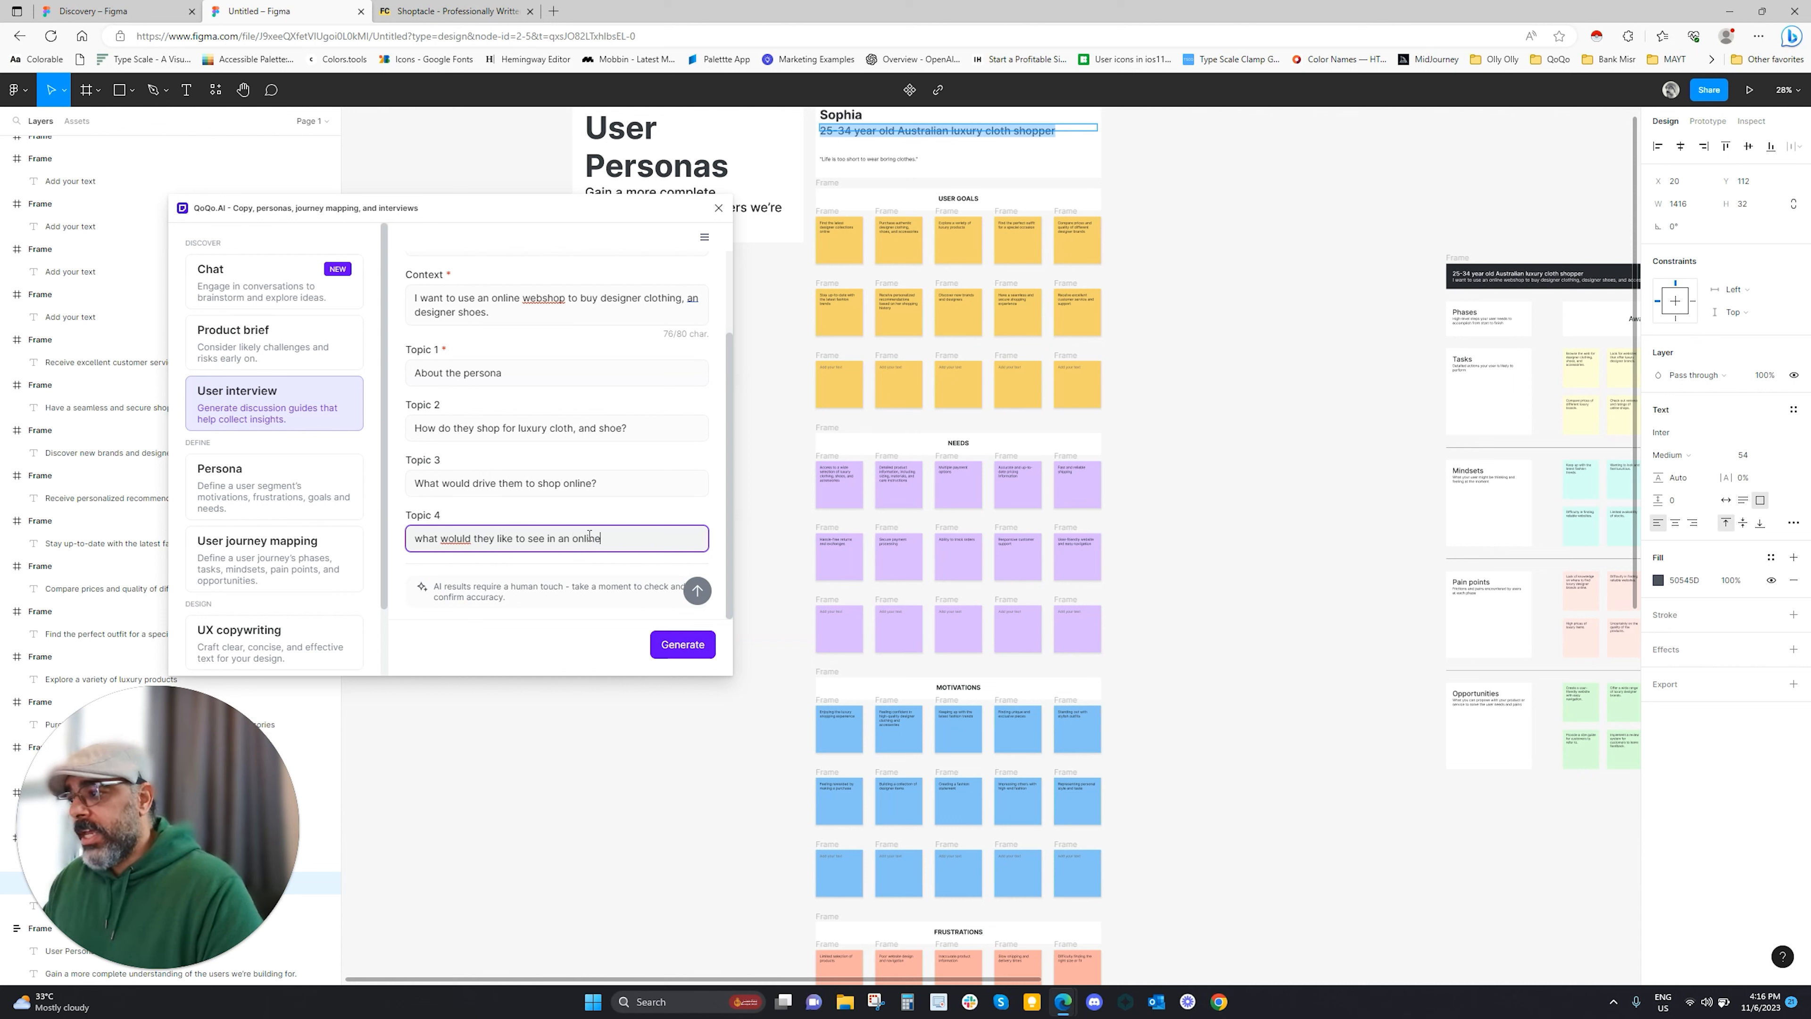
pyautogui.rightClick(458, 544)
pyautogui.click(497, 555)
pyautogui.write('?')
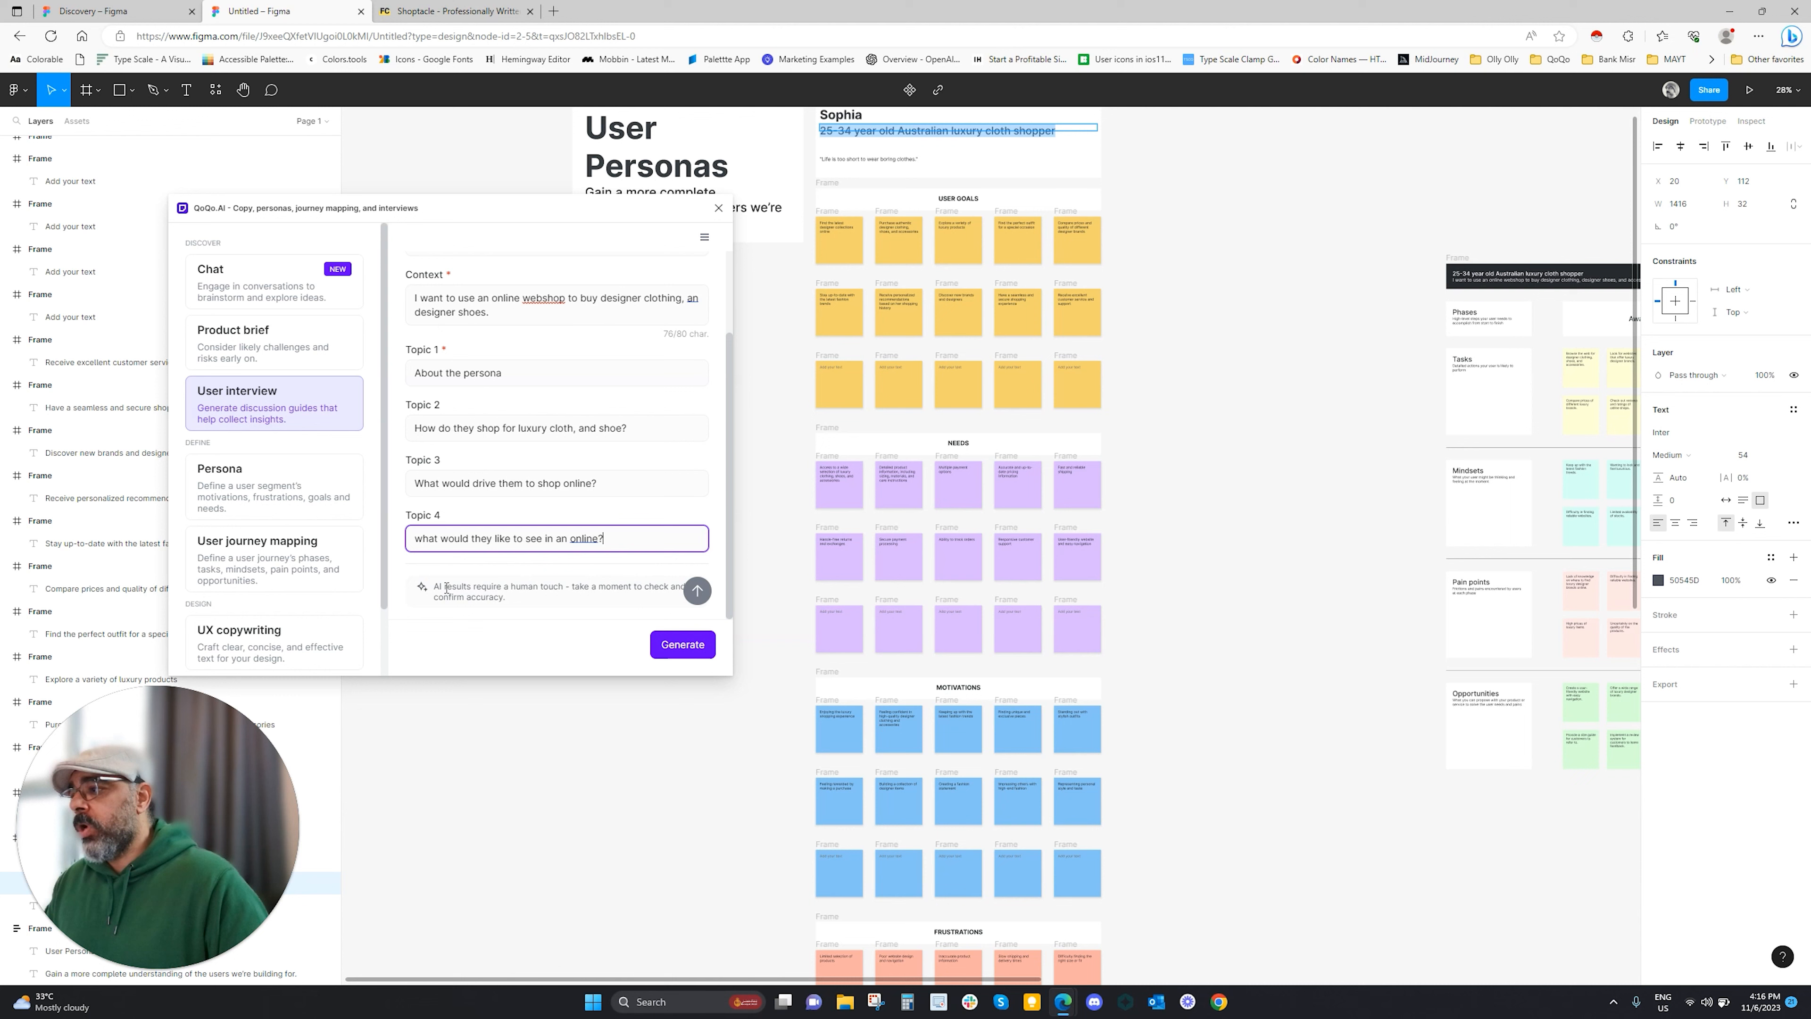
pyautogui.click(682, 644)
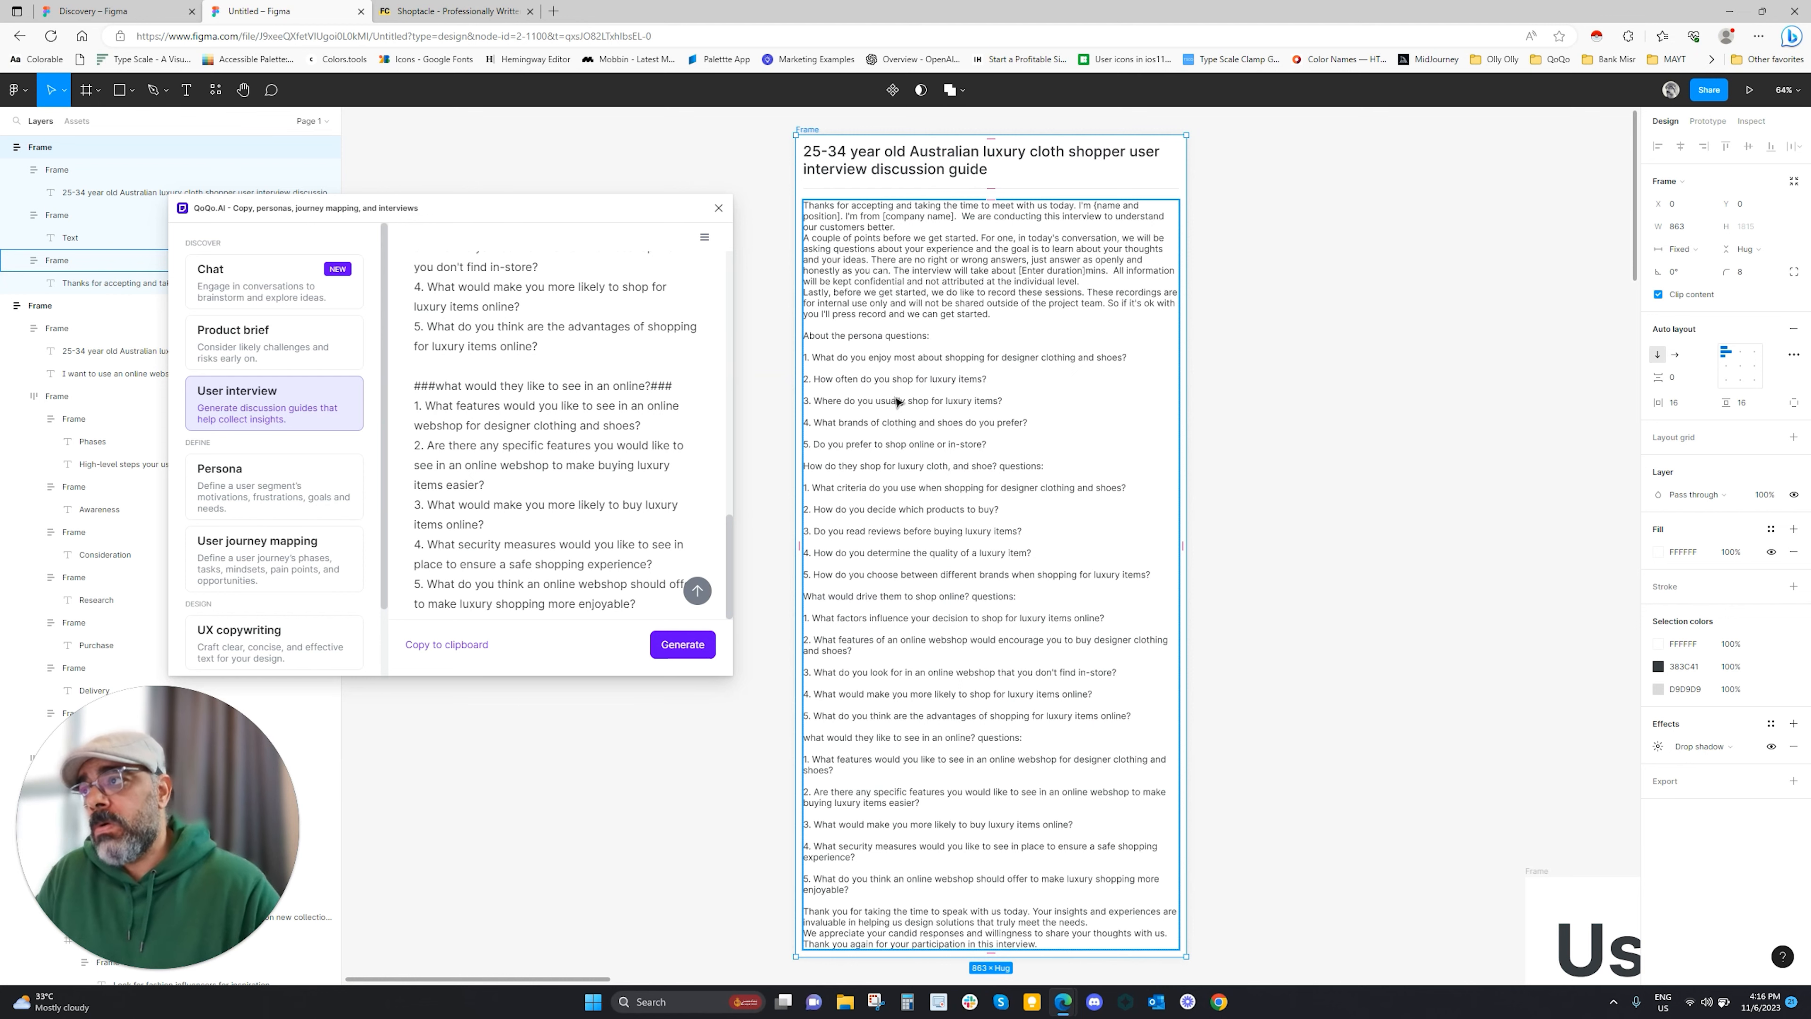
# Examine the generated discussion guide's introduction, persona section heading and first three questions on how they shop for luxury cloth and shoes
pyautogui.doubleClick(850, 291)
pyautogui.moveTo(995, 316); pyautogui.dragTo(800, 206)
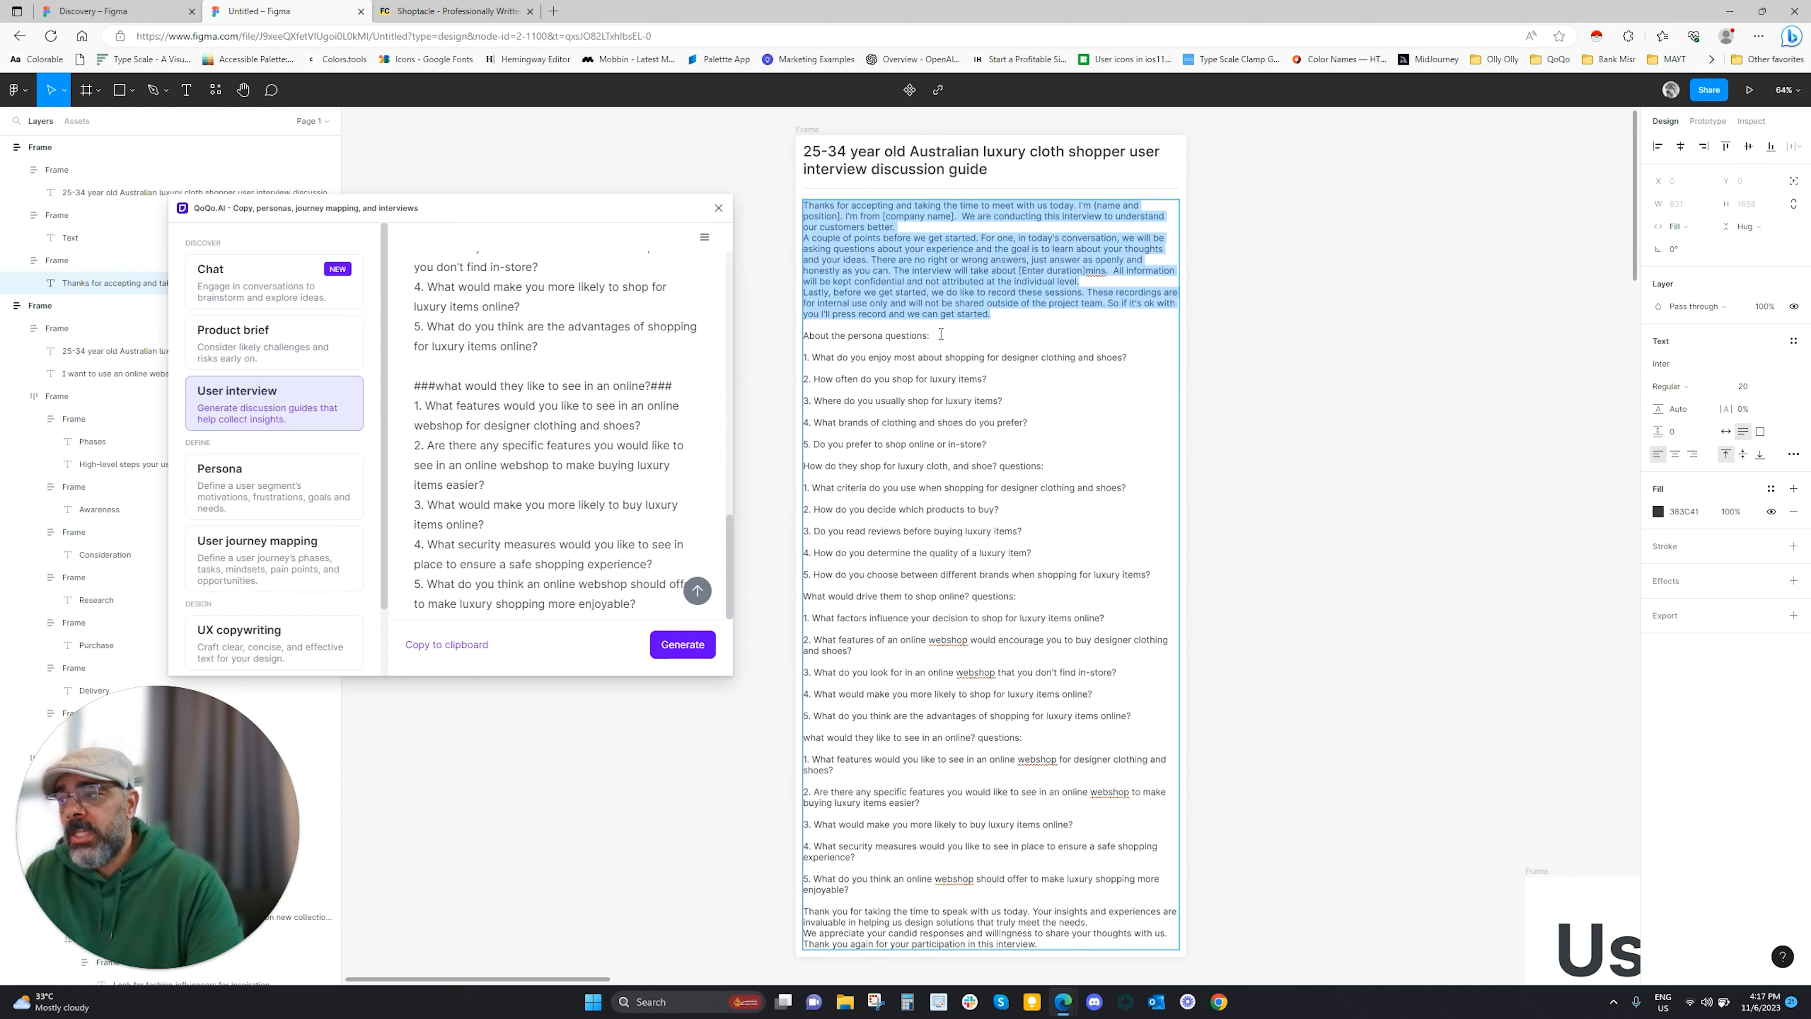
pyautogui.moveTo(933, 335); pyautogui.dragTo(793, 336)
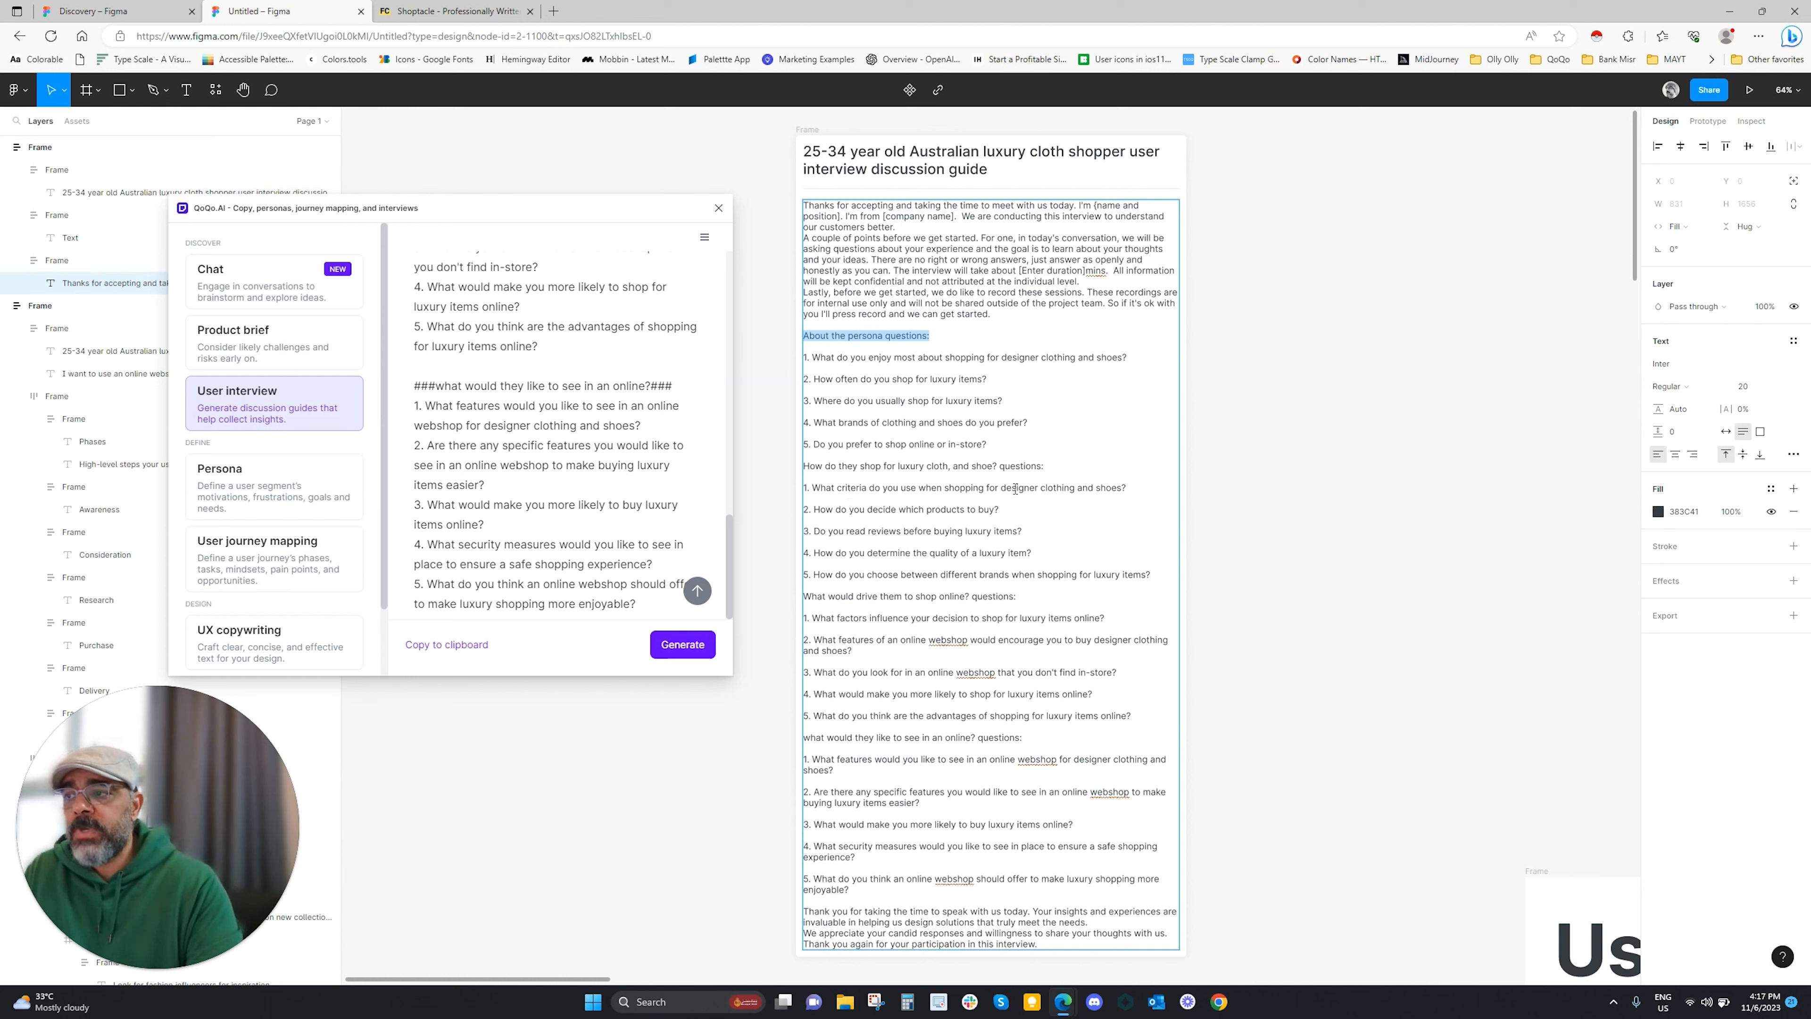
pyautogui.moveTo(1127, 492); pyautogui.dragTo(805, 493)
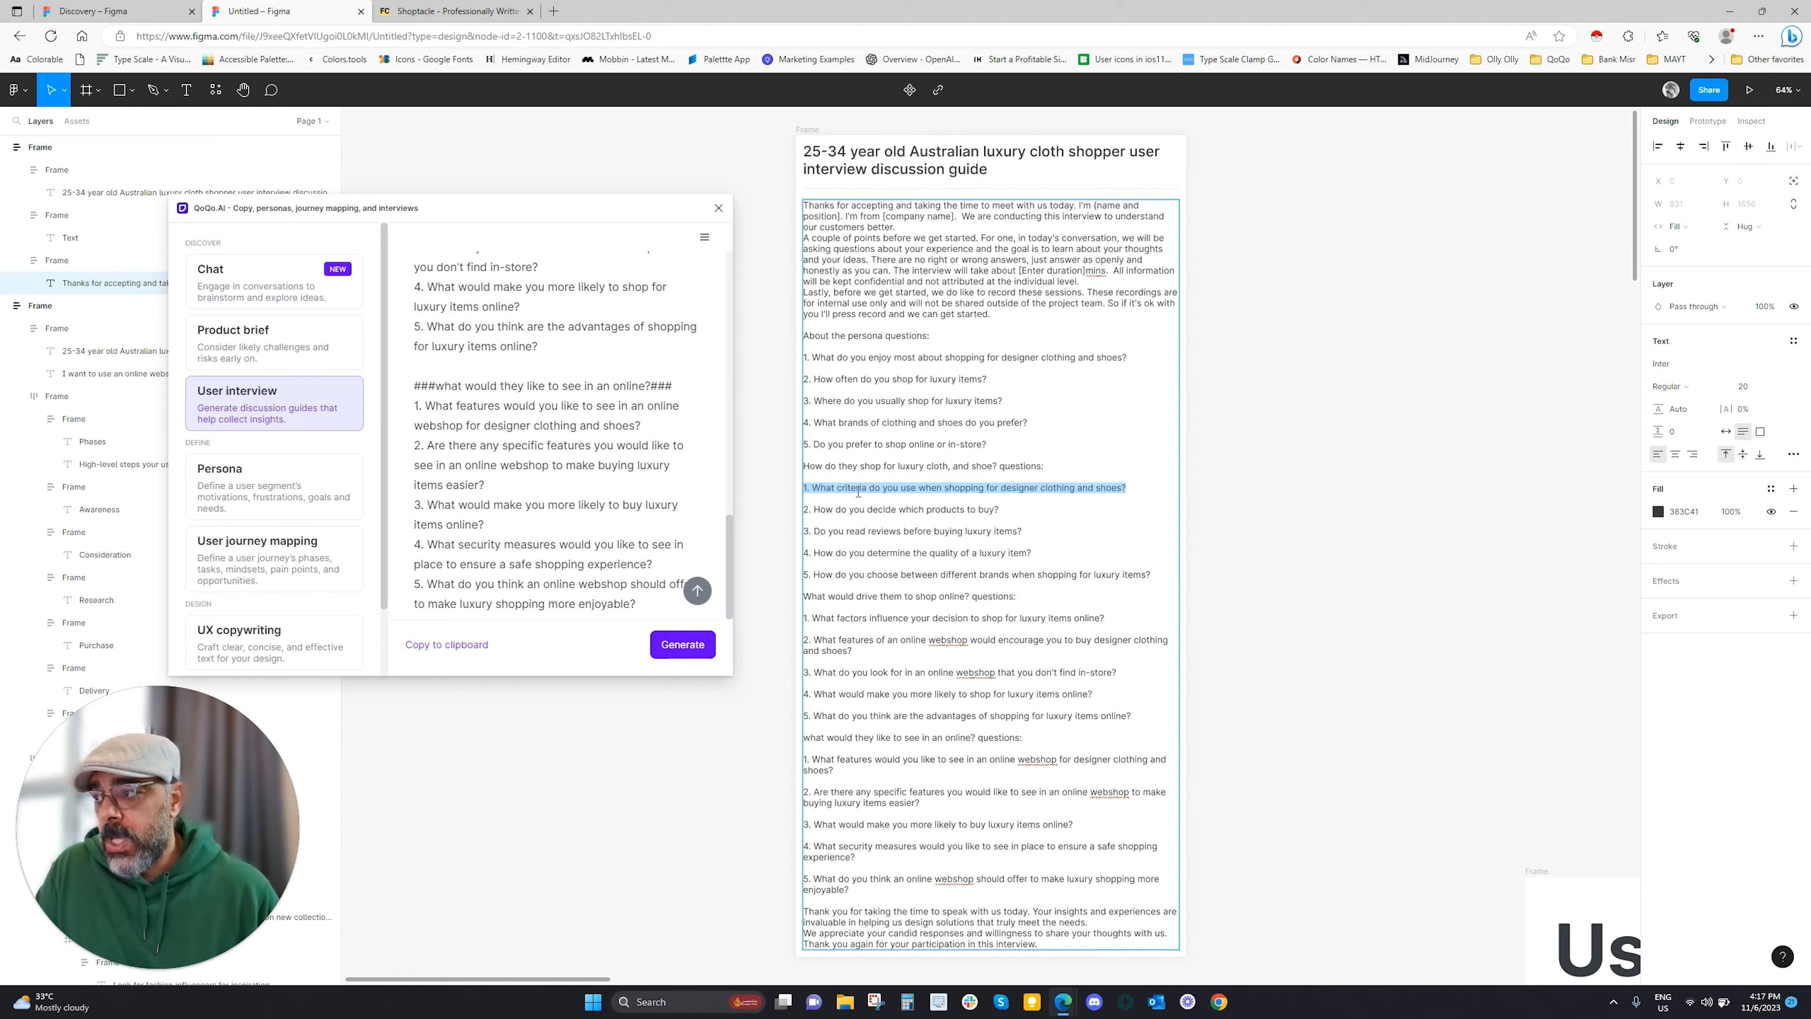
pyautogui.moveTo(1000, 509); pyautogui.dragTo(810, 508)
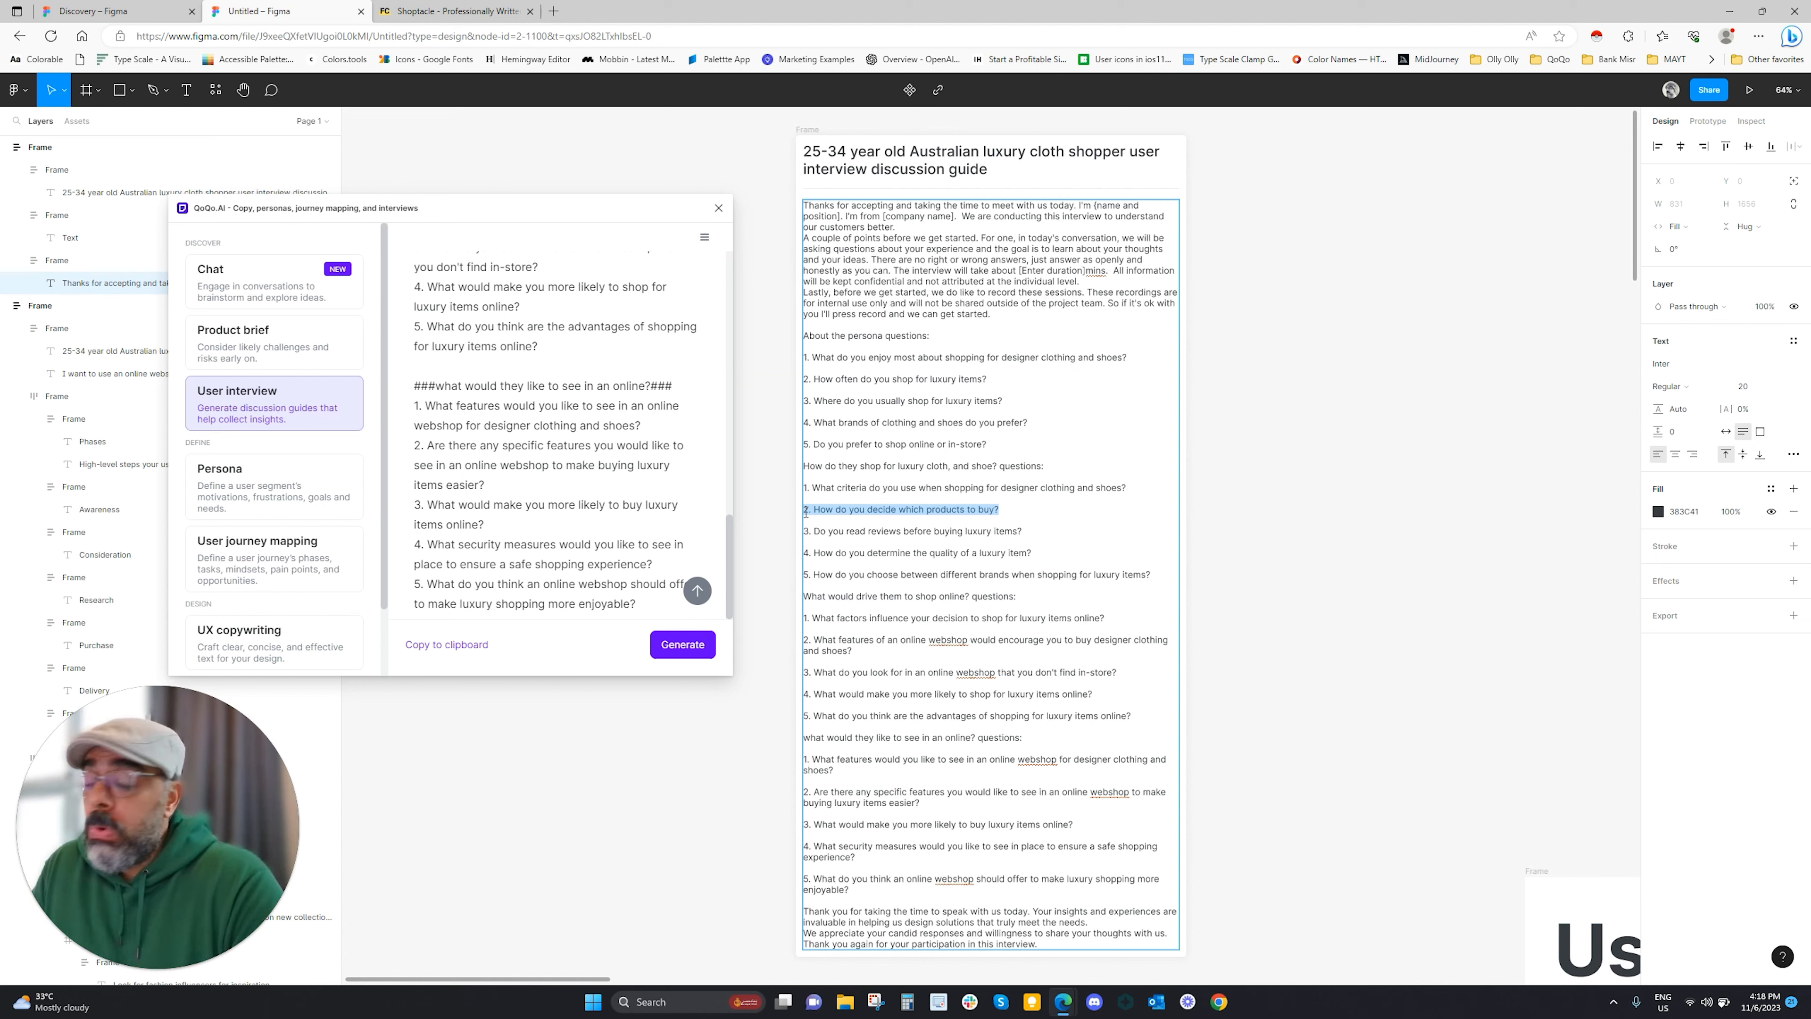
pyautogui.moveTo(1024, 532); pyautogui.dragTo(806, 532)
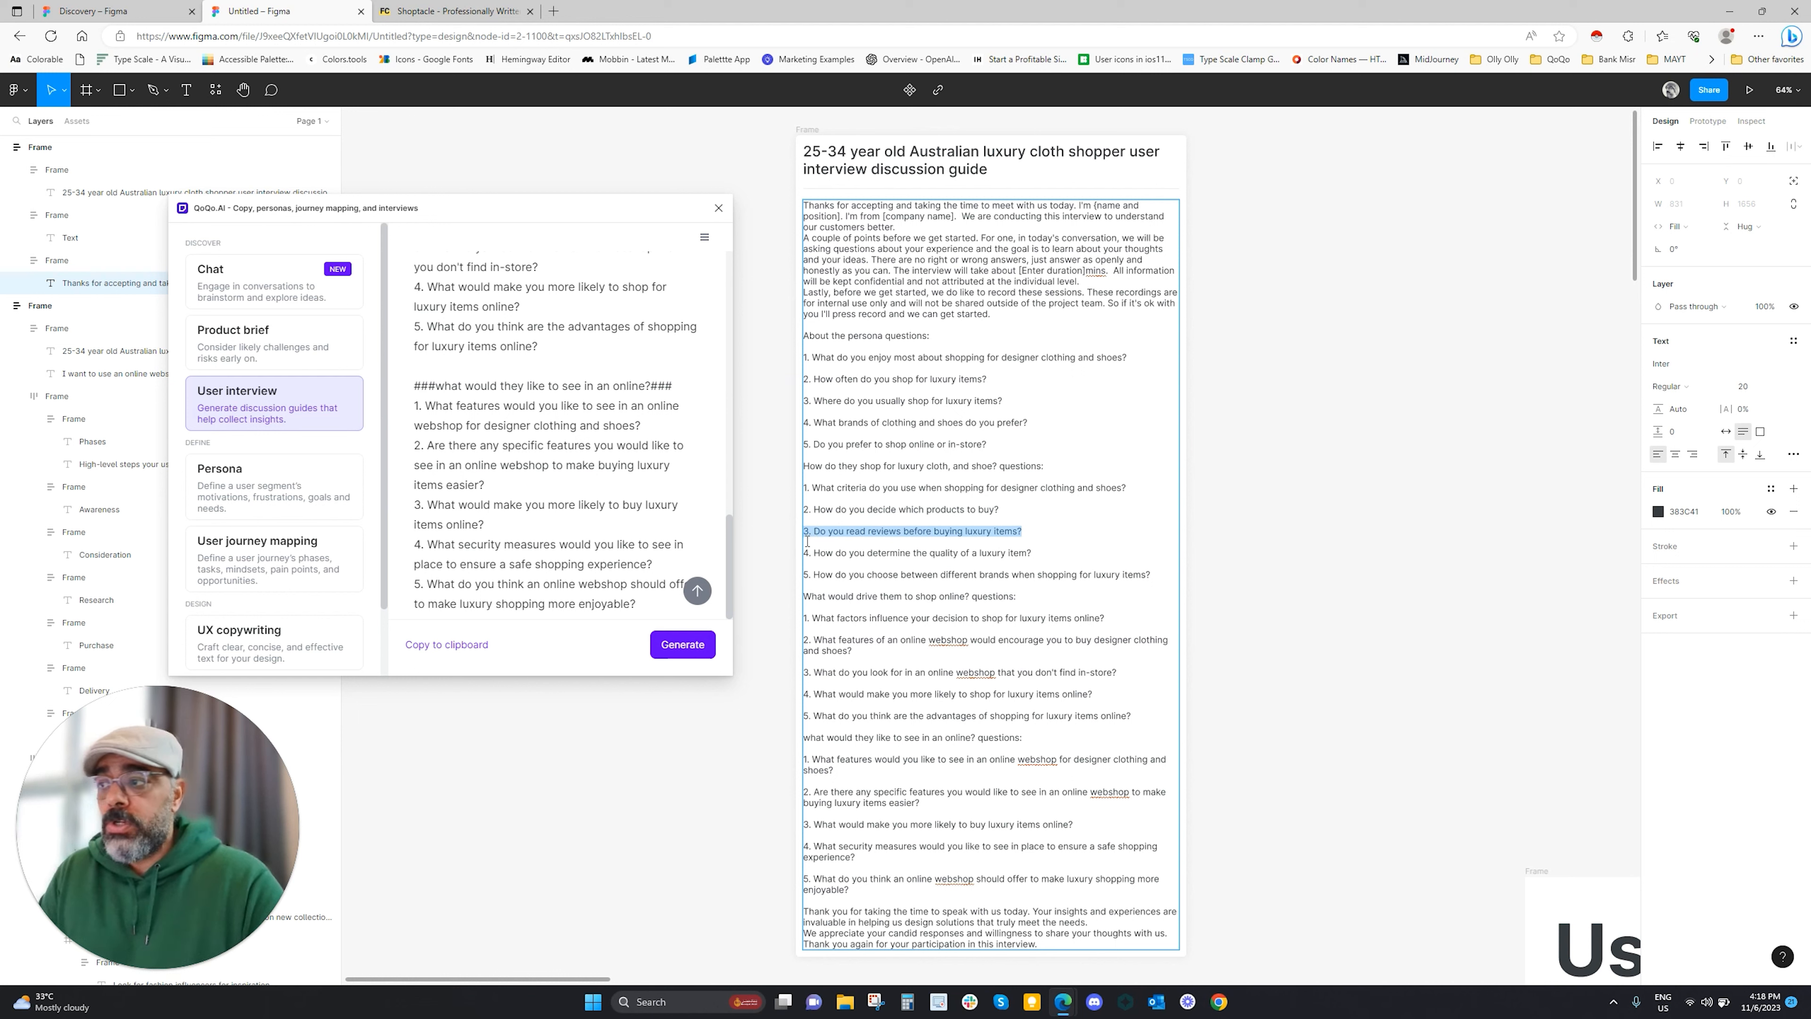